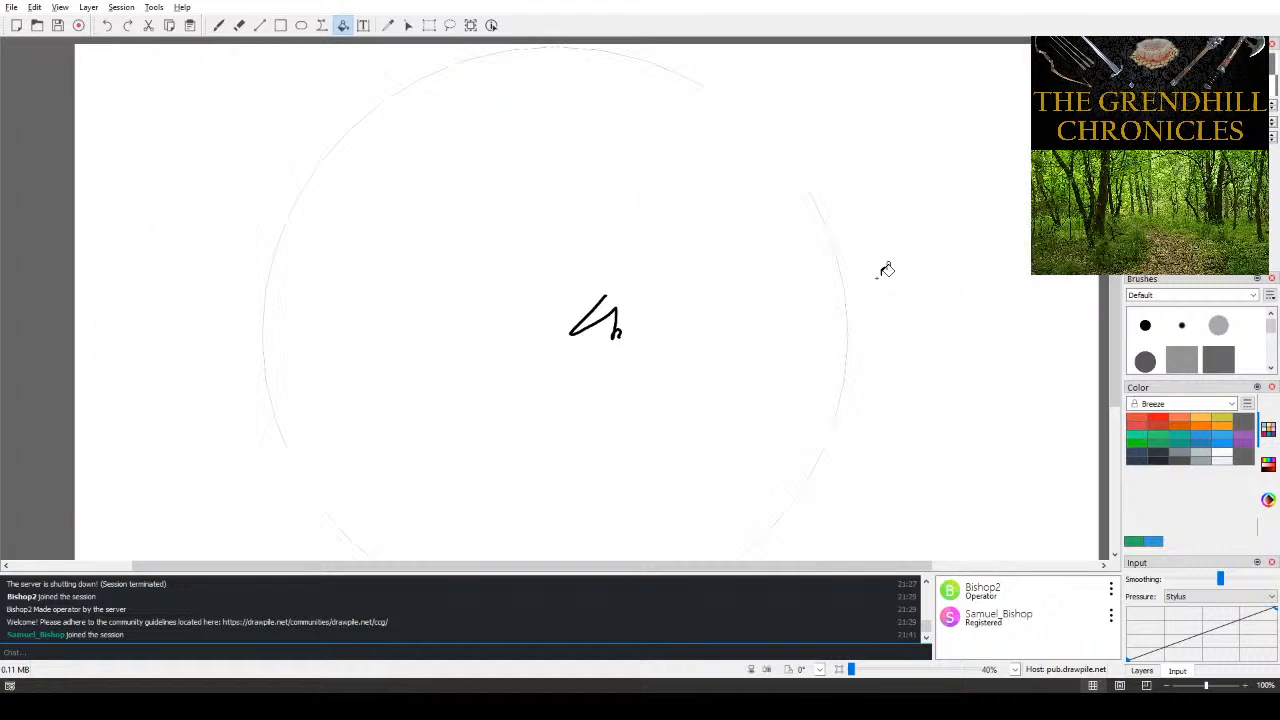
left_click_drag(855, 575, 873, 577)
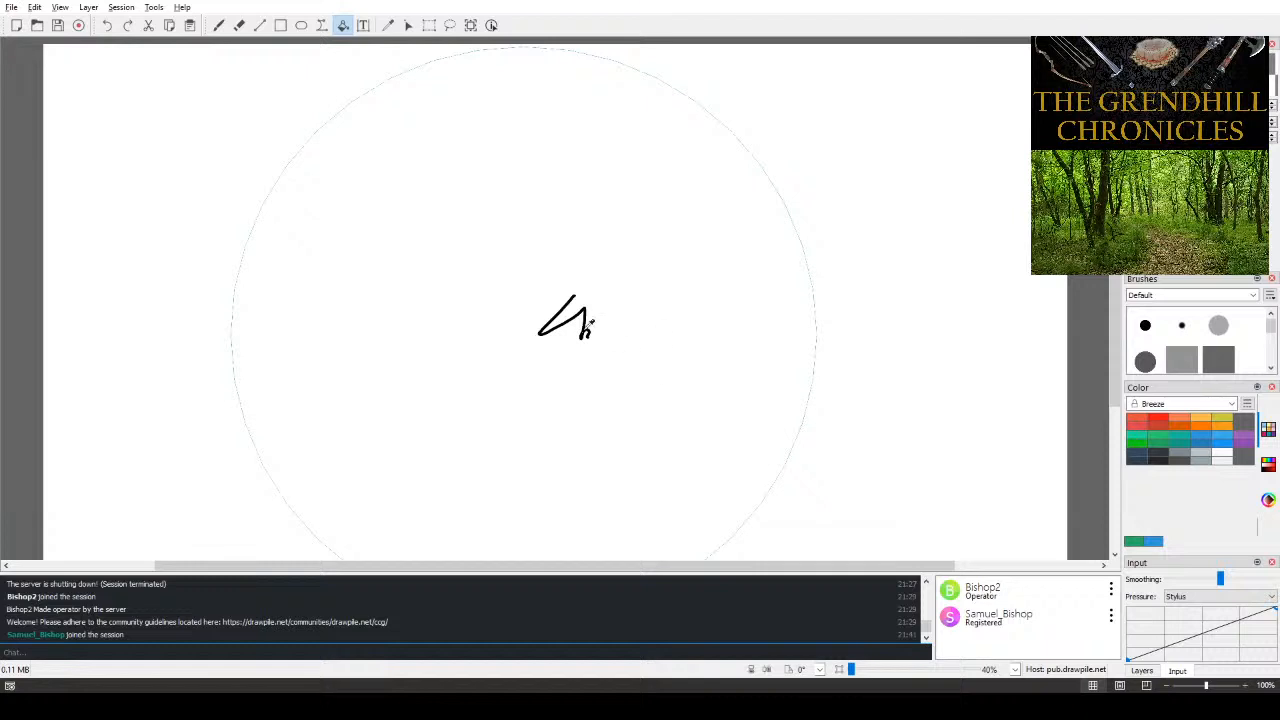
scroll(586, 325, "up", 10)
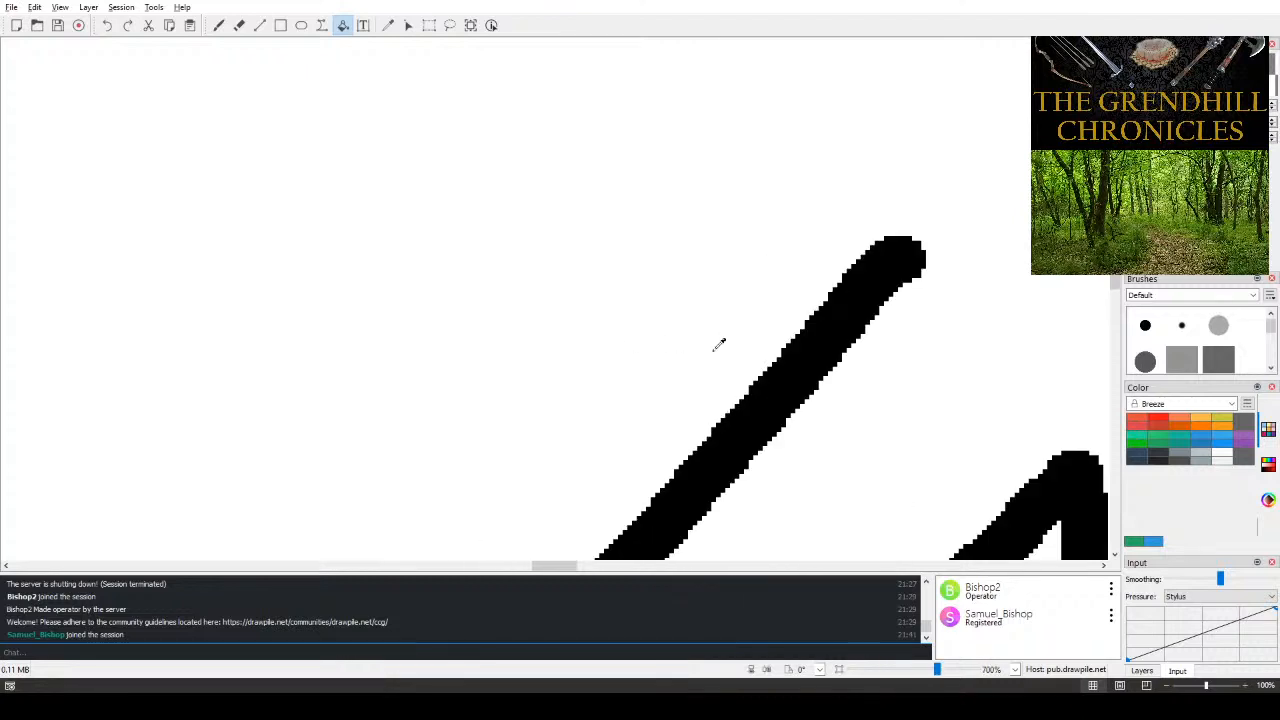
scroll(654, 350, "down", 9)
scroll(654, 350, "down", 3)
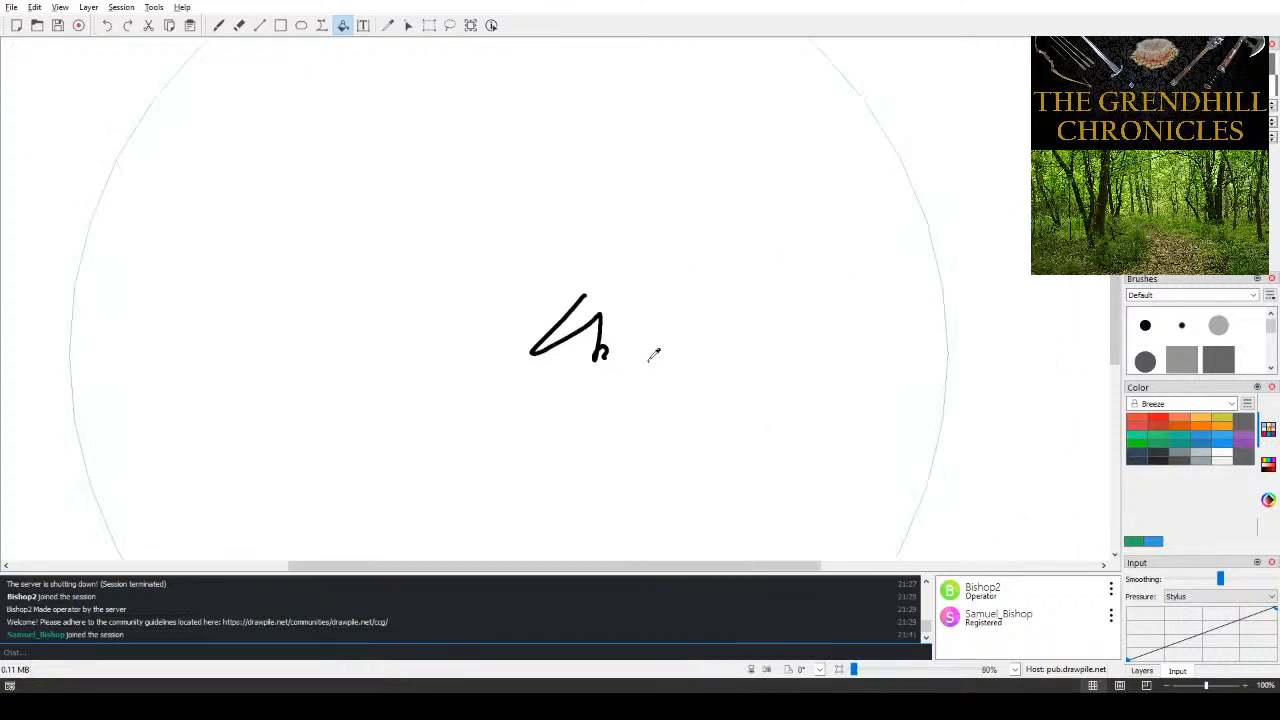
scroll(562, 329, "up", 3)
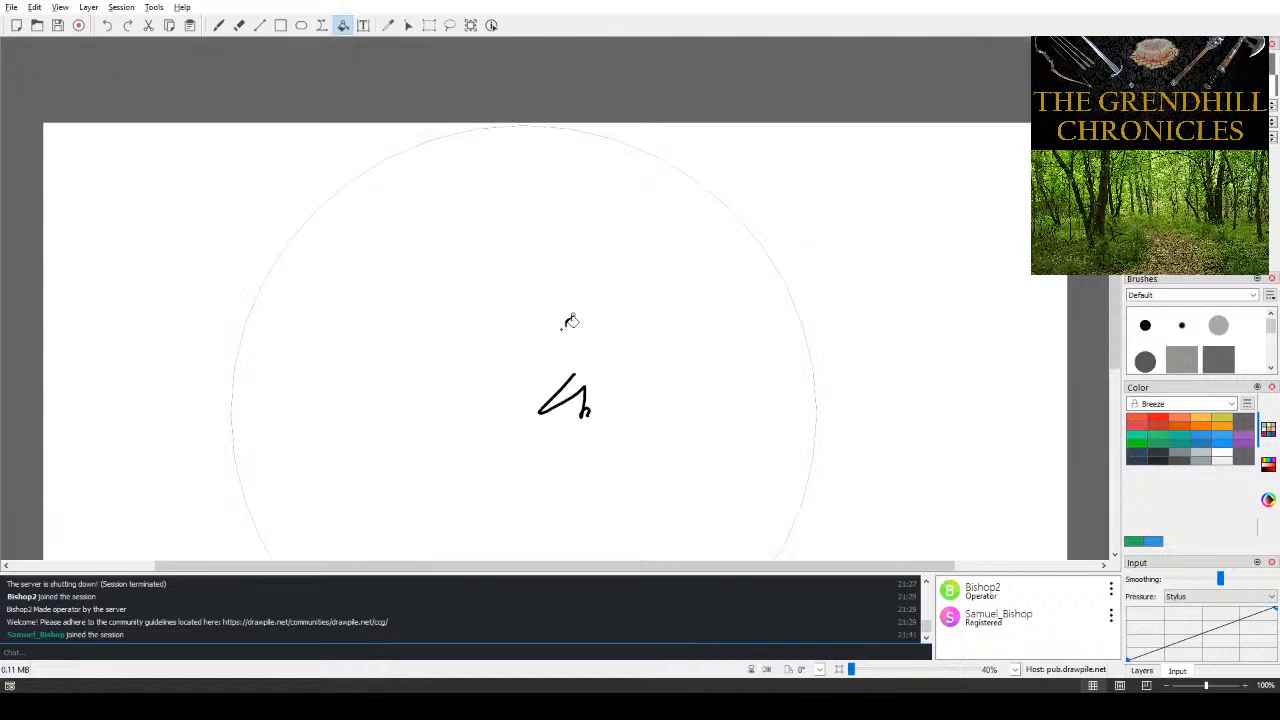
scroll(562, 329, "down", 2)
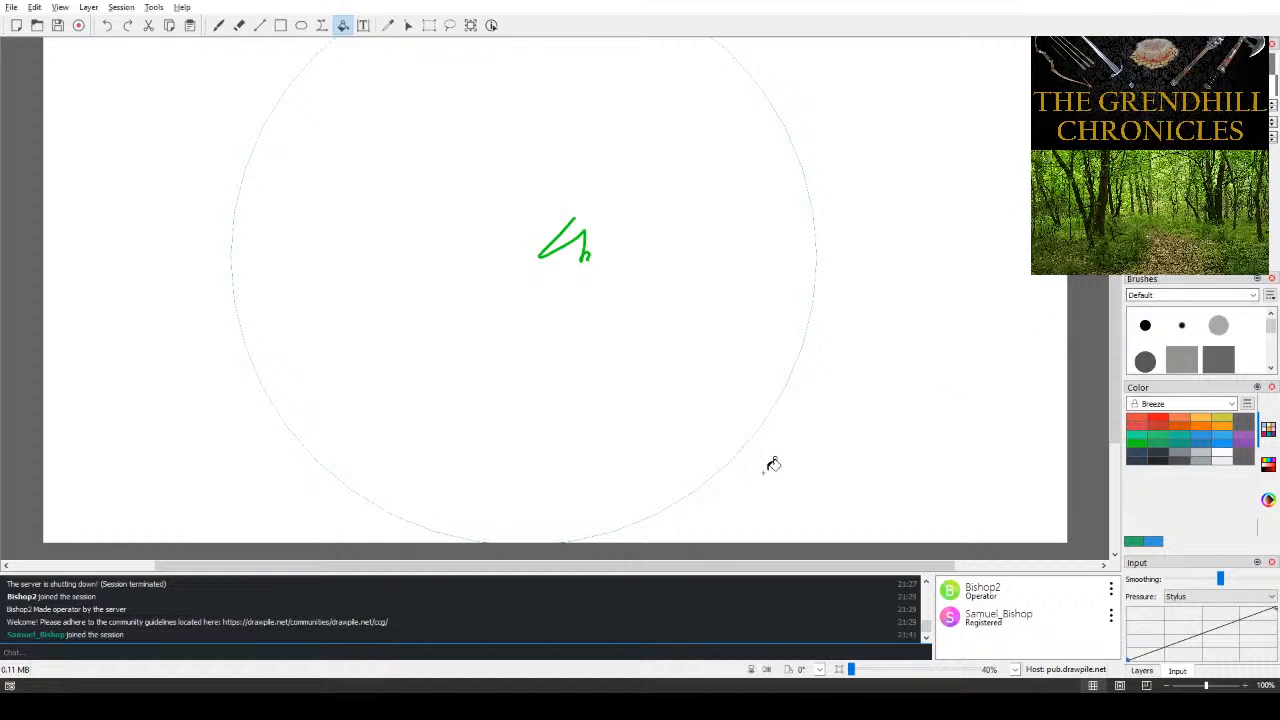
- Draw a straight line along the bottom edge of the large circle to close its outline
scroll(531, 528, "up", 4)
scroll(634, 509, "down", 5)
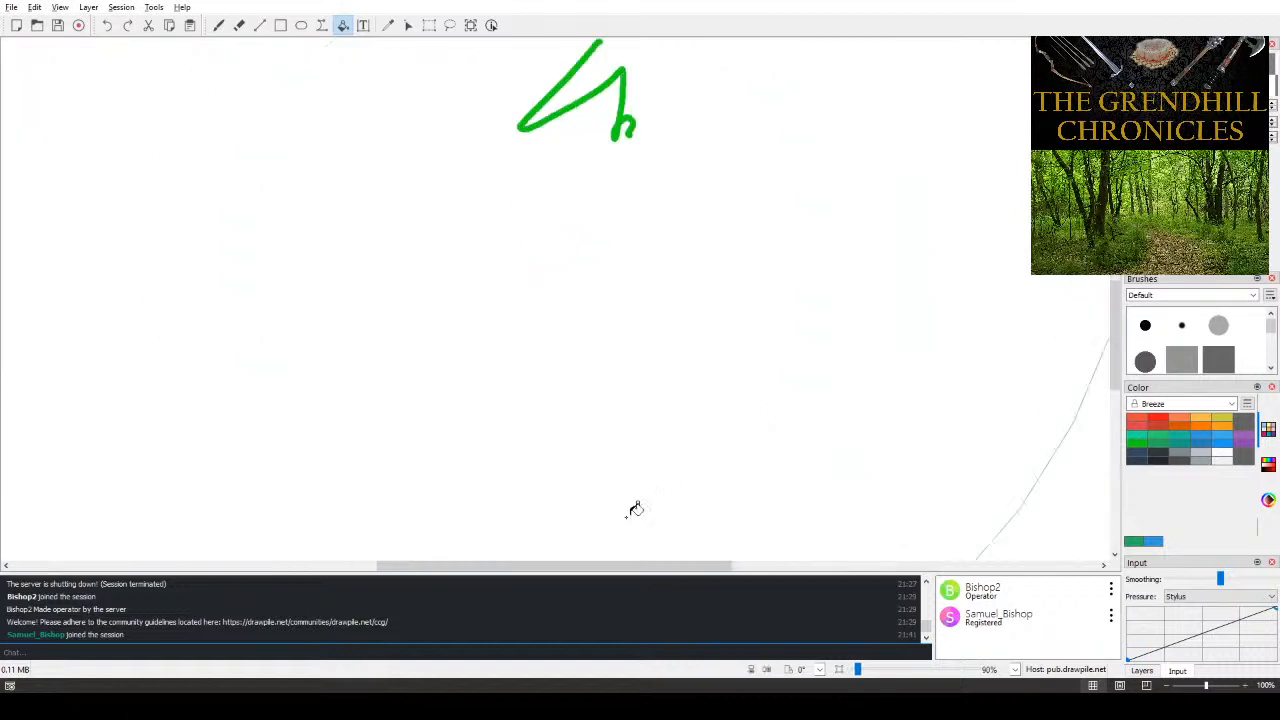
scroll(648, 473, "up", 2)
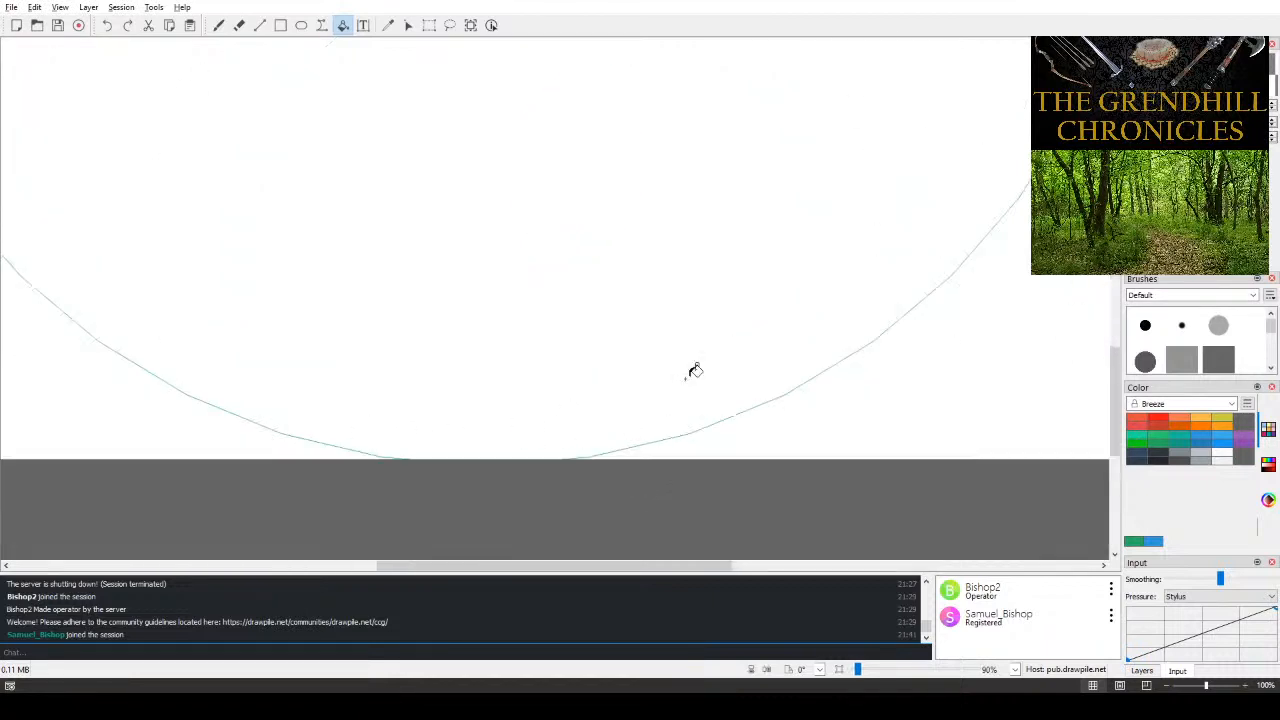
left_click(260, 25)
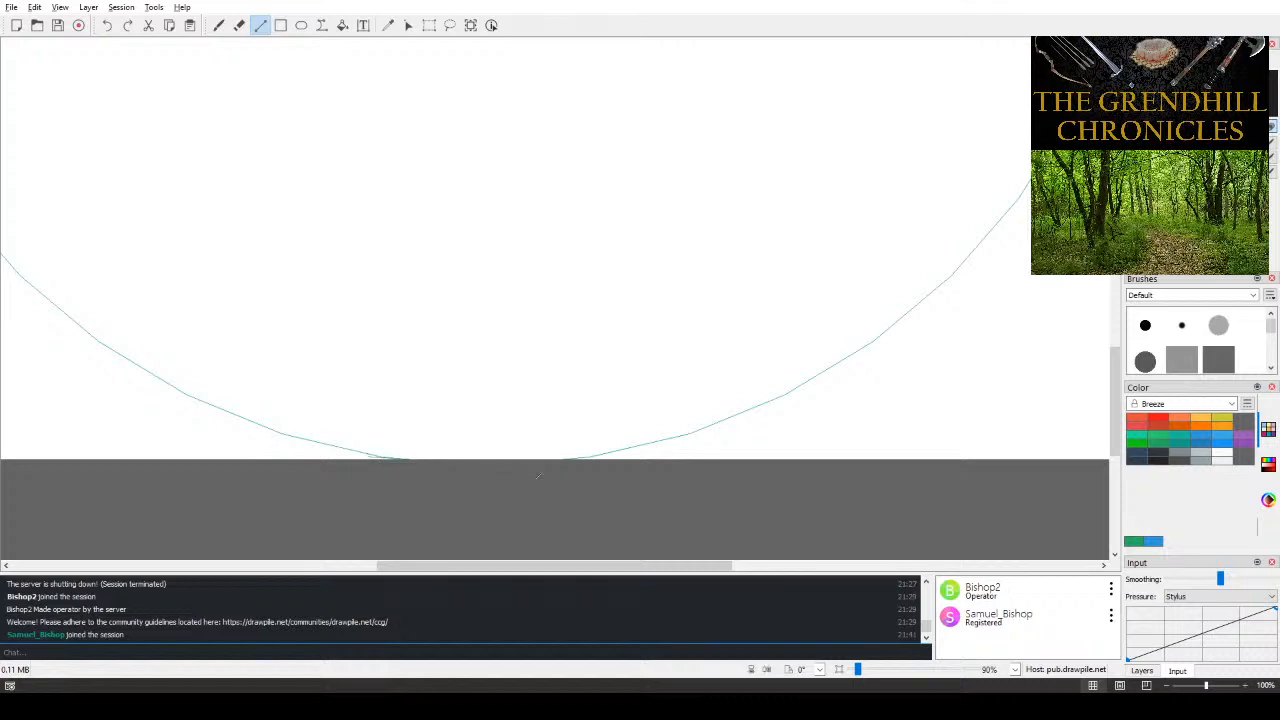
left_click_drag(368, 457, 608, 458)
- Draw an unfilled ellipse around the teal blob inside the large circle
scroll(534, 414, "down", 3)
scroll(528, 401, "up", 11)
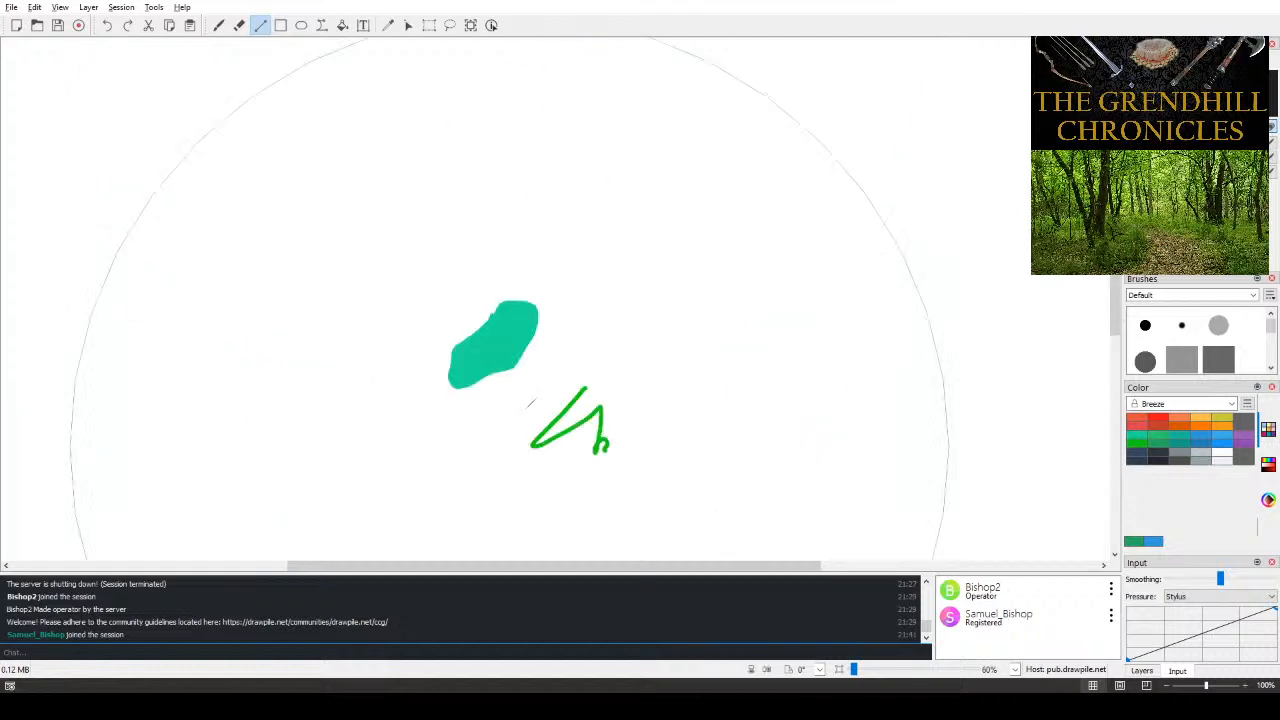
scroll(530, 403, "down", 2)
scroll(532, 385, "down", 3)
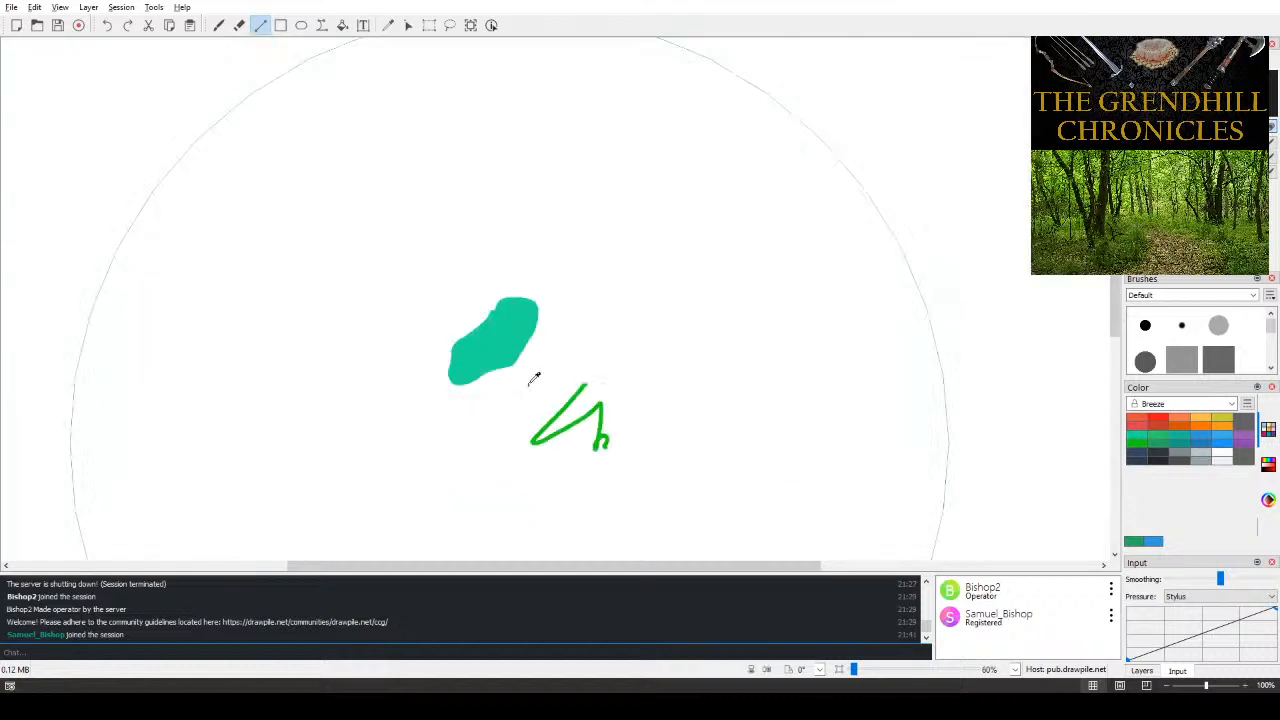
scroll(534, 379, "down", 1)
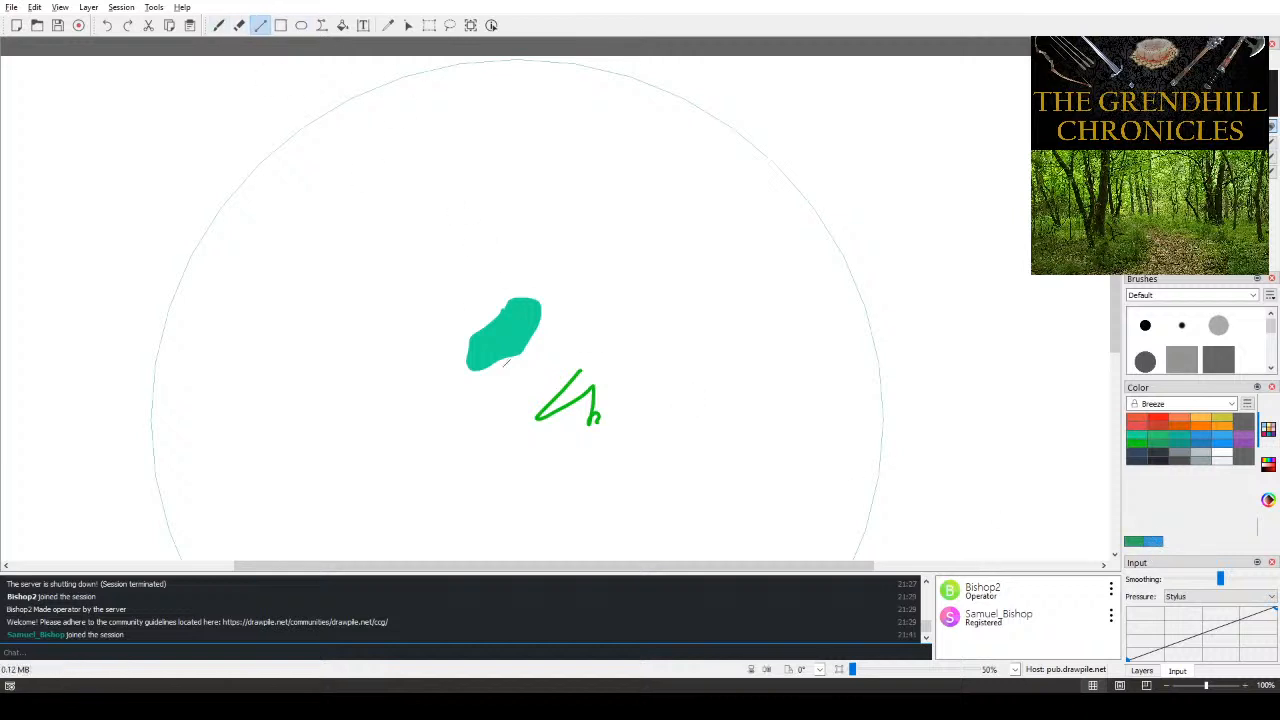
left_click(301, 25)
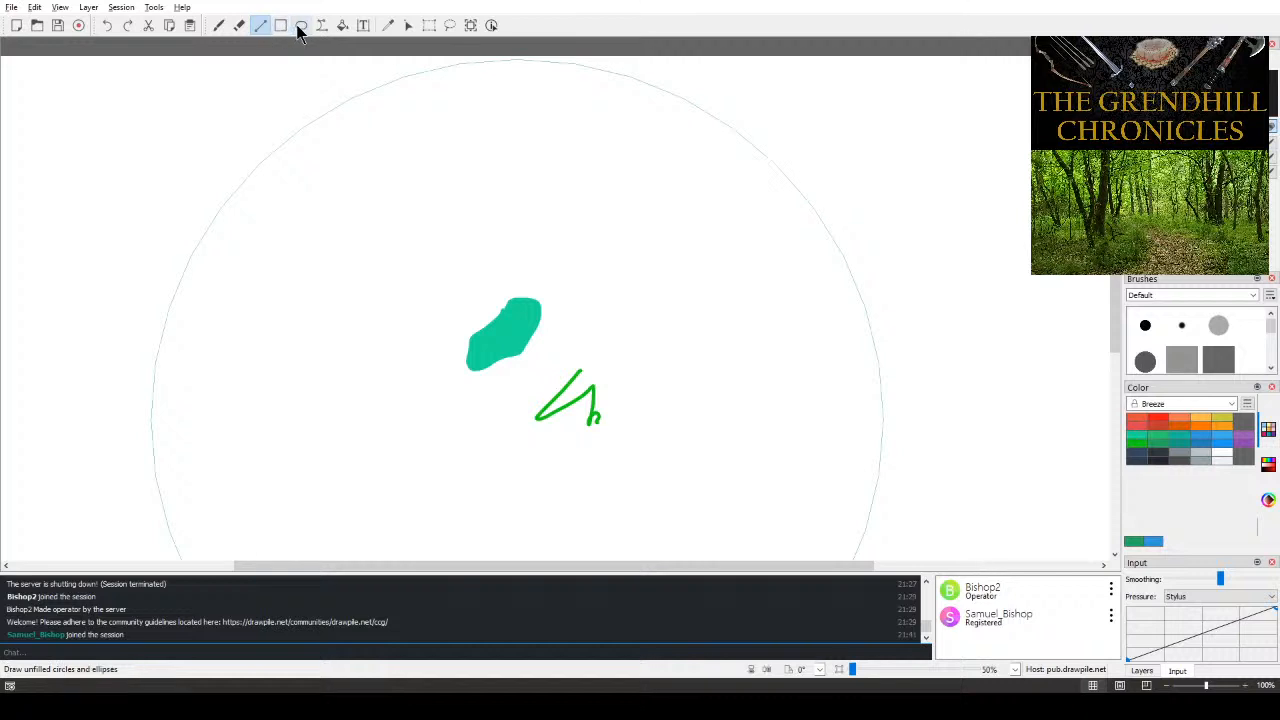
left_click_drag(339, 216, 690, 430)
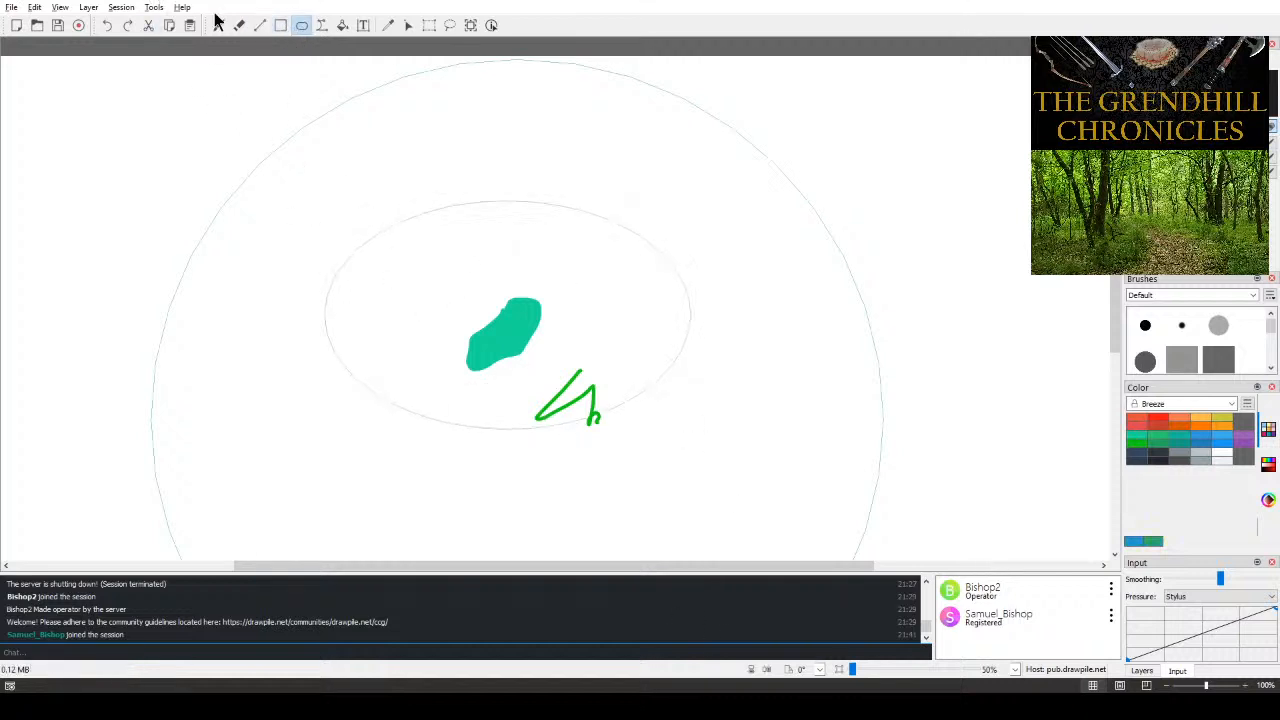
- Fill the narrow teal upright ellipse with blue
left_click(342, 25)
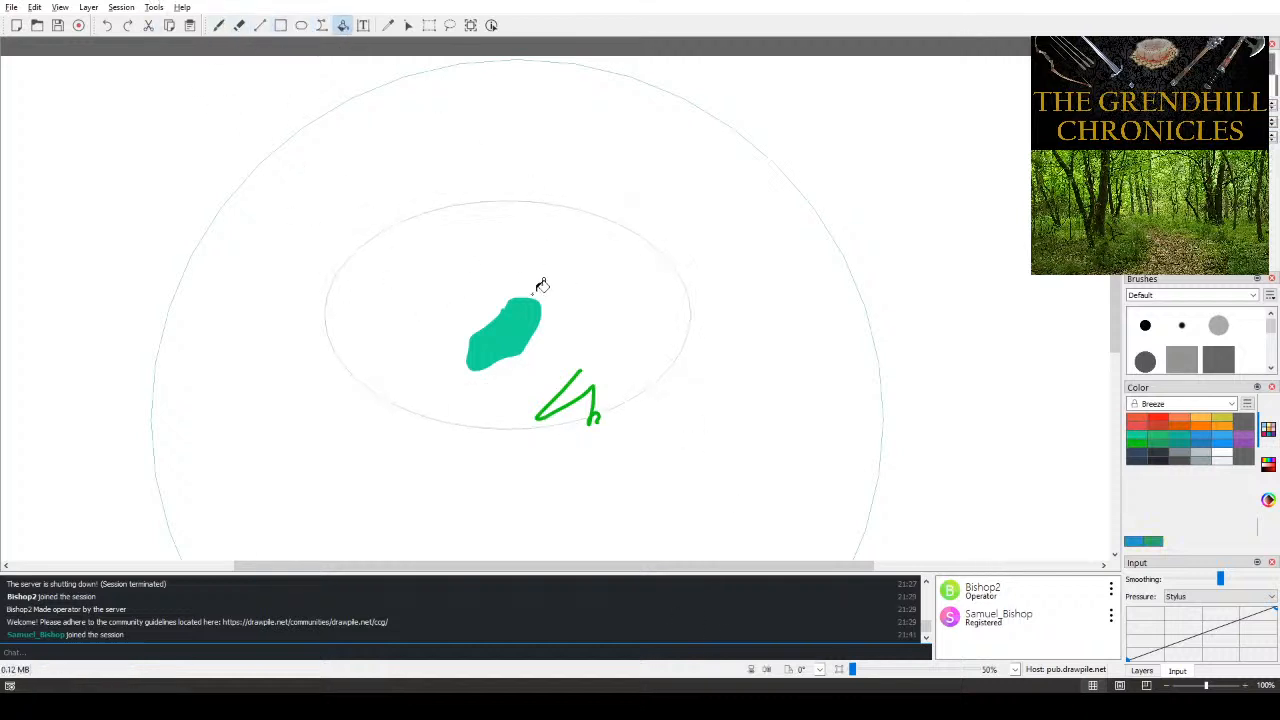
scroll(503, 288, "up", 6)
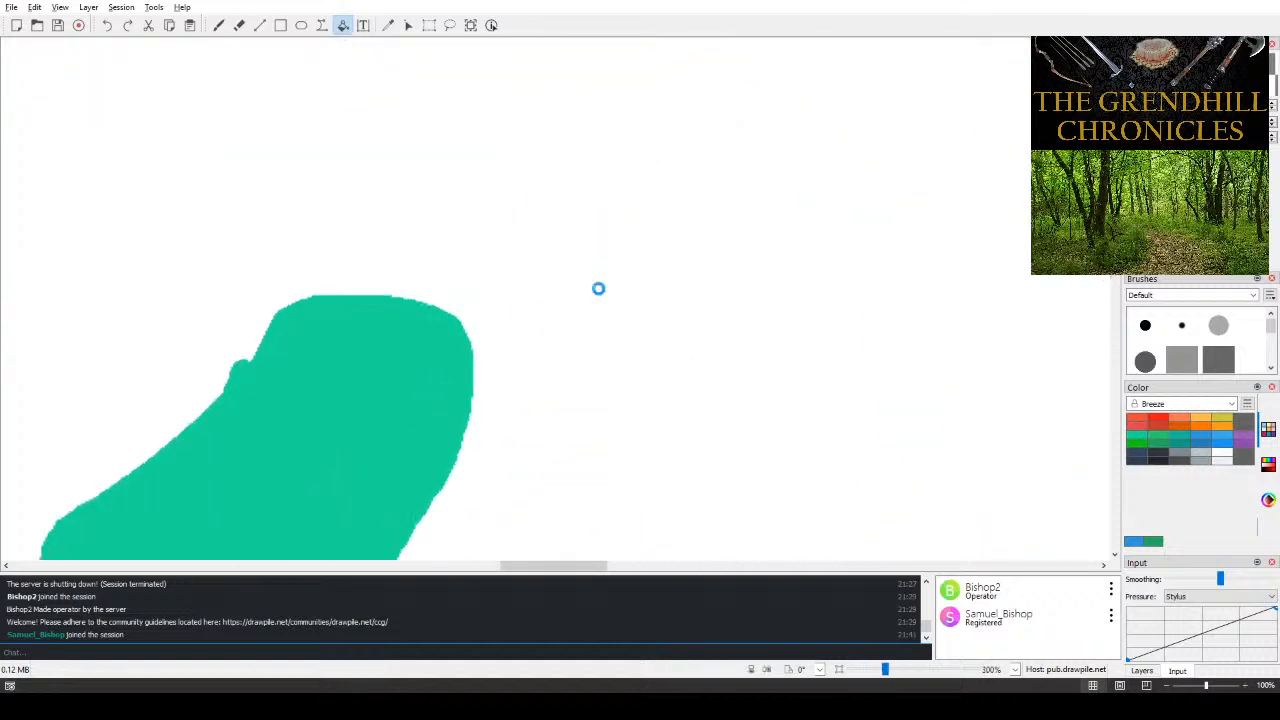
scroll(568, 315, "down", 8)
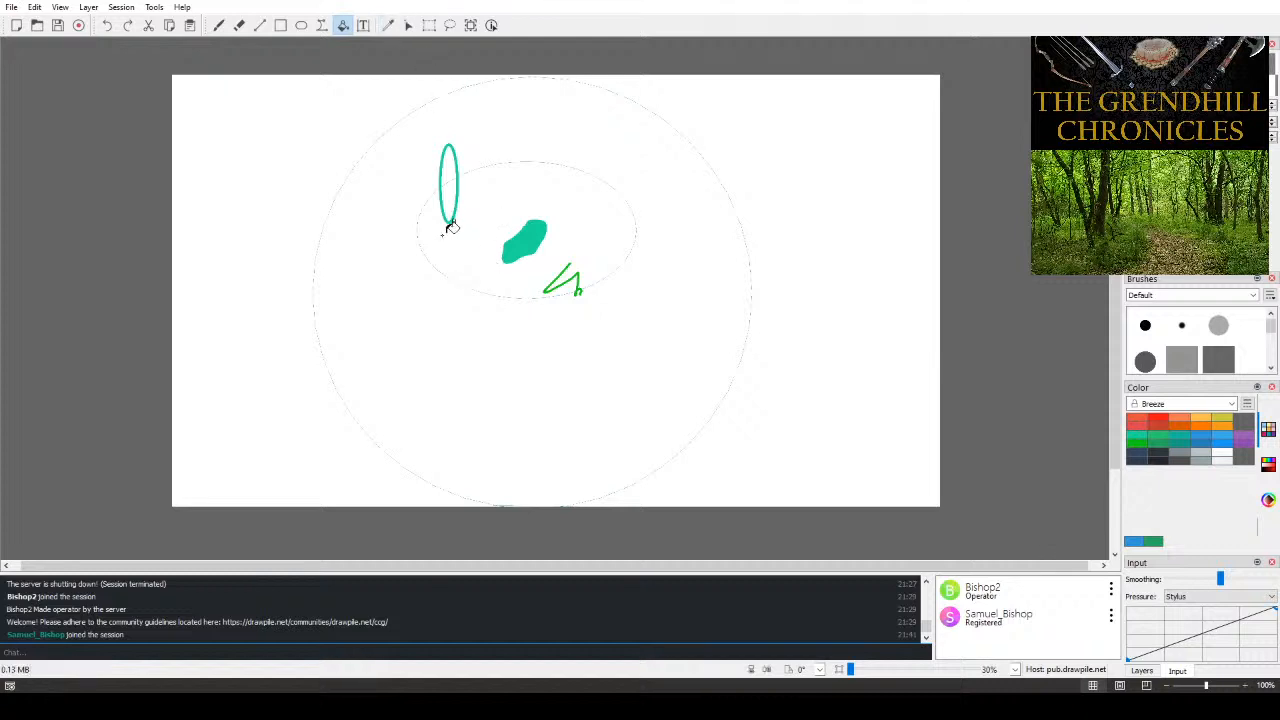
left_click(447, 169)
left_click(448, 201)
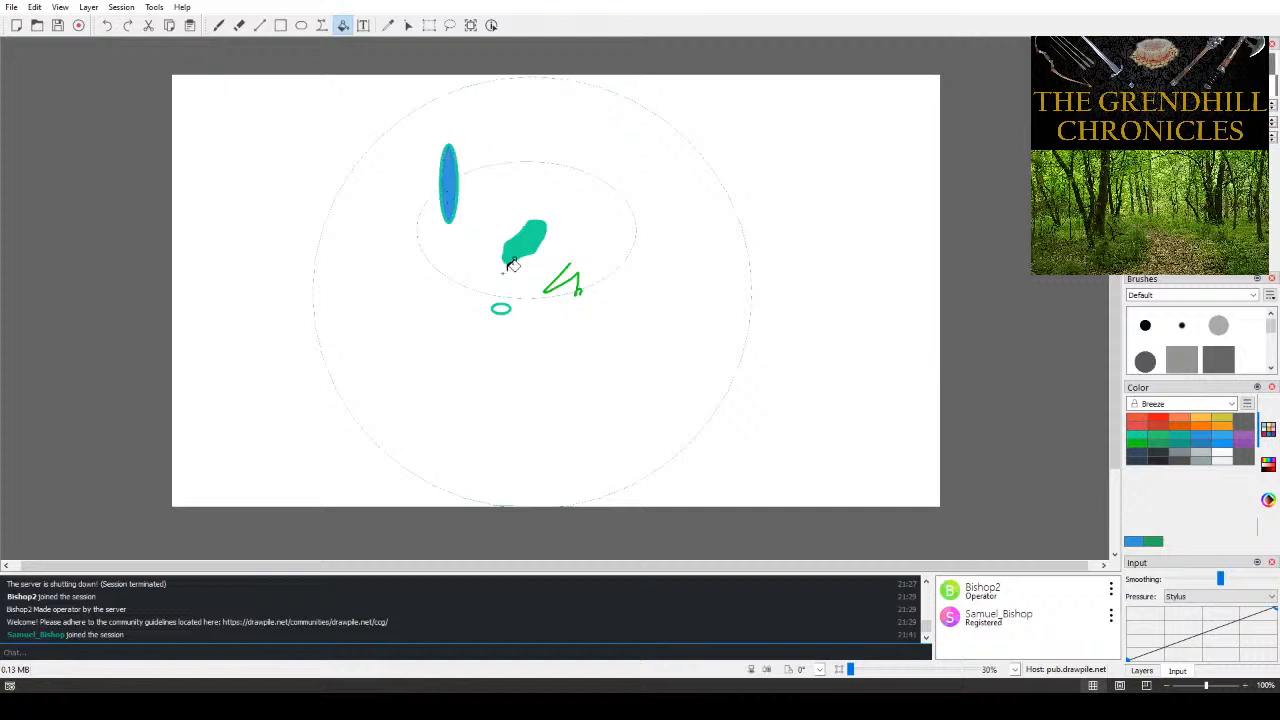
left_click(305, 28)
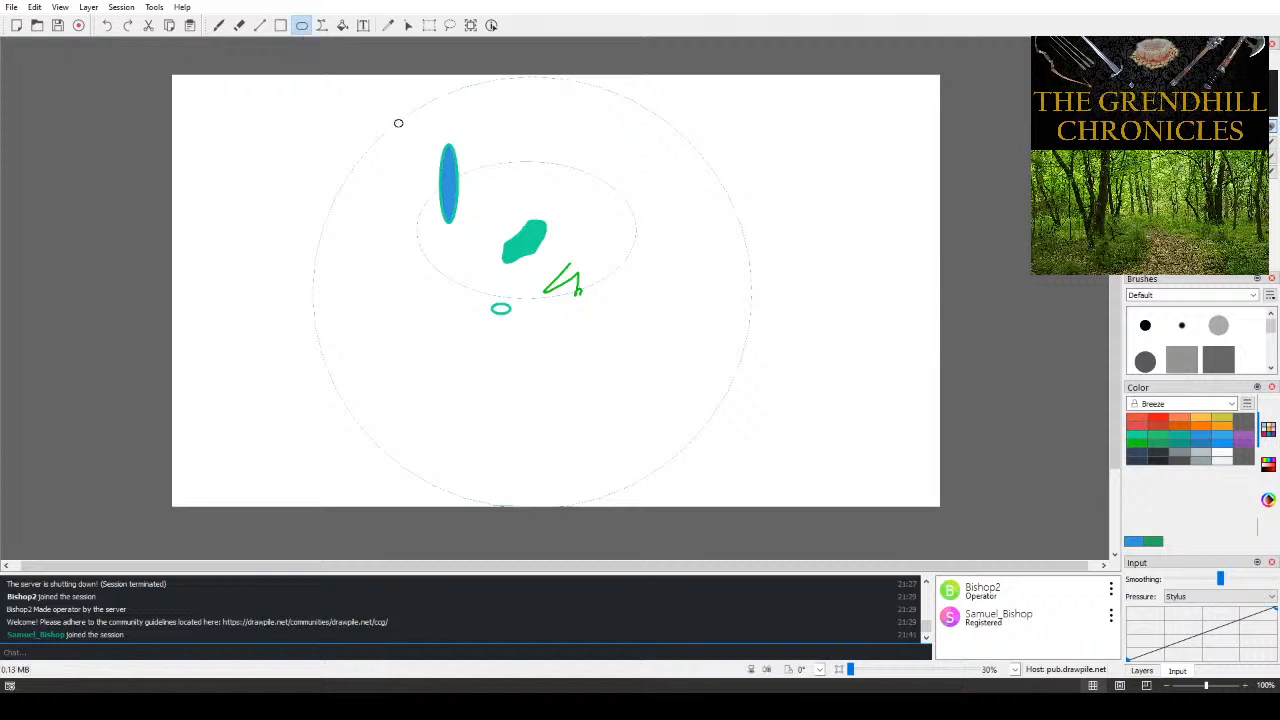
left_click(280, 26)
left_click(301, 25)
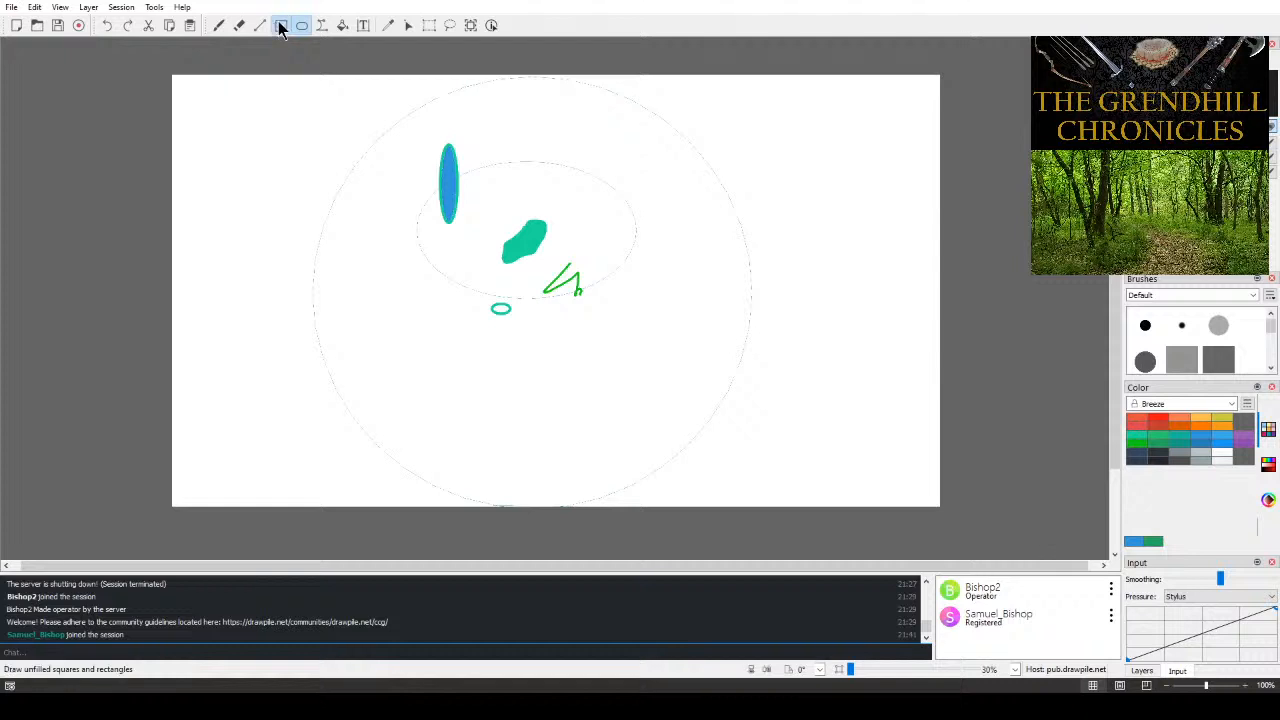
left_click(281, 26)
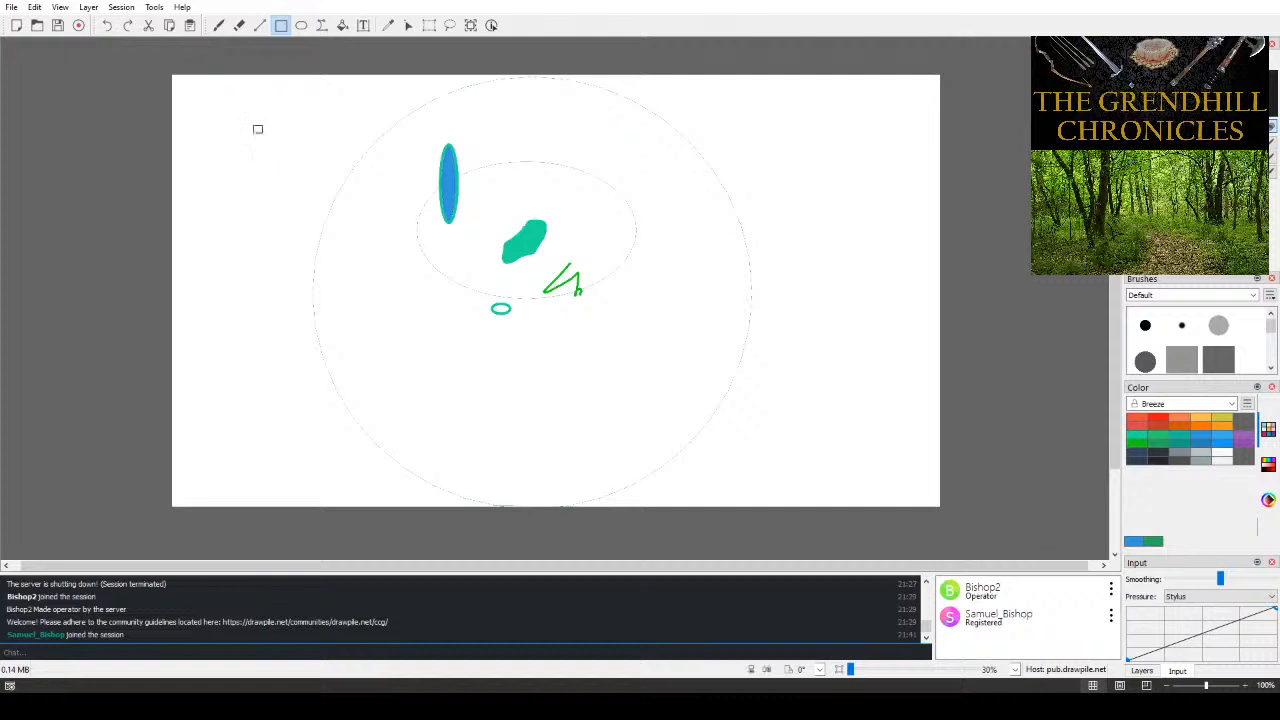
- Set the colour to white, select the whole canvas and delete everything on it
left_click(1225, 453)
left_click(790, 420)
key("s")
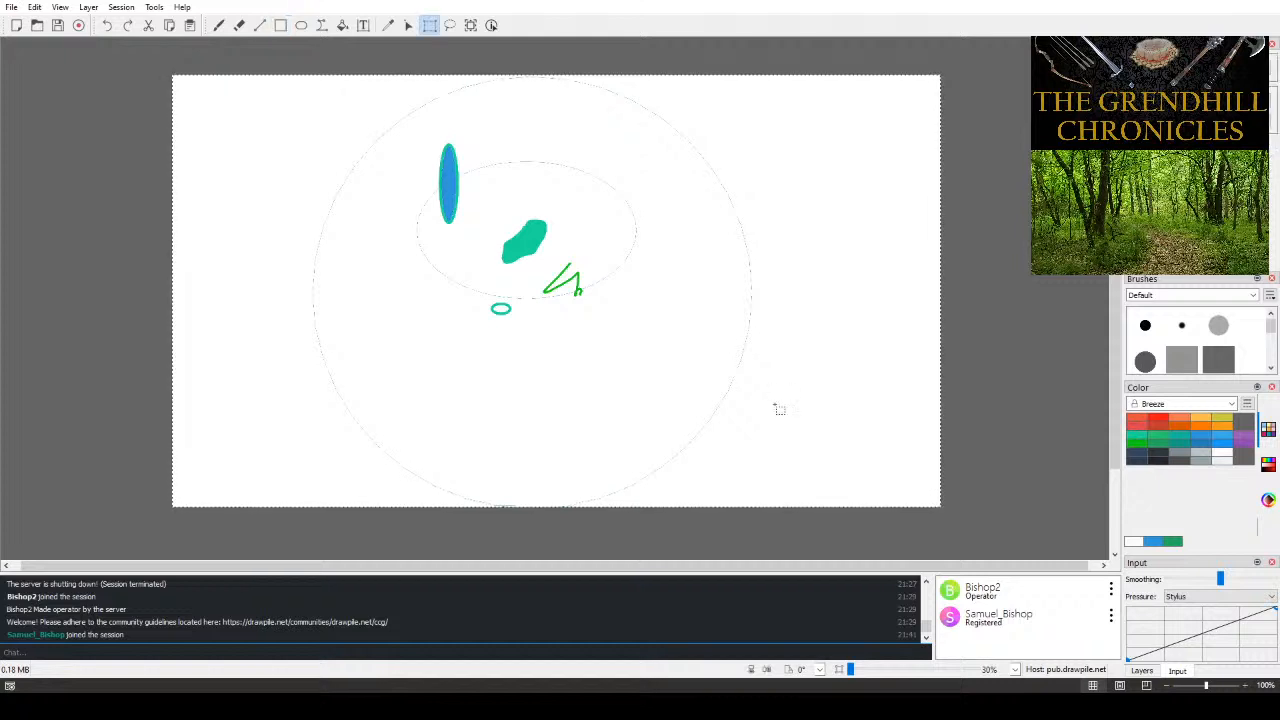
key("ctrl+a")
key("Delete")
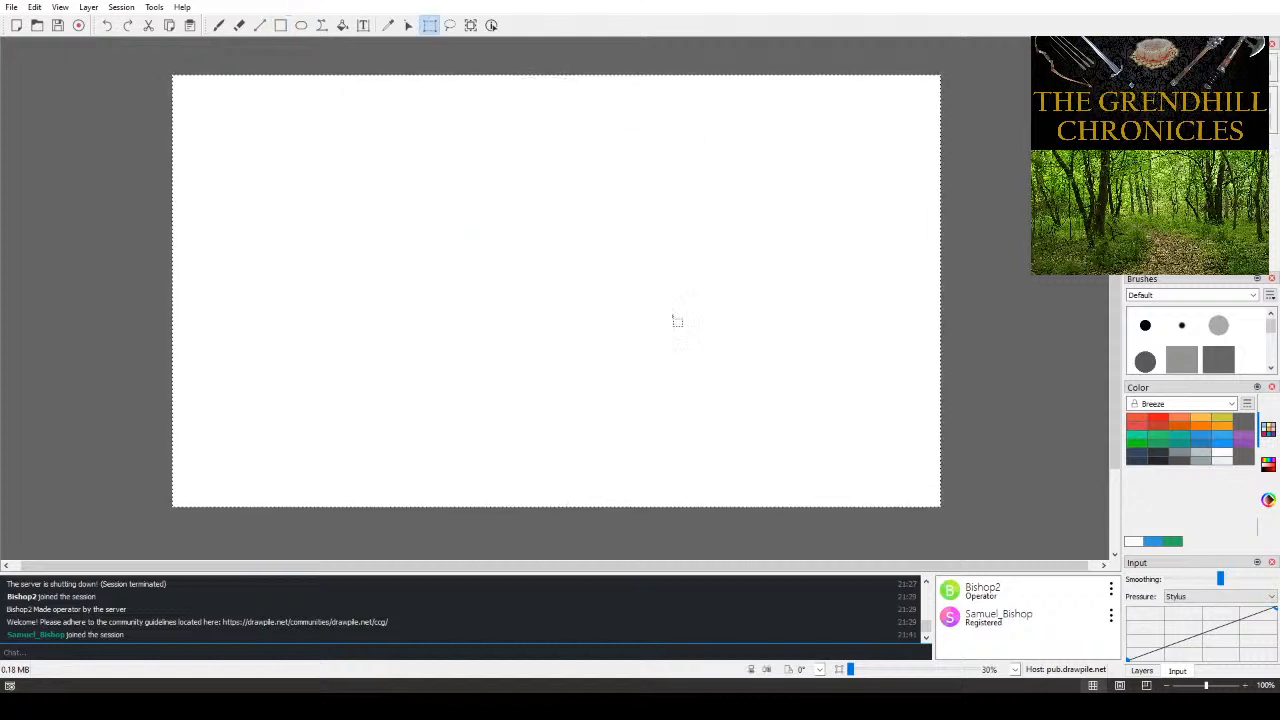
- Draw a thin green circle outline spanning the height of the empty canvas and get ready to fill it
left_click(299, 27)
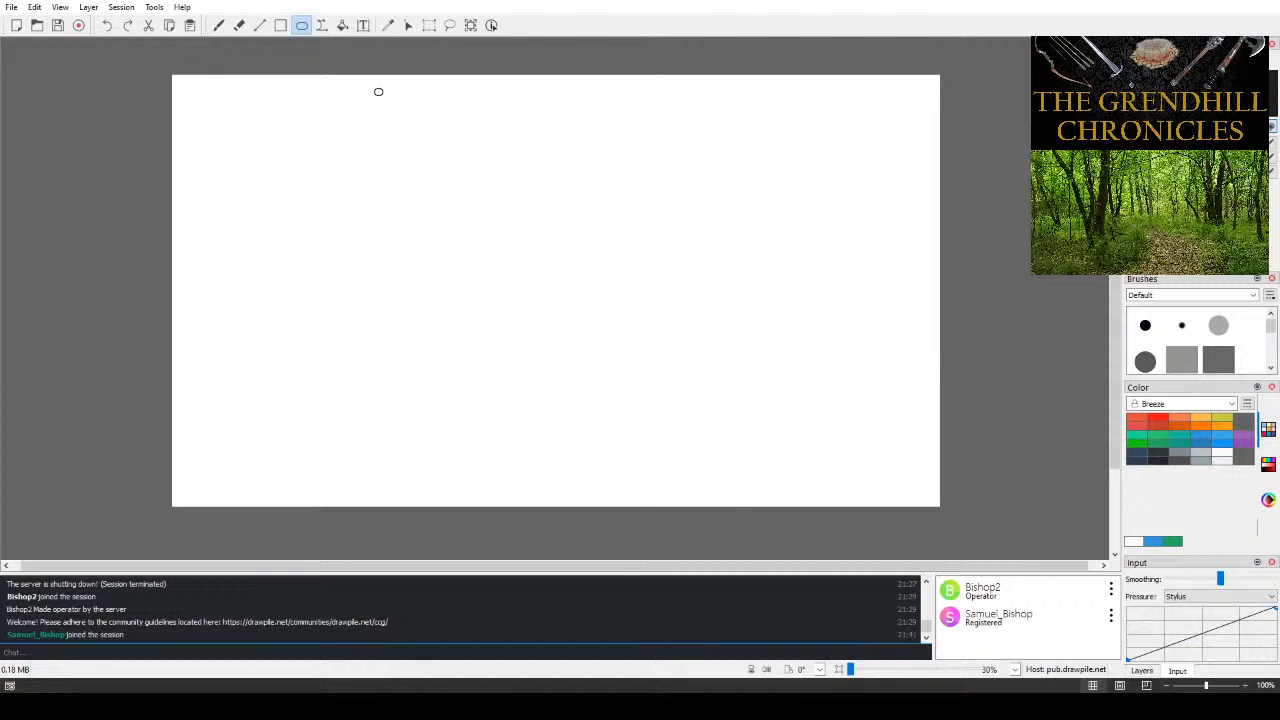
left_click_drag(341, 78, 397, 131)
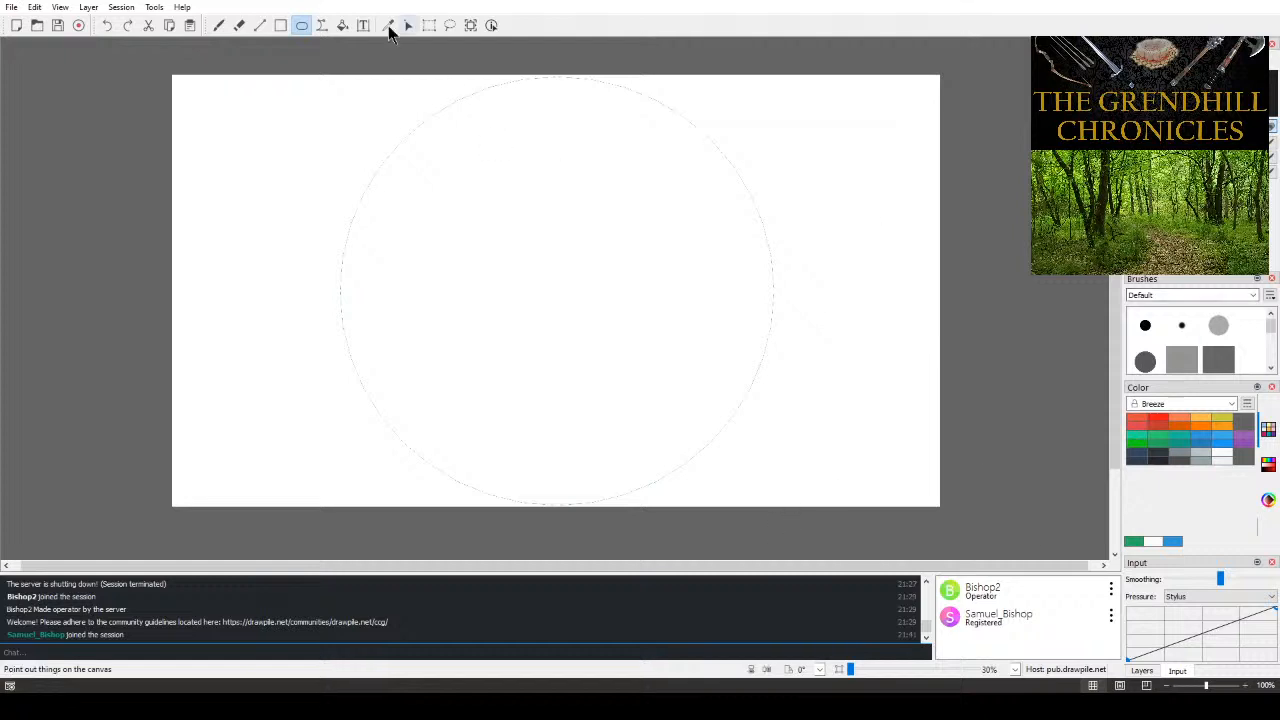
left_click(343, 25)
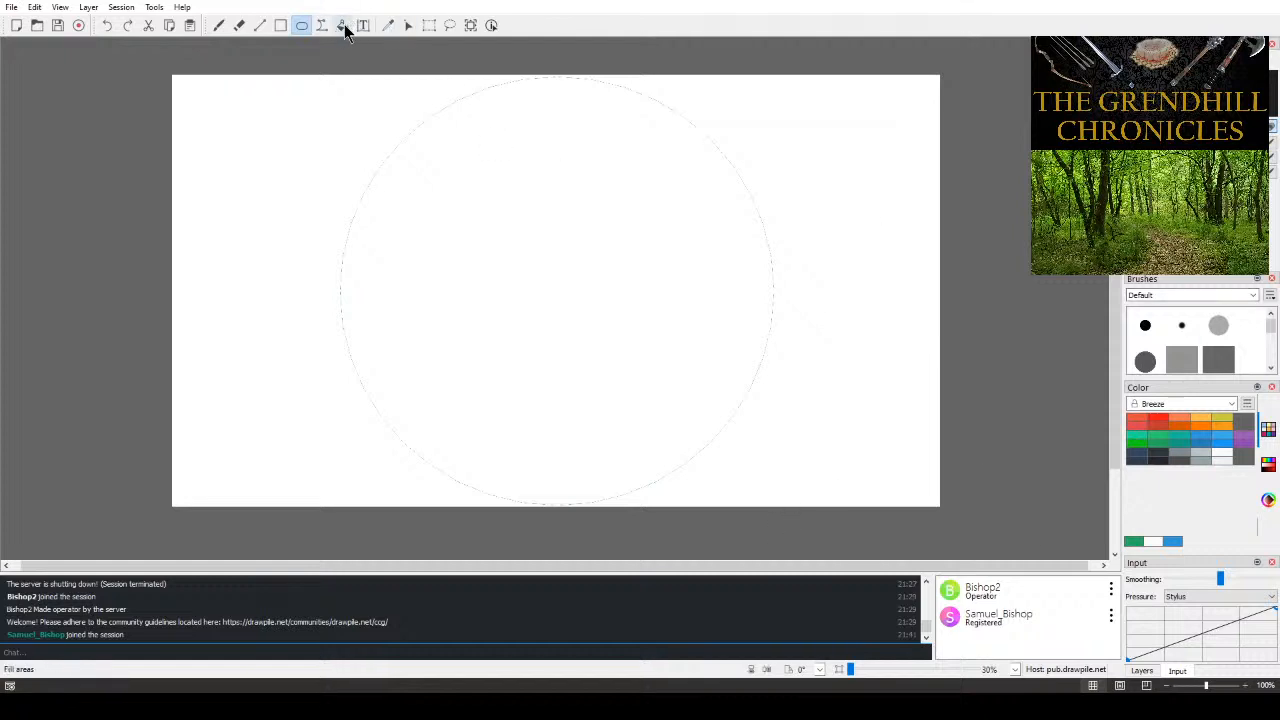
- Set the drawing colour to blue and draw a large circle outline spanning the canvas height
left_click(1174, 541)
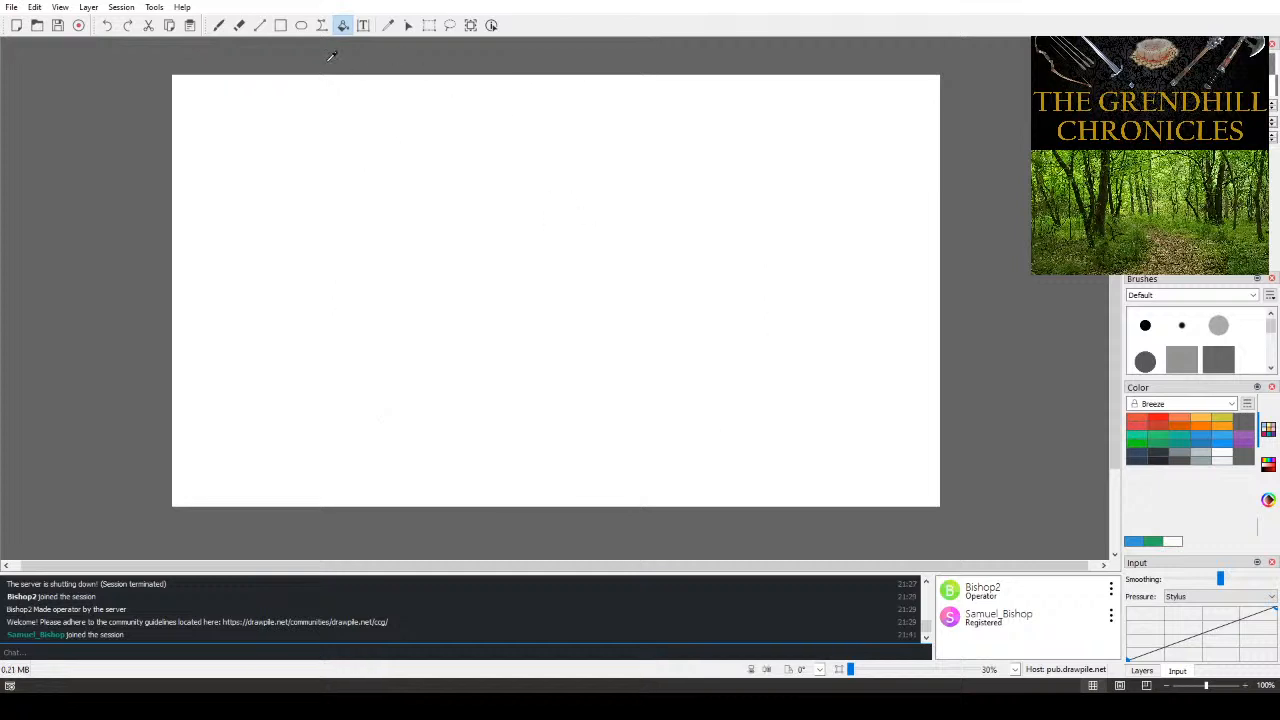
left_click(301, 25)
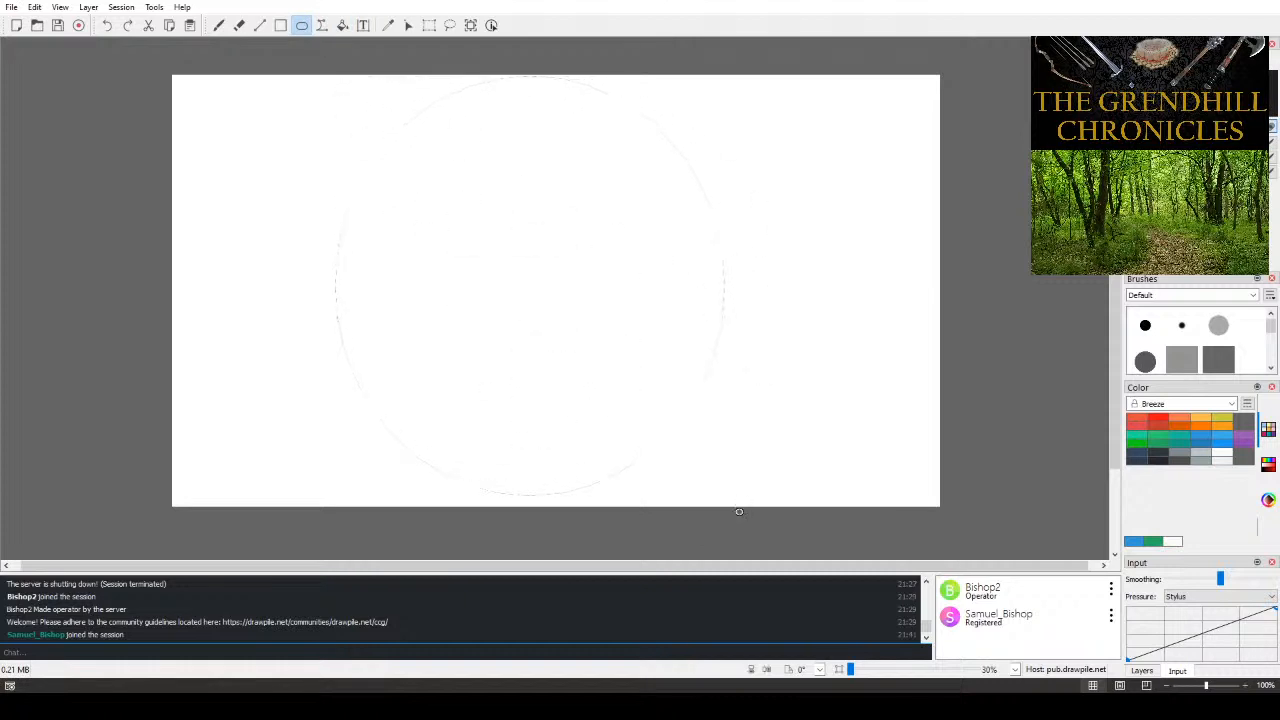
left_click_drag(765, 517, 787, 518)
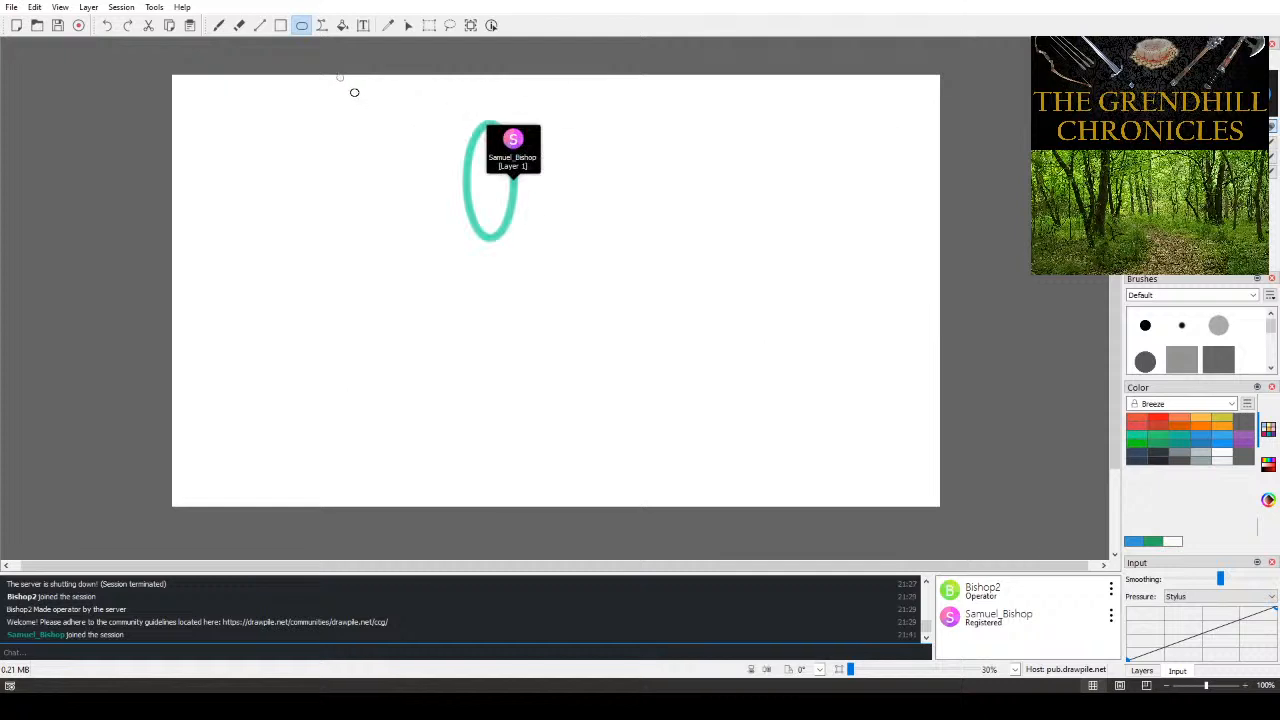
left_click_drag(339, 77, 769, 503)
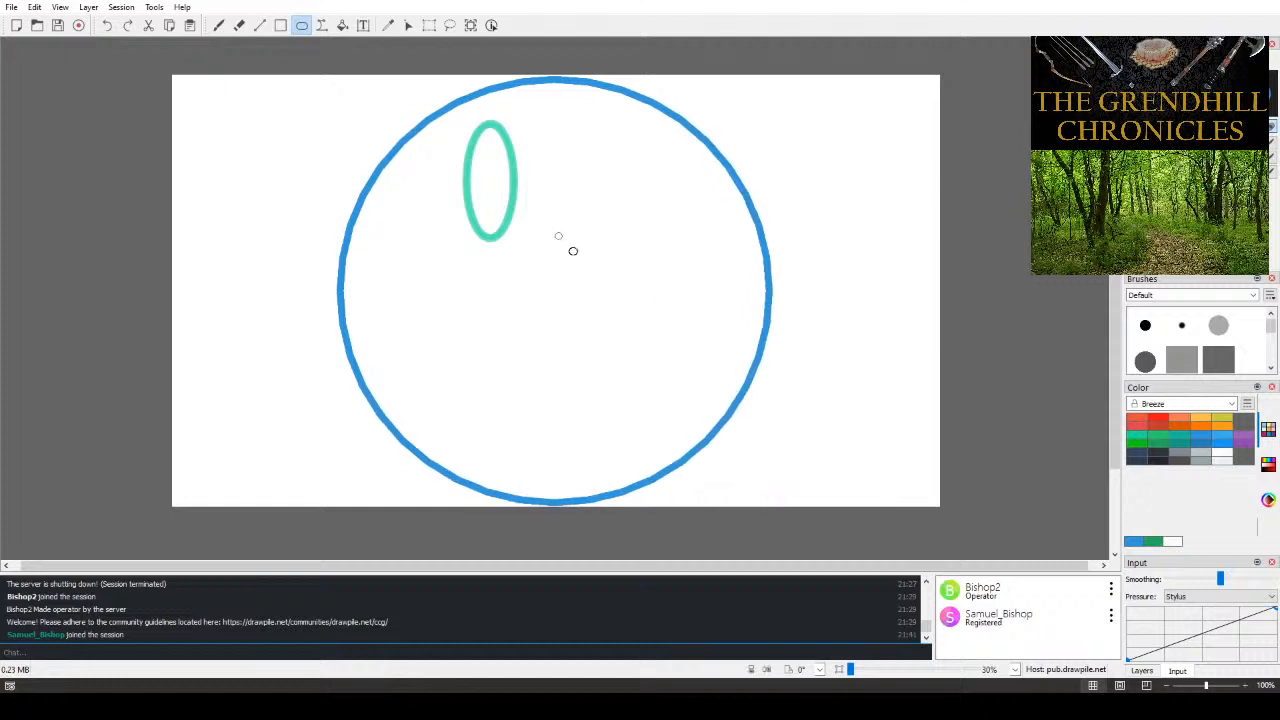
- Fill the teal ellipse with blue and draw a smaller blue circle outline around it inside the large circle
left_click(342, 25)
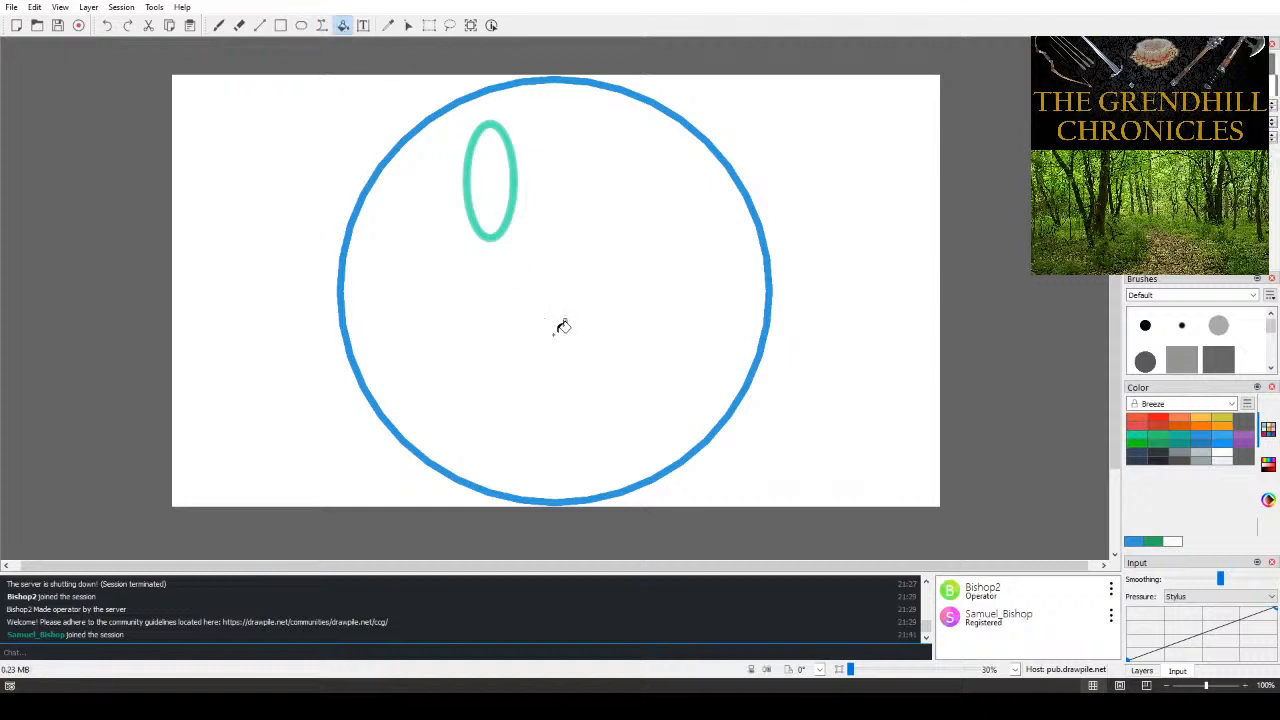
left_click(500, 196)
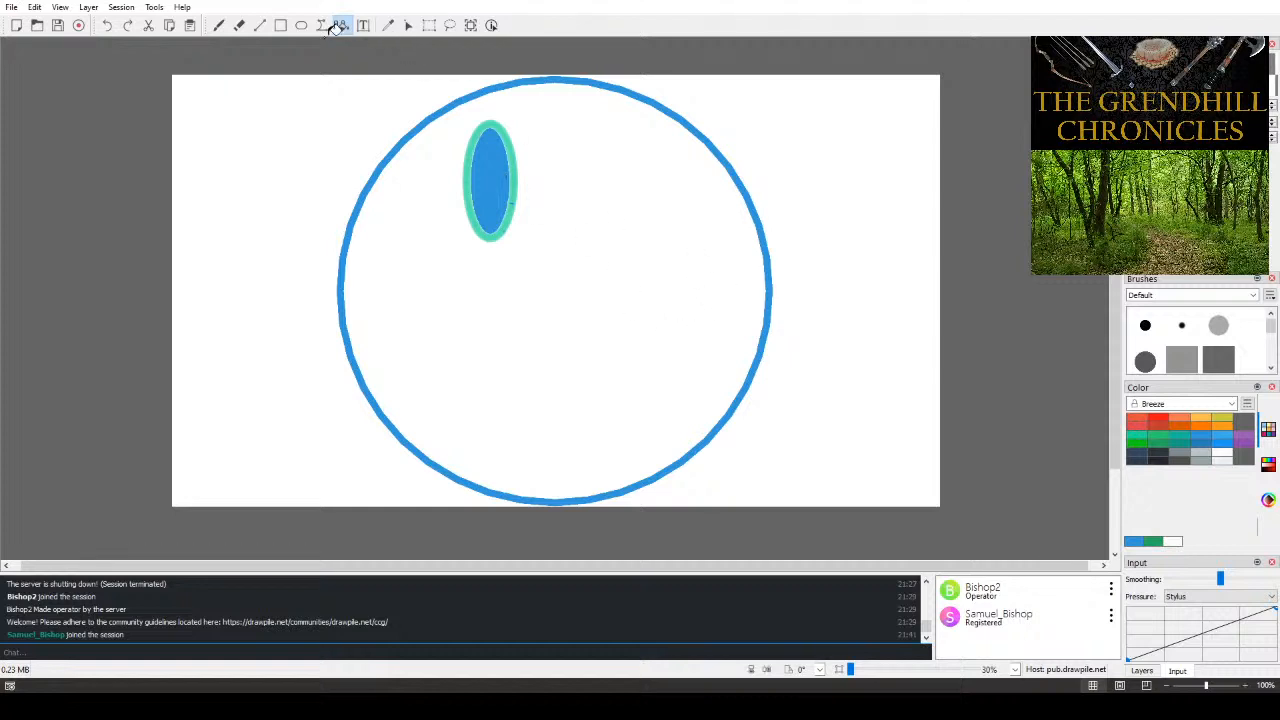
left_click(298, 28)
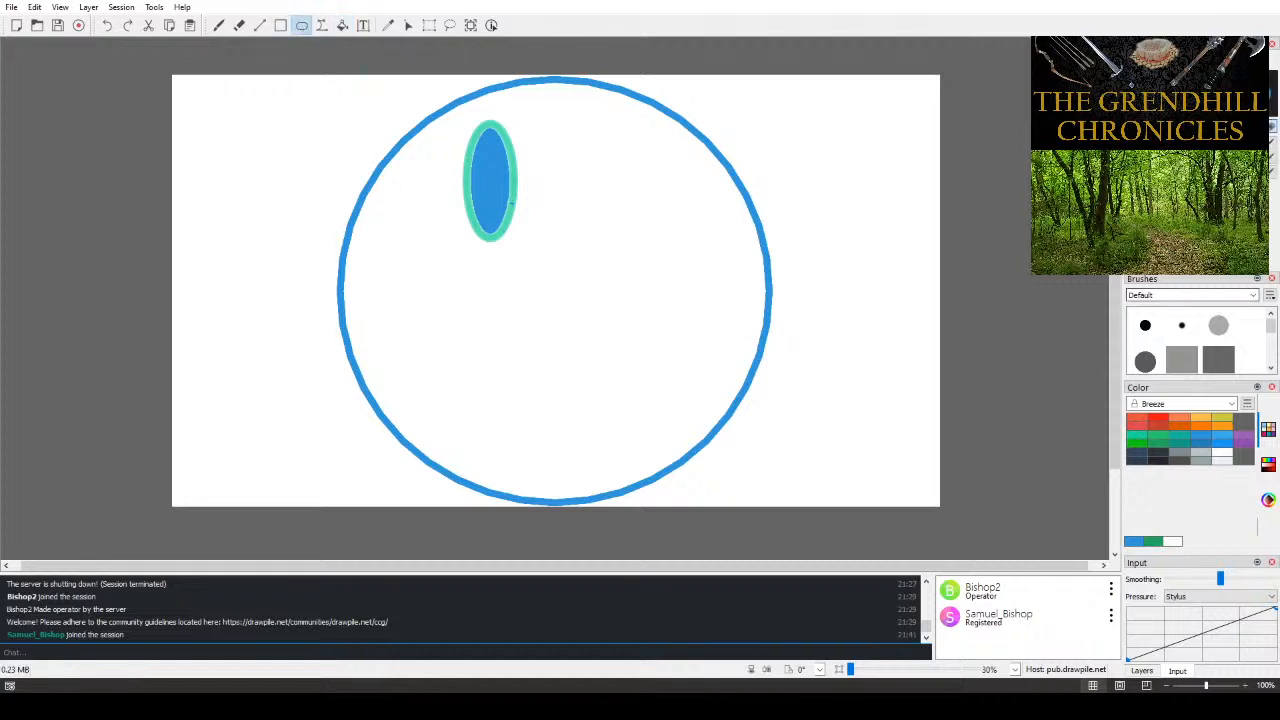
left_click_drag(648, 332, 418, 97)
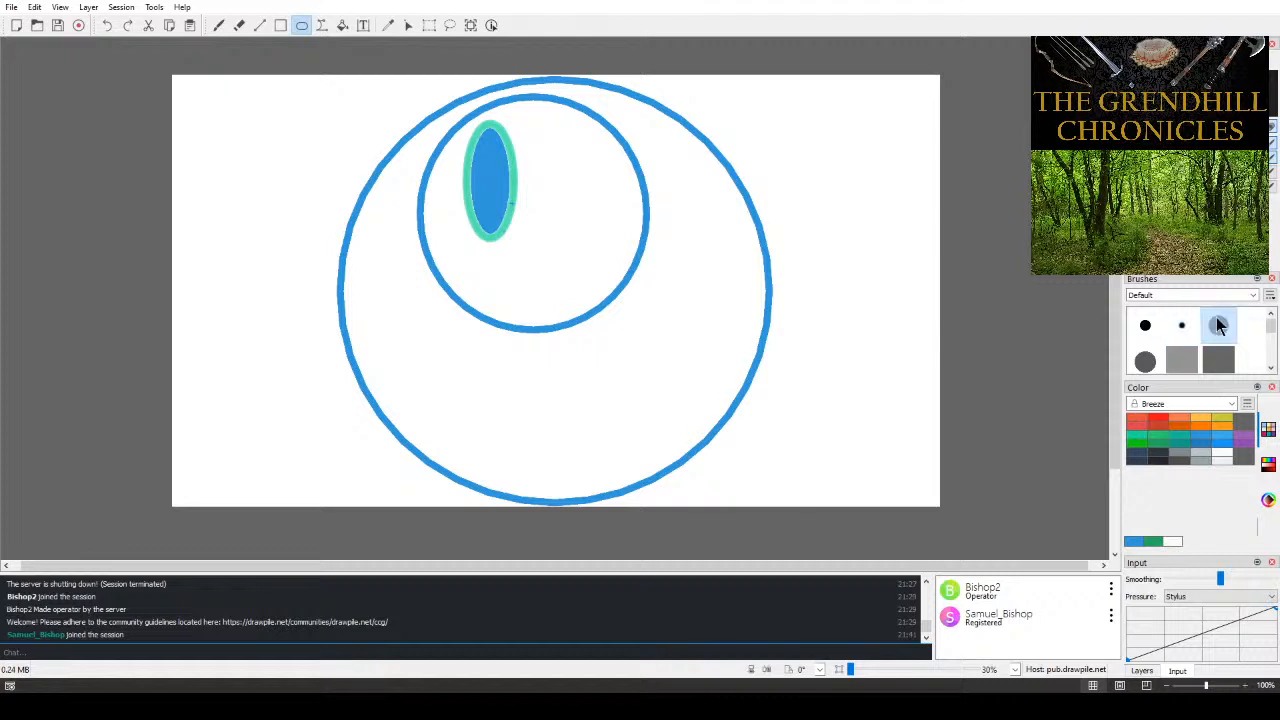
- Browse the default brushes, pick the first preset and draw small overlapping blue ellipses on the lower-right edge of the inner circle
left_click(1145, 360)
scroll(1160, 350, "down", 1)
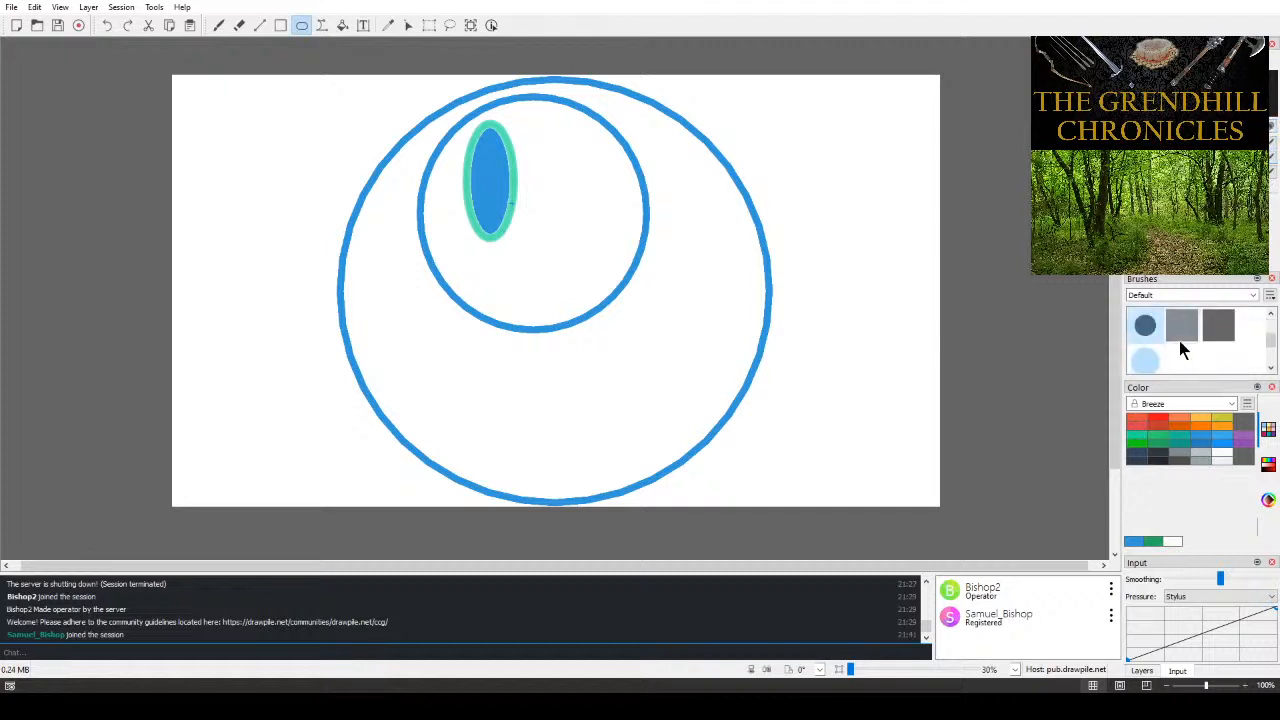
scroll(1150, 358, "down", 1)
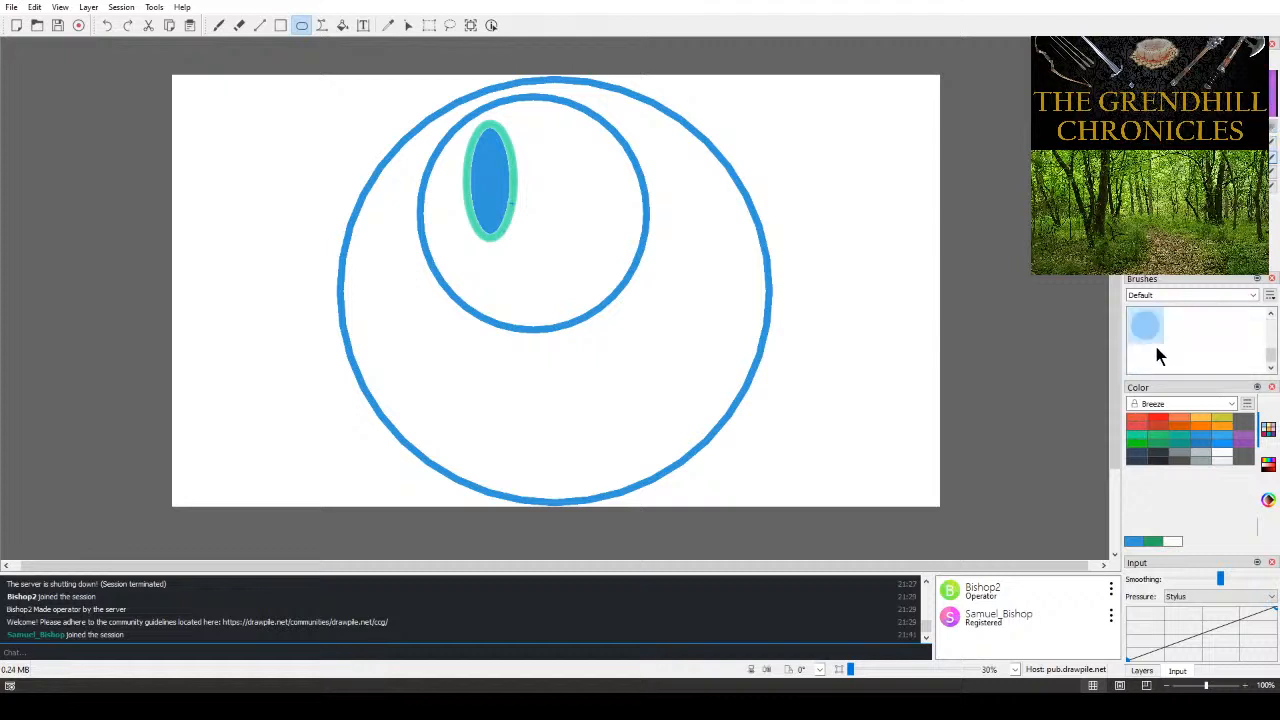
scroll(1154, 342, "up", 2)
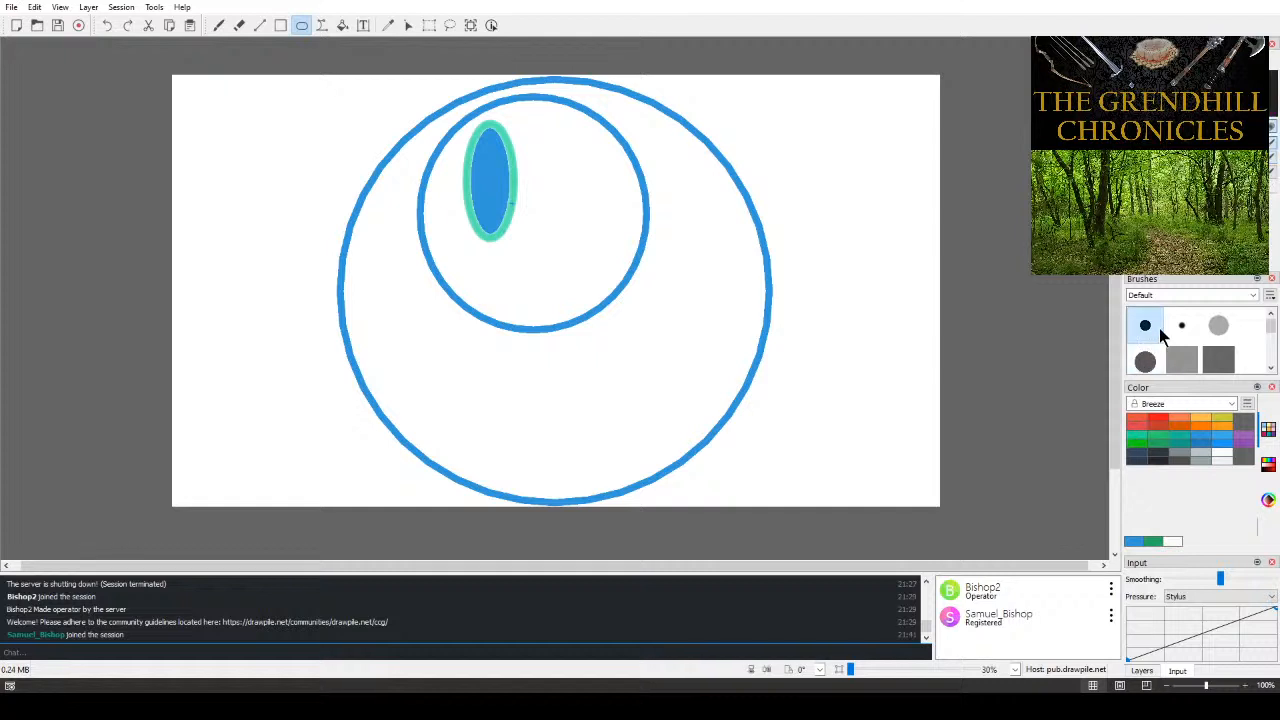
left_click(566, 216)
mouse_move(568, 233)
left_mouse_down()
mouse_move(607, 315)
mouse_move(636, 327)
left_mouse_up()
left_click_drag(561, 209, 672, 354)
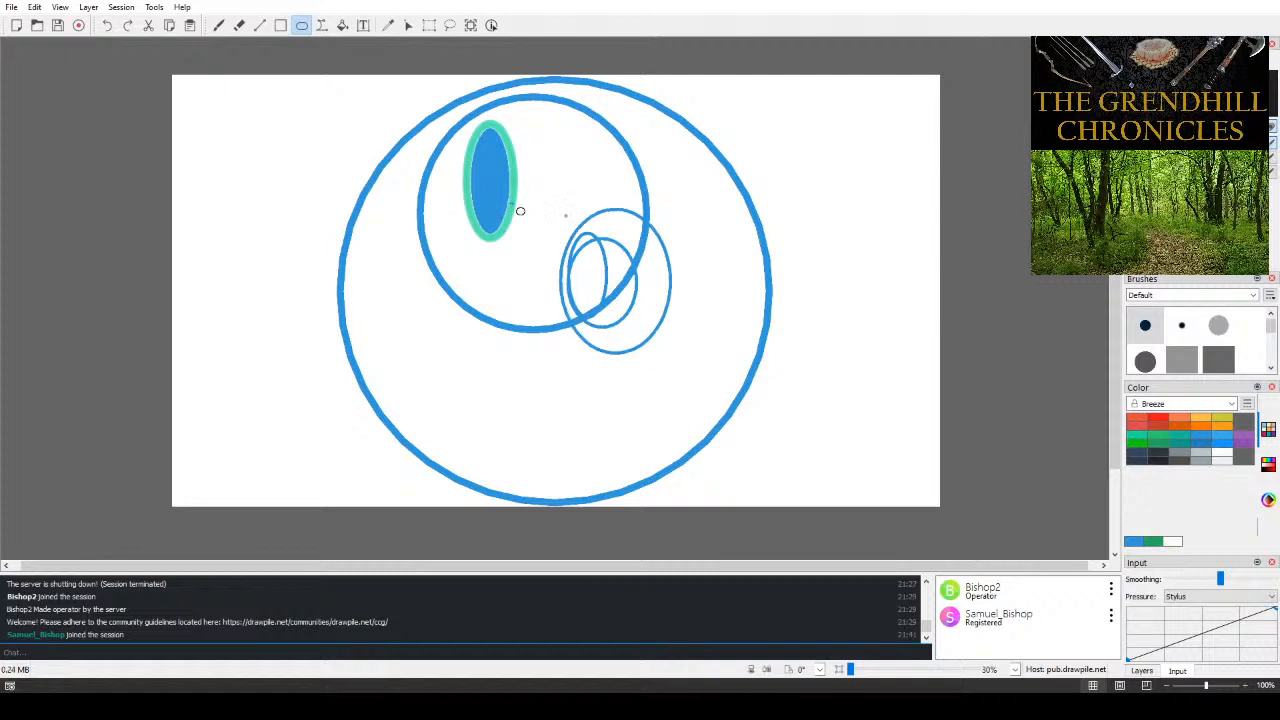
- Undo a wide trial ellipse and draw a thin blue circle between the inner circle and the bottom of the large circle
left_click_drag(500, 191, 806, 451)
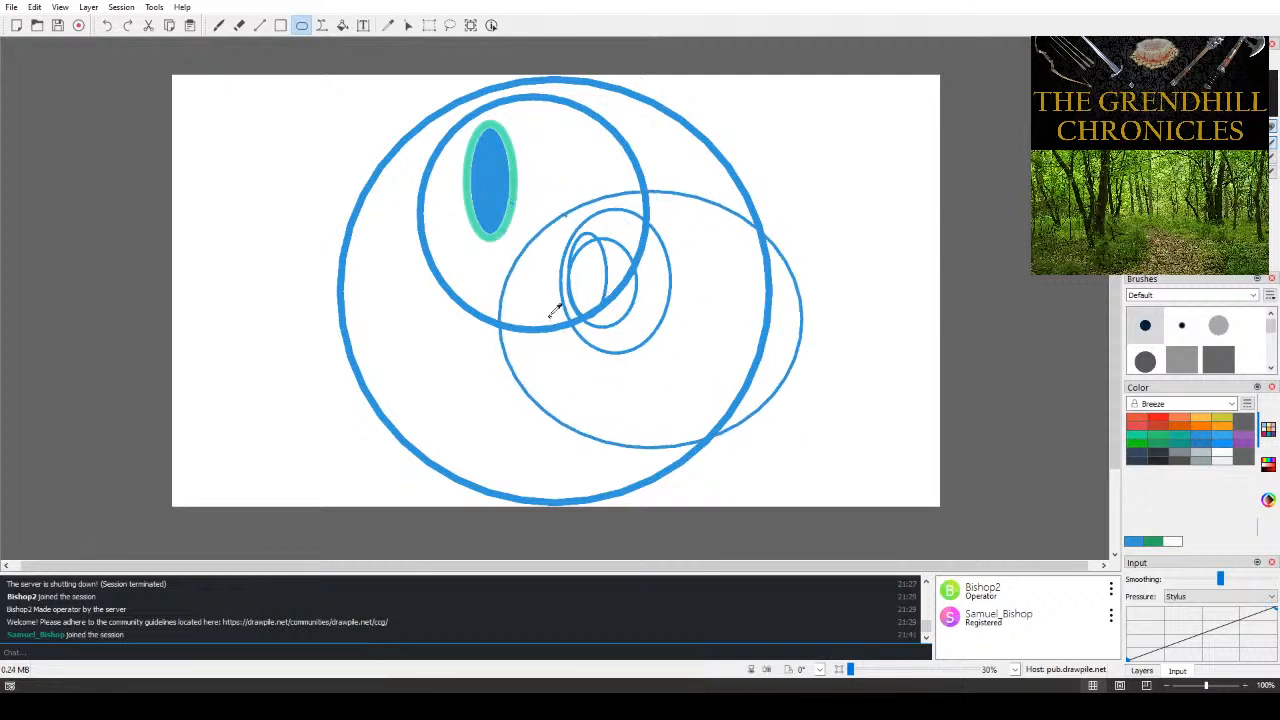
key("ctrl+z")
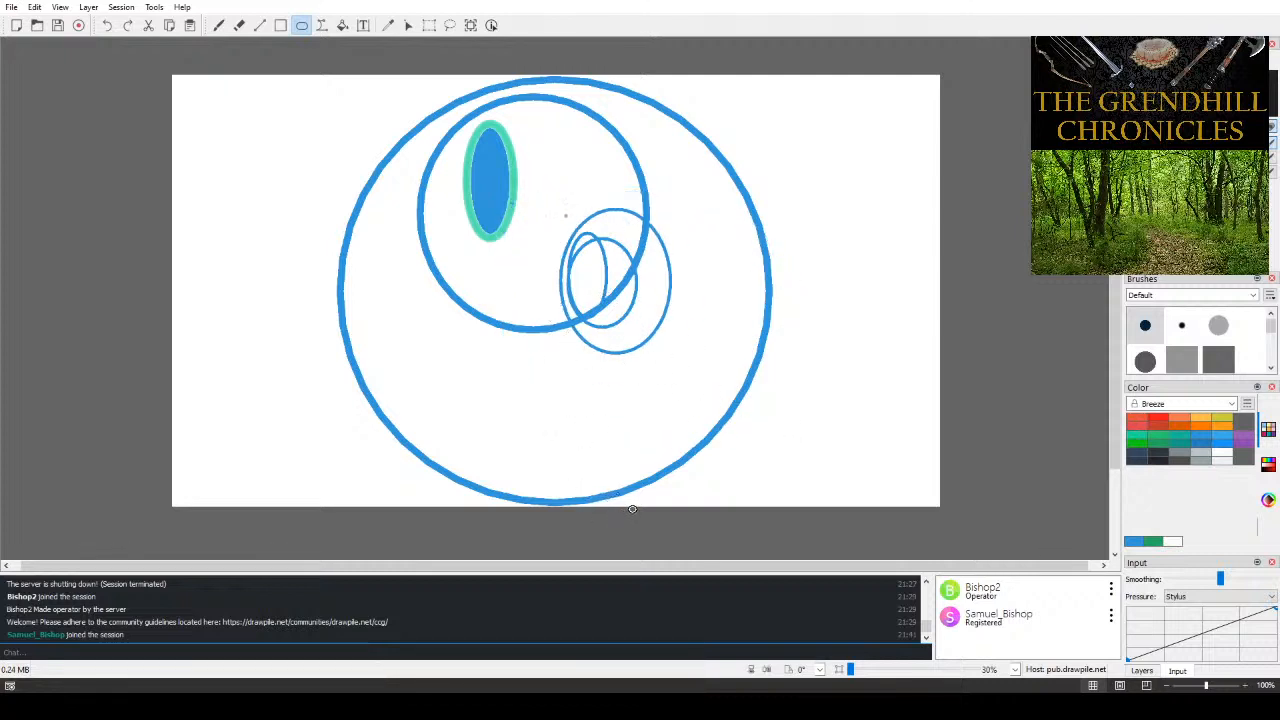
left_click_drag(620, 497, 435, 313)
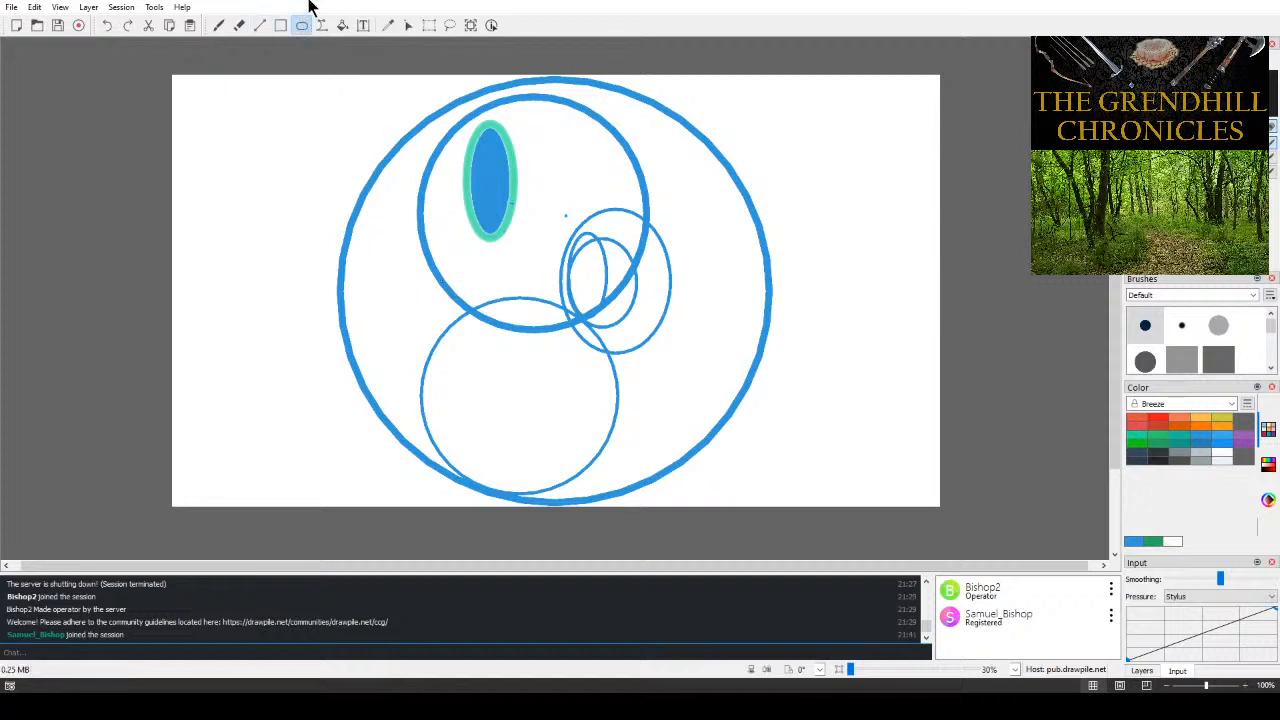
- Fill the overlap between the inner and lower circles and all sections of the small overlapping ellipses with blue
left_click(342, 25)
left_click(525, 312)
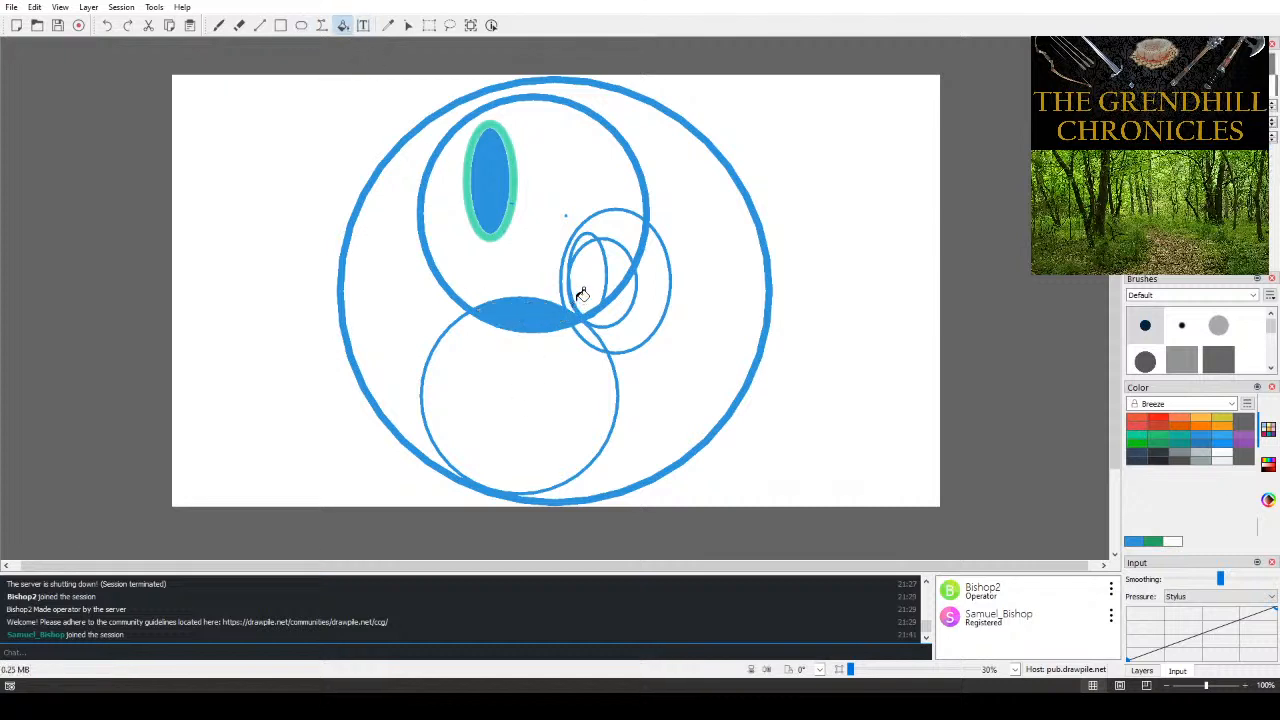
left_click(571, 301)
left_click(578, 298)
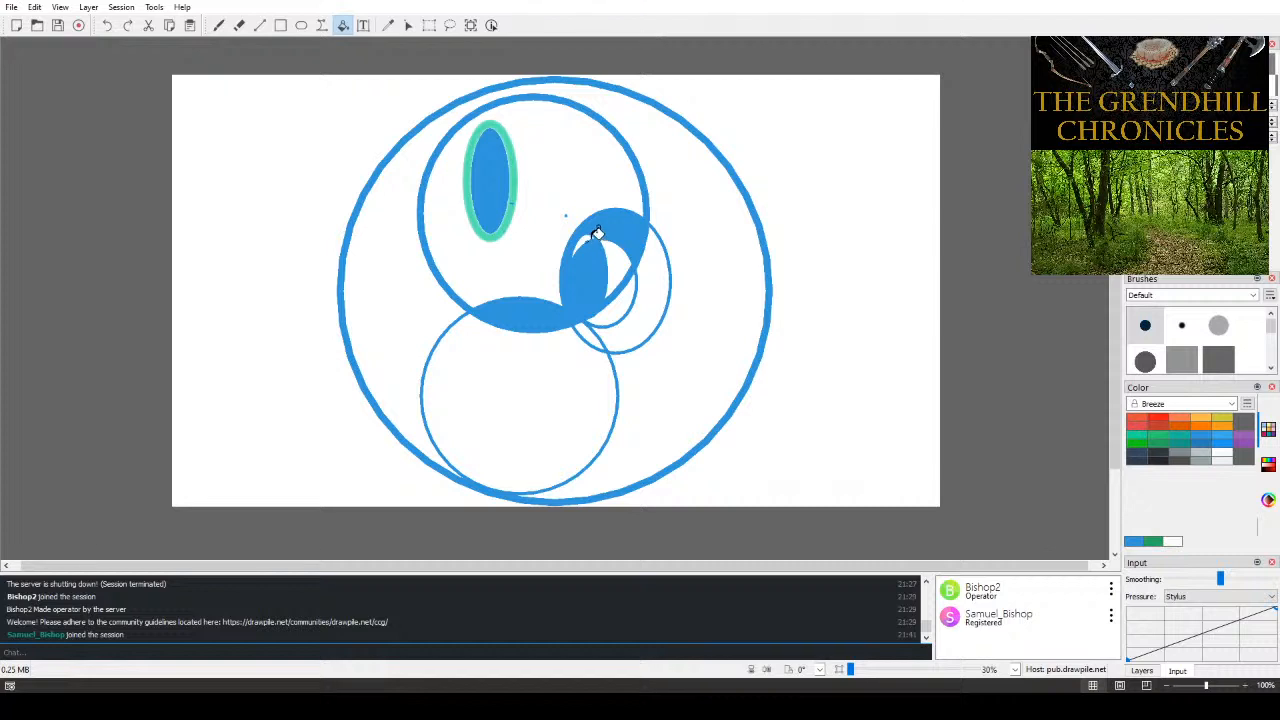
left_click(587, 240)
left_click(612, 248)
left_click(627, 303)
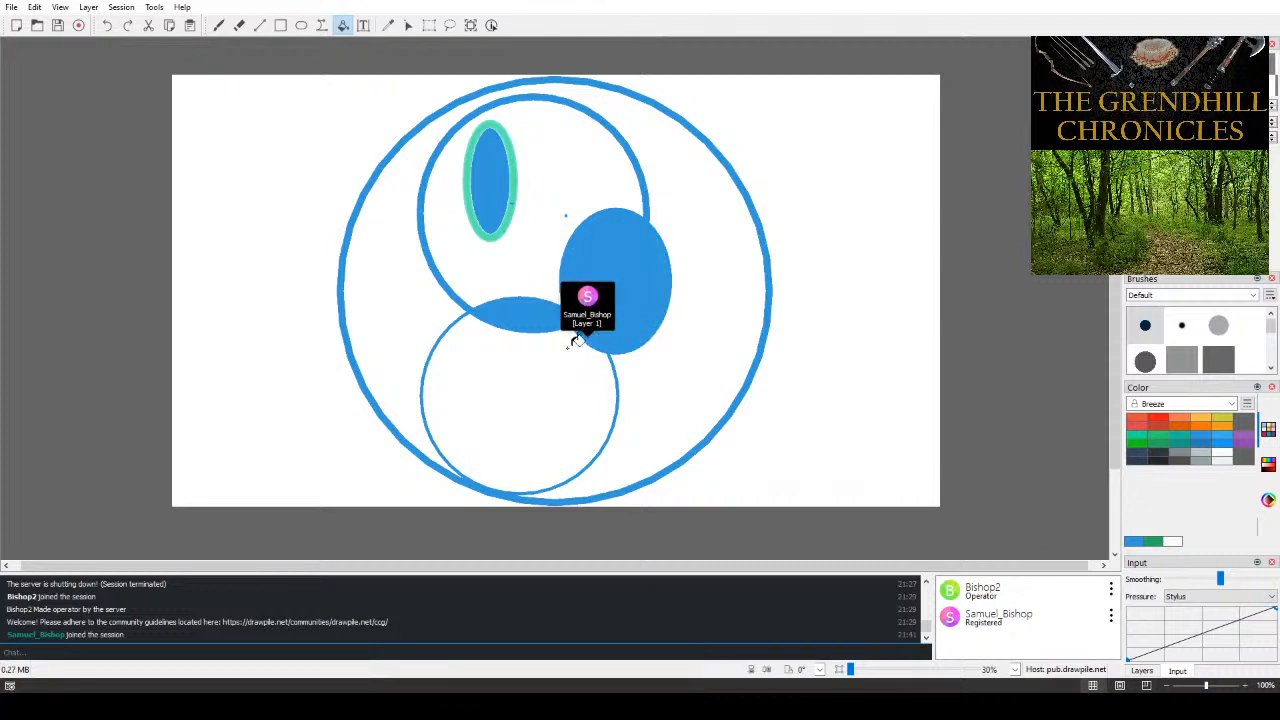
- Draw more thin blue circles and ellipses of various sizes around the filled shapes inside the large circle
left_click(301, 25)
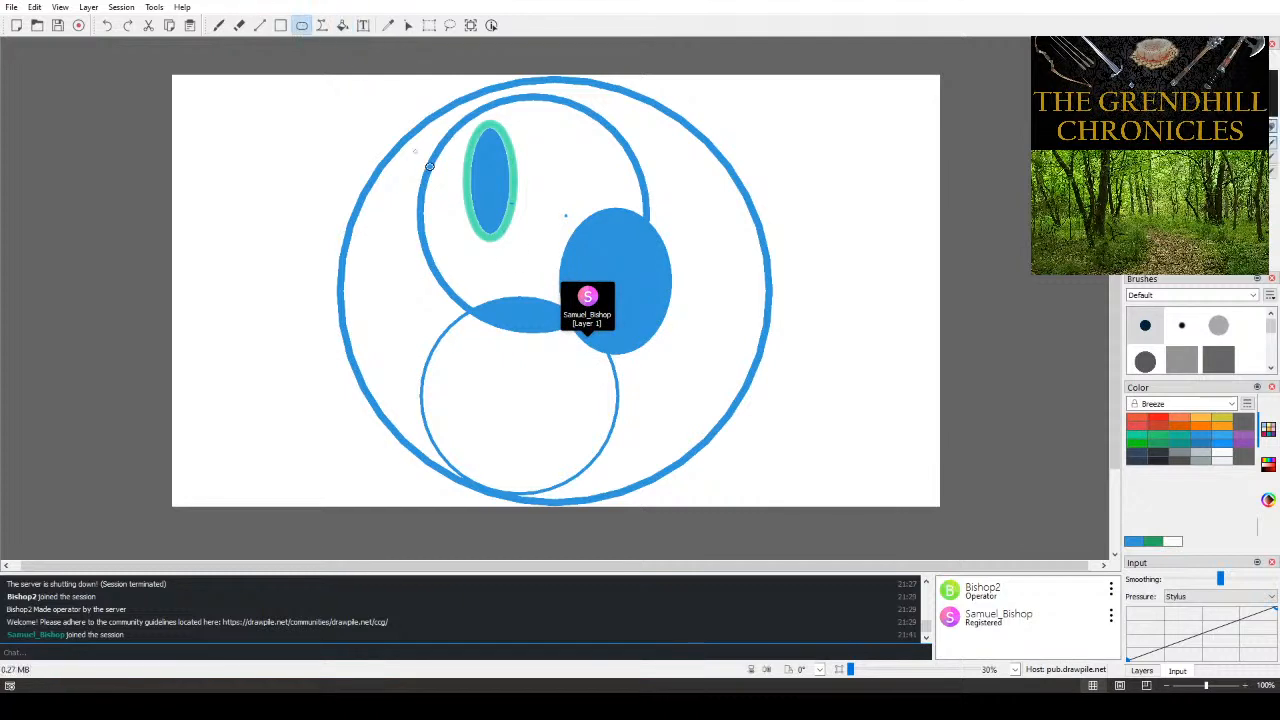
left_click_drag(524, 396, 358, 226)
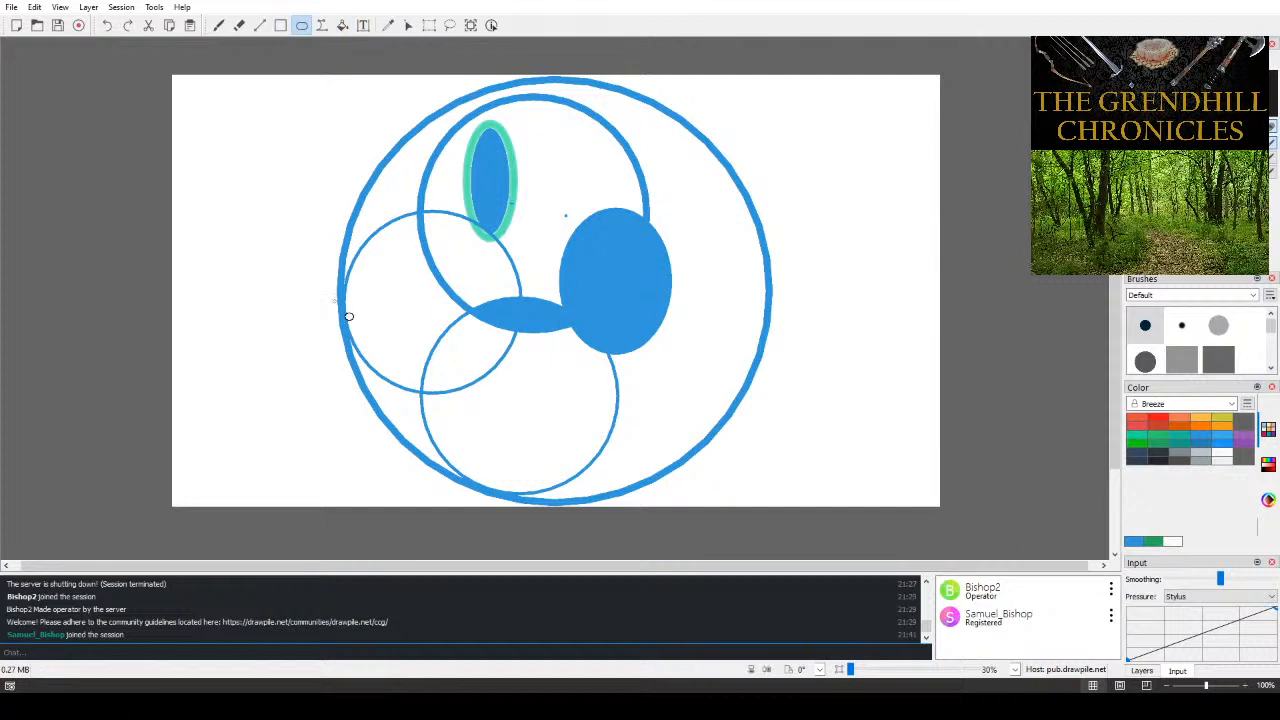
left_click_drag(361, 327, 766, 318)
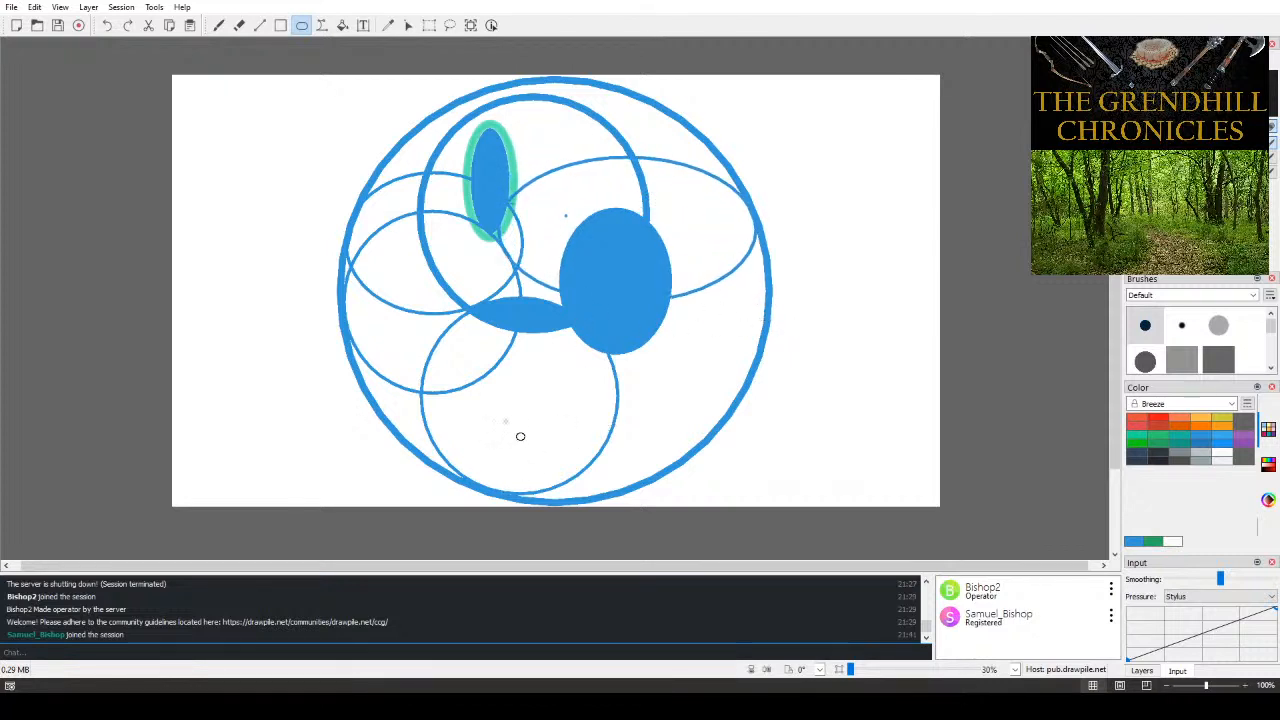
left_click_drag(487, 352, 717, 472)
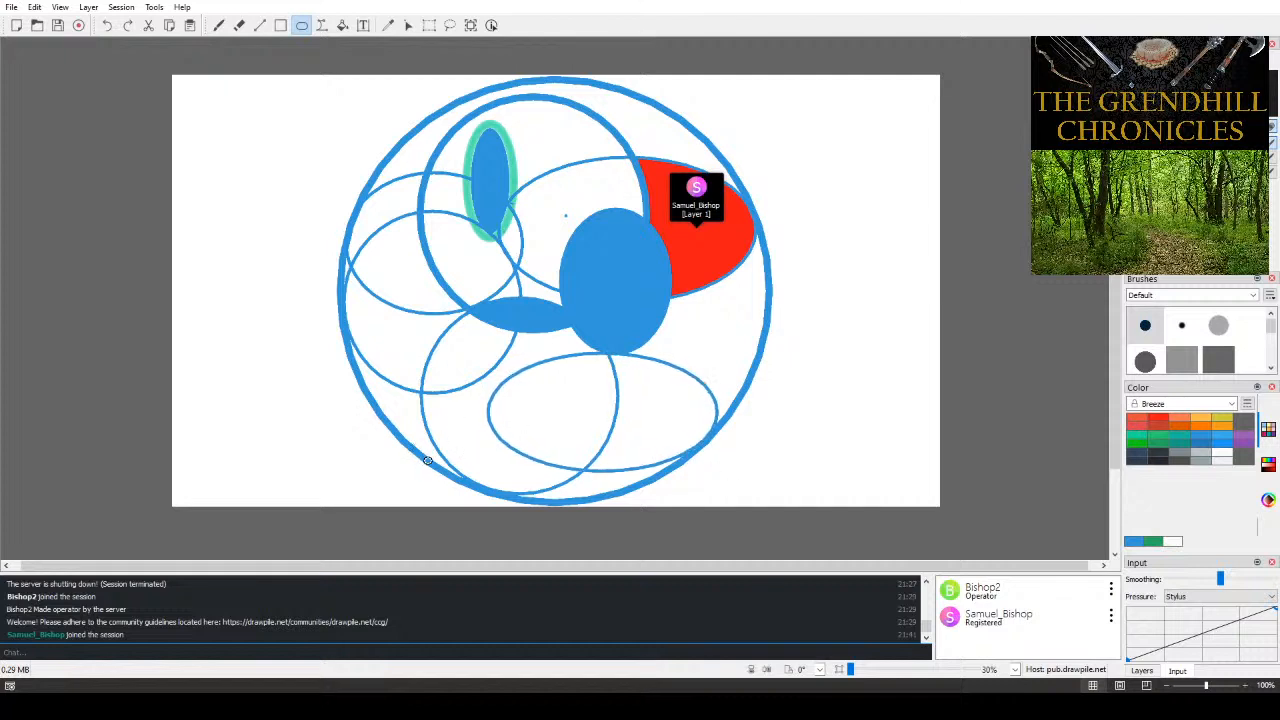
left_click_drag(427, 460, 539, 371)
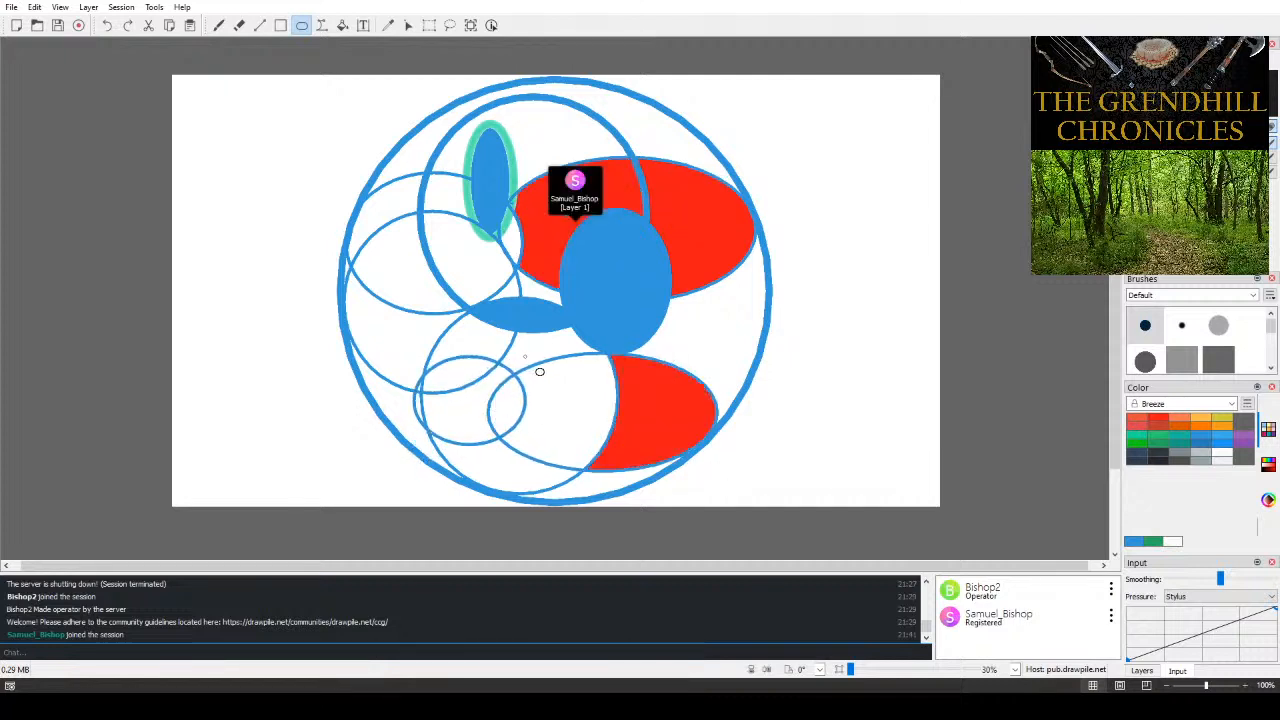
left_click_drag(640, 270, 775, 405)
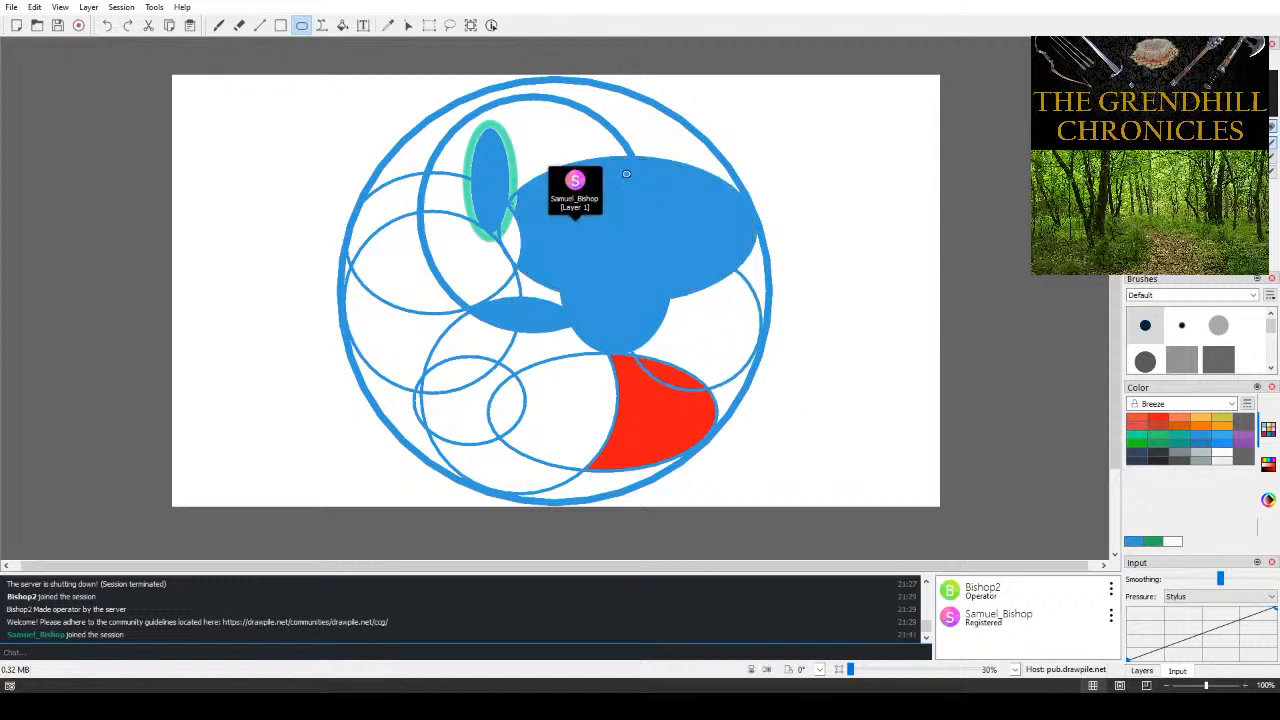
left_click_drag(643, 175, 618, 107)
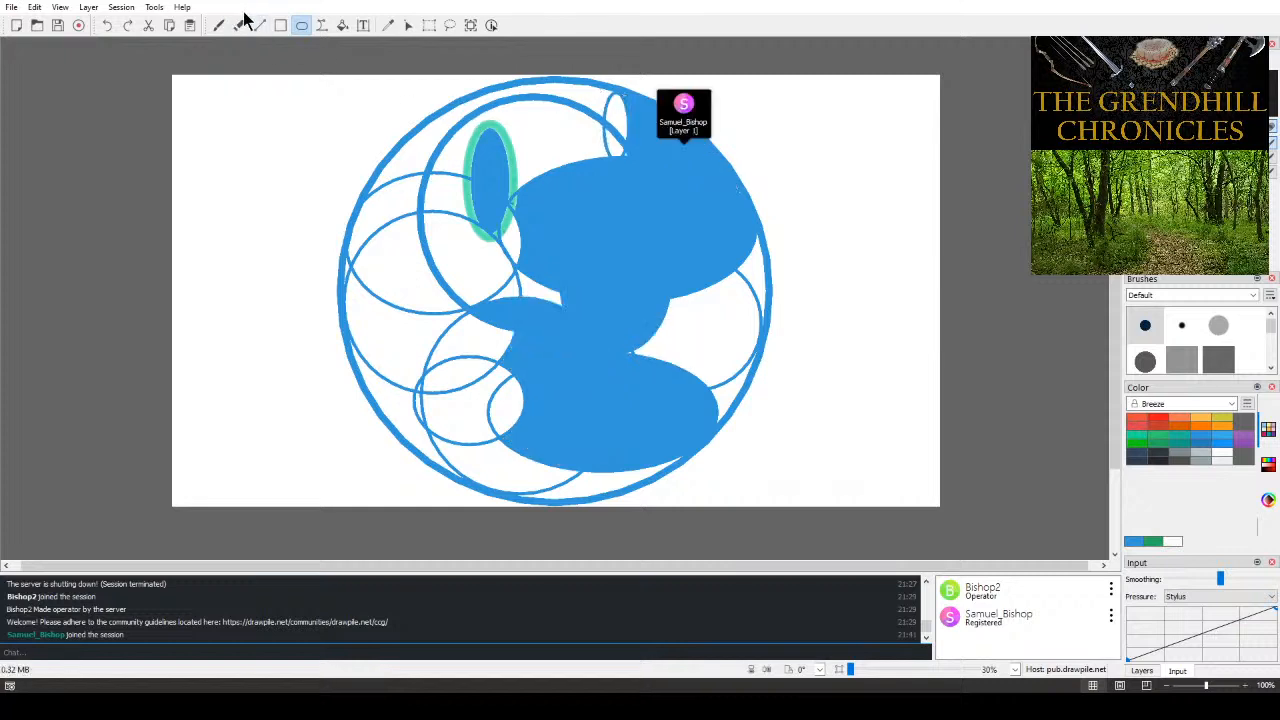
- Fill the remaining white gaps inside the large circle with blue, leaving the teal ellipse outline
left_click(342, 25)
left_click(706, 330)
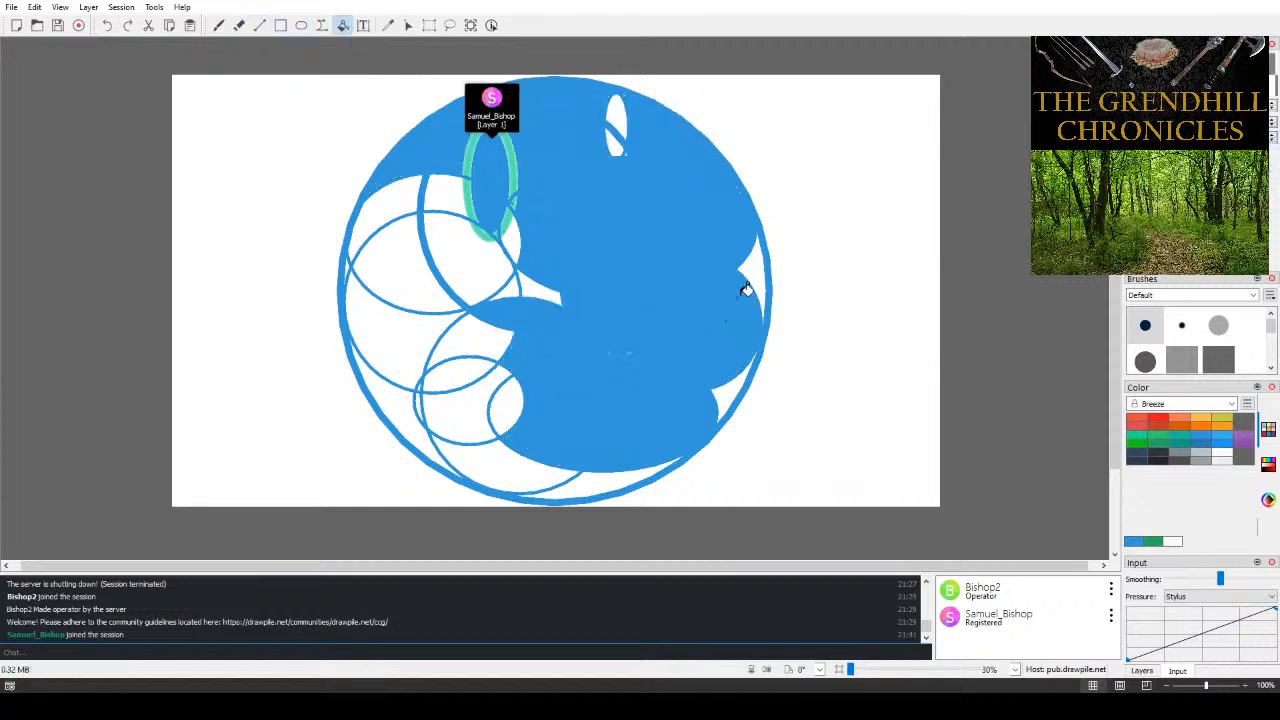
left_click(752, 278)
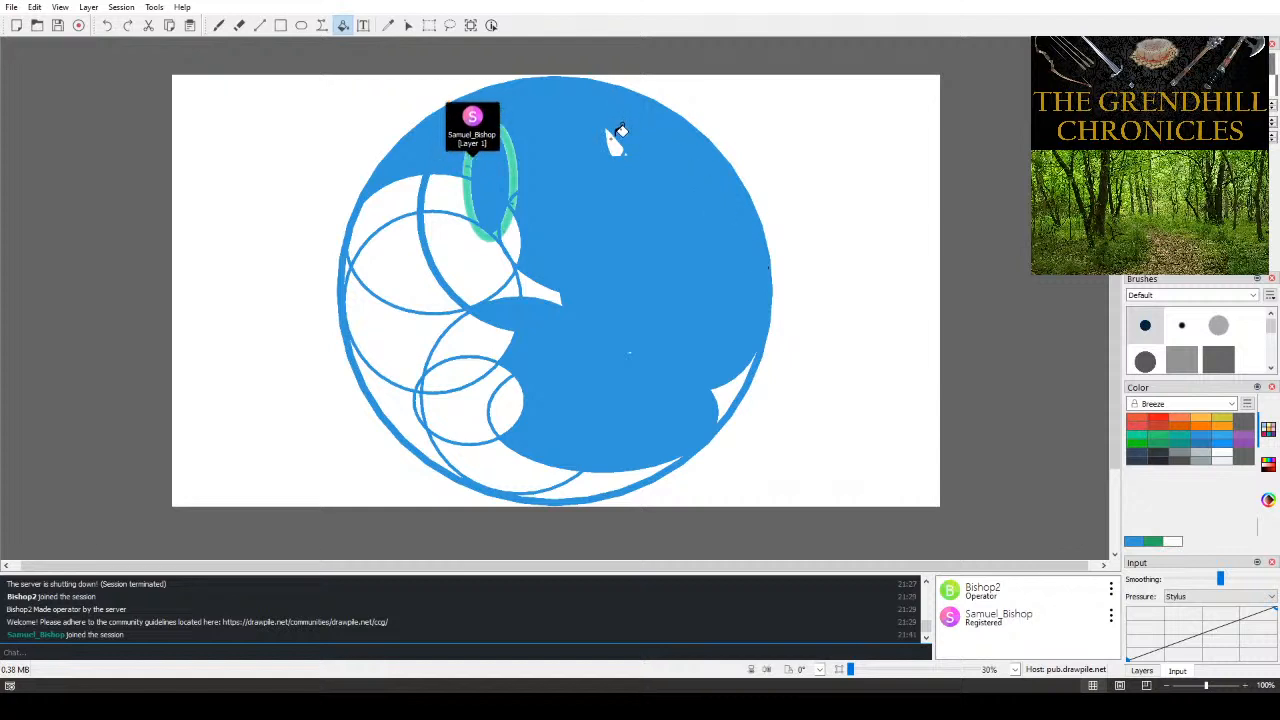
left_click(615, 128)
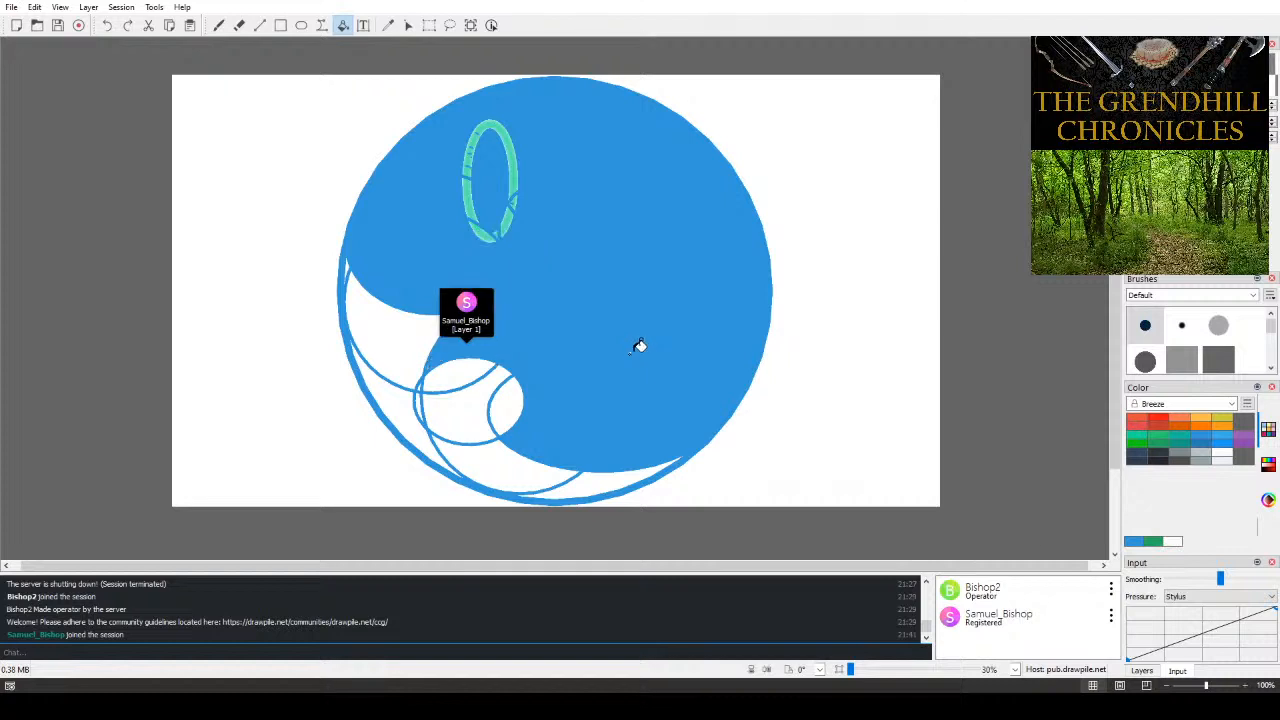
left_click(591, 471)
left_click(523, 477)
left_click(517, 403)
left_click(447, 375)
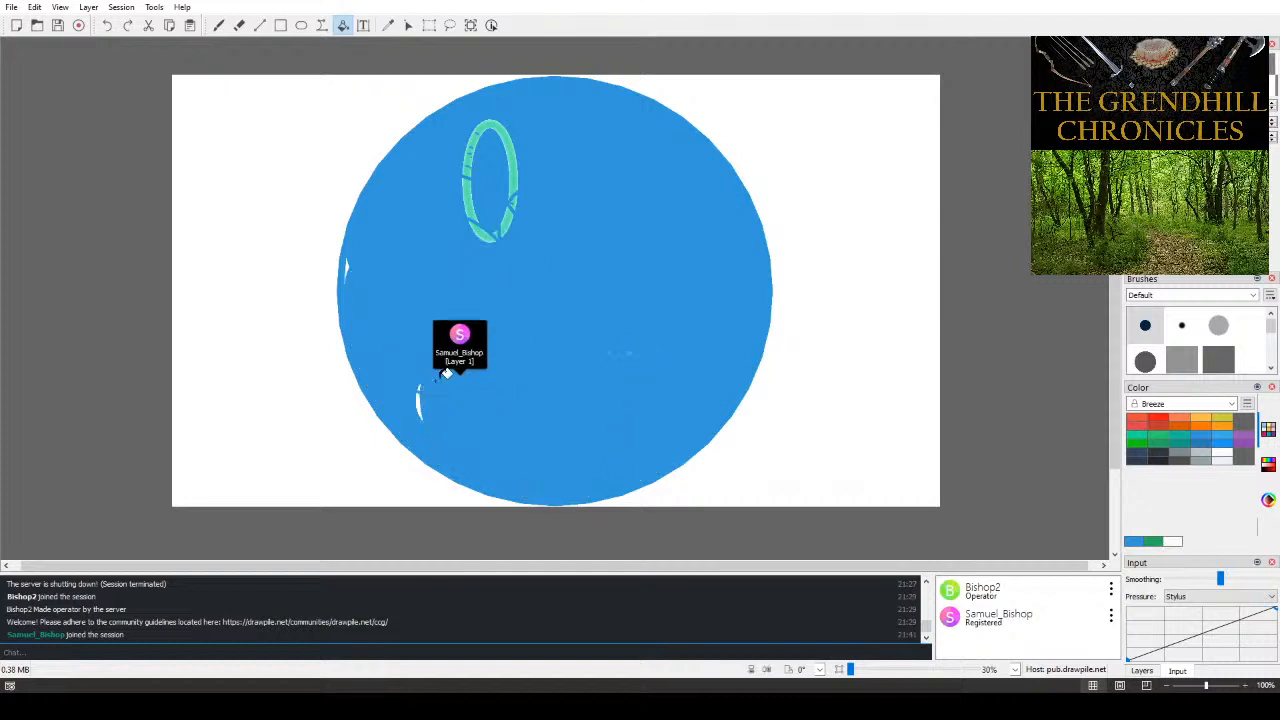
left_click(350, 265)
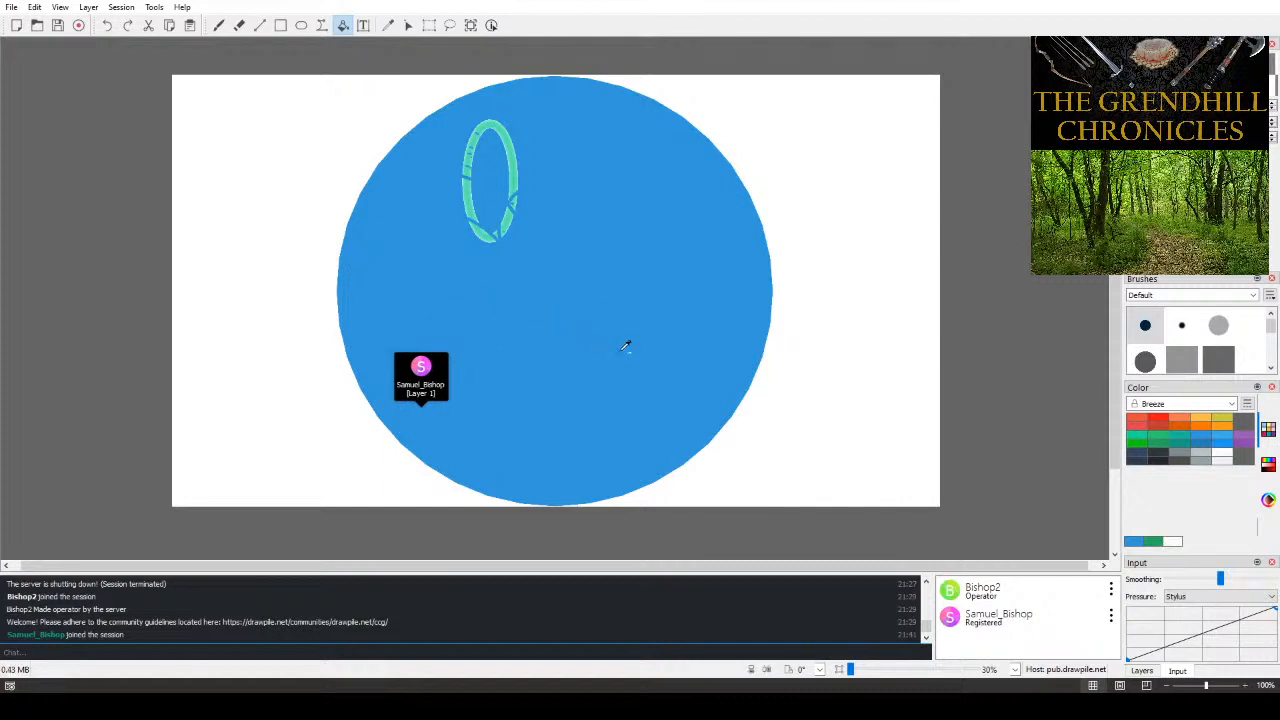
- Examine the filled blue circle up close for leftover gaps and teal remnants, and get the brush ready
scroll(625, 346, "up", 5)
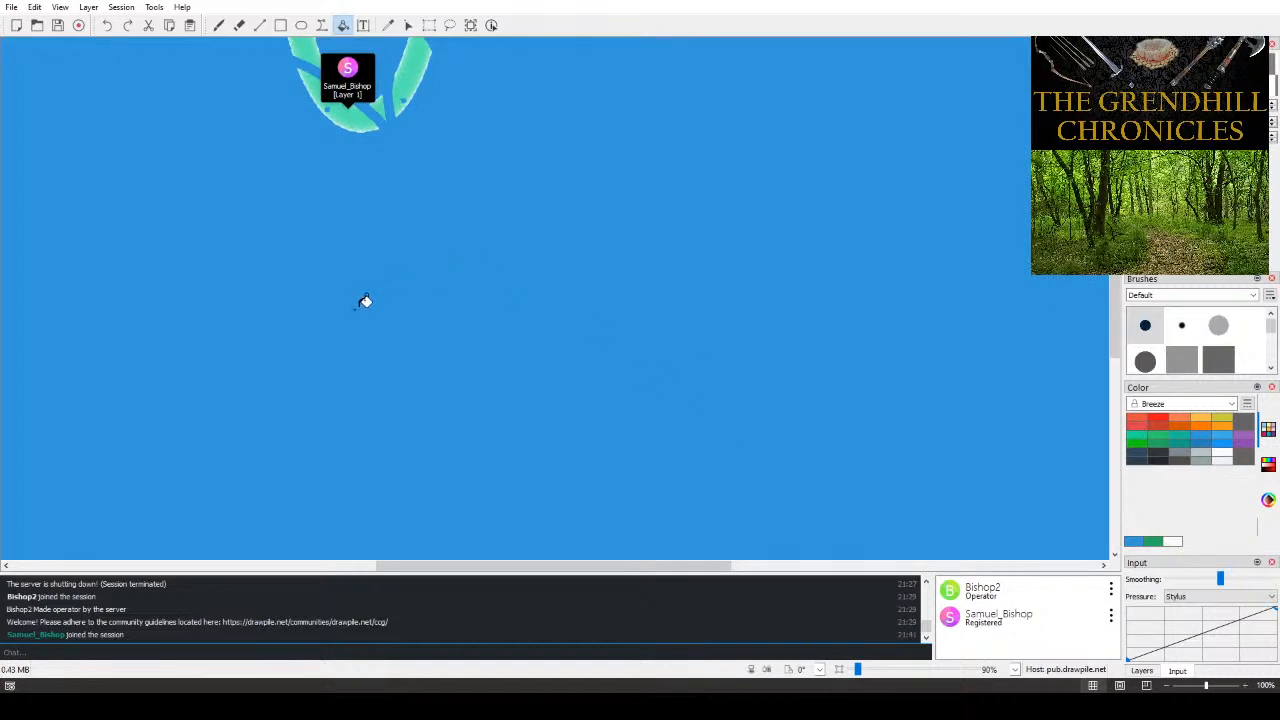
scroll(440, 330, "down", 1)
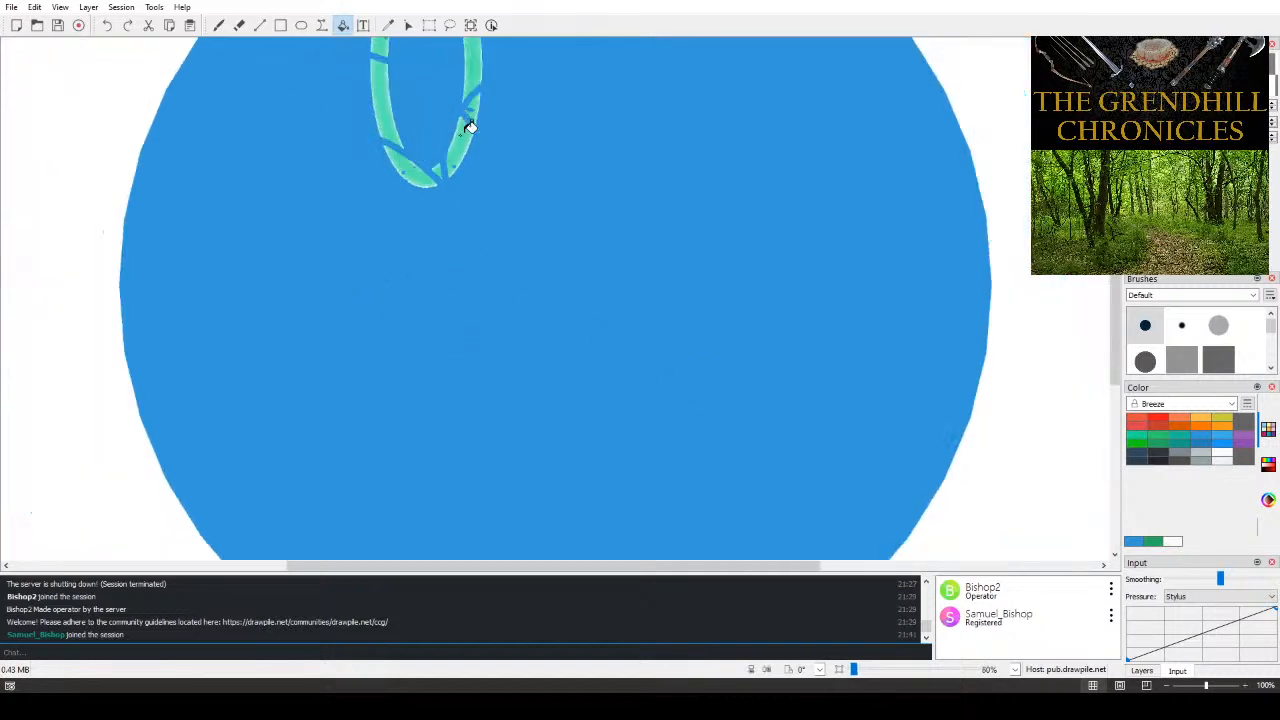
scroll(489, 240, "down", 3)
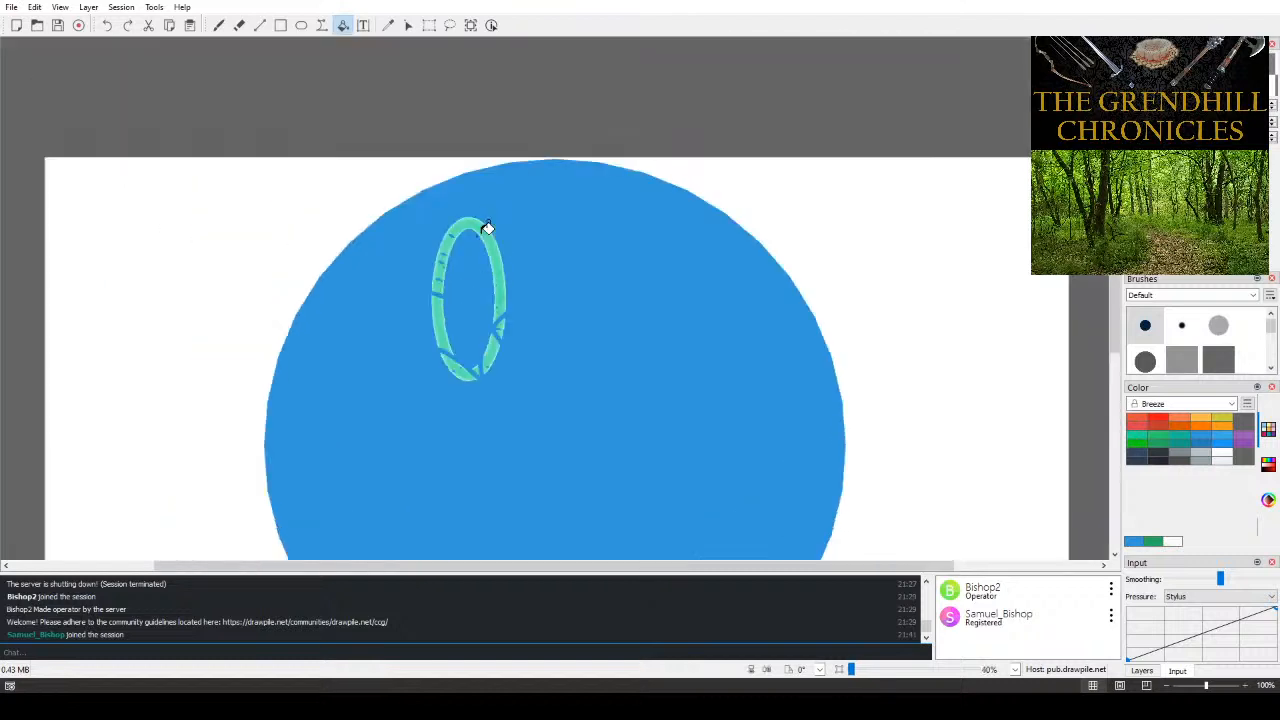
left_click(301, 25)
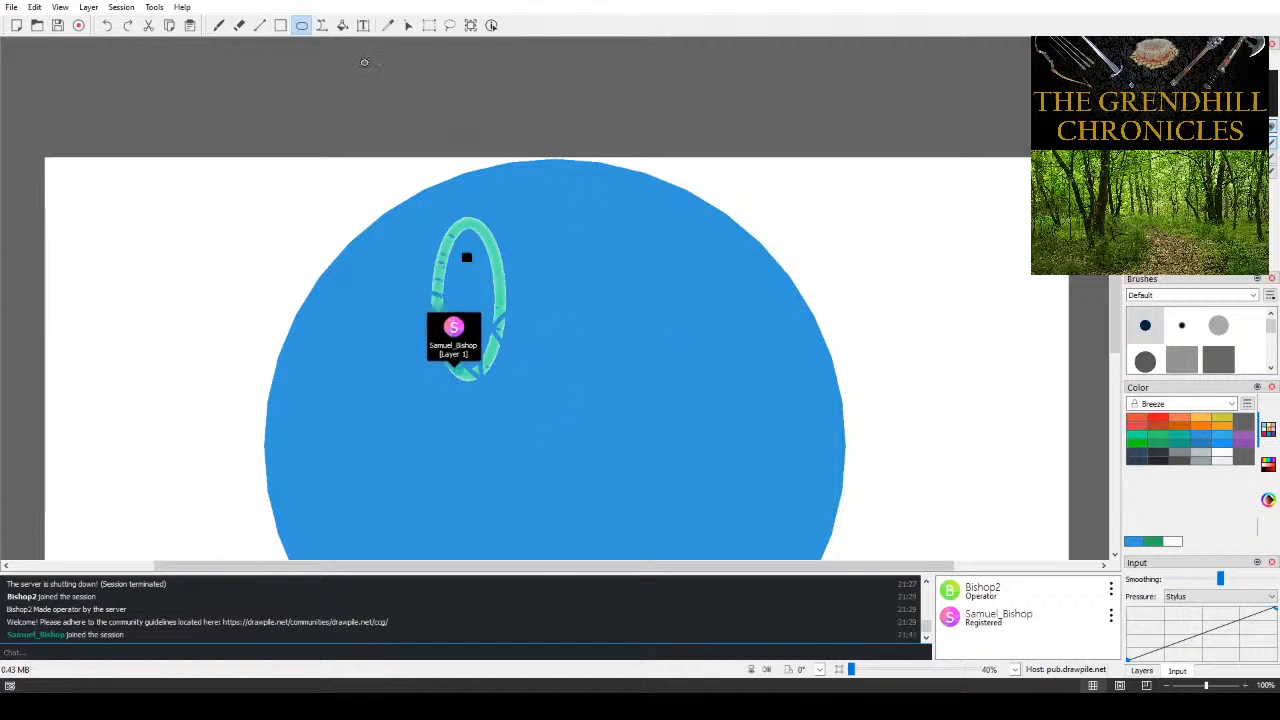
left_click(239, 25)
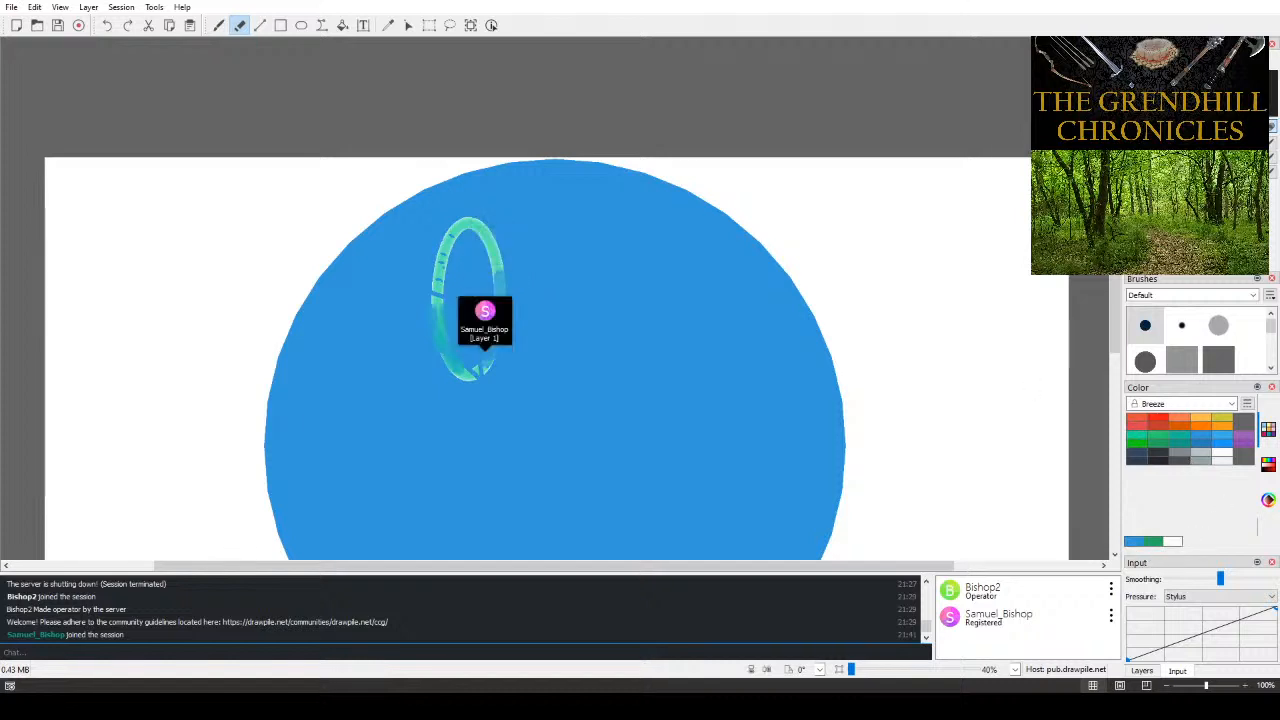
key("z")
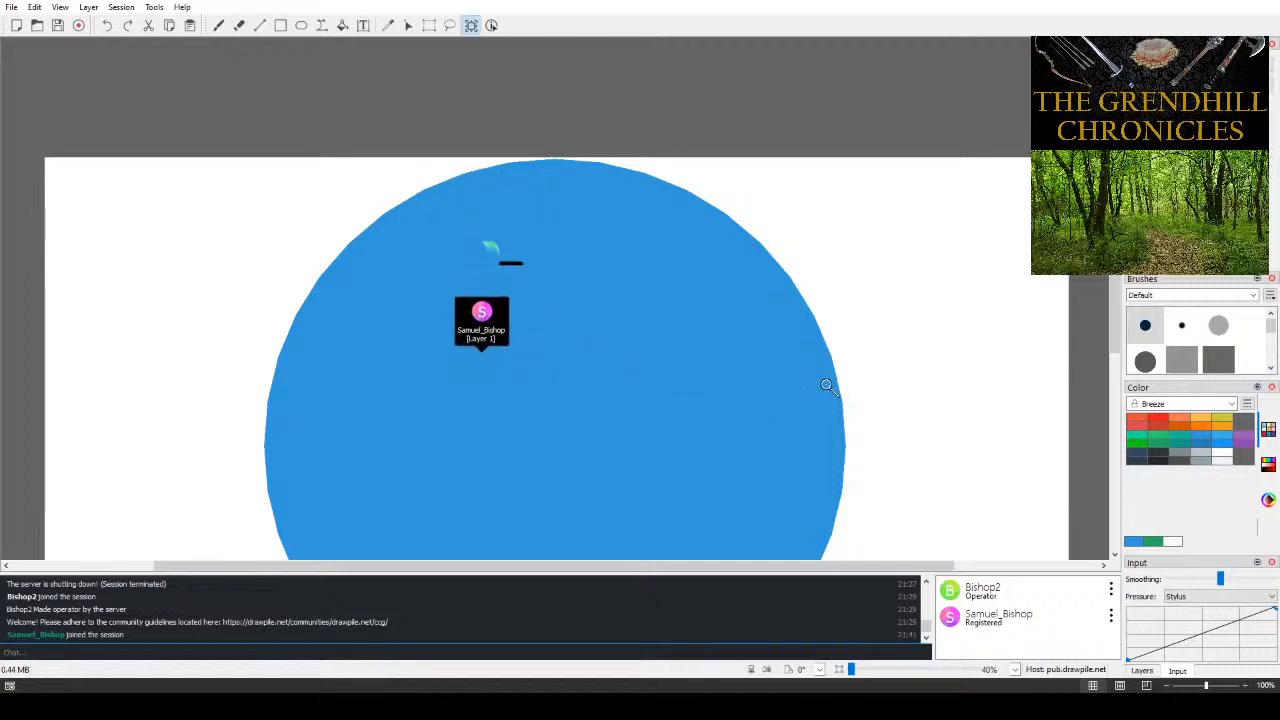
scroll(888, 370, "down", 2)
scroll(888, 370, "up", 1)
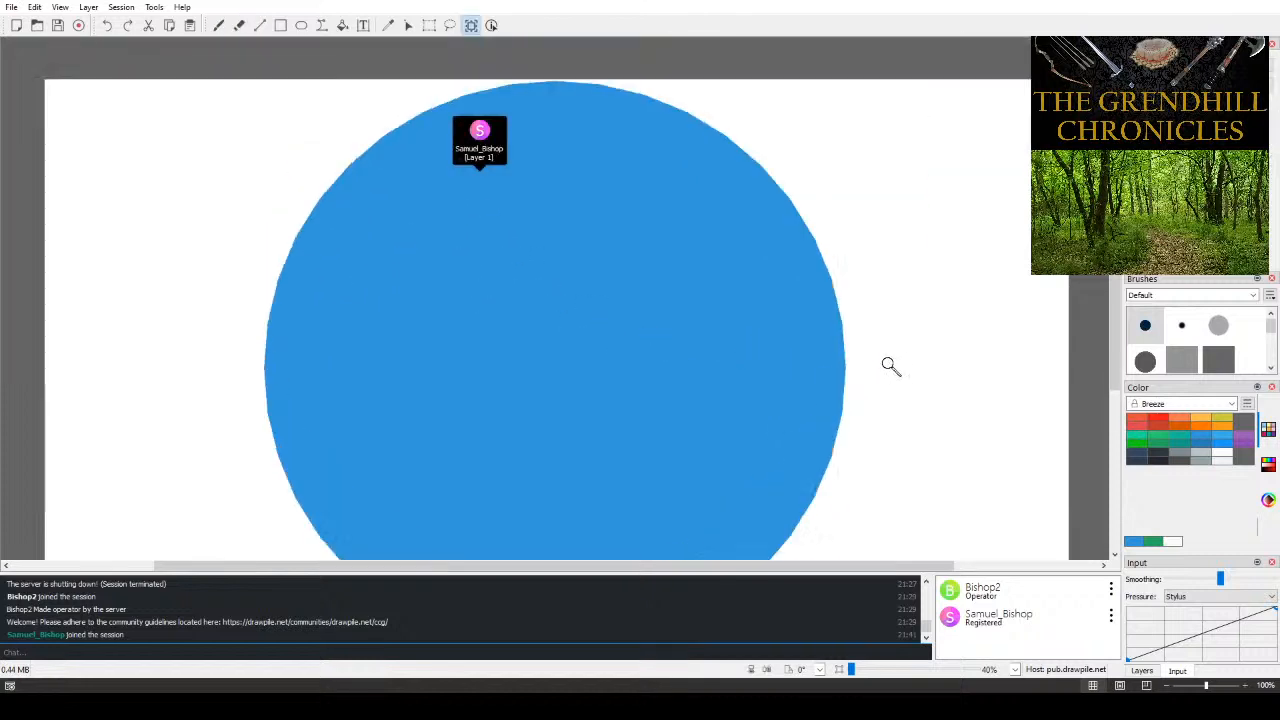
right_click(887, 365)
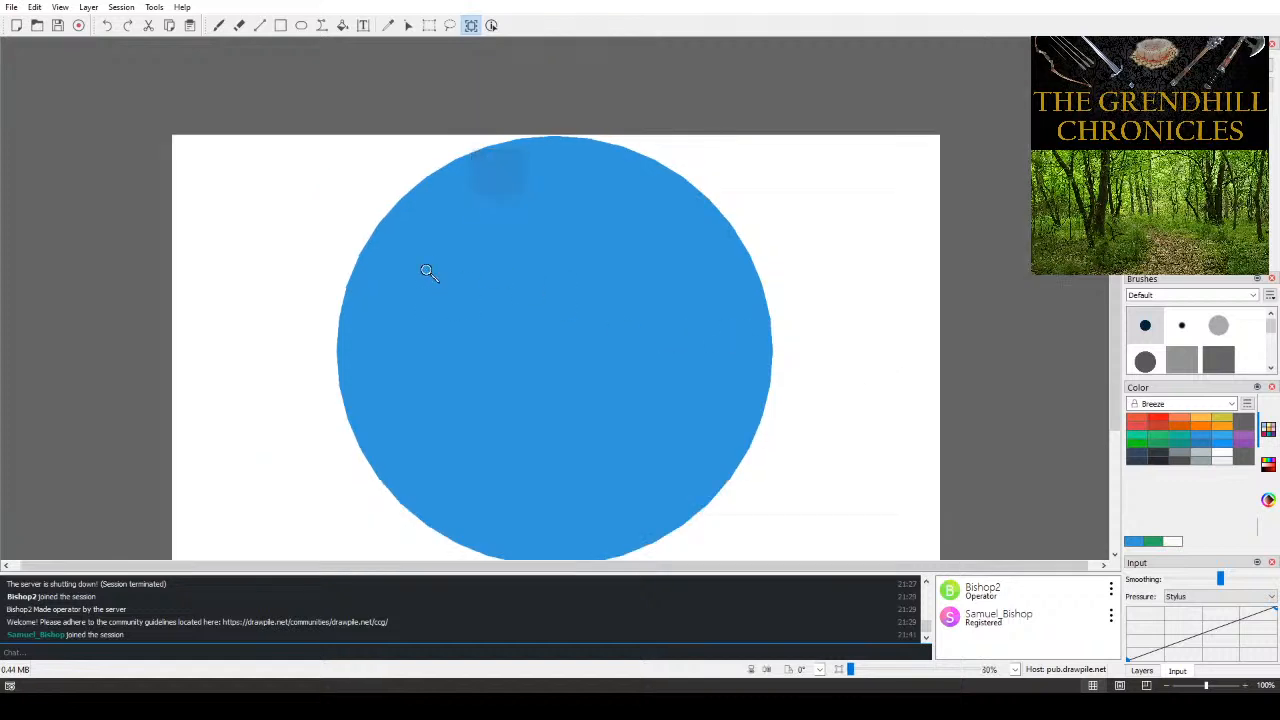
left_click(219, 25)
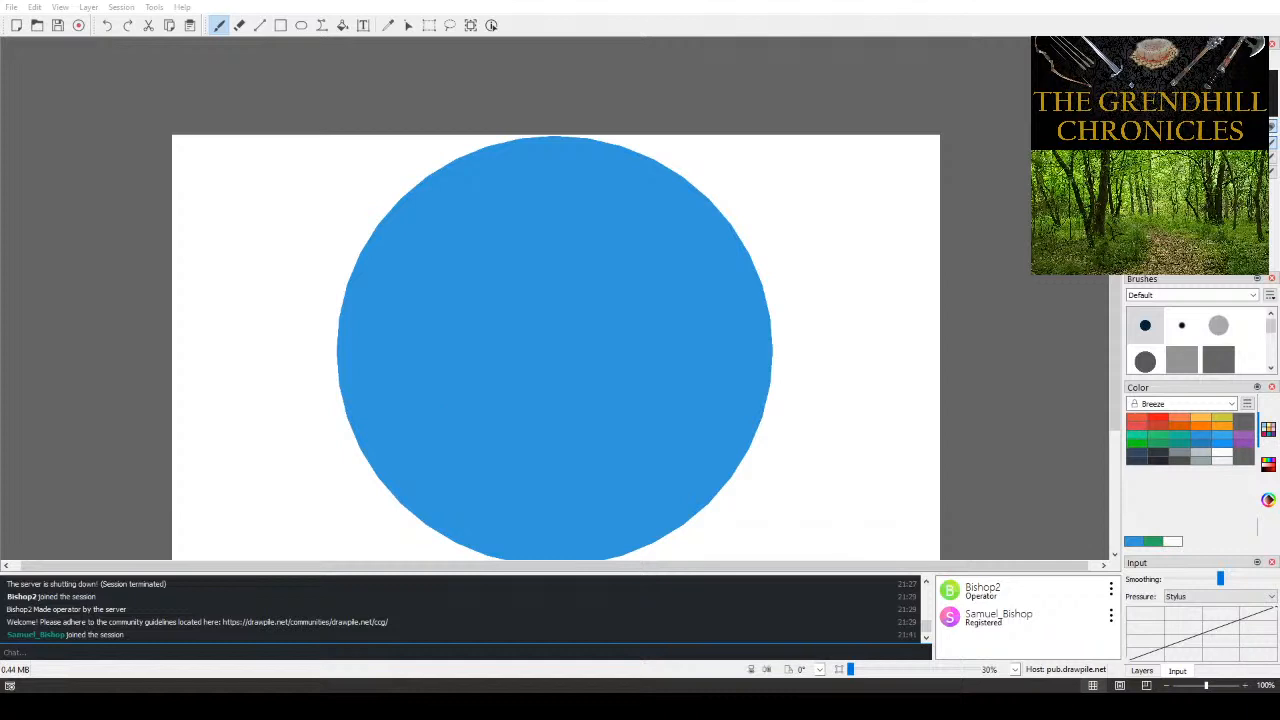
- Switch to the Time table.xlsx workbook in Excel and review the Tasala, Garnalan, Ffips and Yevrah world sheets, ending on Indraenea
key("alt+Tab")
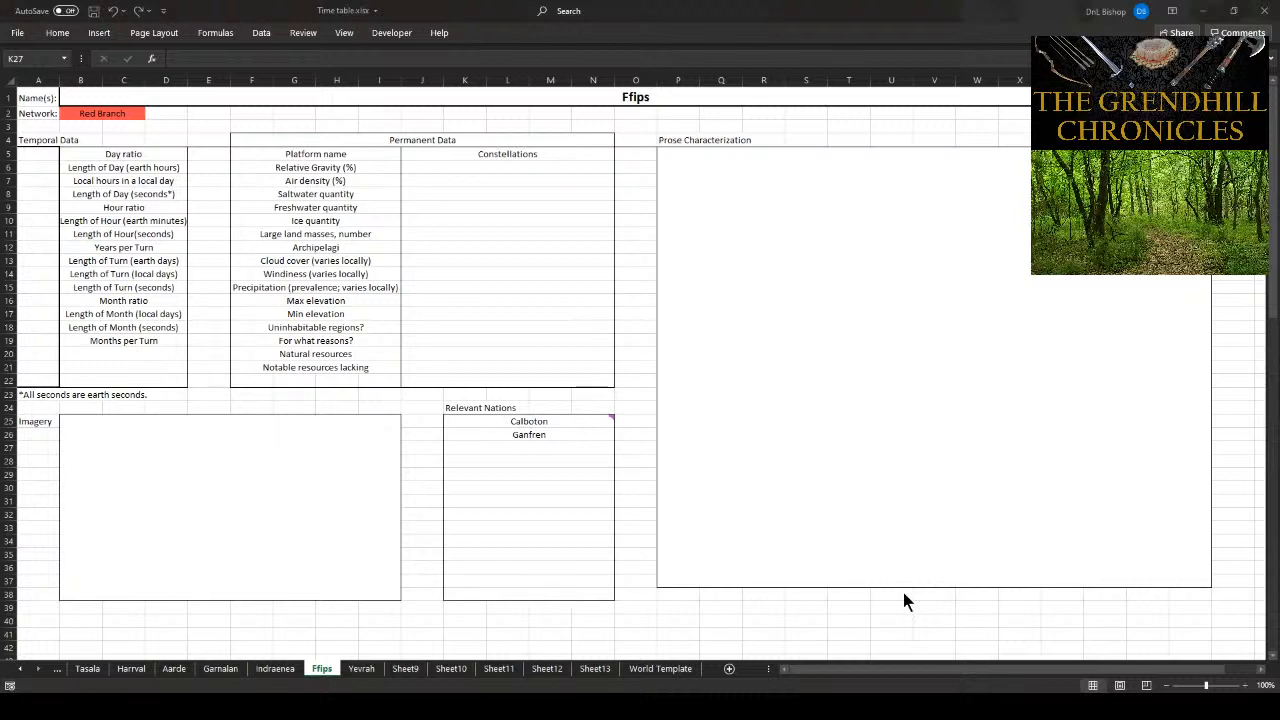
left_click(691, 631)
left_click(256, 676)
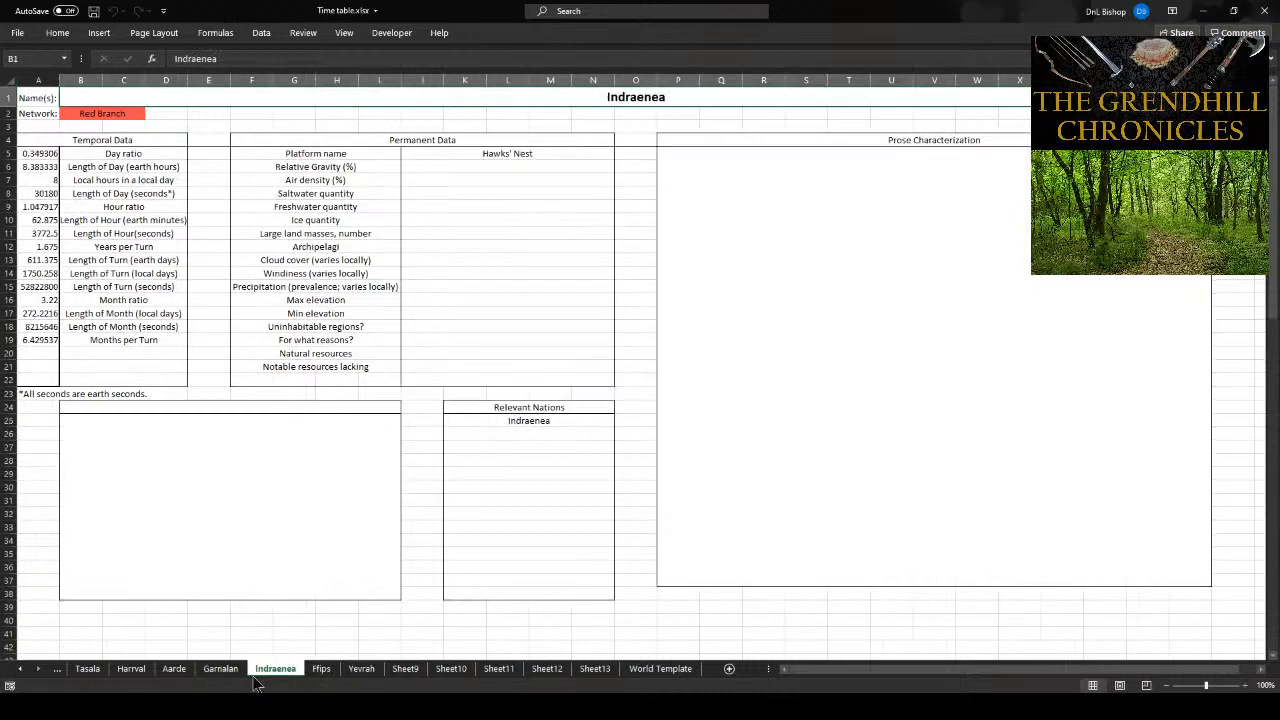
left_click(139, 677)
left_click(86, 669)
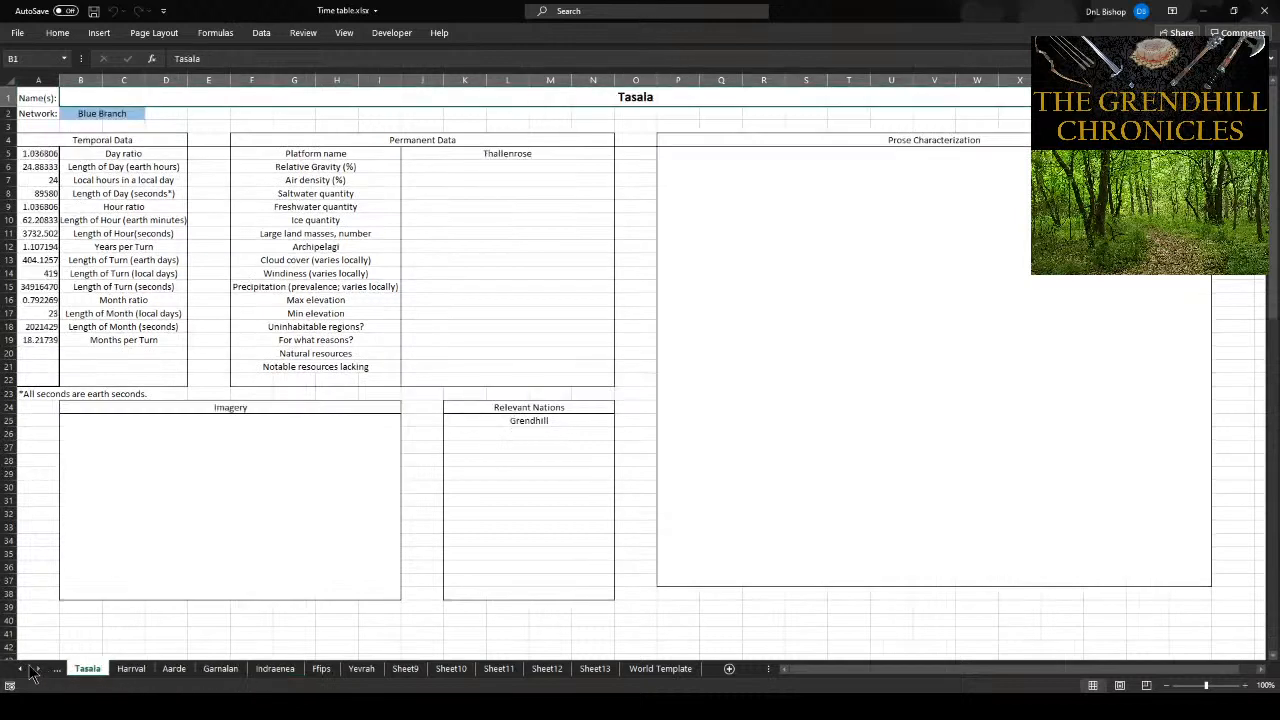
left_click(21, 668)
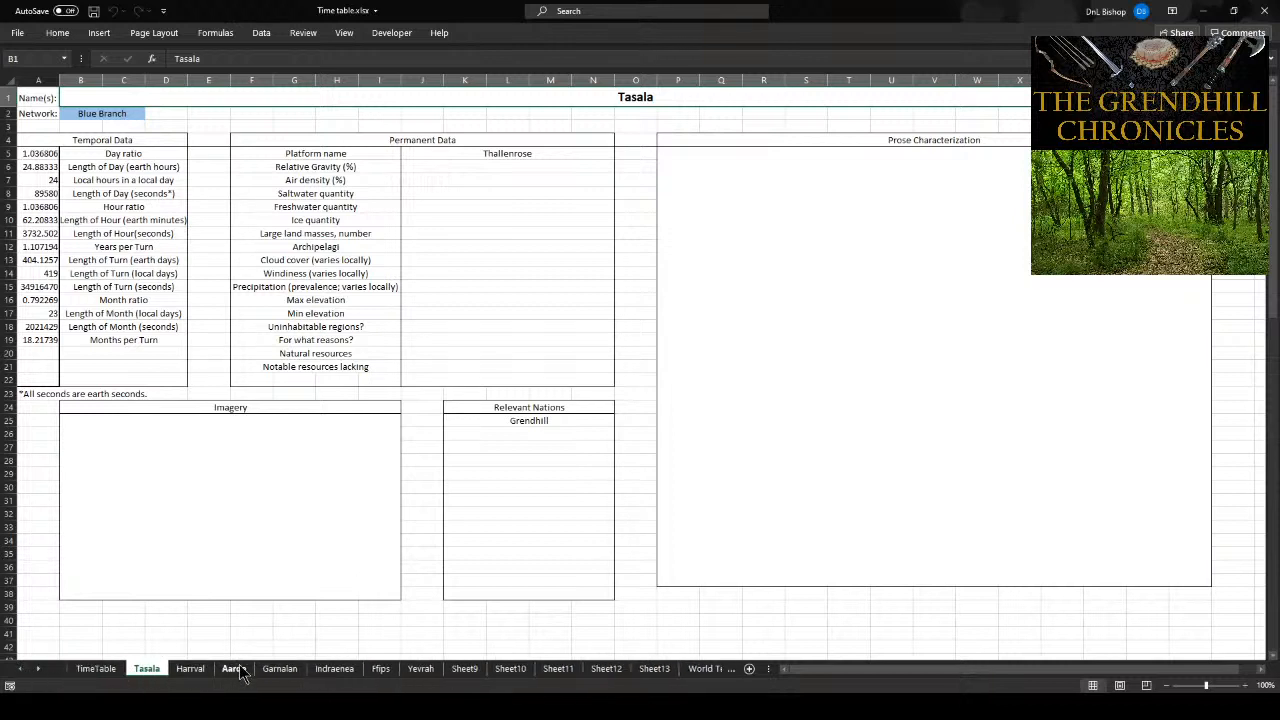
left_click(289, 675)
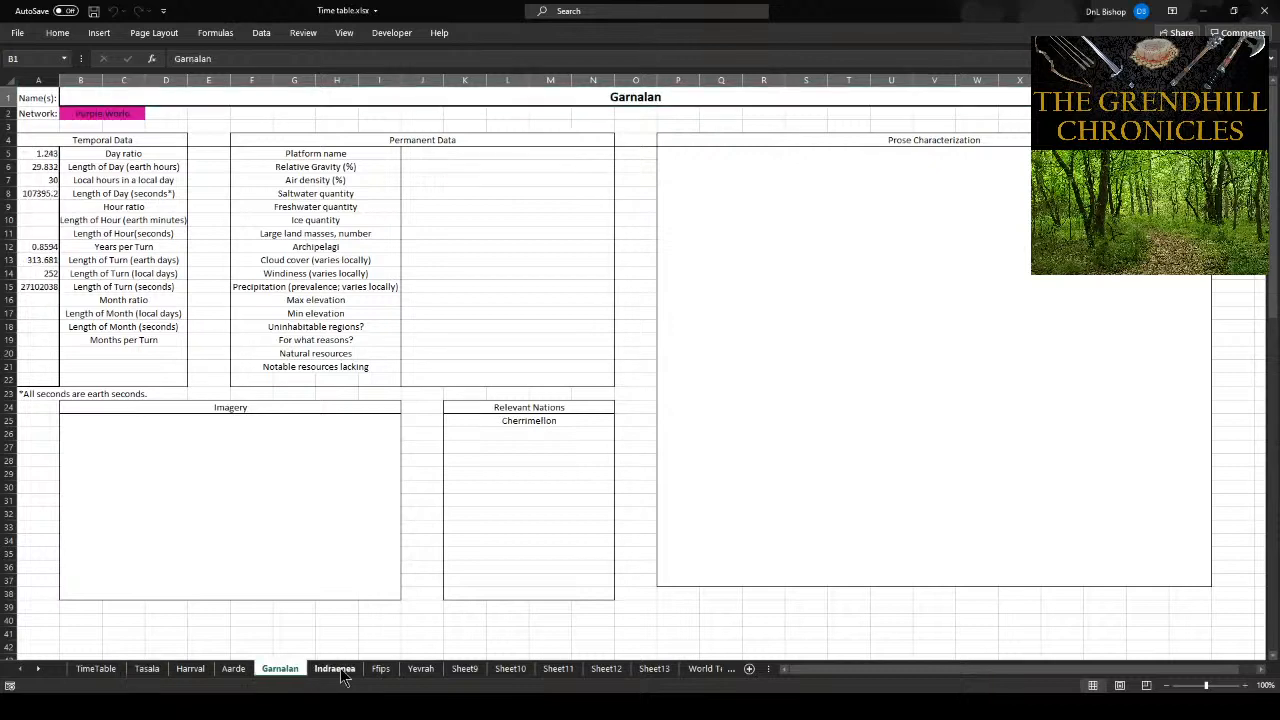
left_click(335, 672)
left_click(381, 672)
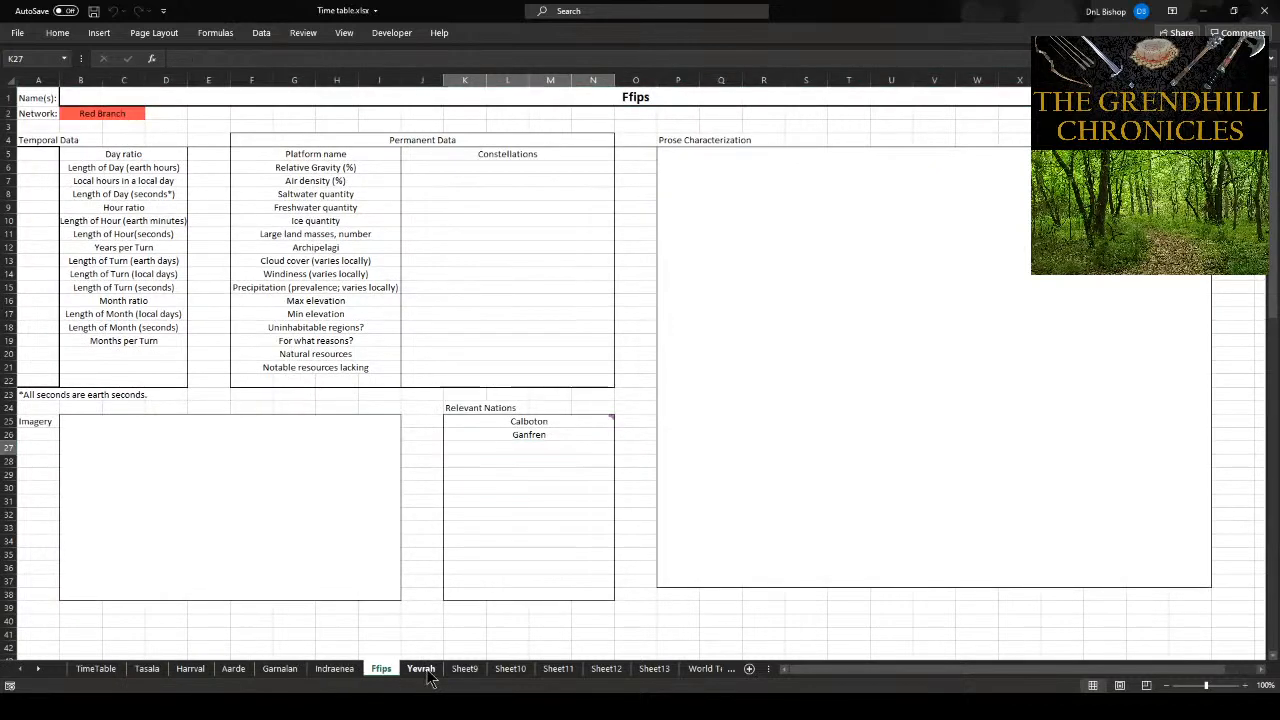
left_click(428, 674)
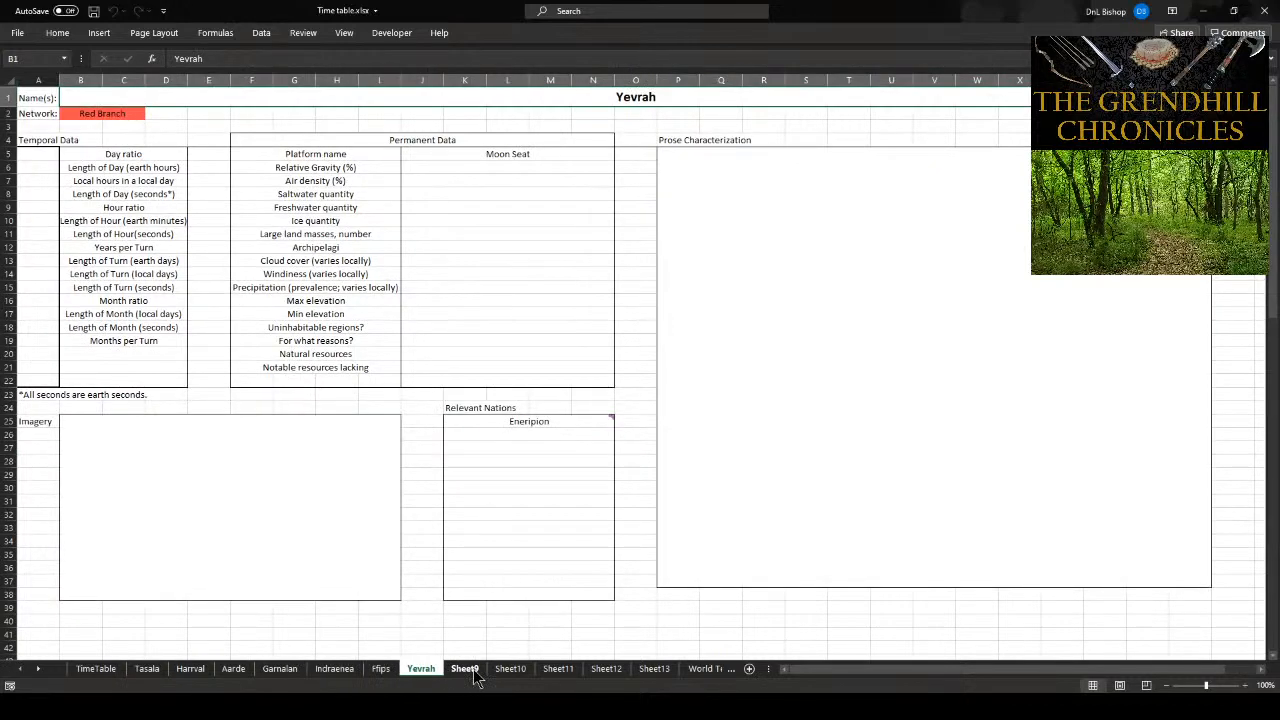
left_click(337, 672)
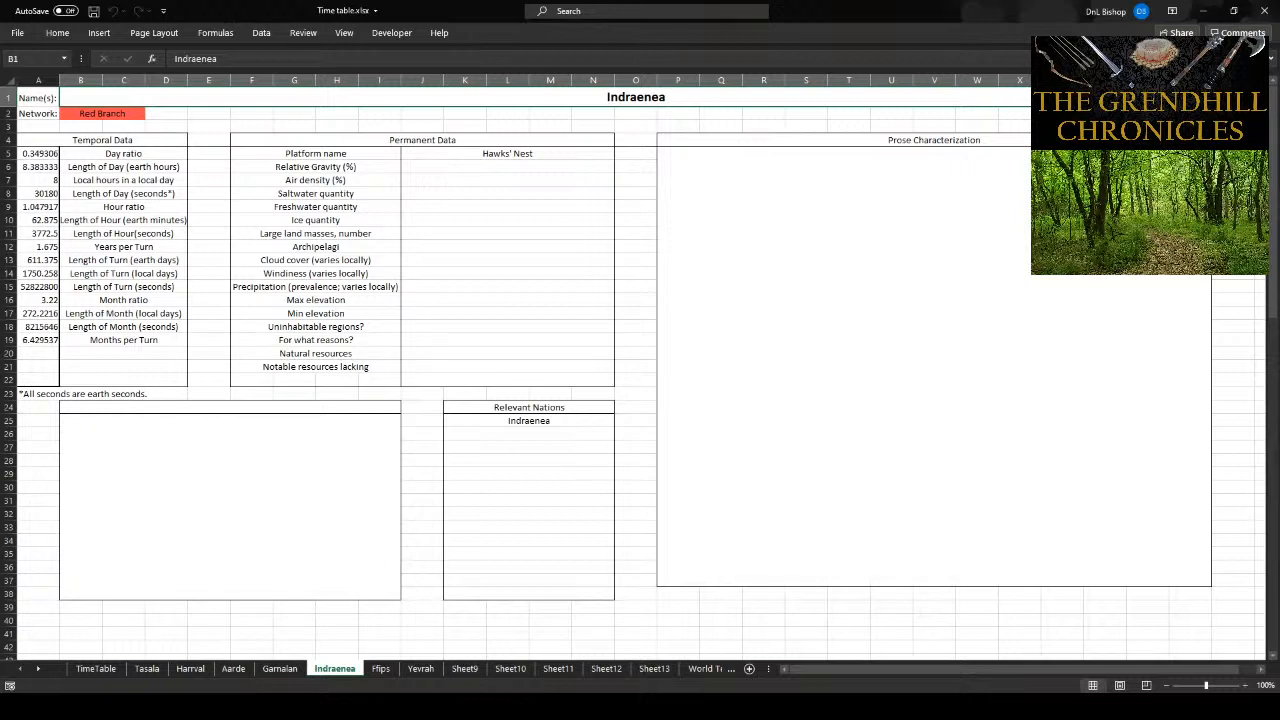
- Switch back to Drawpile, save the drawing and bring the whole blue circle into view
key("alt+Tab")
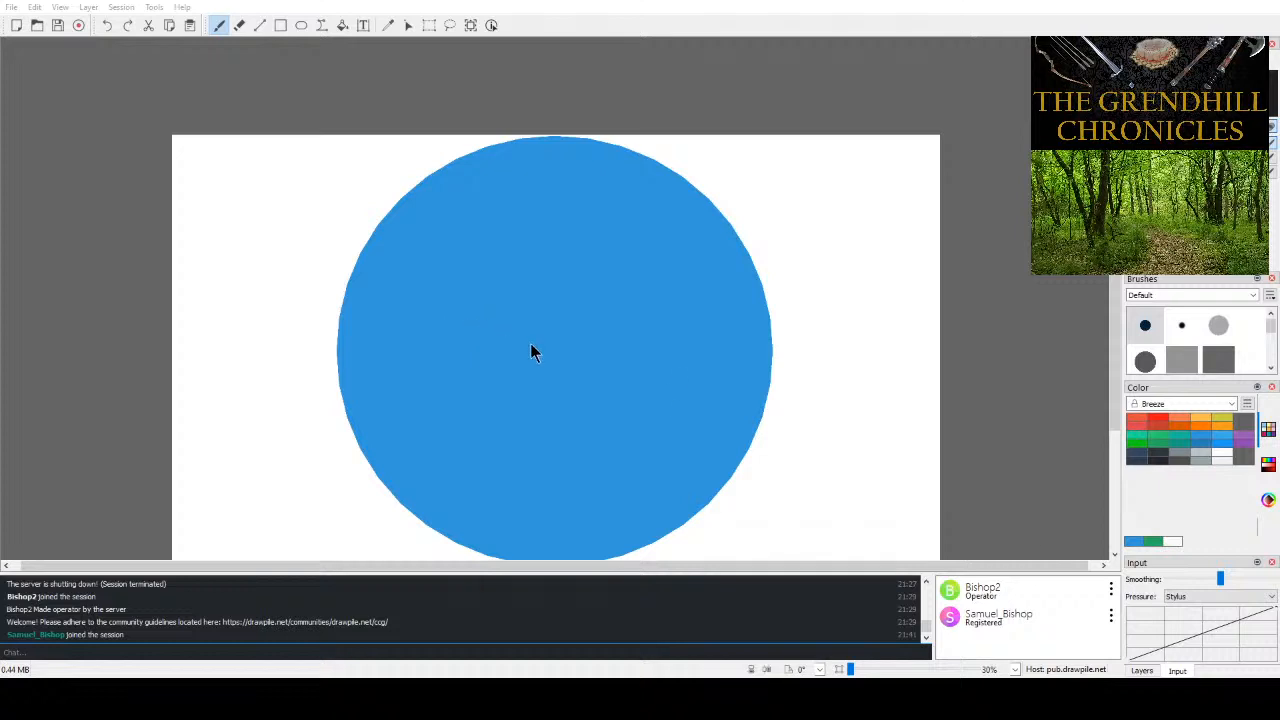
key("ctrl+s")
scroll(869, 360, "down", 2)
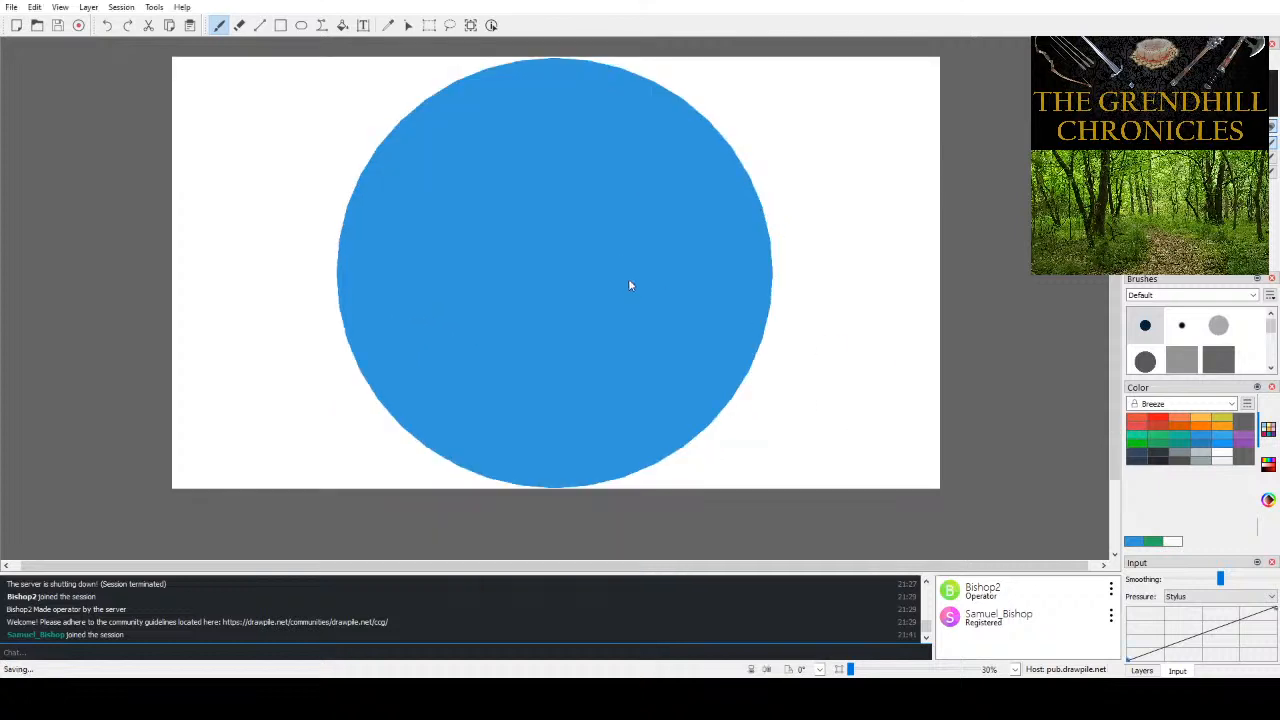
- Draw a very flat yellow ellipse spanning the full width of the blue circle at its middle, undoing stray strokes
left_click(322, 25)
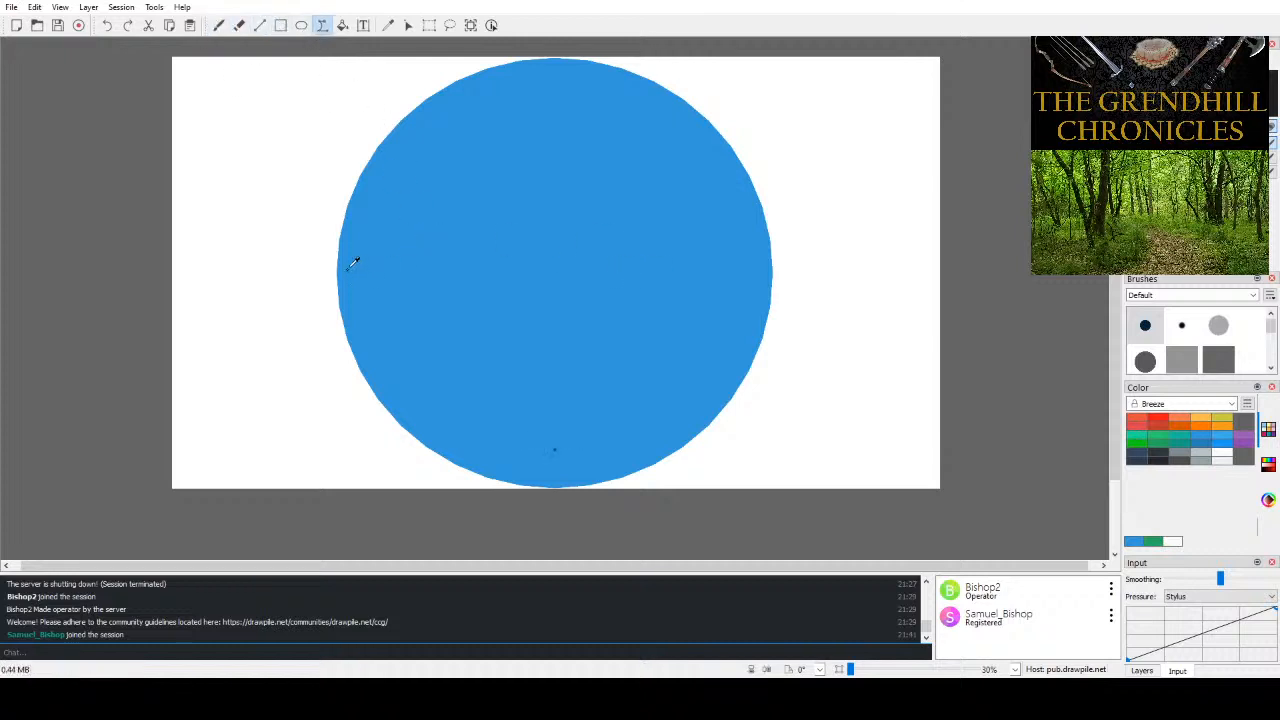
left_click(260, 25)
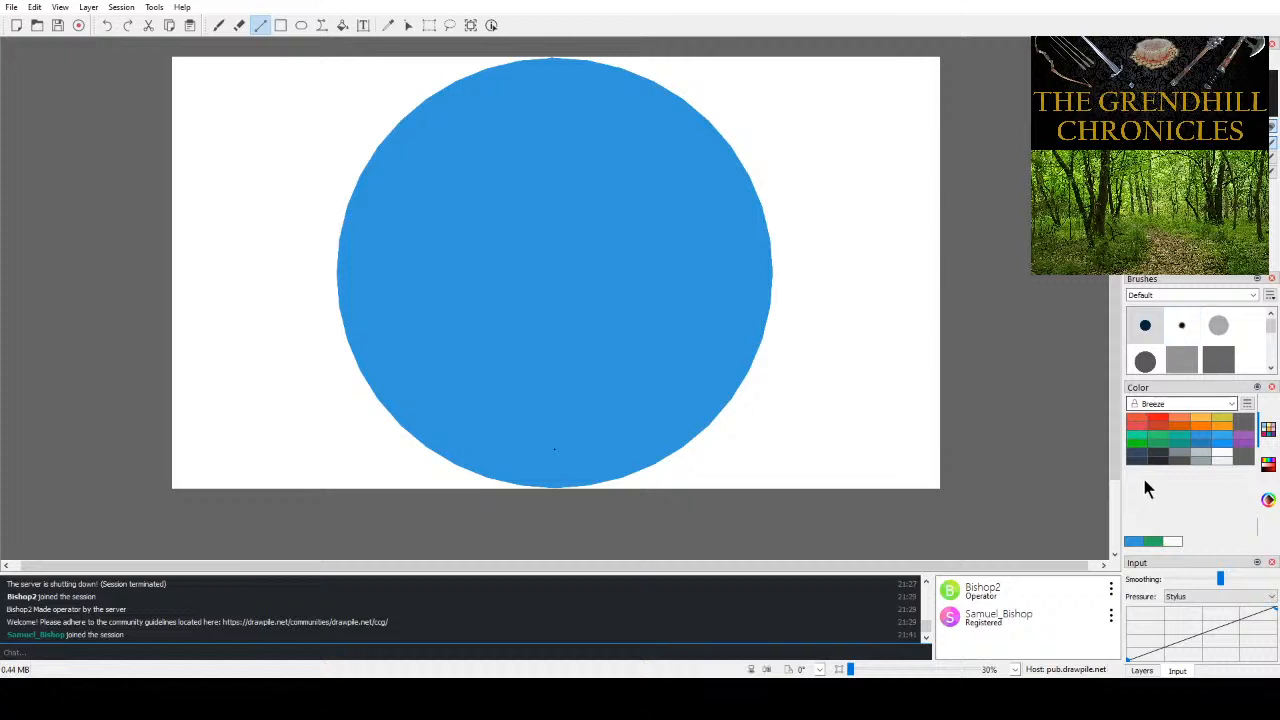
left_click(262, 25)
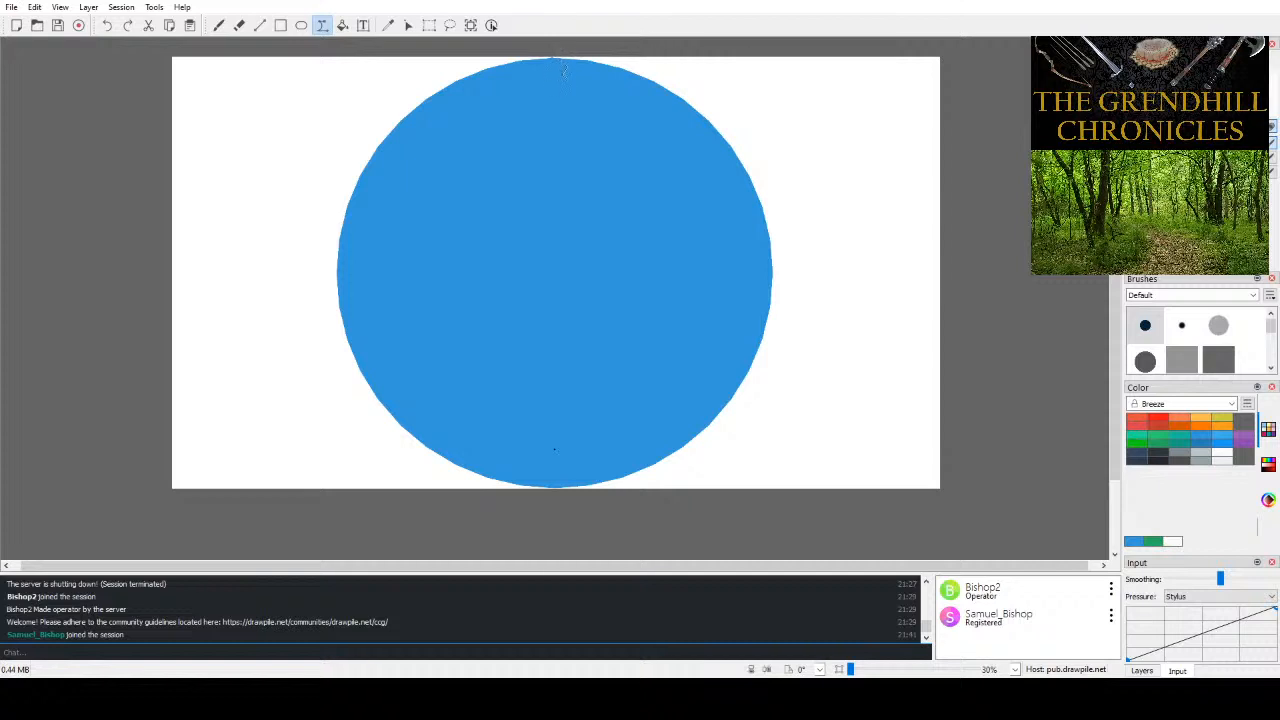
left_click(556, 59)
key("ctrl+z")
left_click_drag(785, 287, 781, 284)
key("ctrl+z")
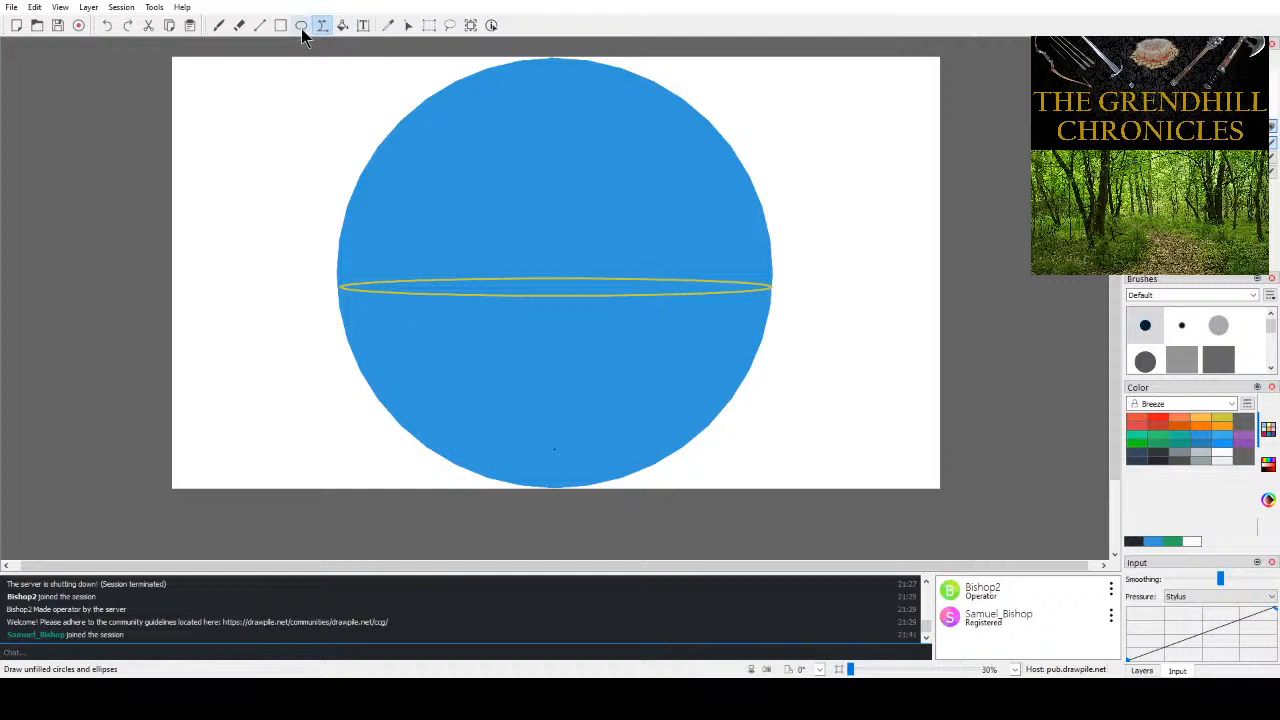
- Brush blue over the upper half of the yellow ellipse so only its lower arc remains, and save the drawing
left_click(260, 25)
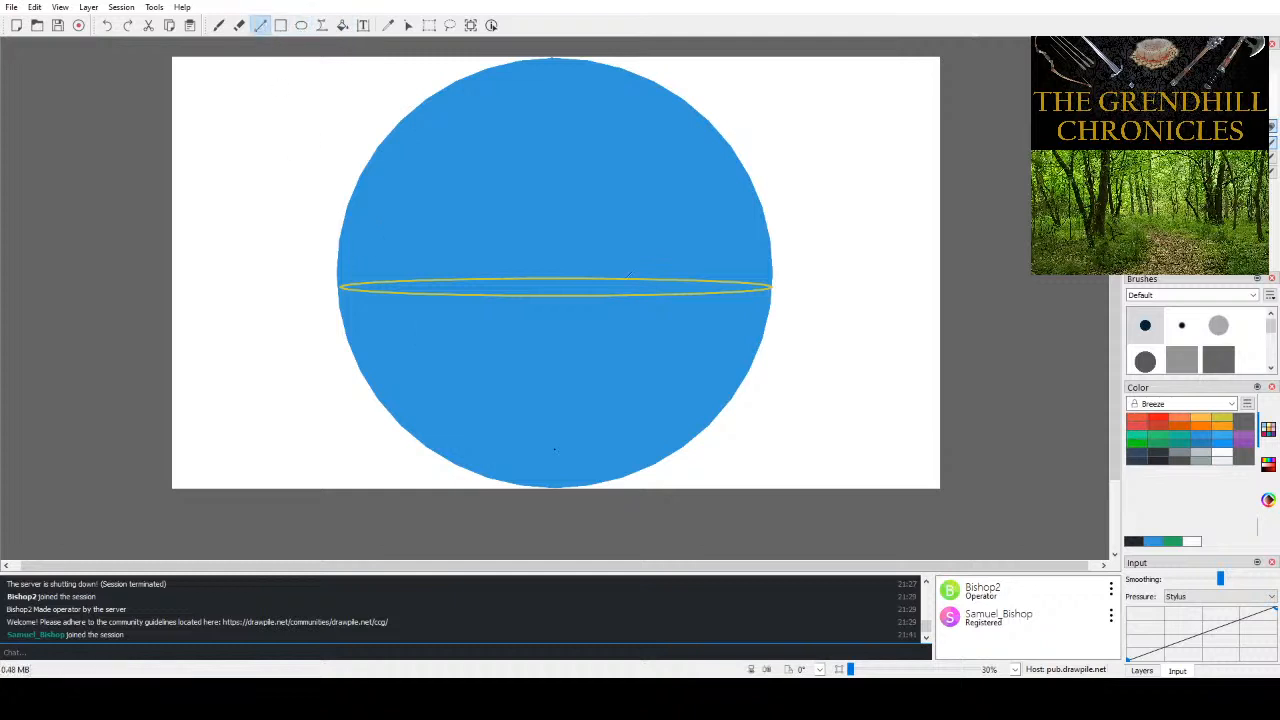
left_click(218, 25)
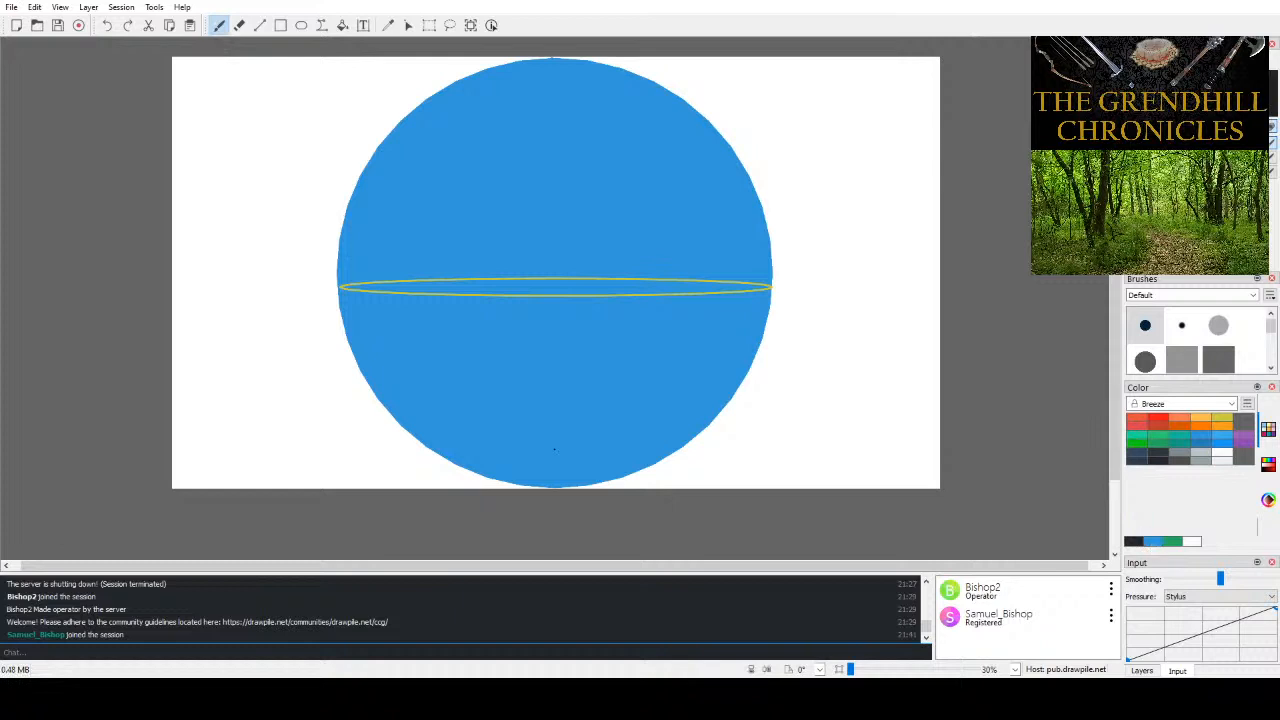
mouse_move(580, 239)
left_mouse_down()
mouse_move(581, 265)
mouse_move(659, 277)
mouse_move(345, 279)
left_mouse_up()
left_click_drag(640, 272, 760, 280)
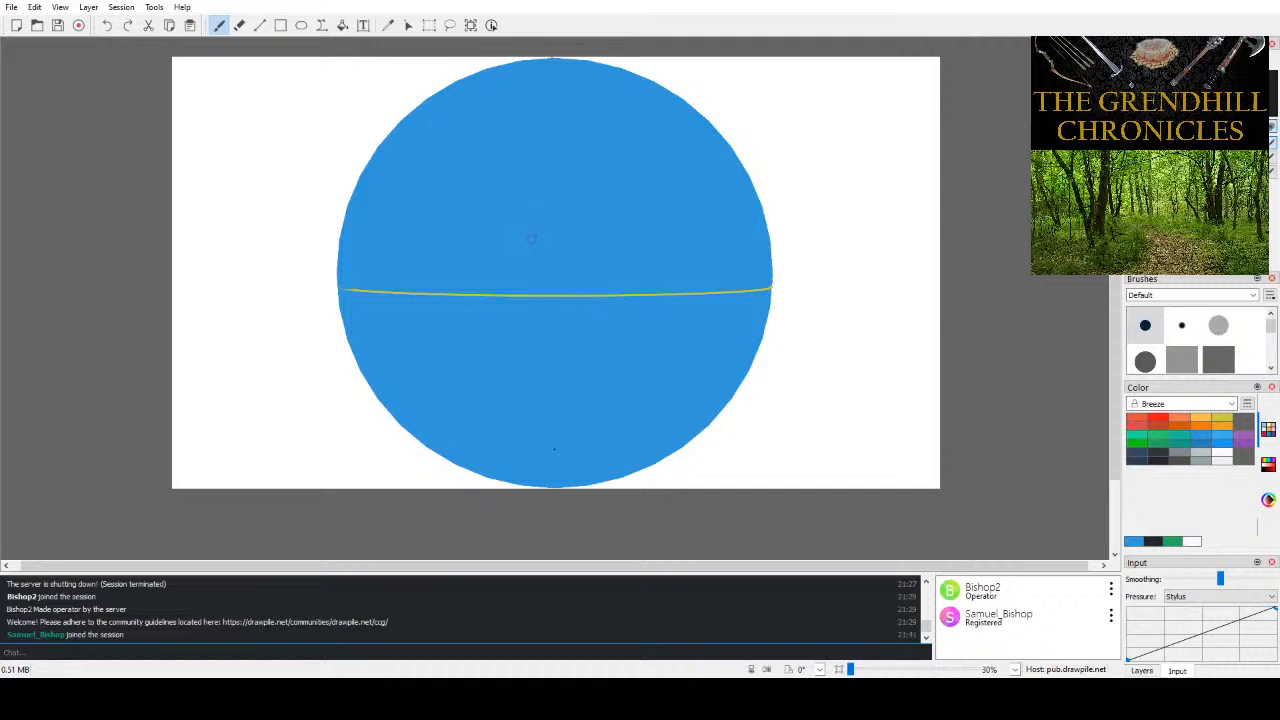
key("ctrl+s")
- Examine the yellow arc, the circle's edges and the small marks near its upper and lower ends up close
scroll(554, 449, "down", 3)
scroll(554, 449, "up", 5)
scroll(554, 449, "down", 4)
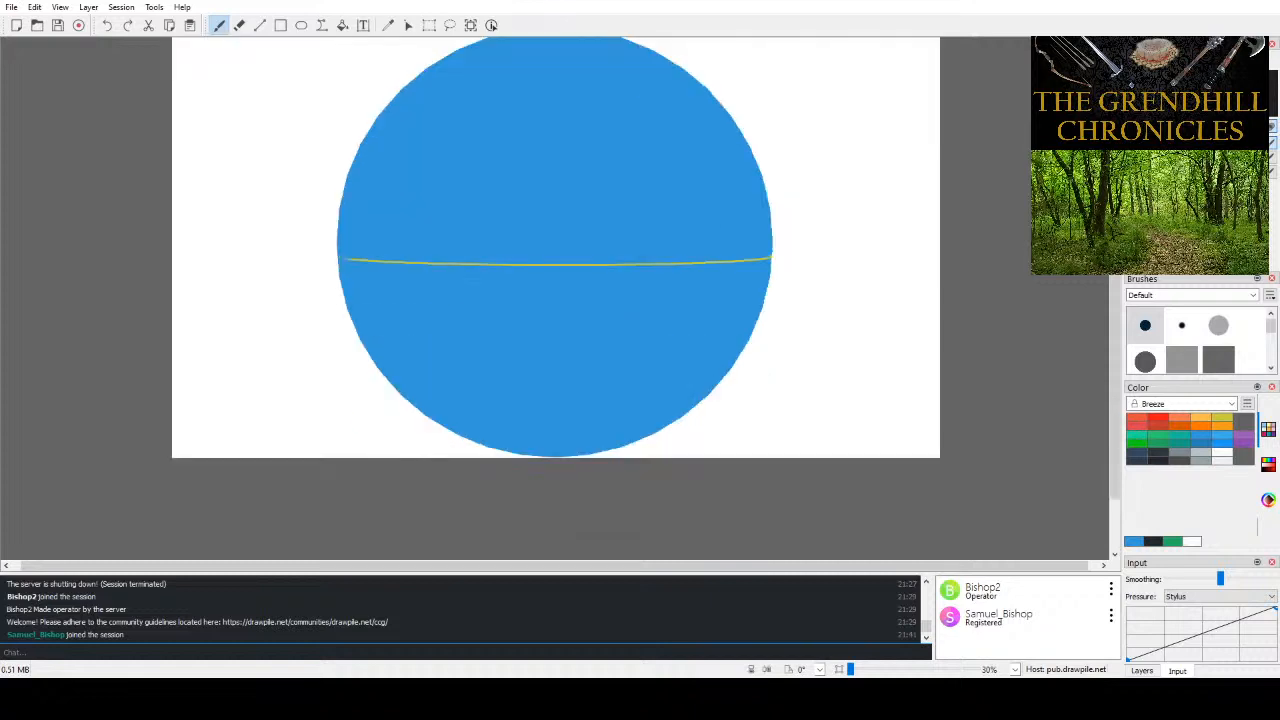
scroll(554, 457, "up", 3)
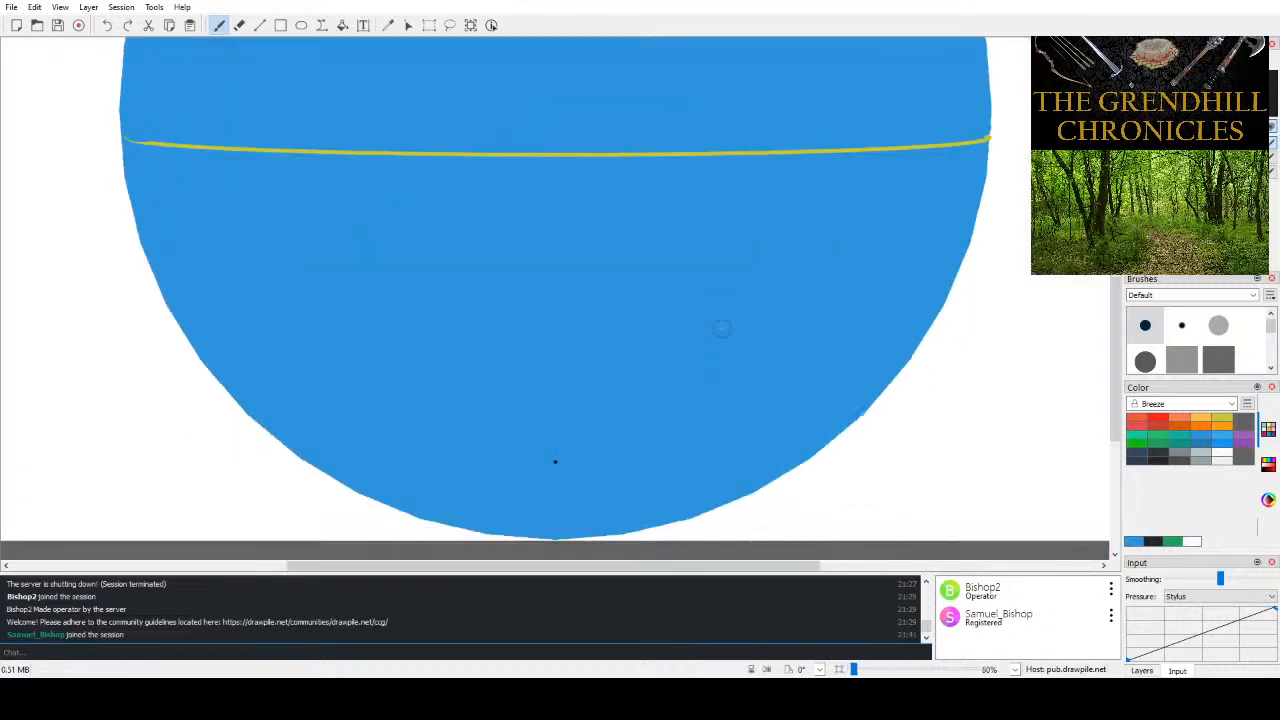
scroll(778, 333, "up", 1)
scroll(778, 333, "down", 2)
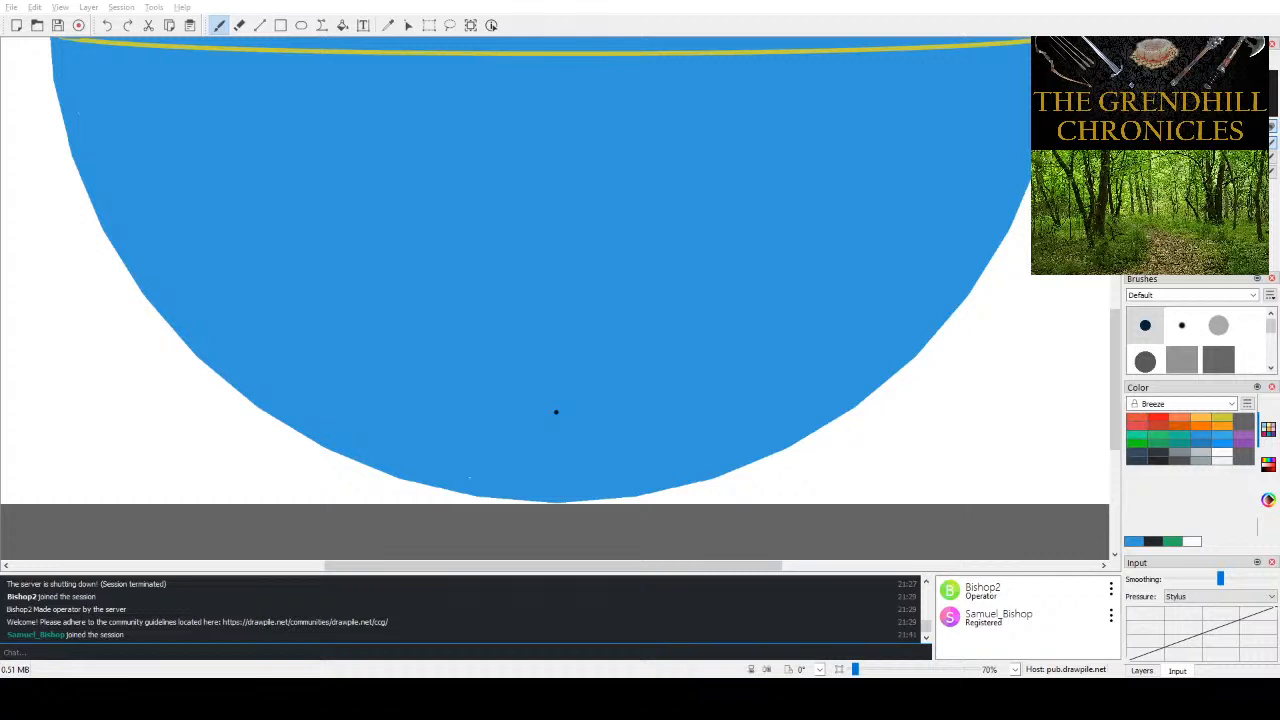
scroll(846, 298, "up", 3)
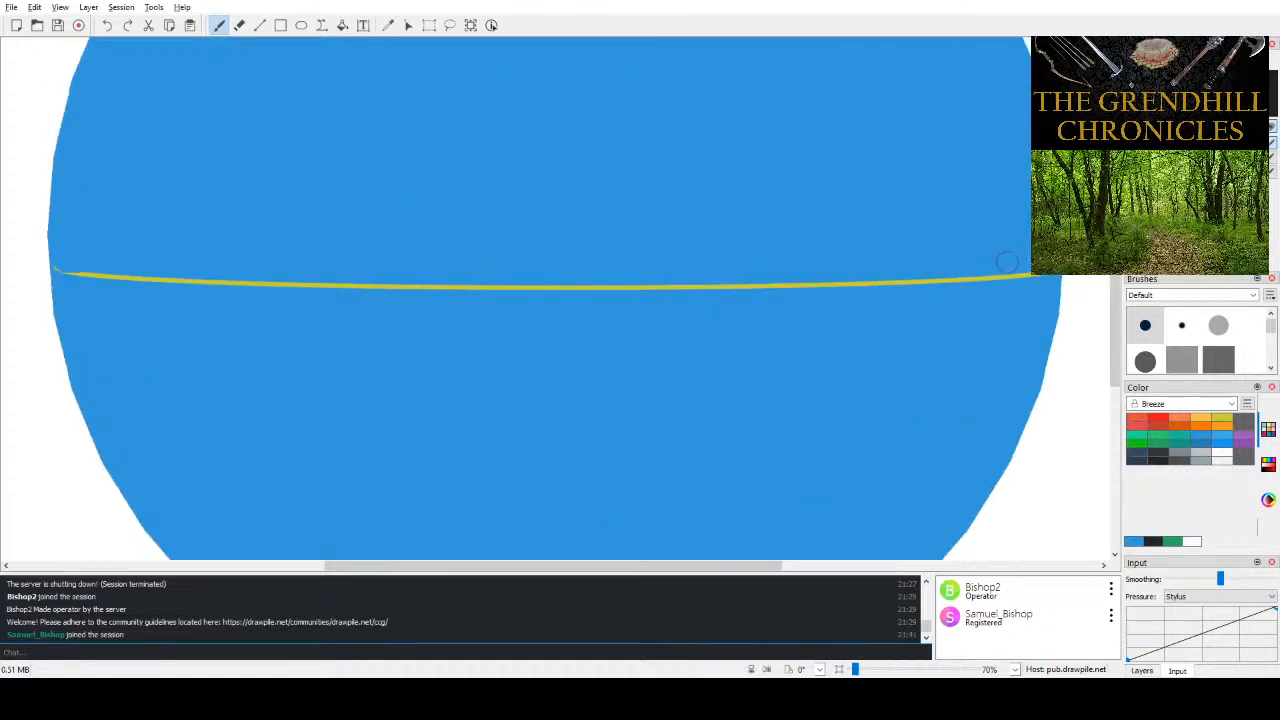
scroll(371, 300, "up", 3)
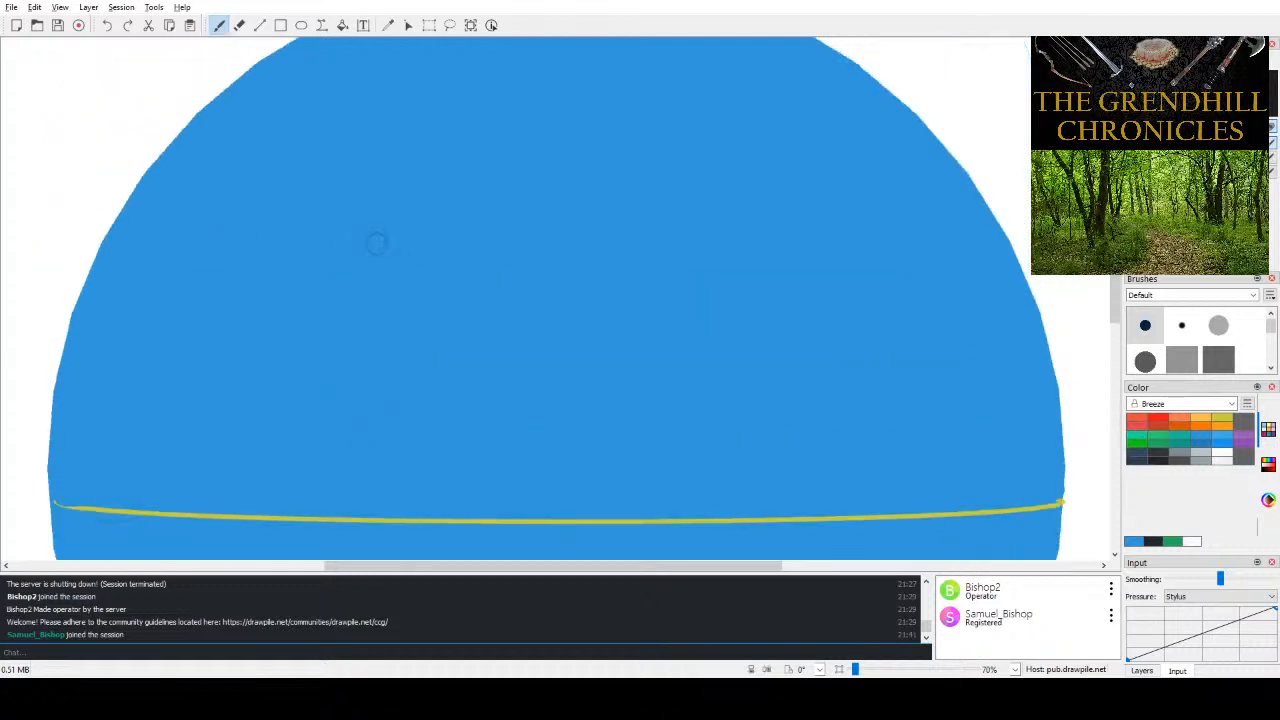
scroll(434, 257, "down", 2)
scroll(622, 298, "down", 2)
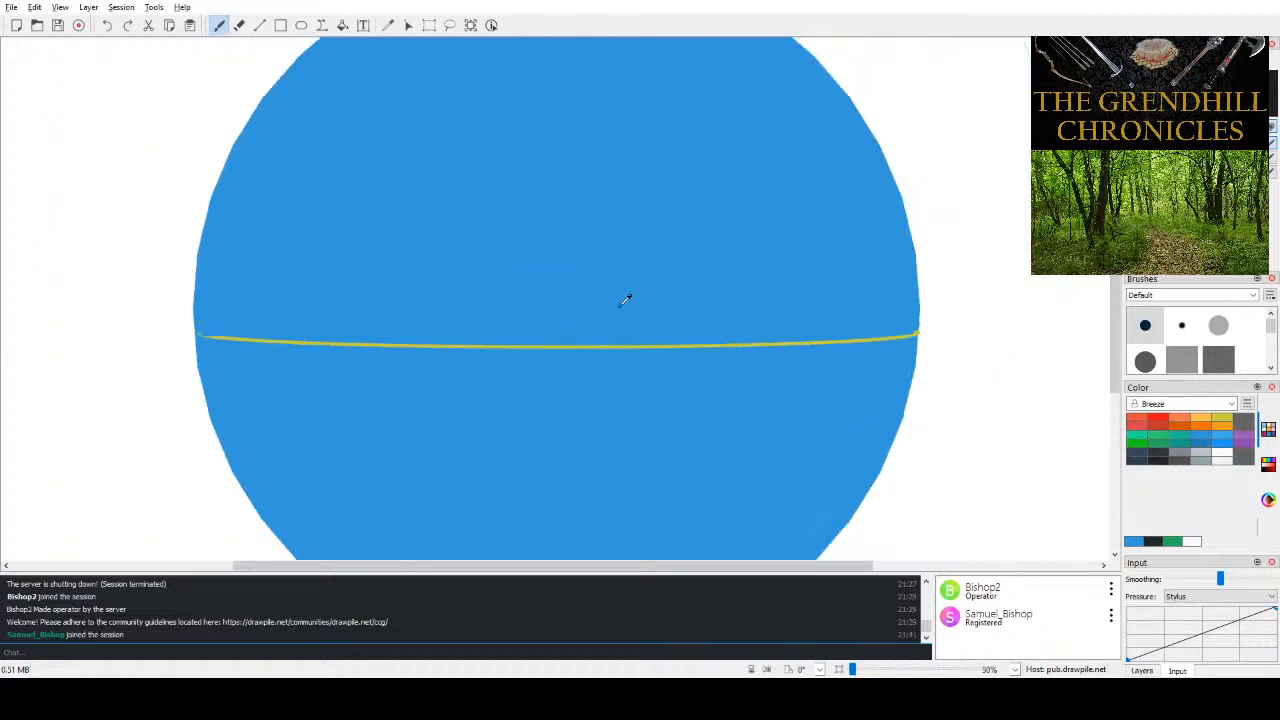
scroll(680, 323, "up", 2)
scroll(671, 328, "down", 2)
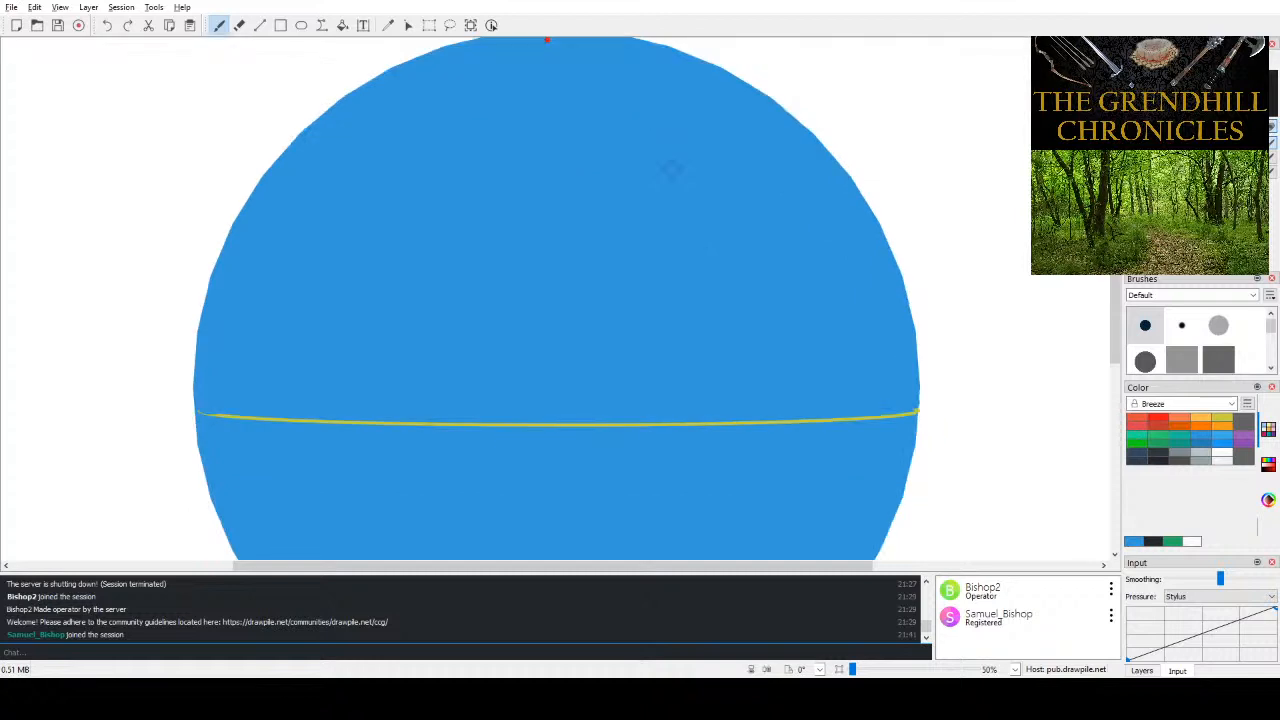
scroll(671, 328, "up", 2)
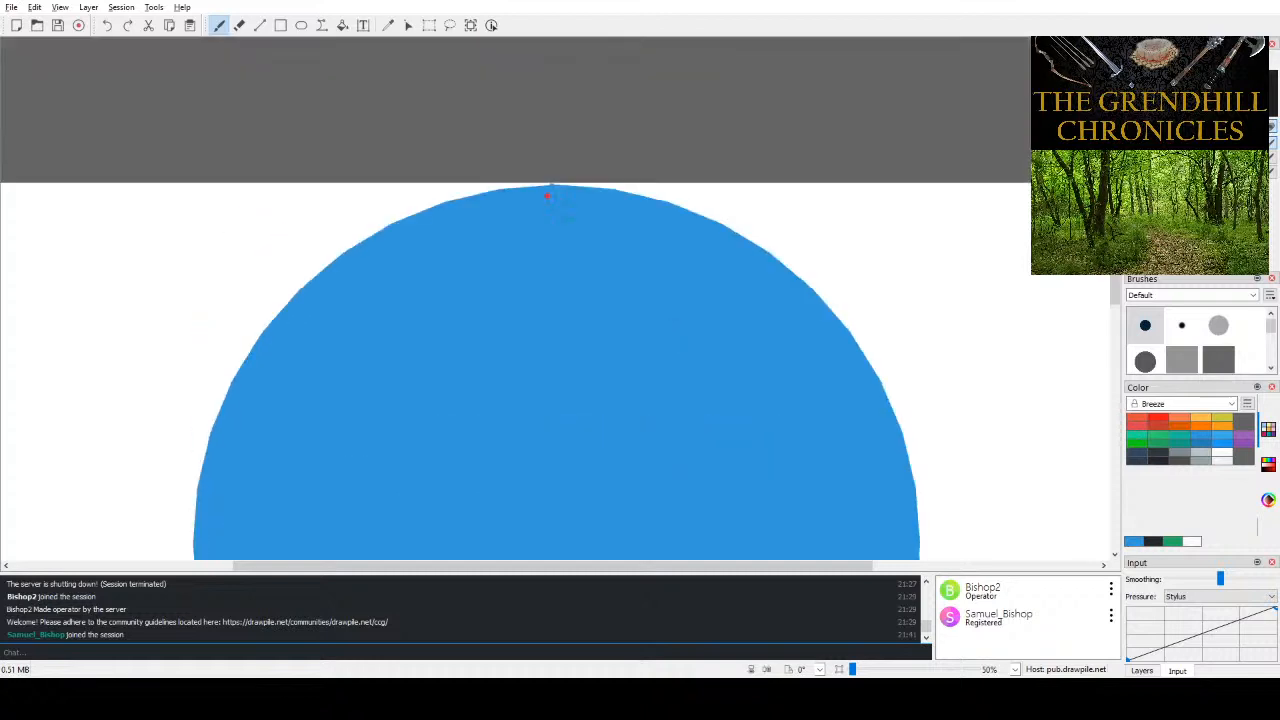
scroll(670, 329, "down", 2)
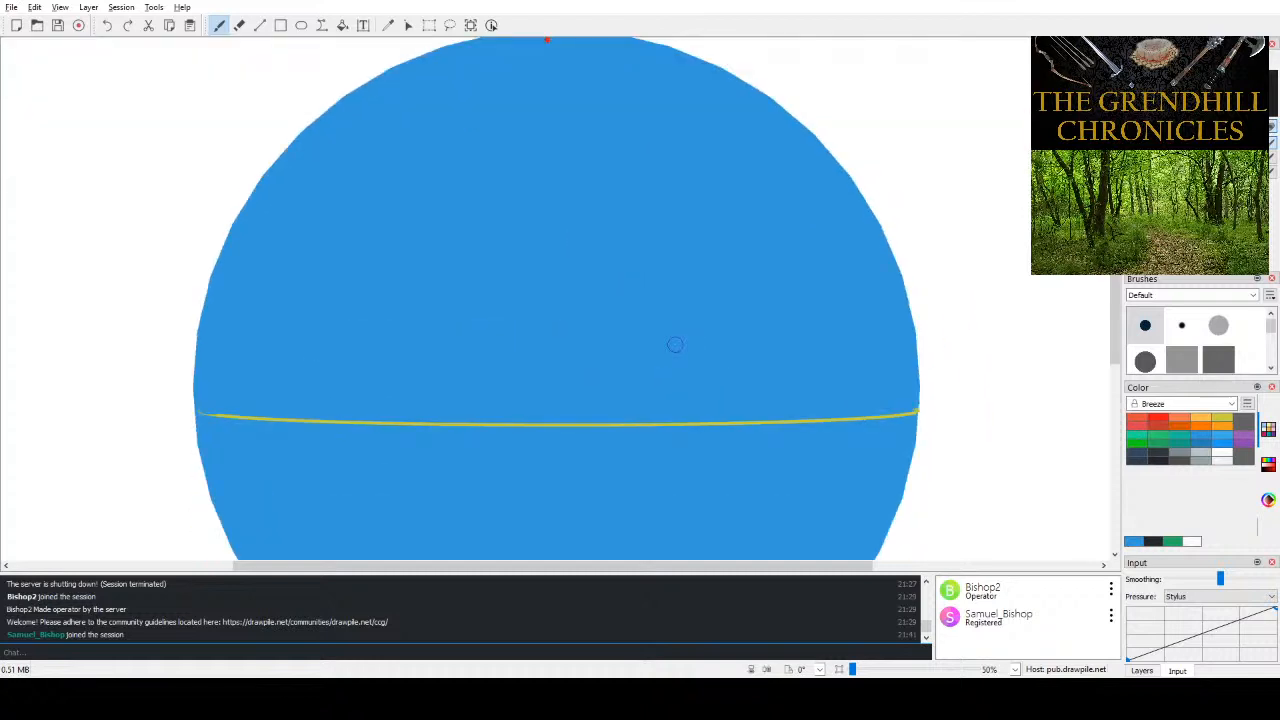
scroll(675, 345, "up", 1)
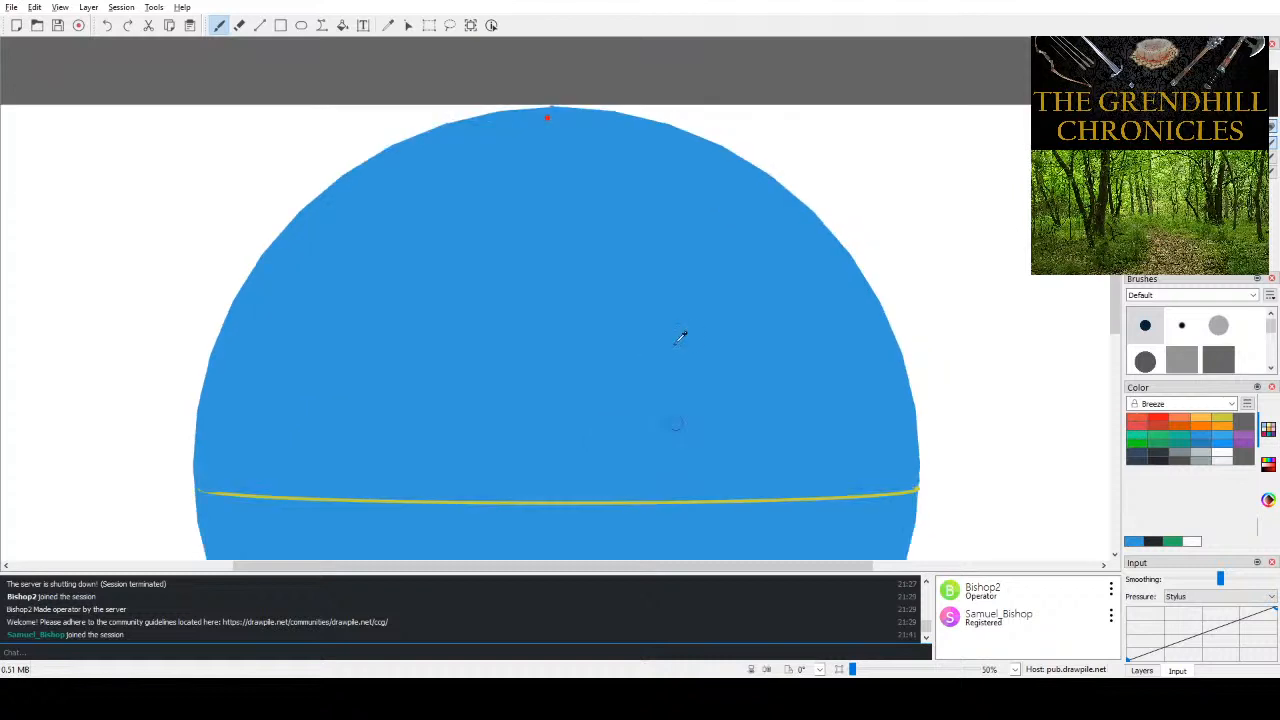
scroll(681, 335, "down", 1)
scroll(550, 350, "down", 1)
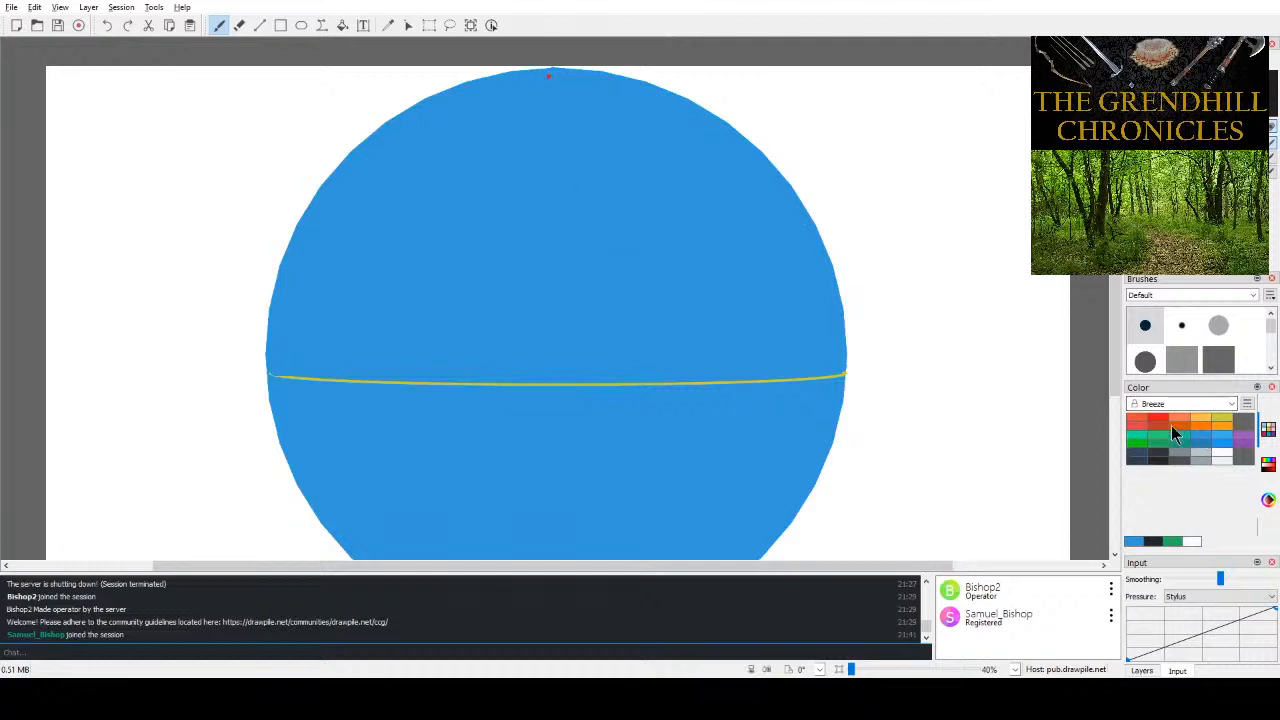
- Try mixing a muted brown with hue 23, saturation 188 and value 162, and return to the recent blue
left_click(1268, 464)
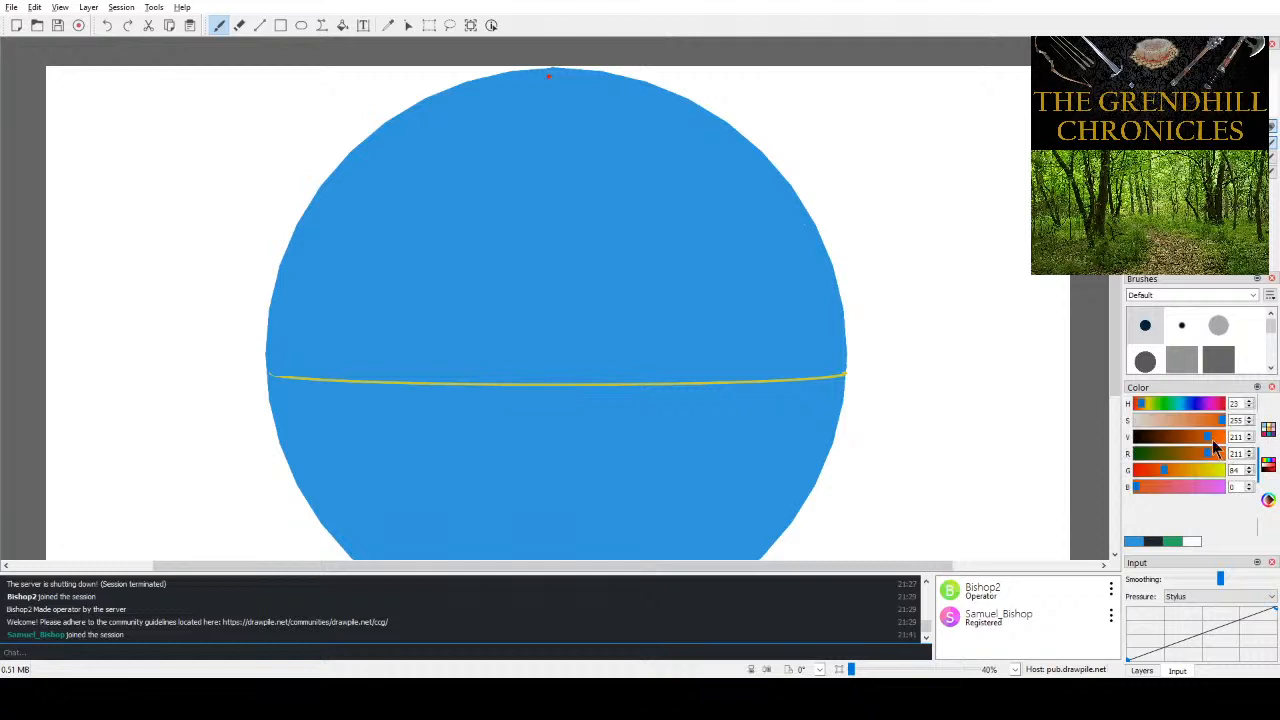
mouse_move(1212, 439)
left_mouse_down()
mouse_move(1190, 436)
mouse_move(1211, 424)
mouse_move(1199, 422)
left_mouse_up()
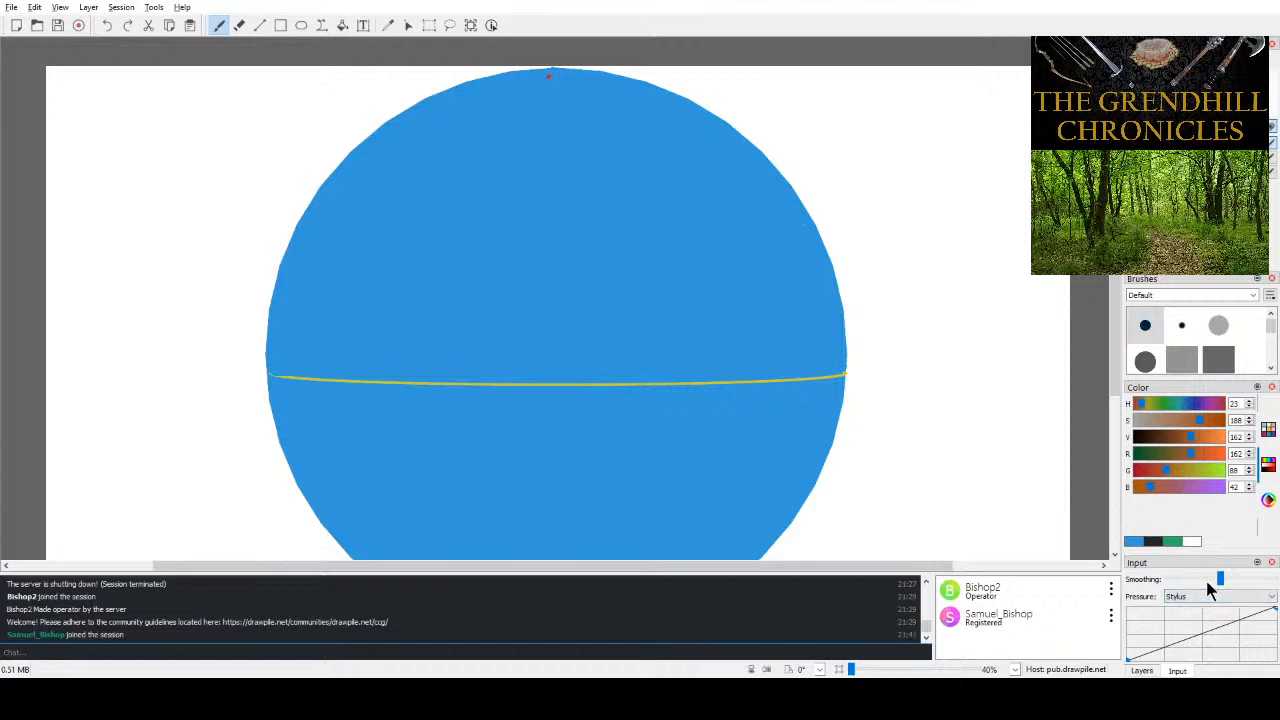
left_click(1133, 541)
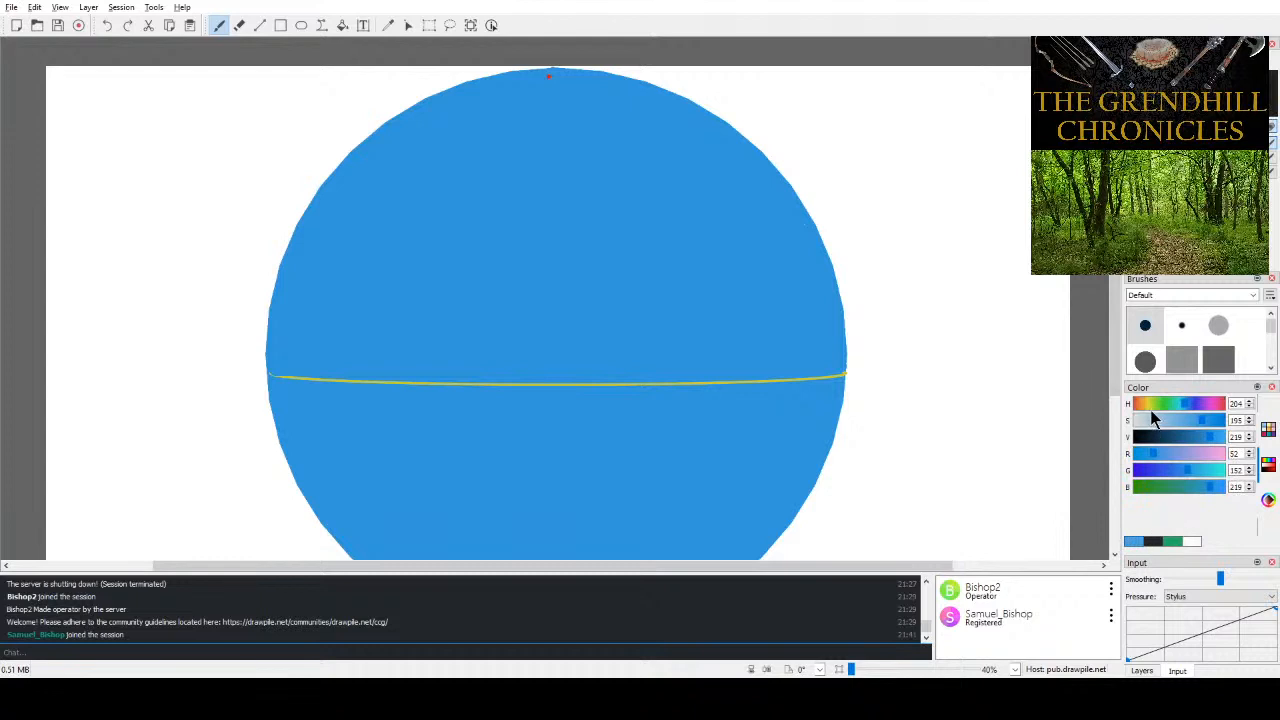
- Recall the recent dark gray and raise its red component to 95 for a dark reddish tone
left_click(1153, 541)
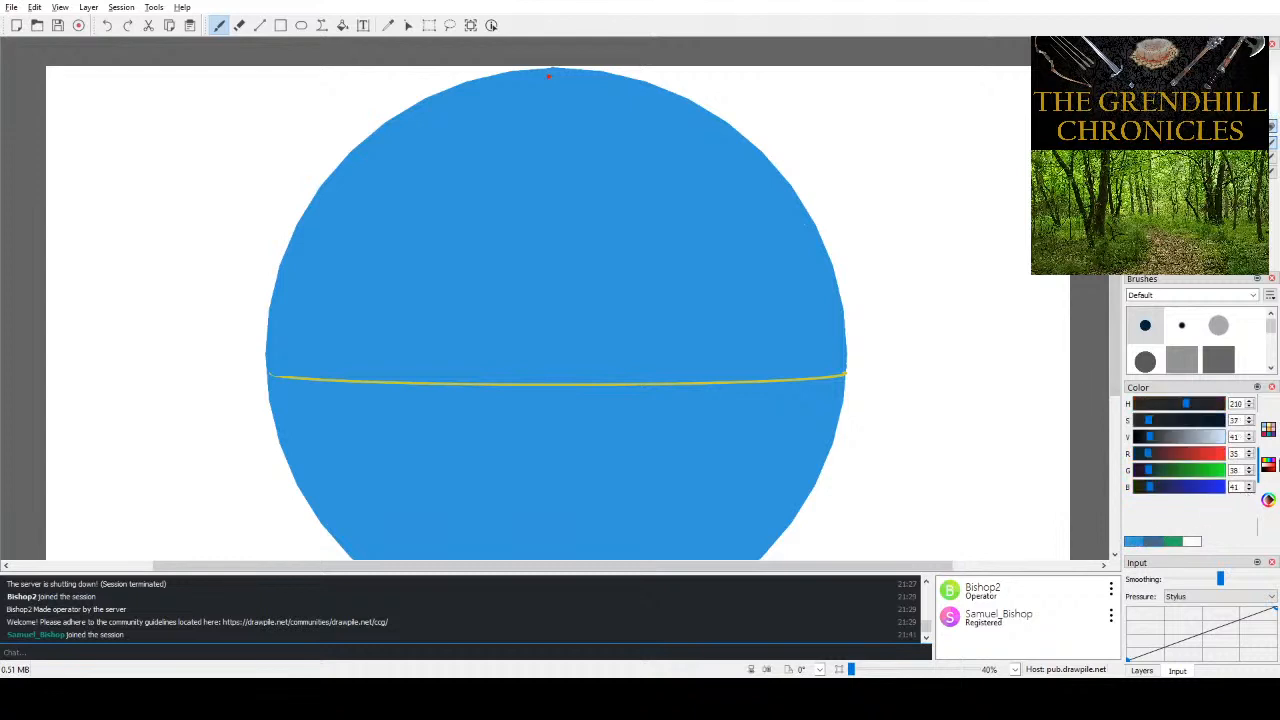
left_click(1266, 466)
left_click(1266, 468)
left_click_drag(1194, 453, 1167, 452)
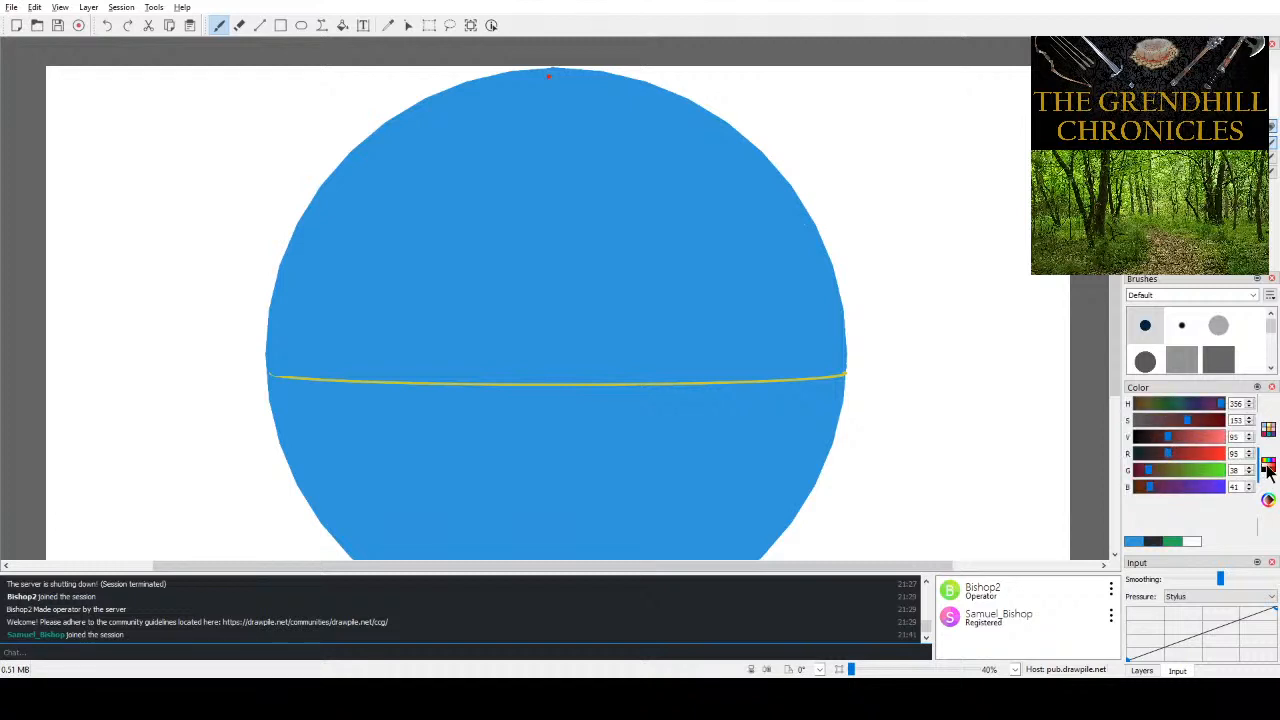
- Mix an orange-brown from the Breeze palette's orange with value 150, test it with a short stroke on the globe, and undo the stroke
left_click(1268, 430)
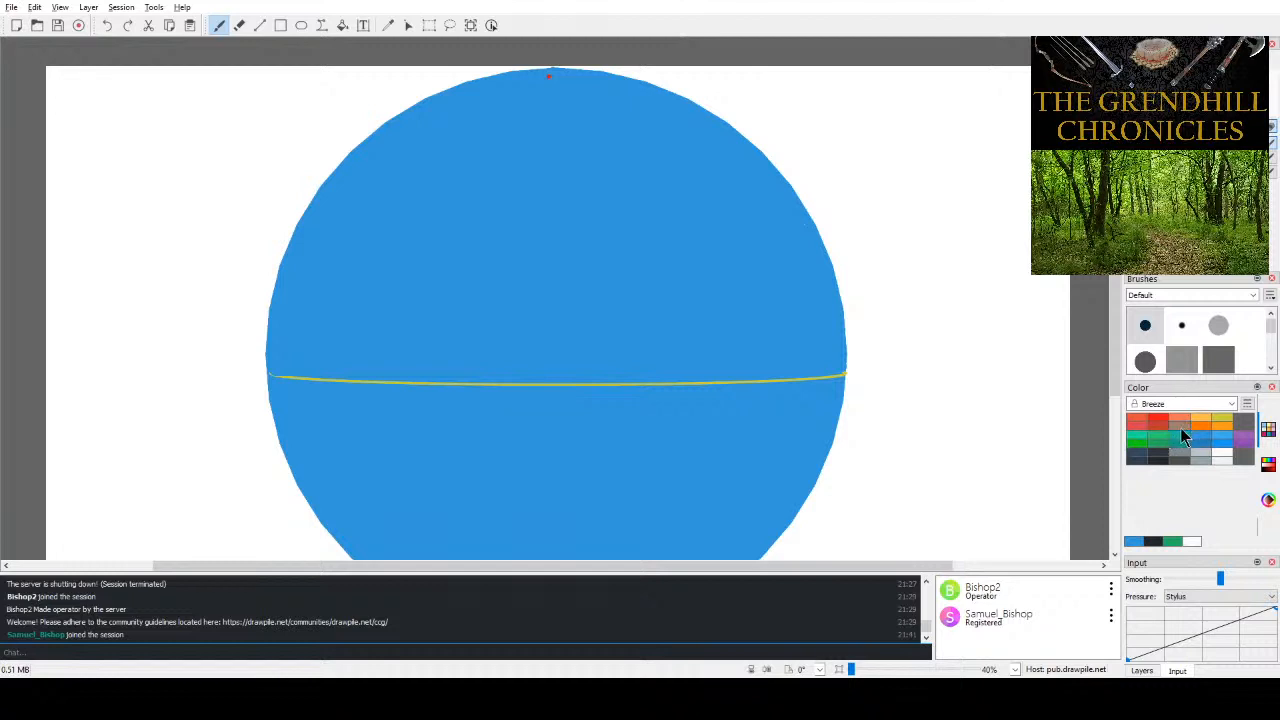
left_click(1268, 463)
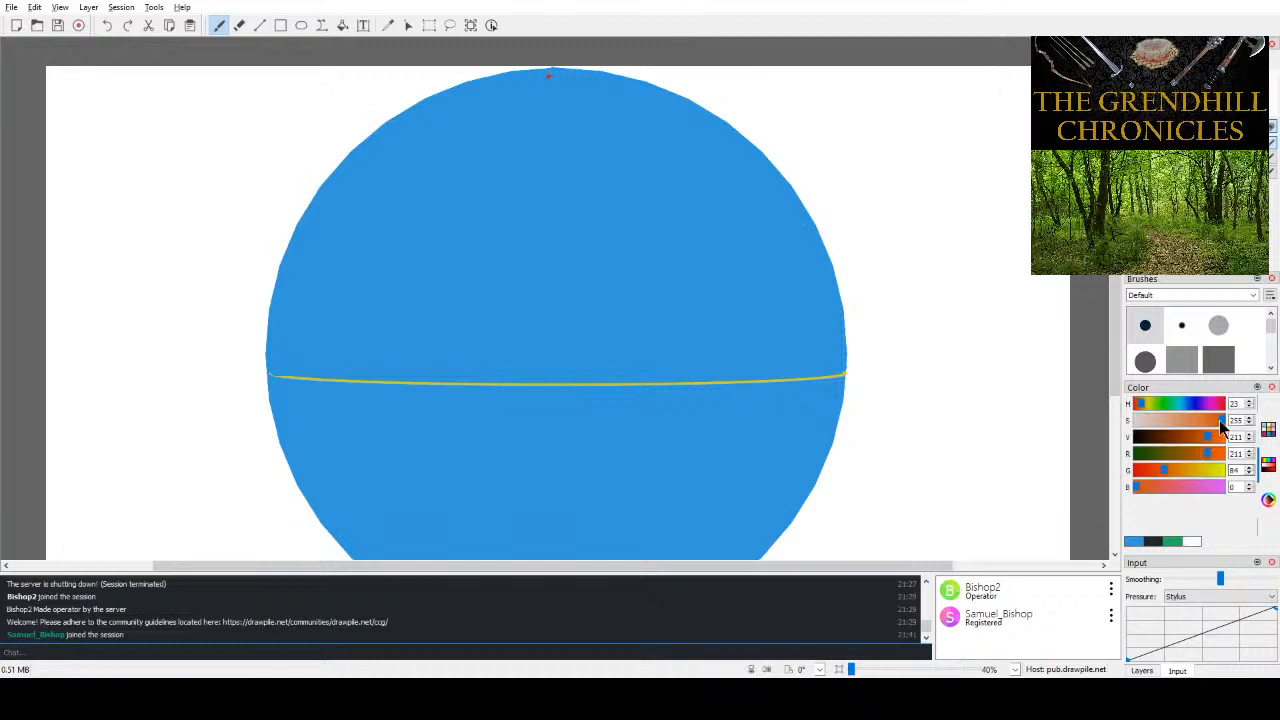
left_click_drag(1209, 436, 1187, 439)
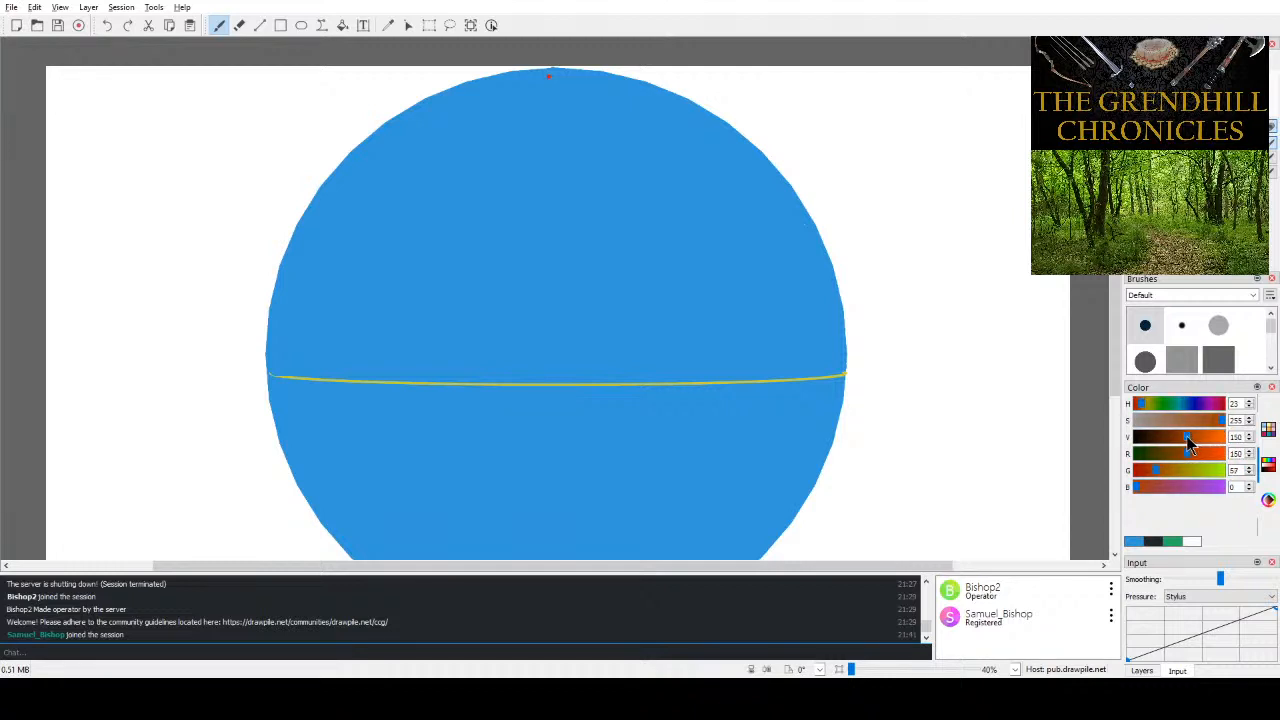
left_click_drag(497, 257, 628, 300)
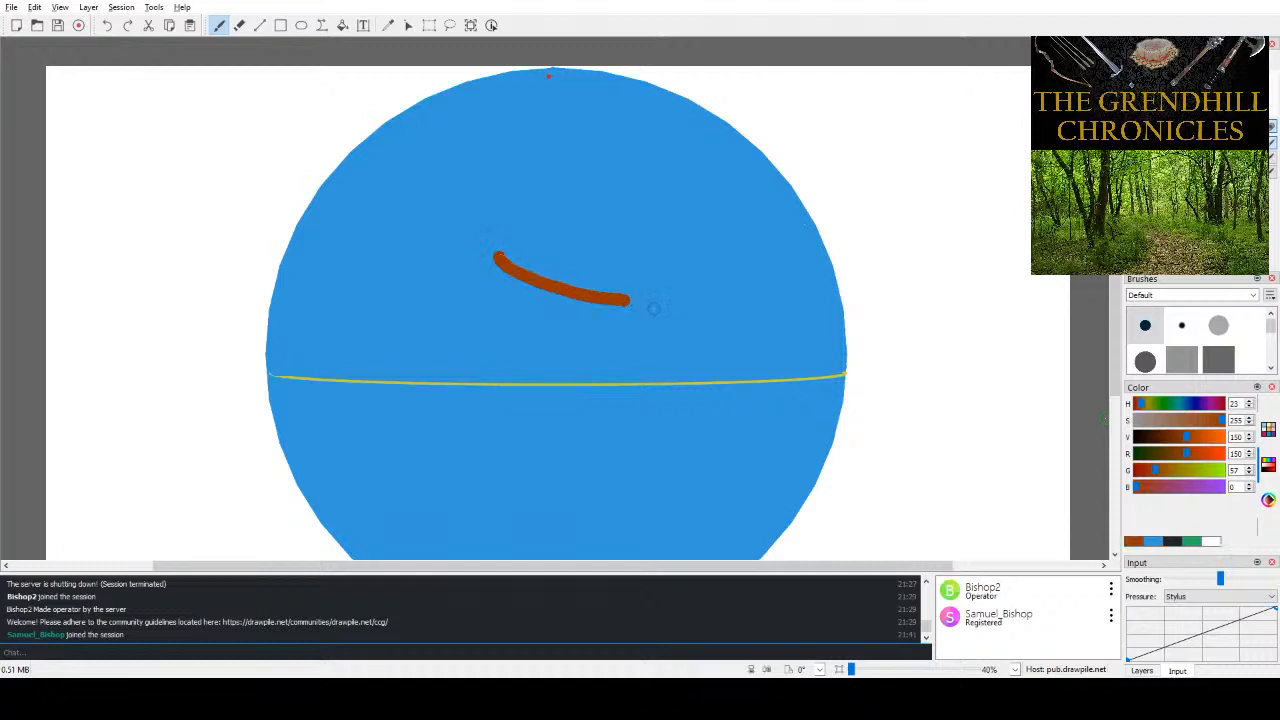
key("ctrl+z")
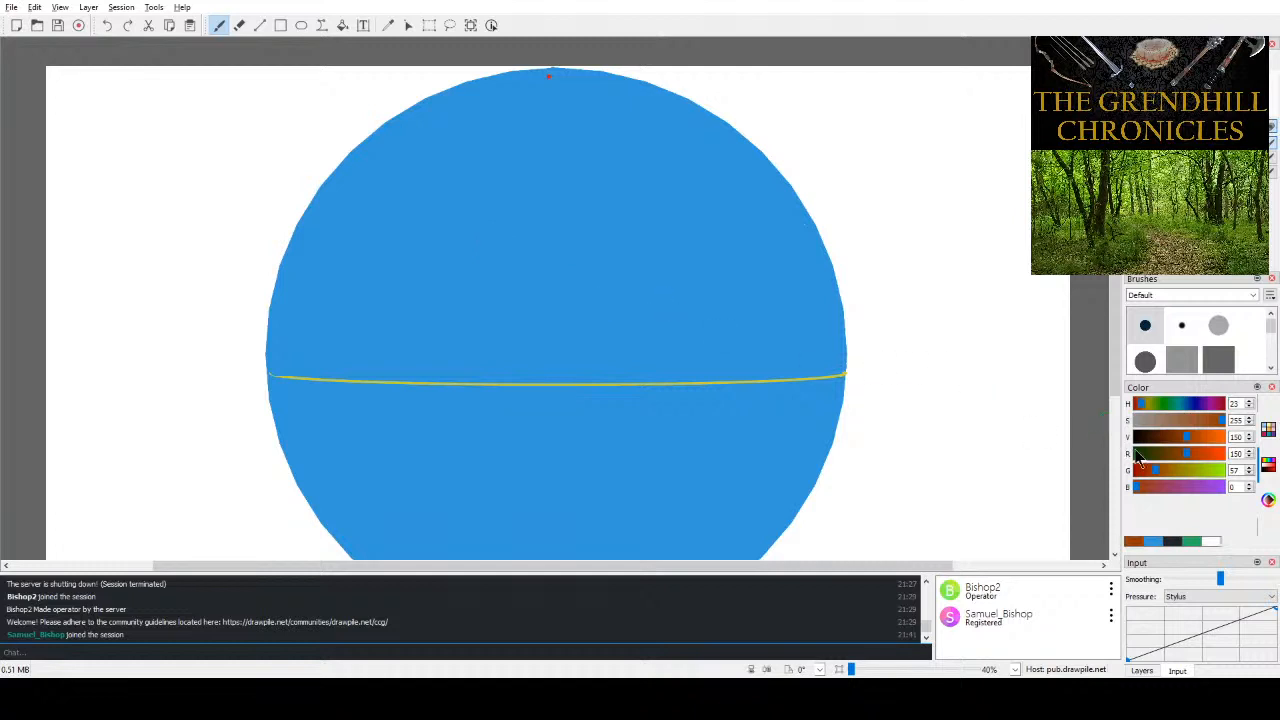
- Darken the color to a deep brown with hue 37, saturation 255 and value 89, and undo its test stroke
left_click_drag(1187, 453, 1168, 439)
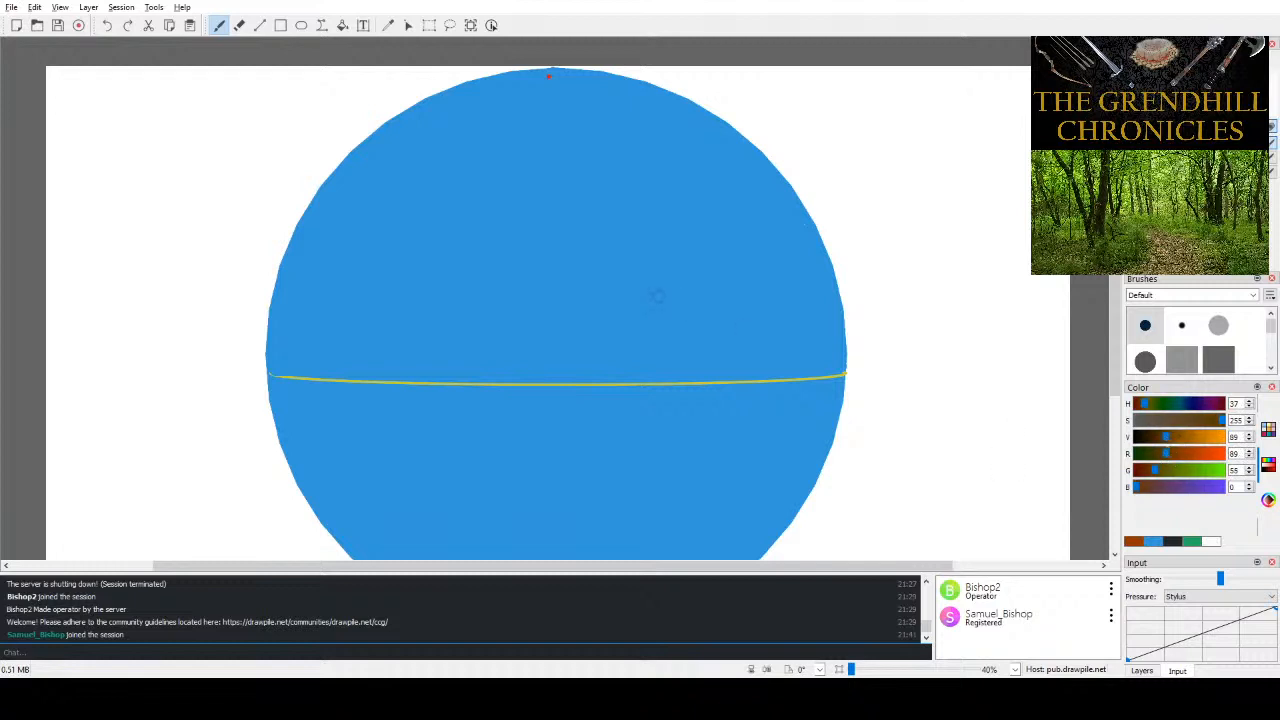
left_click_drag(578, 284, 618, 312)
key("ctrl+z")
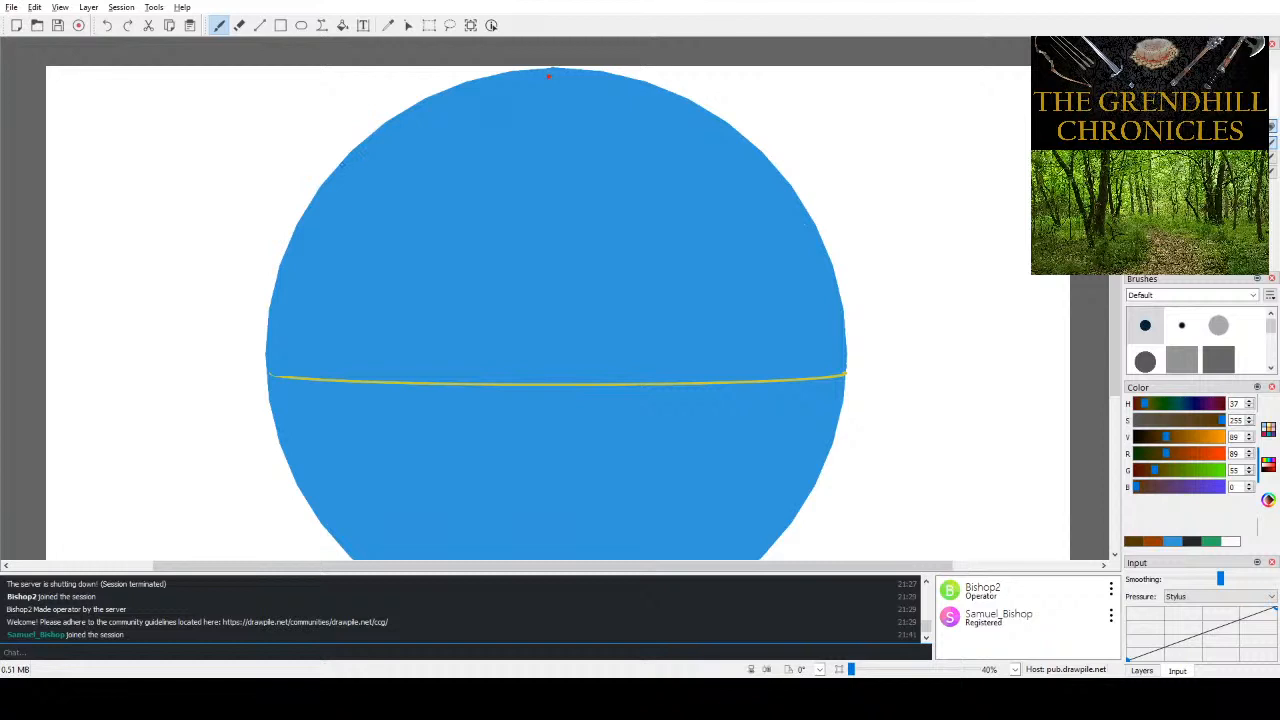
- Outline a large brown continent across the northern hemisphere, tapering to a tip just below the equator and following the globe's upper edge
mouse_move(341, 165)
left_mouse_down()
mouse_move(476, 125)
mouse_move(490, 165)
mouse_move(546, 206)
mouse_move(604, 281)
mouse_move(622, 355)
mouse_move(617, 419)
mouse_move(648, 383)
mouse_move(690, 112)
left_mouse_up()
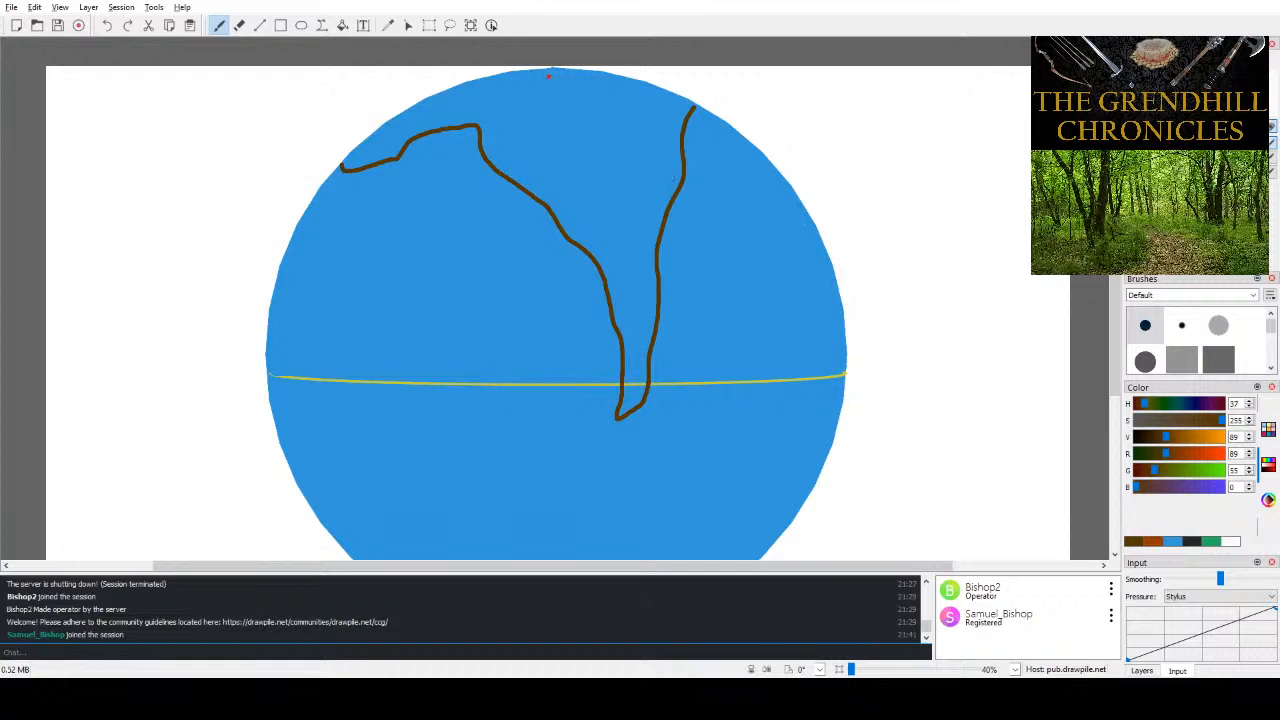
left_click_drag(668, 210, 732, 136)
mouse_move(341, 166)
left_mouse_down()
mouse_move(434, 102)
mouse_move(544, 71)
mouse_move(423, 100)
mouse_move(350, 158)
left_mouse_up()
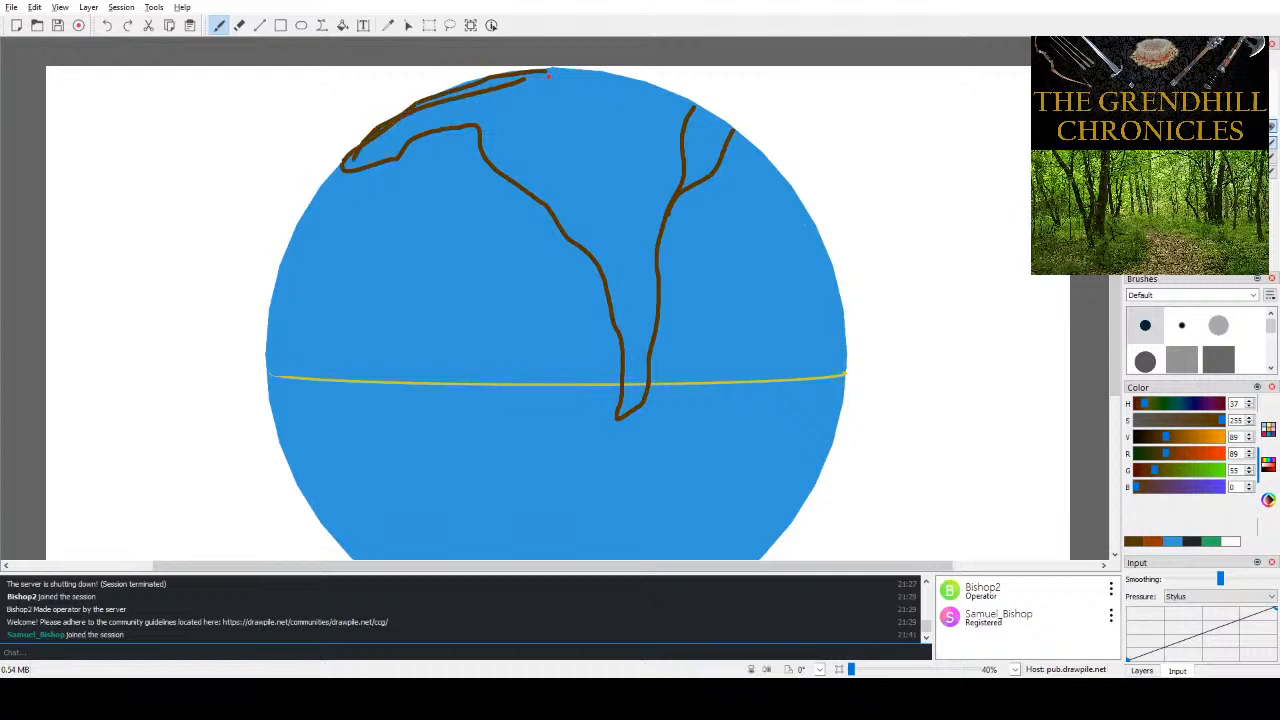
mouse_move(406, 112)
left_mouse_down()
mouse_move(510, 82)
mouse_move(450, 94)
left_mouse_up()
mouse_move(468, 92)
left_mouse_down()
mouse_move(534, 76)
mouse_move(504, 76)
left_mouse_up()
left_click_drag(734, 130, 682, 105)
- Close the continent's outline along the globe's northern edge over the north pole mark, and fill its northwestern arm with brown
scroll(682, 105, "down", 5)
scroll(682, 105, "up", 6)
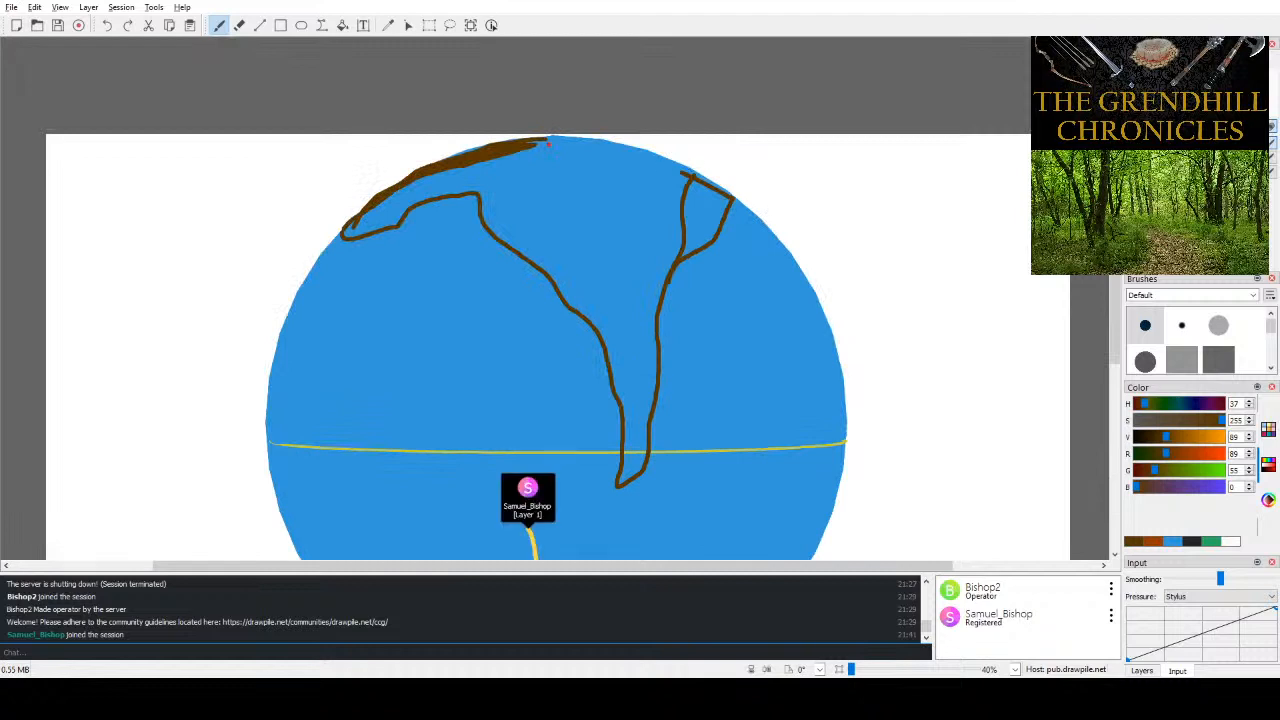
left_click_drag(656, 156, 719, 190)
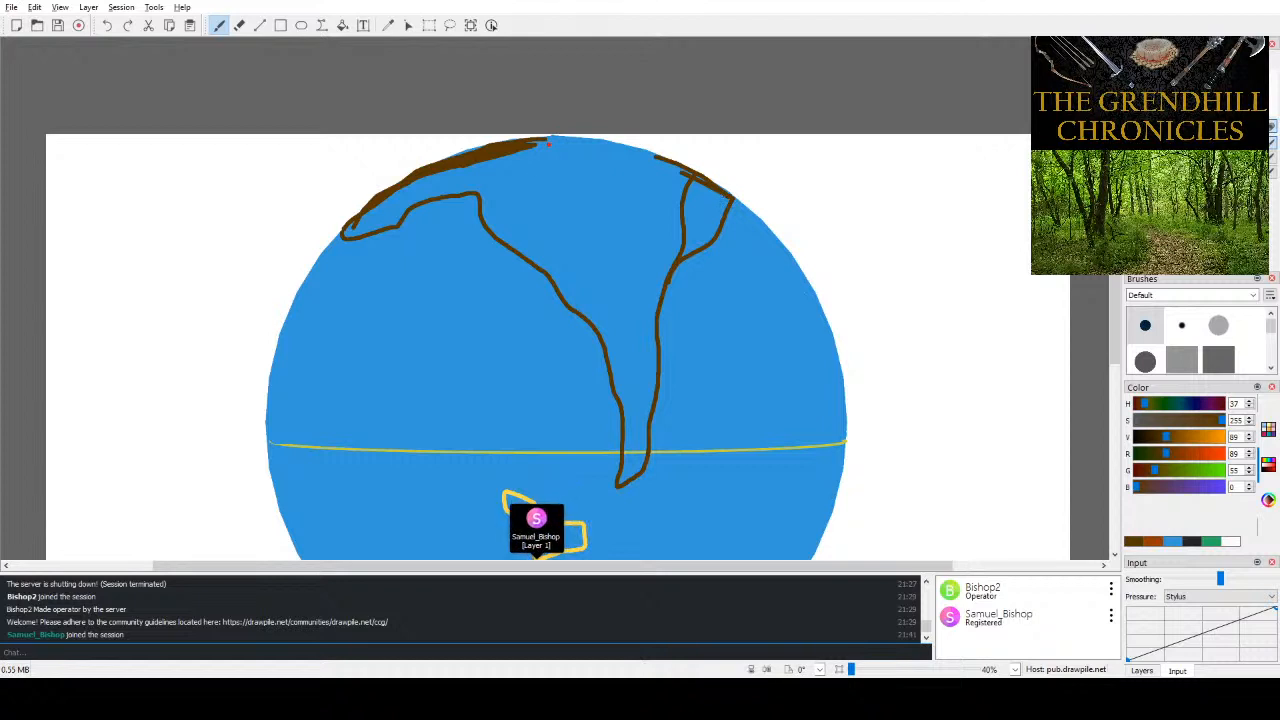
left_click_drag(548, 145, 558, 145)
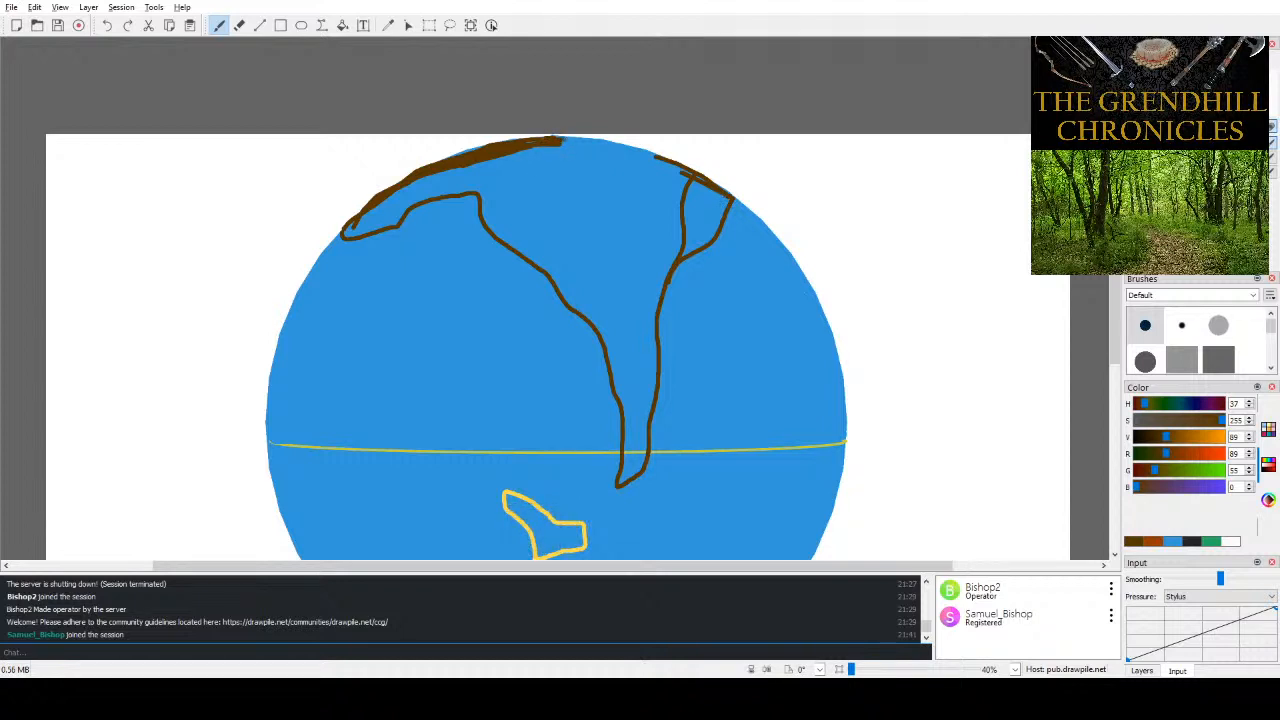
mouse_move(561, 138)
left_mouse_down()
mouse_move(646, 152)
mouse_move(678, 170)
mouse_move(632, 176)
mouse_move(687, 184)
mouse_move(486, 171)
mouse_move(457, 157)
left_mouse_up()
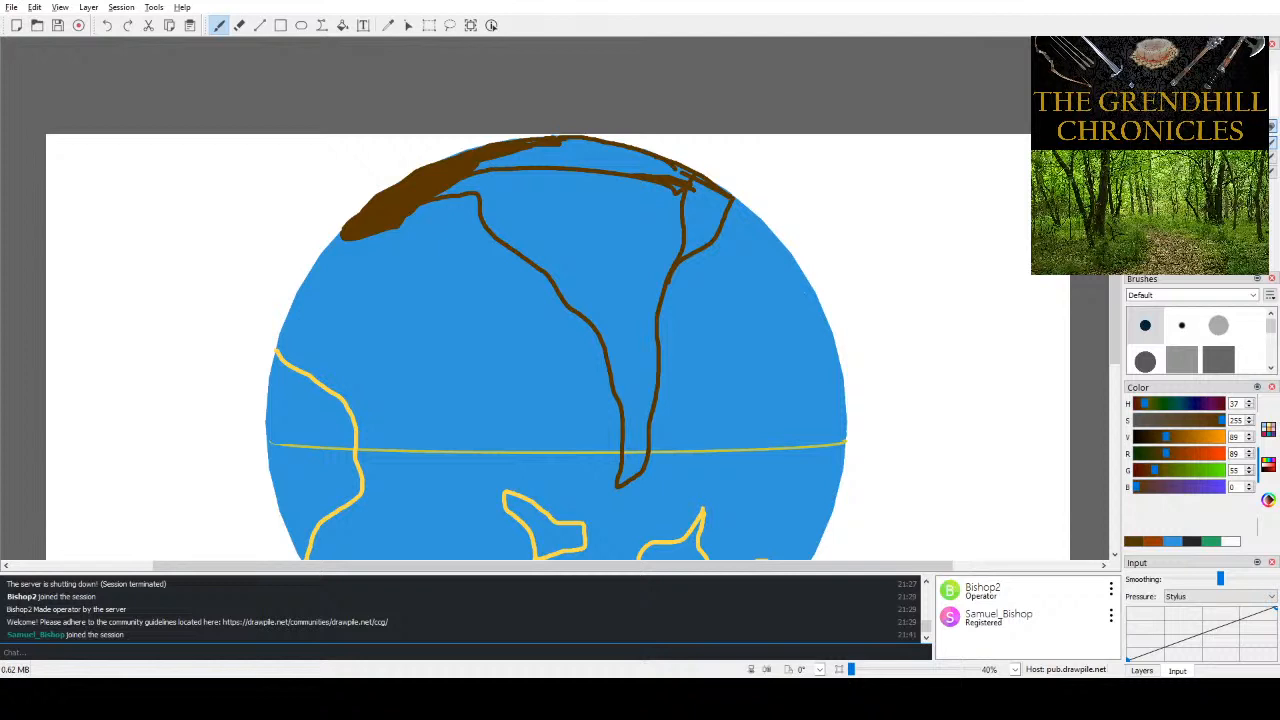
- Fill the rest of the northern continent with brown down to its southern tip, and add a shorter pointed peninsula on its east side
mouse_move(593, 170)
left_mouse_down()
mouse_move(609, 310)
mouse_move(484, 188)
mouse_move(439, 194)
mouse_move(492, 183)
mouse_move(498, 235)
mouse_move(538, 248)
mouse_move(606, 312)
mouse_move(628, 400)
mouse_move(621, 360)
mouse_move(538, 240)
mouse_move(508, 157)
mouse_move(546, 165)
mouse_move(606, 285)
mouse_move(580, 228)
mouse_move(535, 183)
mouse_move(505, 183)
mouse_move(568, 260)
mouse_move(539, 191)
mouse_move(573, 175)
mouse_move(618, 315)
mouse_move(632, 460)
mouse_move(680, 230)
left_mouse_up()
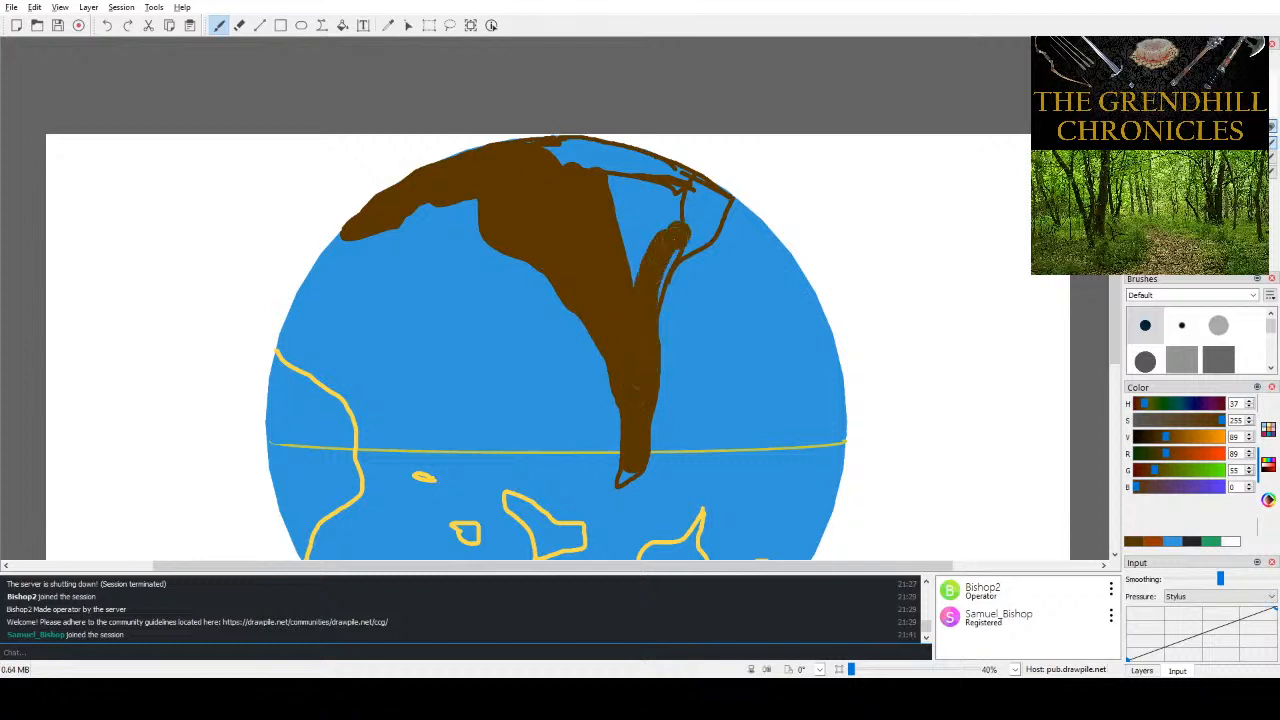
mouse_move(630, 288)
left_mouse_down()
mouse_move(641, 238)
mouse_move(638, 200)
mouse_move(622, 262)
mouse_move(598, 178)
mouse_move(633, 203)
mouse_move(650, 195)
mouse_move(656, 243)
mouse_move(670, 190)
mouse_move(674, 243)
mouse_move(693, 228)
mouse_move(679, 195)
left_mouse_up()
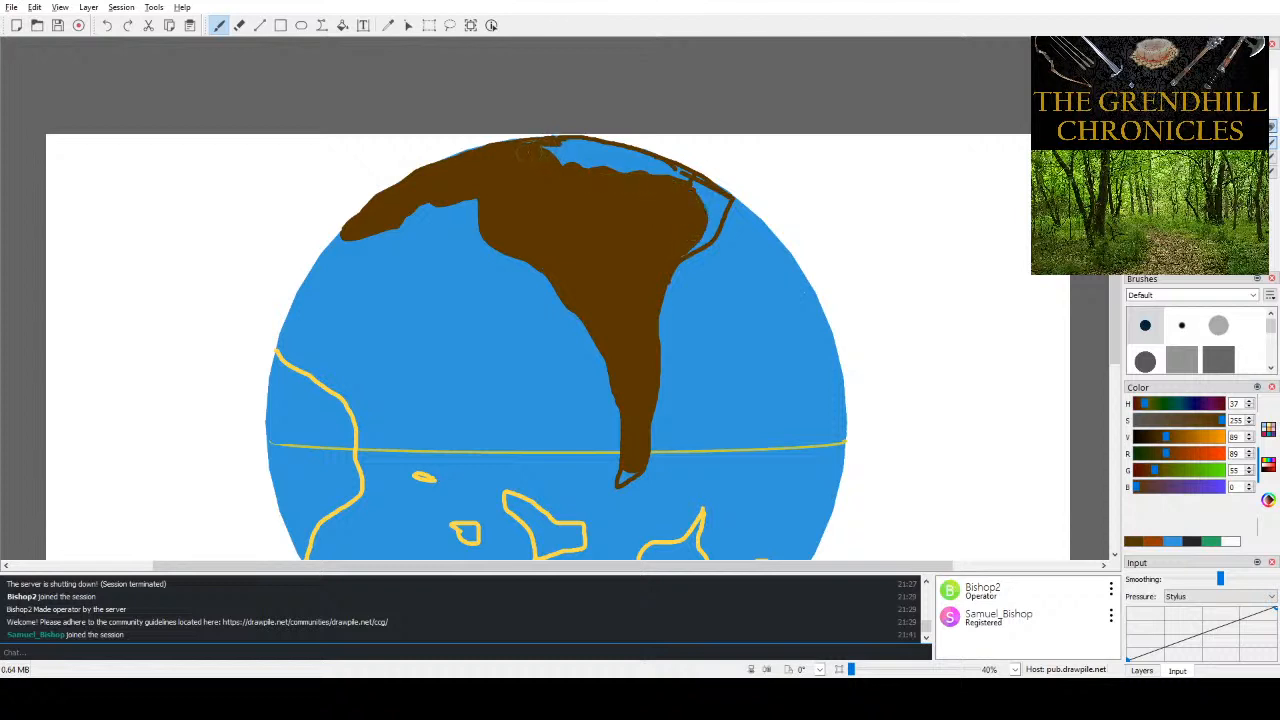
mouse_move(533, 150)
left_mouse_down()
mouse_move(620, 158)
mouse_move(680, 175)
mouse_move(710, 205)
mouse_move(726, 198)
mouse_move(688, 245)
left_mouse_up()
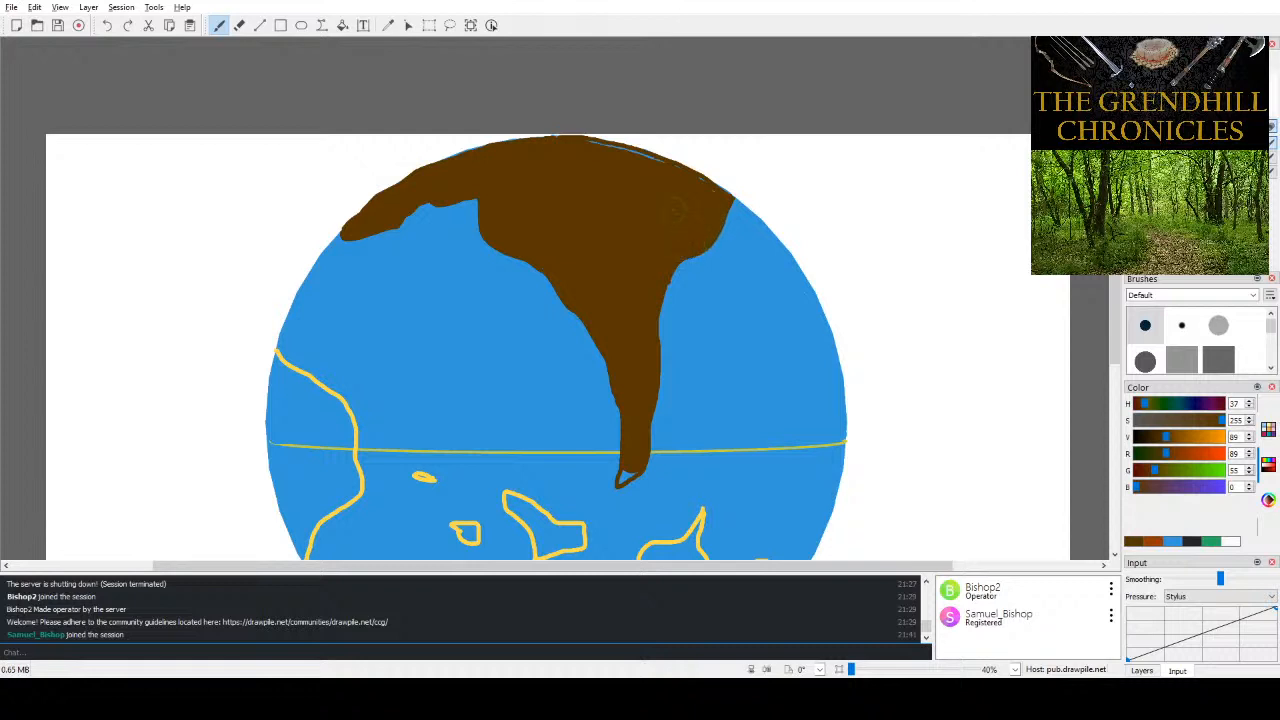
mouse_move(694, 187)
left_mouse_down()
mouse_move(684, 166)
mouse_move(589, 148)
left_mouse_up()
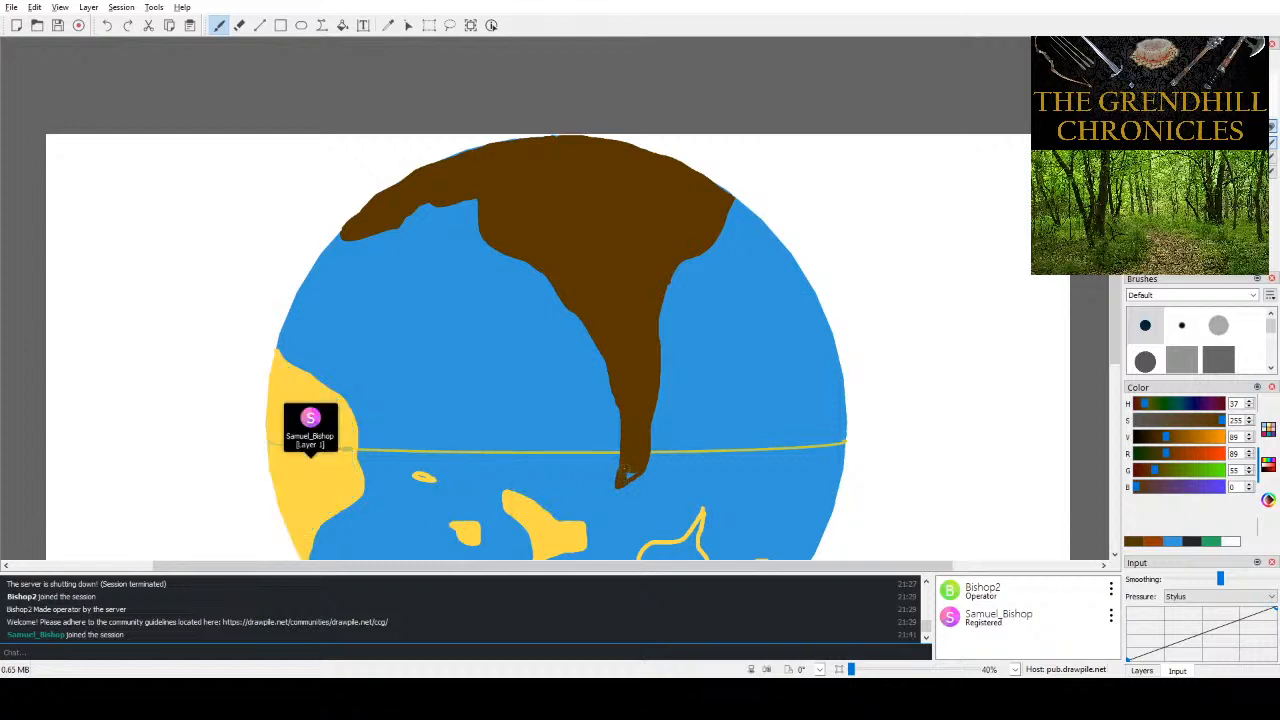
left_click_drag(635, 473, 630, 476)
mouse_move(665, 280)
left_mouse_down()
mouse_move(700, 334)
mouse_move(716, 298)
mouse_move(712, 246)
mouse_move(706, 316)
mouse_move(710, 294)
mouse_move(700, 310)
mouse_move(678, 282)
mouse_move(682, 260)
mouse_move(696, 262)
mouse_move(698, 299)
mouse_move(677, 278)
left_mouse_up()
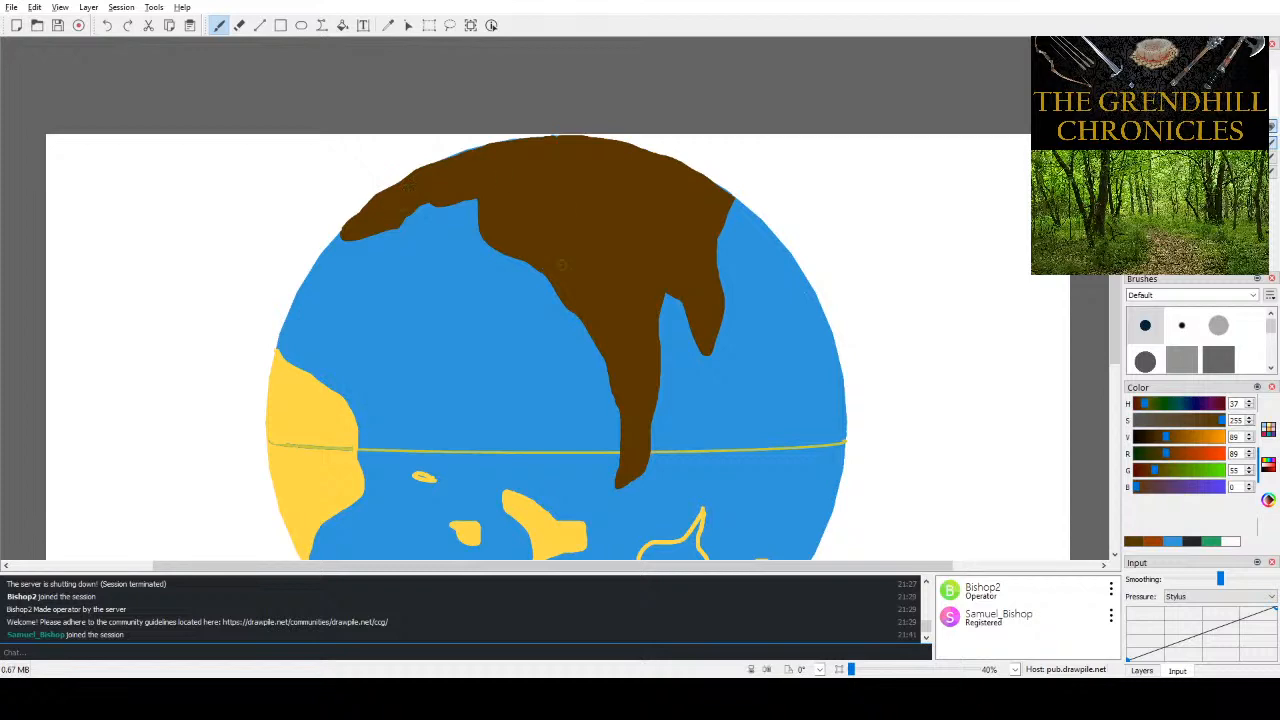
- Examine the brown continent and the yellow landmasses and islands over the whole globe, from pole to pole
scroll(618, 183, "down", 4)
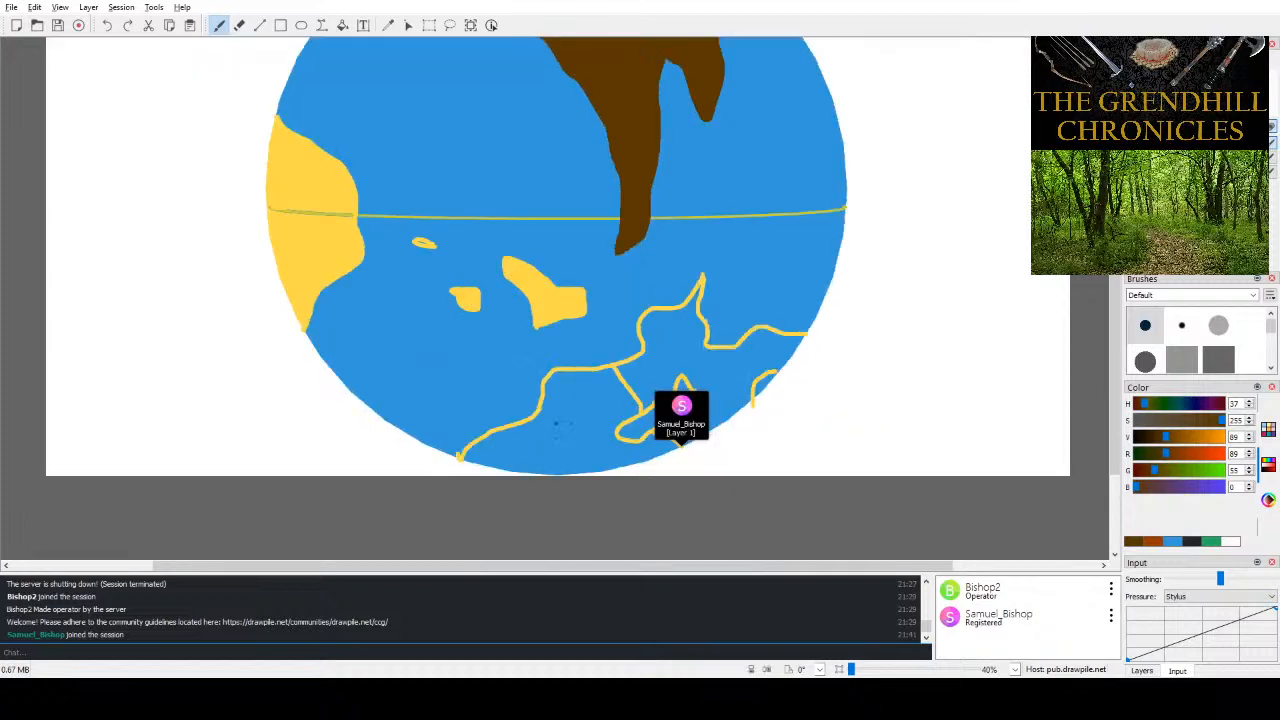
scroll(644, 449, "up", 4)
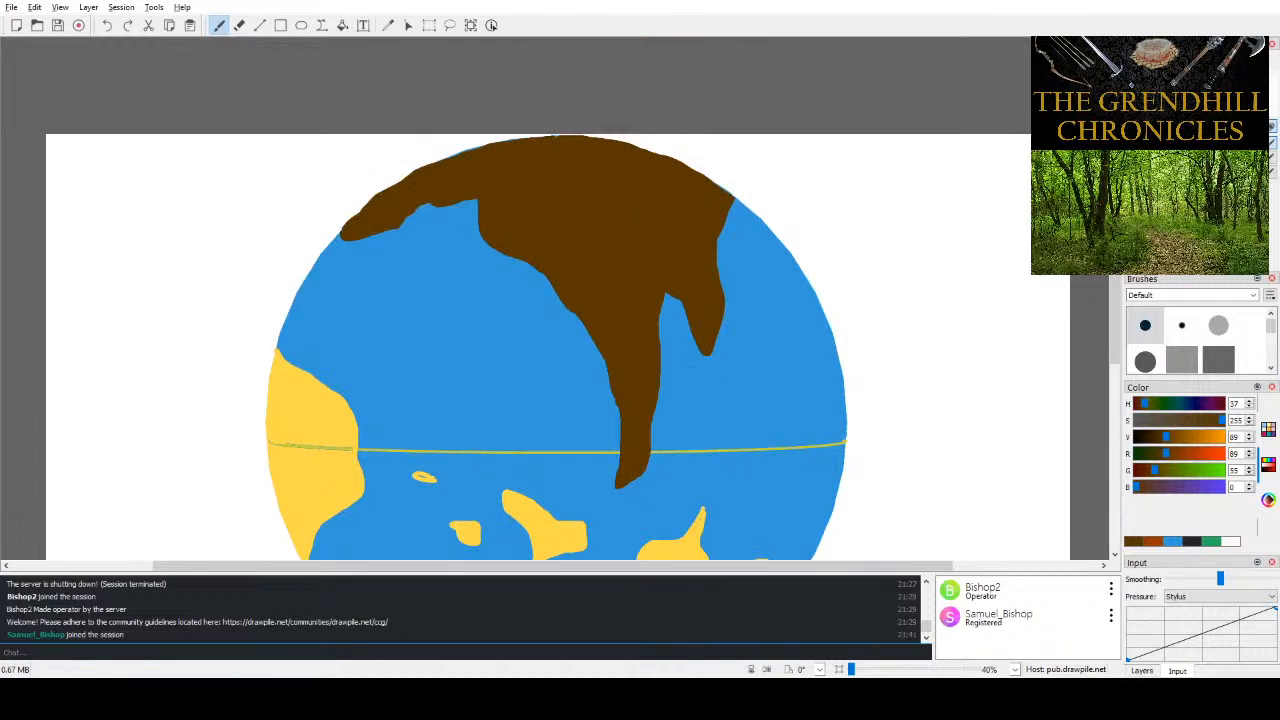
scroll(763, 470, "down", 3)
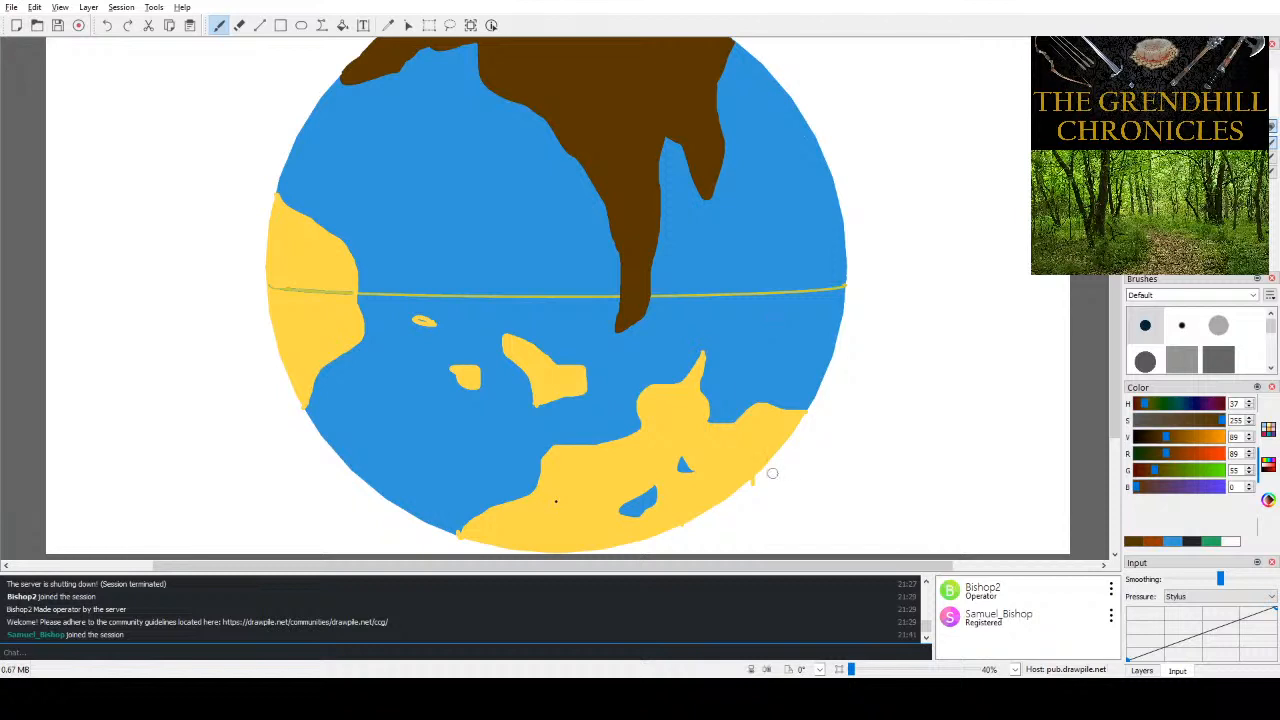
scroll(773, 474, "up", 3)
scroll(774, 504, "down", 2)
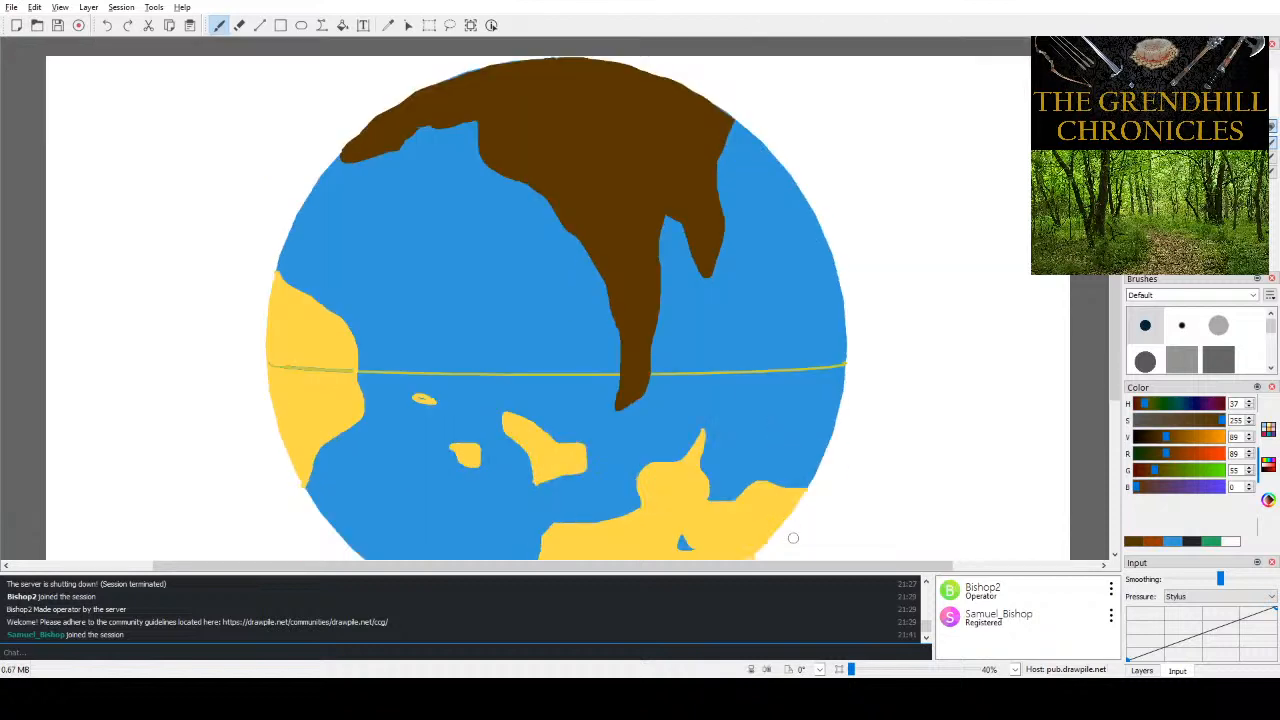
key("alt+Tab")
left_click(392, 123)
scroll(545, 340, "down", 3)
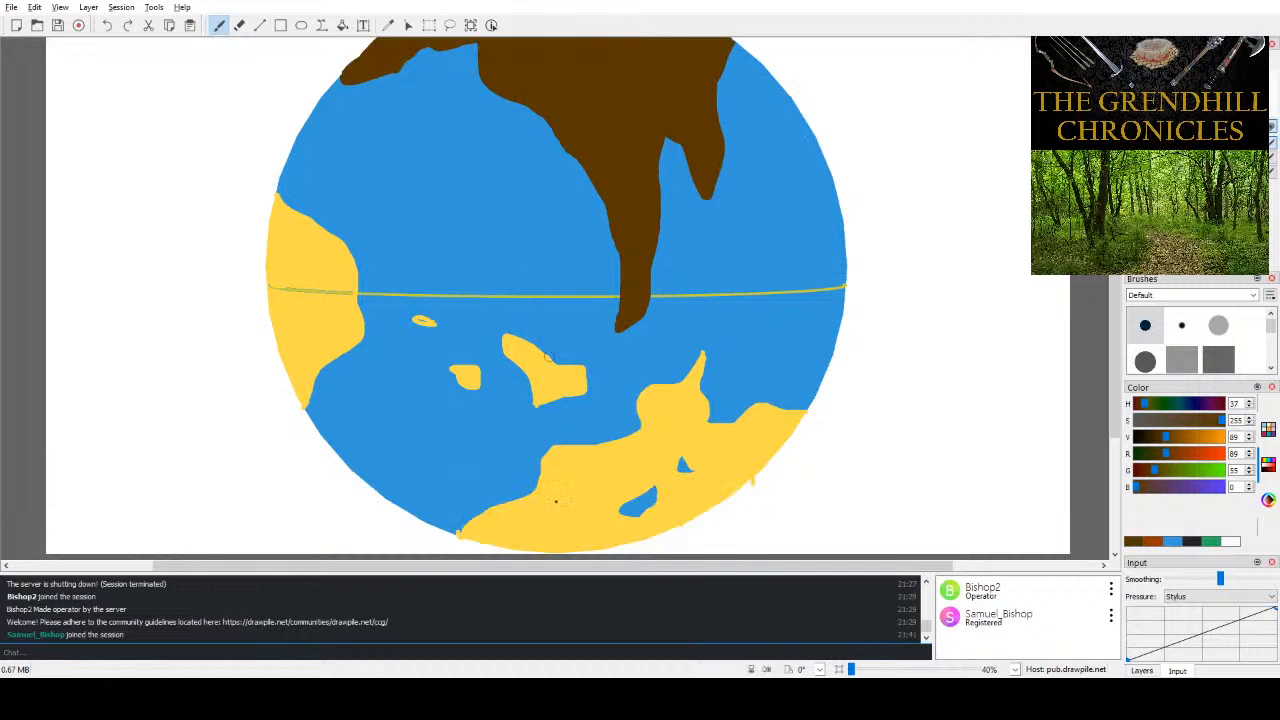
scroll(560, 360, "up", 6)
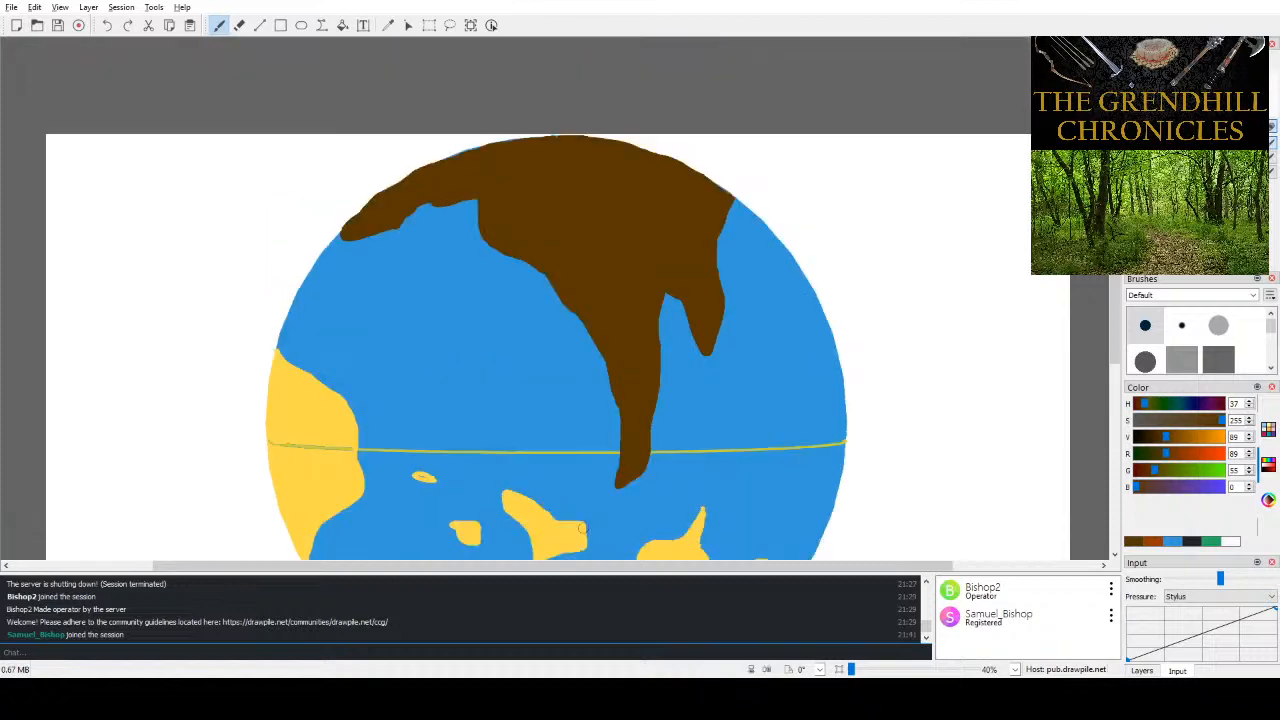
scroll(583, 372, "down", 3)
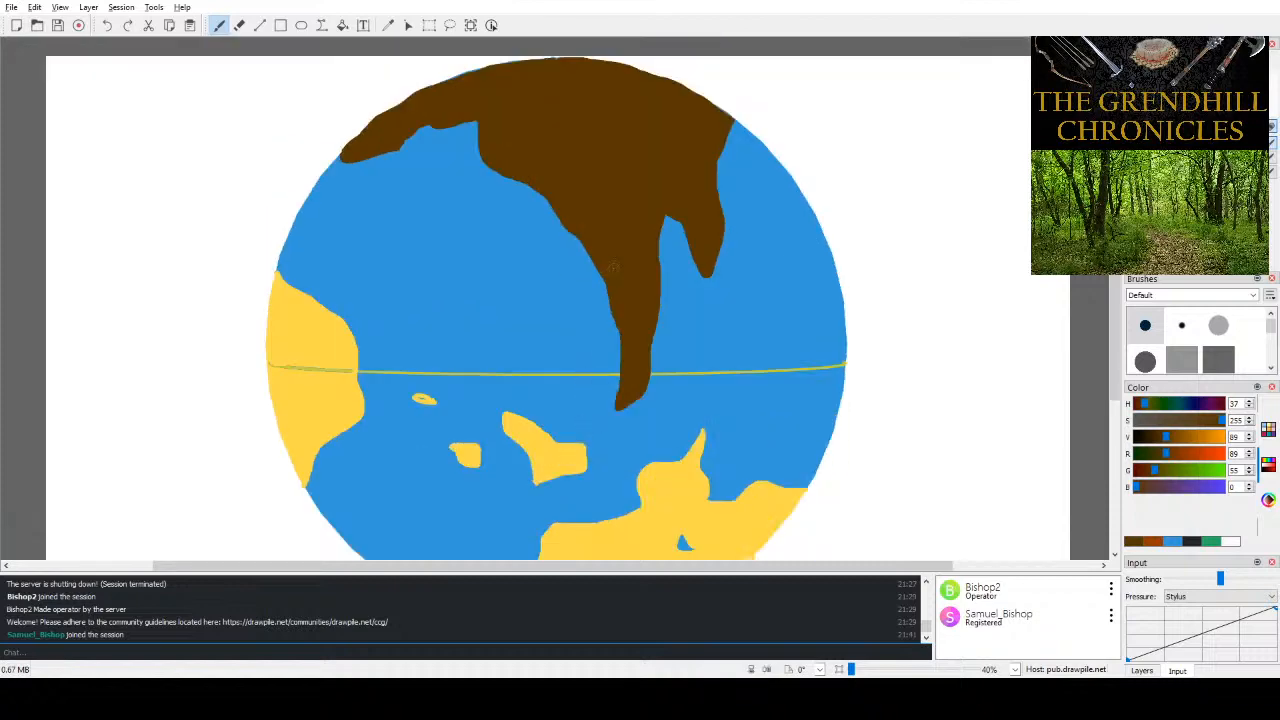
scroll(597, 313, "up", 4)
scroll(597, 313, "down", 4)
scroll(730, 334, "down", 2)
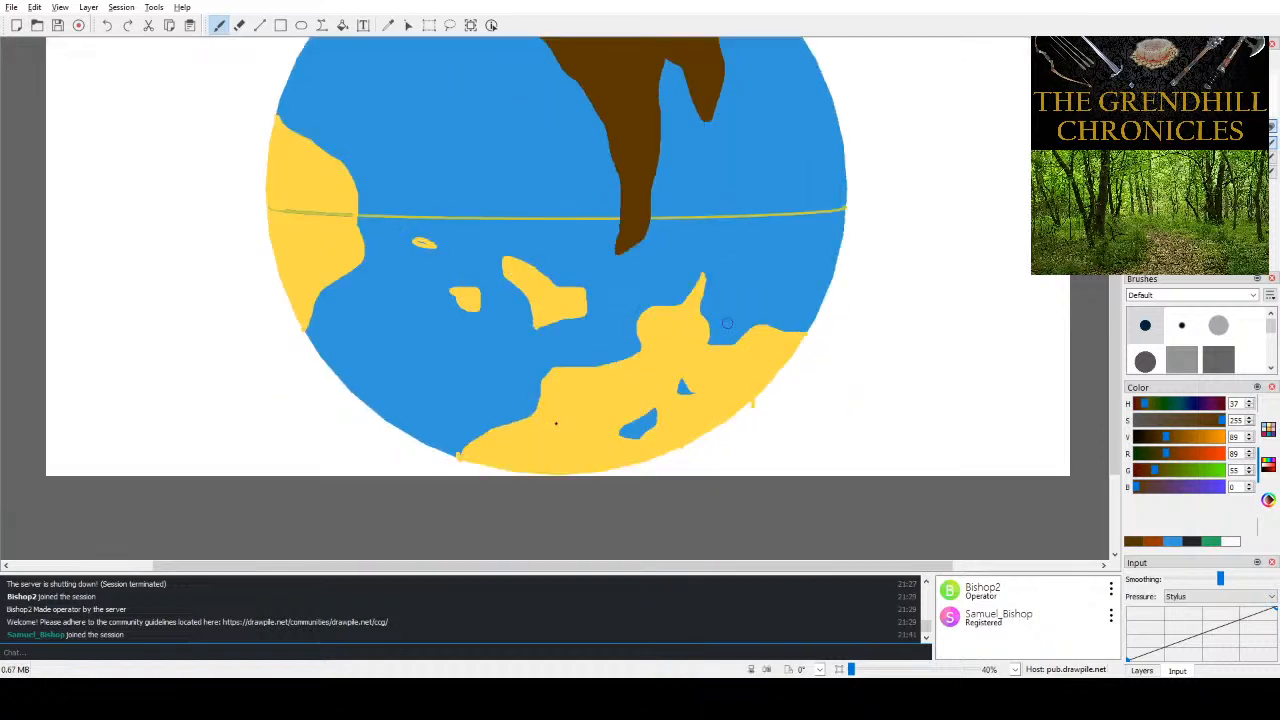
scroll(598, 438, "up", 1)
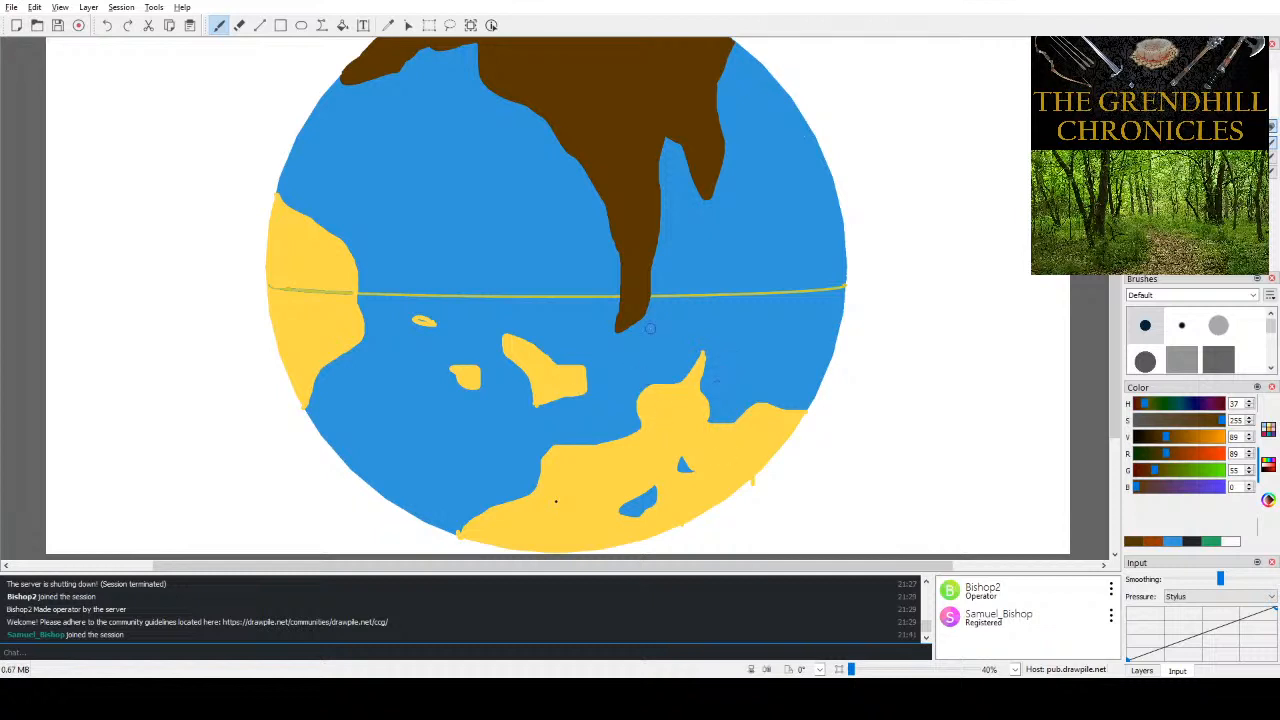
scroll(650, 328, "up", 3)
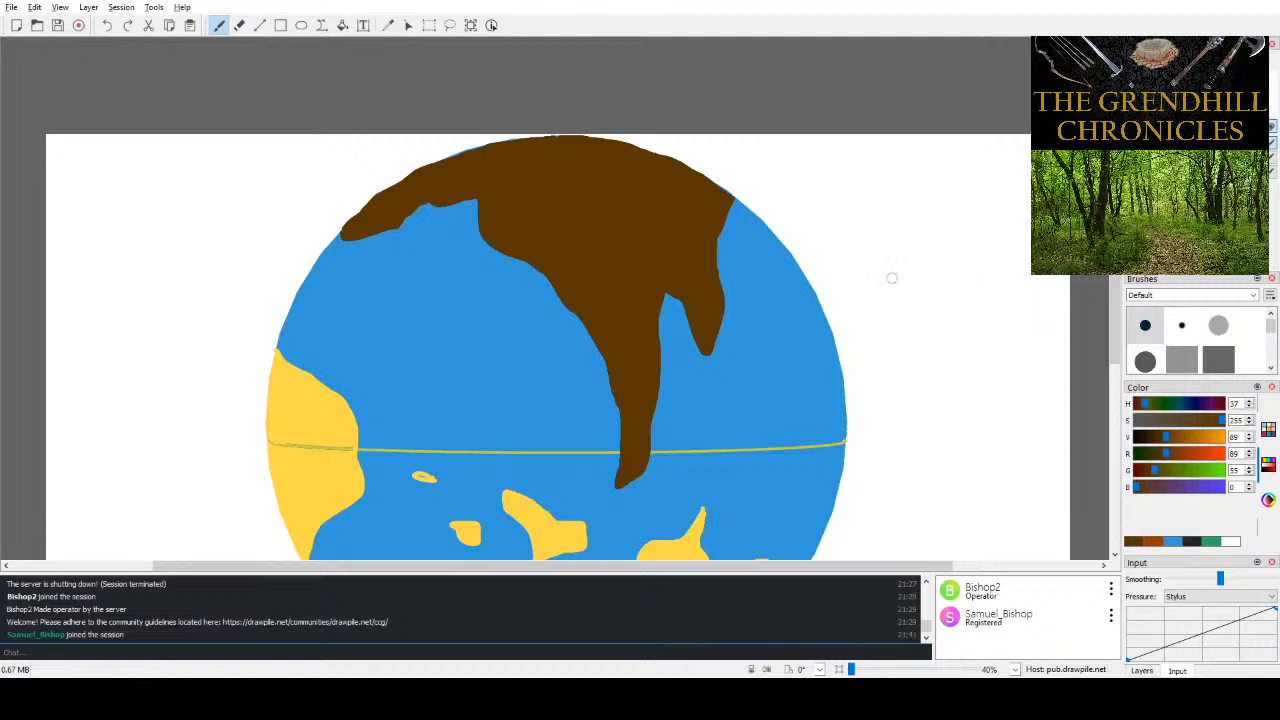
- Draw a small circle with the Ellipse tool in the canvas's upper-left corner, using the Breeze palette's light orange
left_click(300, 30)
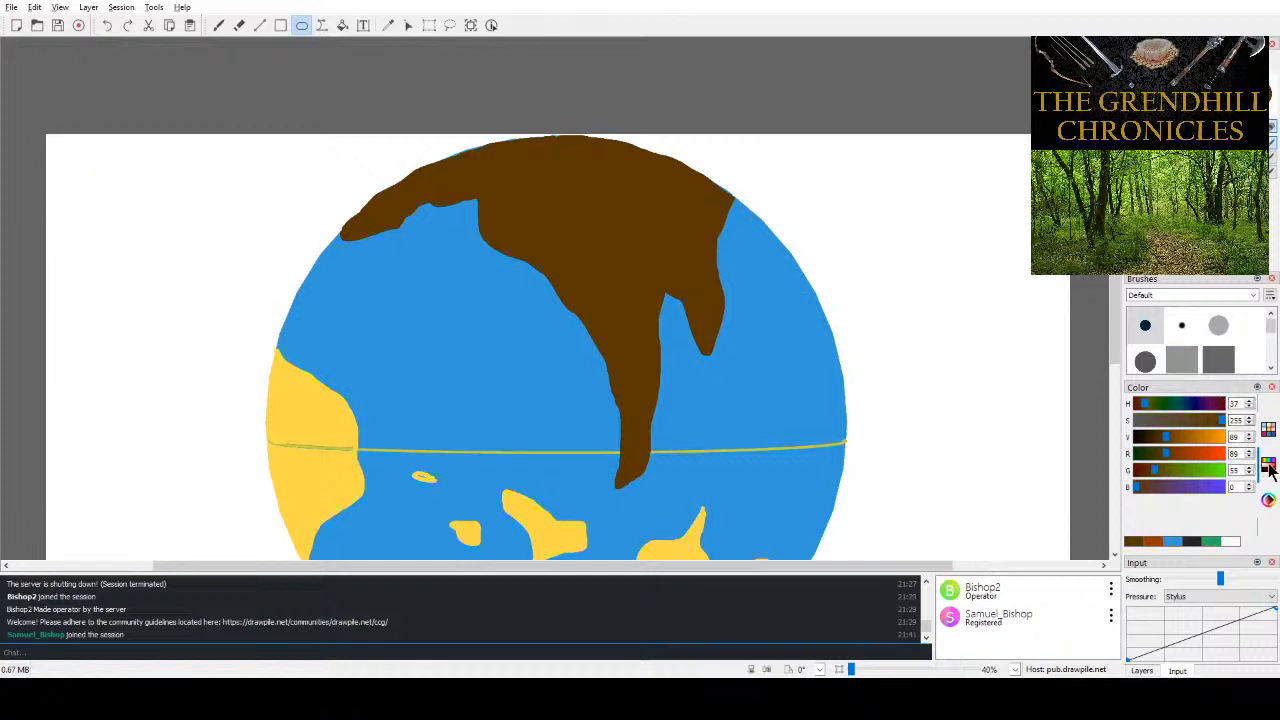
left_click(1268, 428)
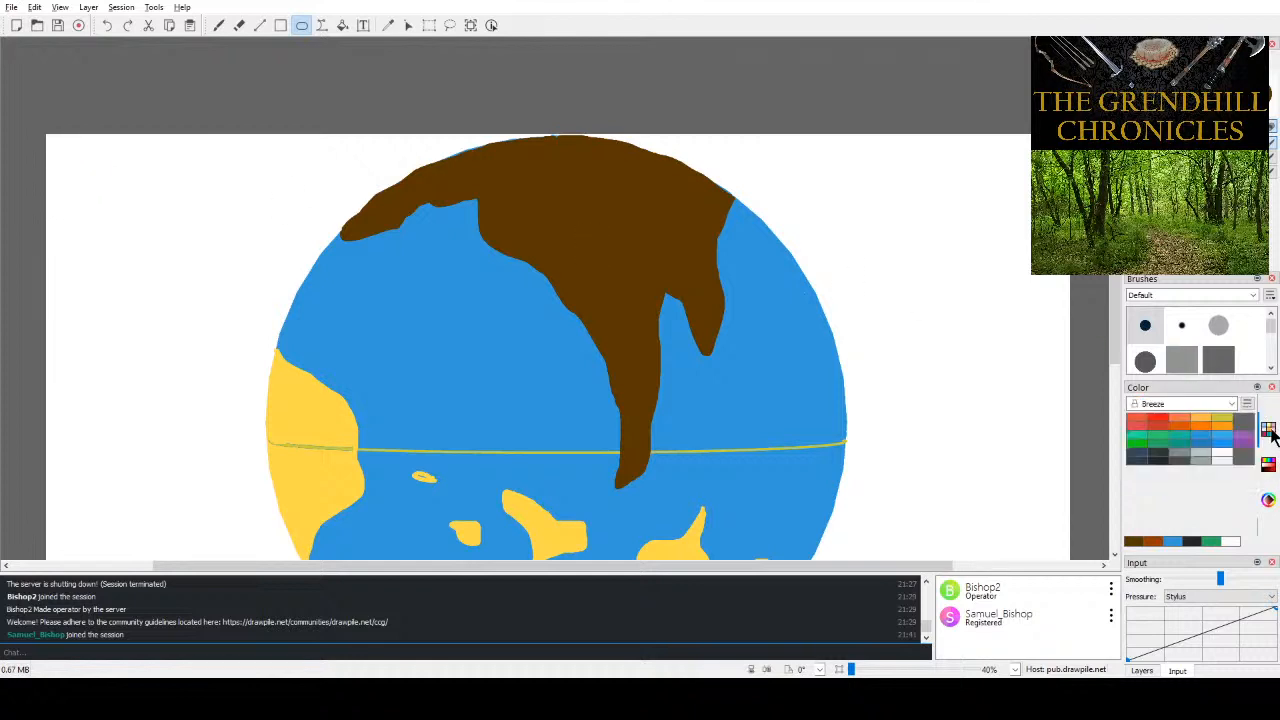
left_click(1200, 418)
left_click_drag(54, 142, 63, 151)
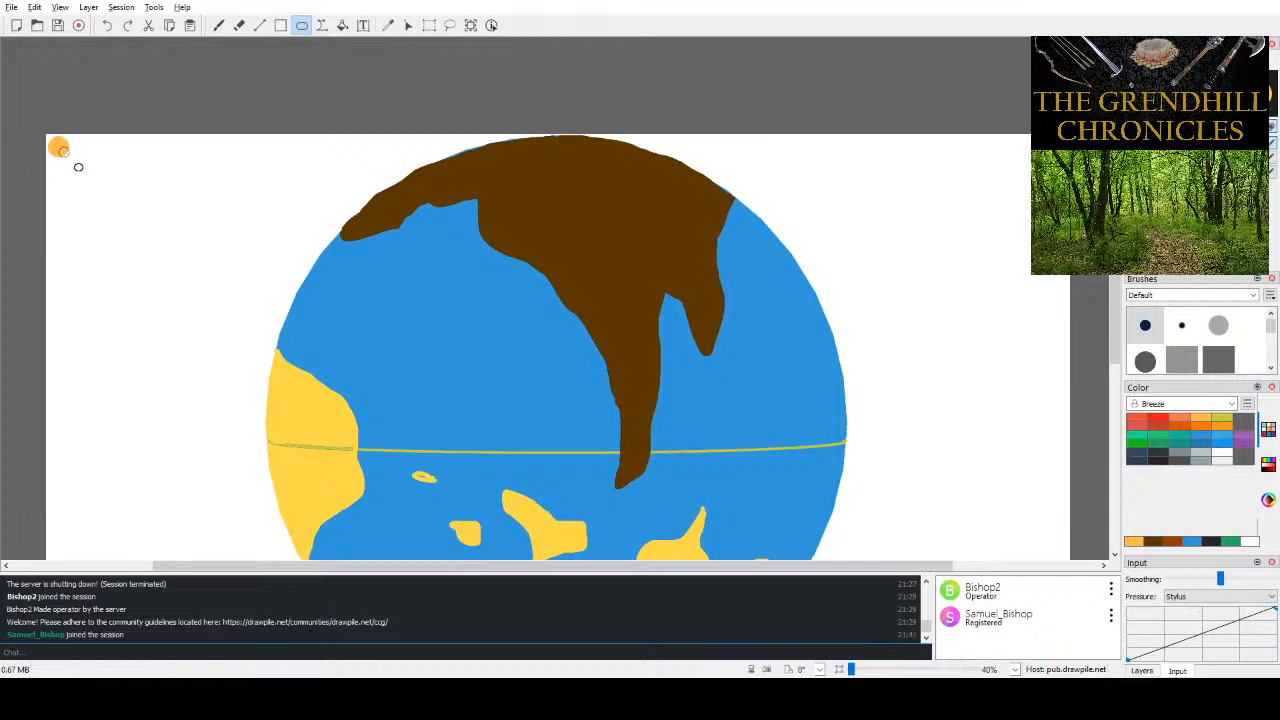
left_click_drag(78, 166, 78, 166)
- Draw a larger circle around the orange one in yellow with green component 255, and flood-fill its center with the same yellow
left_click(1267, 464)
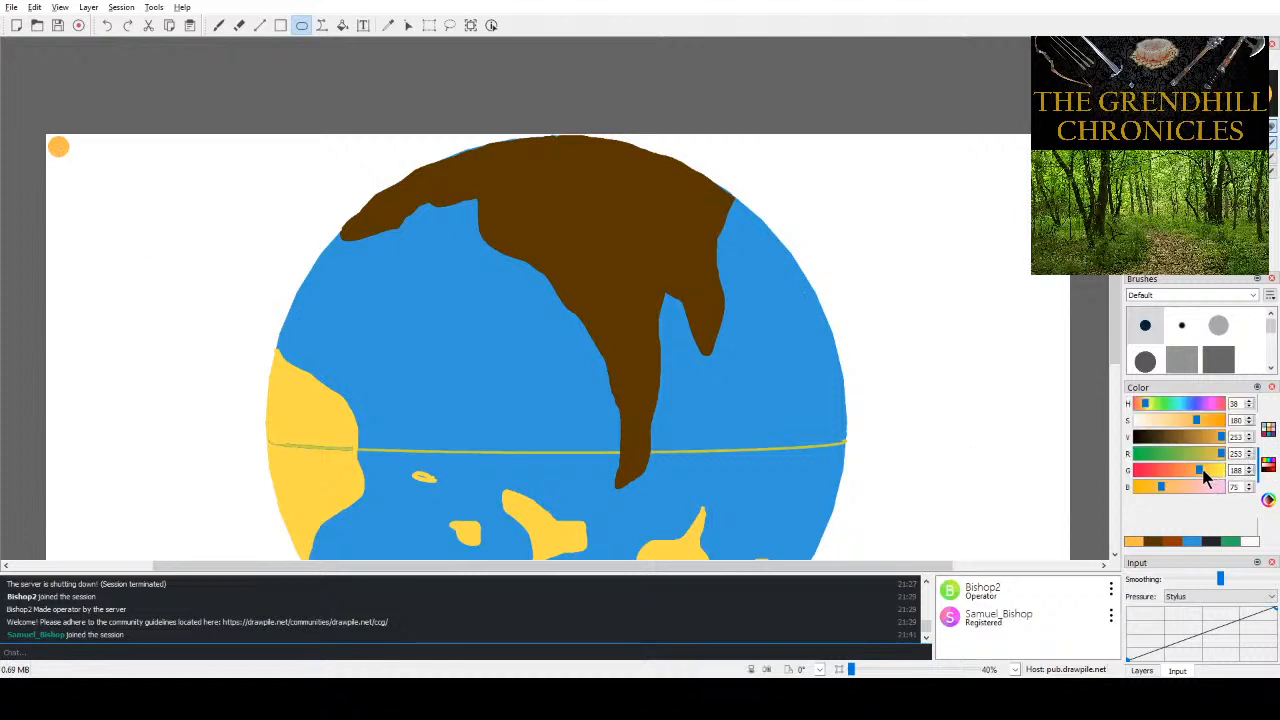
left_click_drag(1200, 470, 1226, 473)
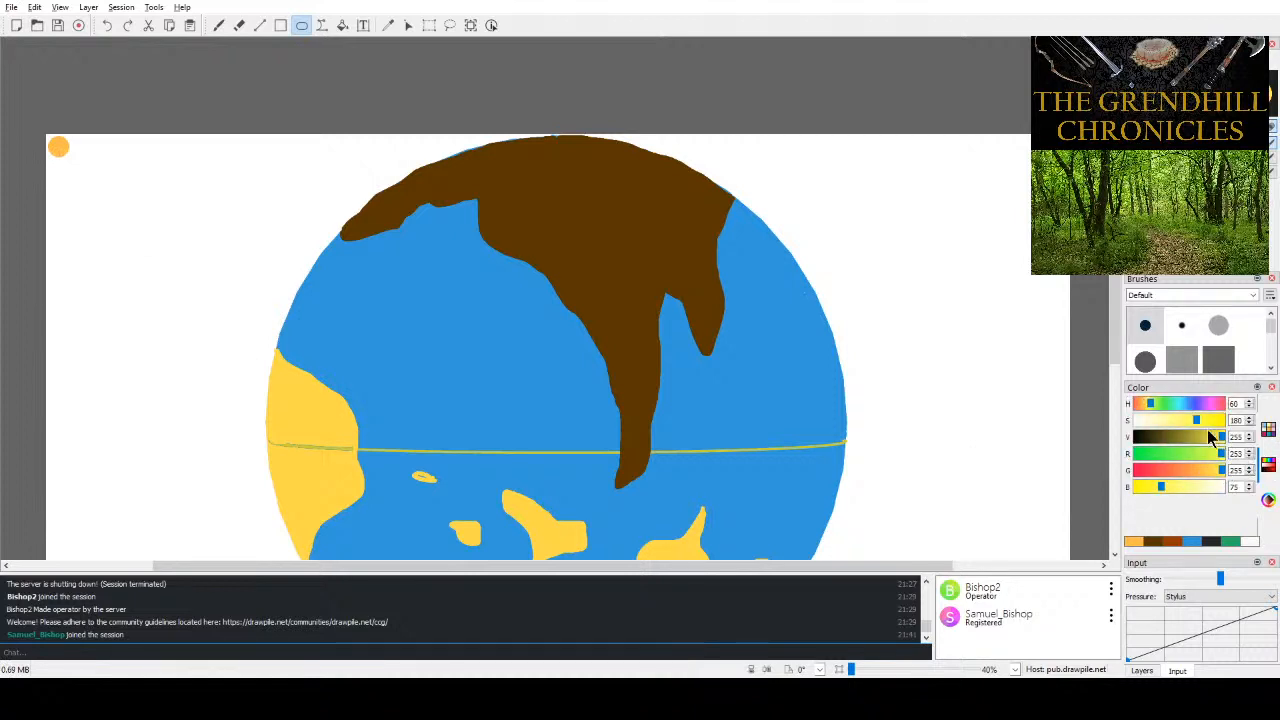
left_click_drag(71, 161, 15, 115)
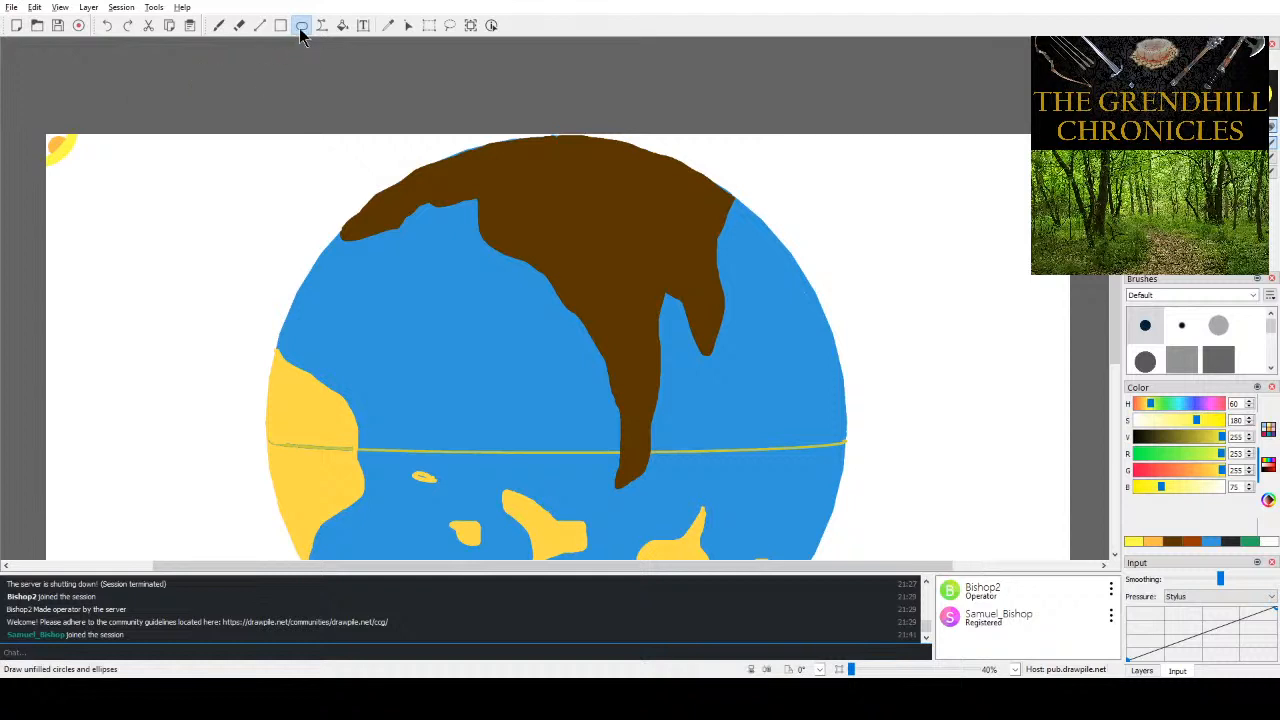
left_click(343, 25)
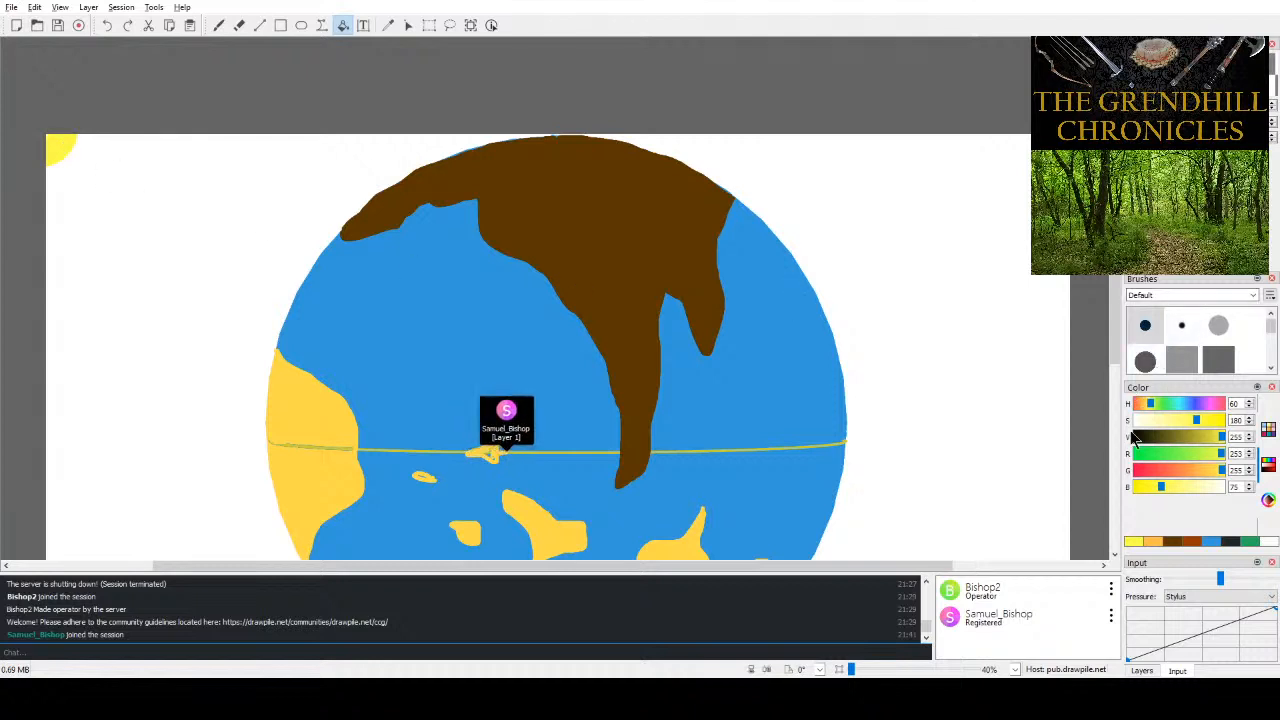
- Draw a tall, narrow near-black ellipse (RGB 35, 38, 41) with the Ellipse tool on the white background northwest of the globe
scroll(1052, 401, "down", 3)
scroll(1052, 401, "up", 1)
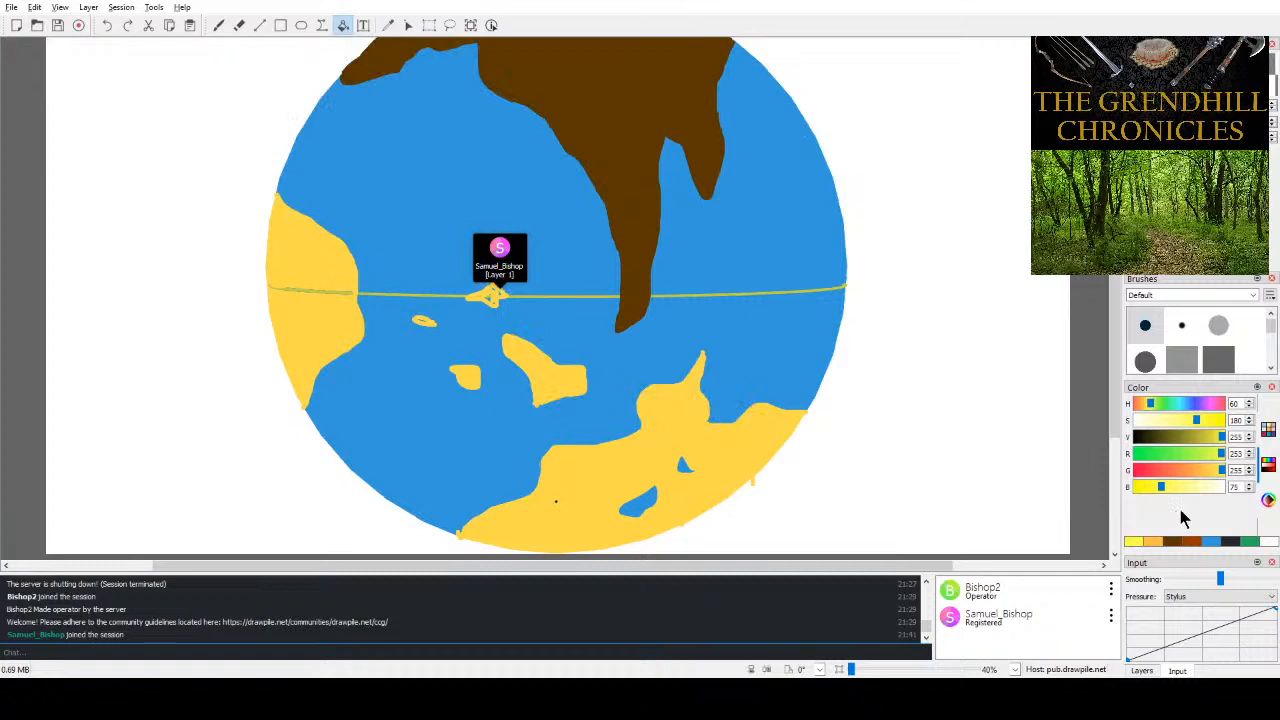
left_click(1235, 542)
scroll(995, 420, "up", 4)
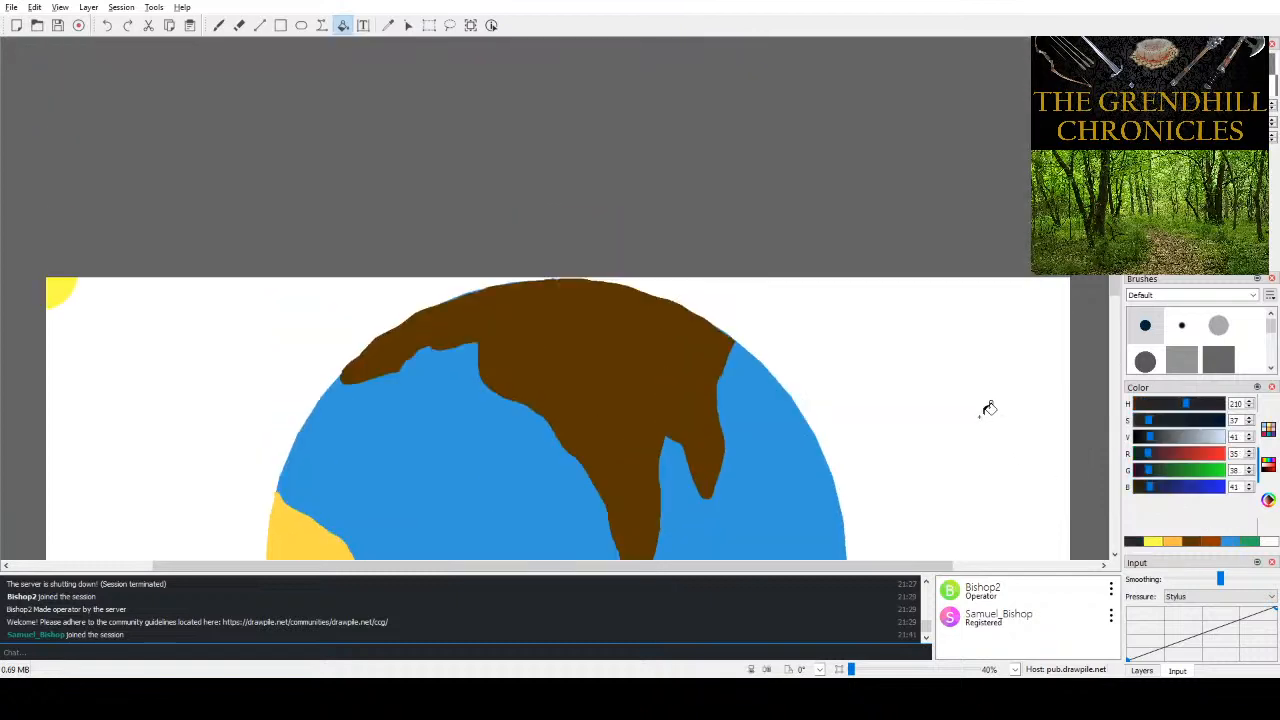
scroll(994, 414, "down", 4)
scroll(900, 360, "up", 3)
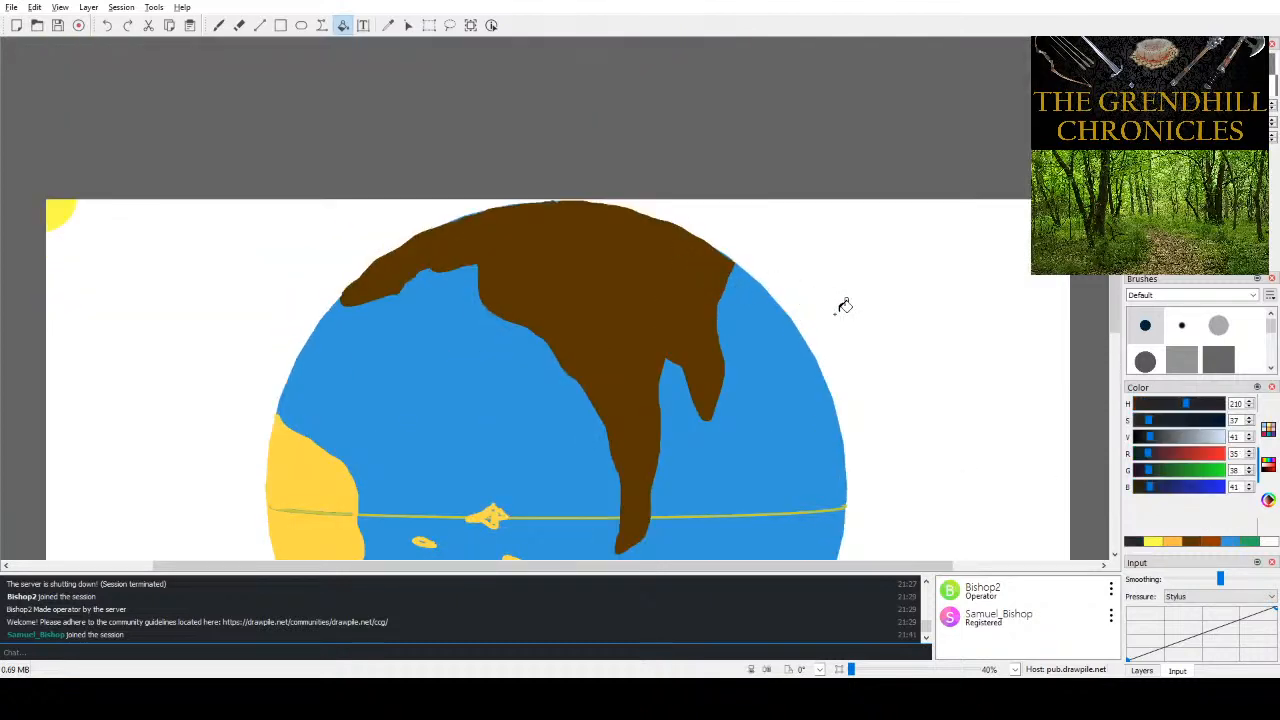
scroll(845, 305, "down", 3)
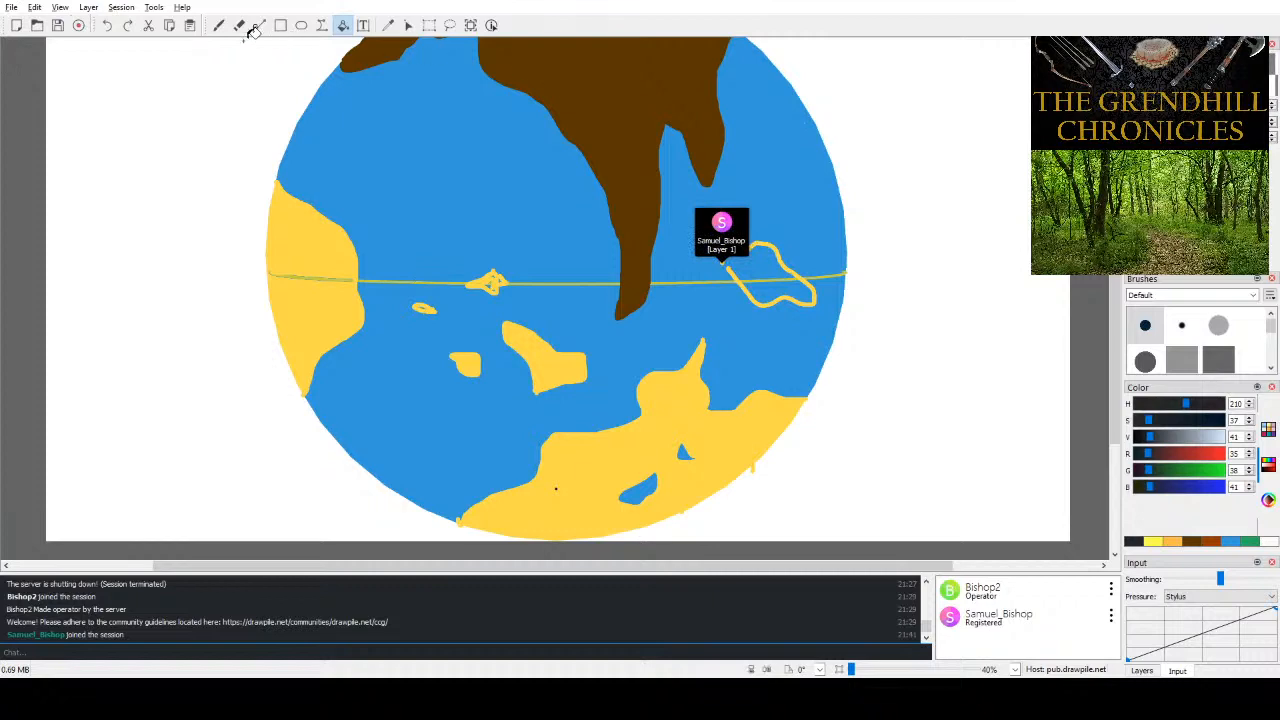
scroll(247, 95, "up", 3)
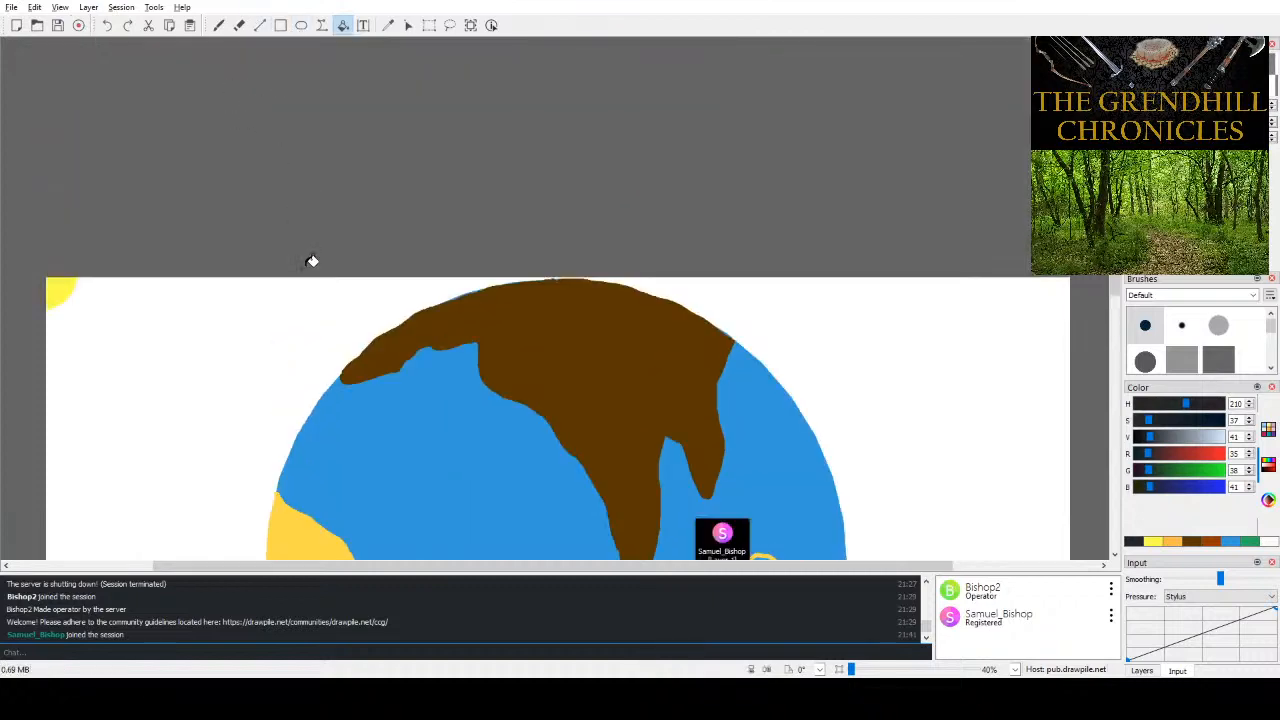
scroll(312, 261, "down", 3)
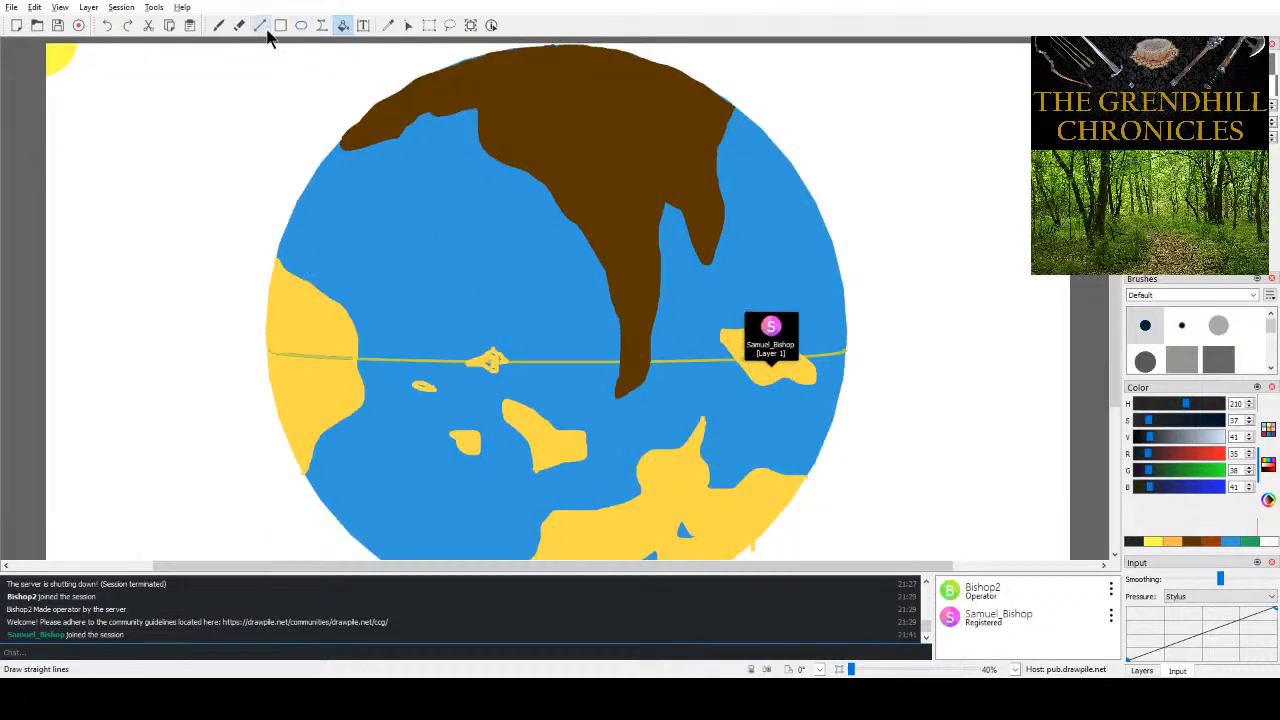
left_click(301, 25)
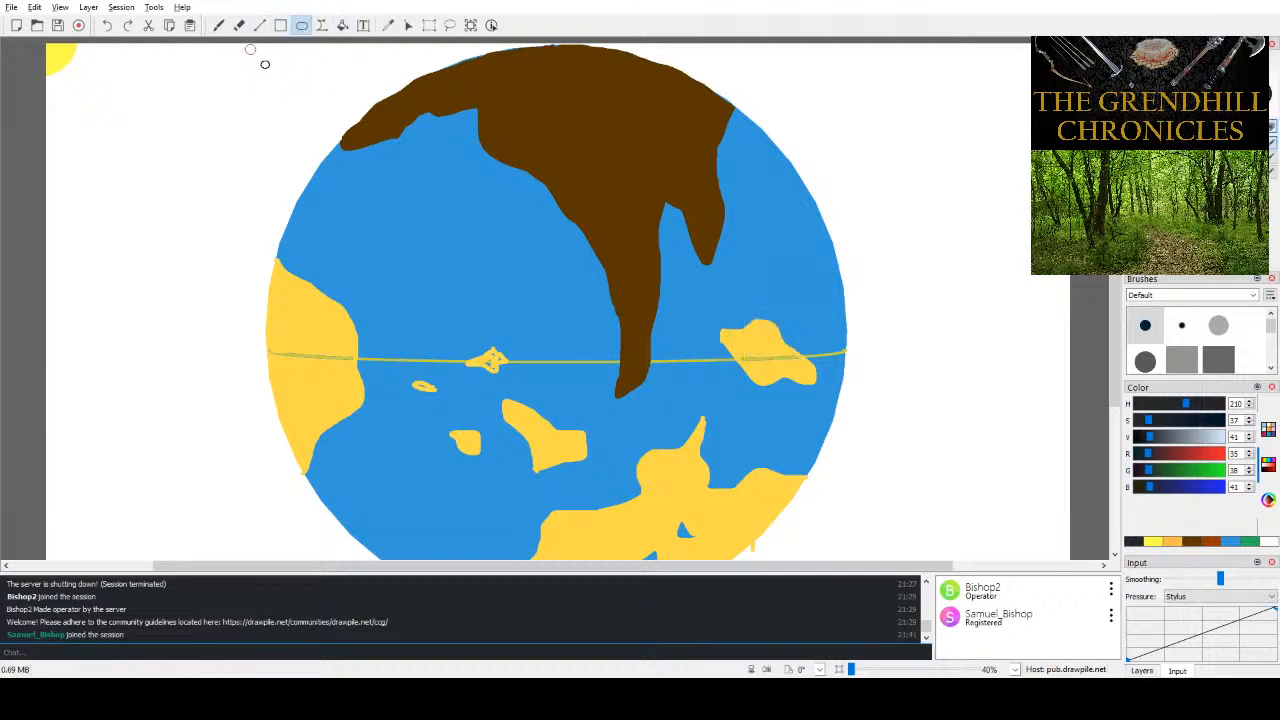
left_click_drag(250, 49, 259, 159)
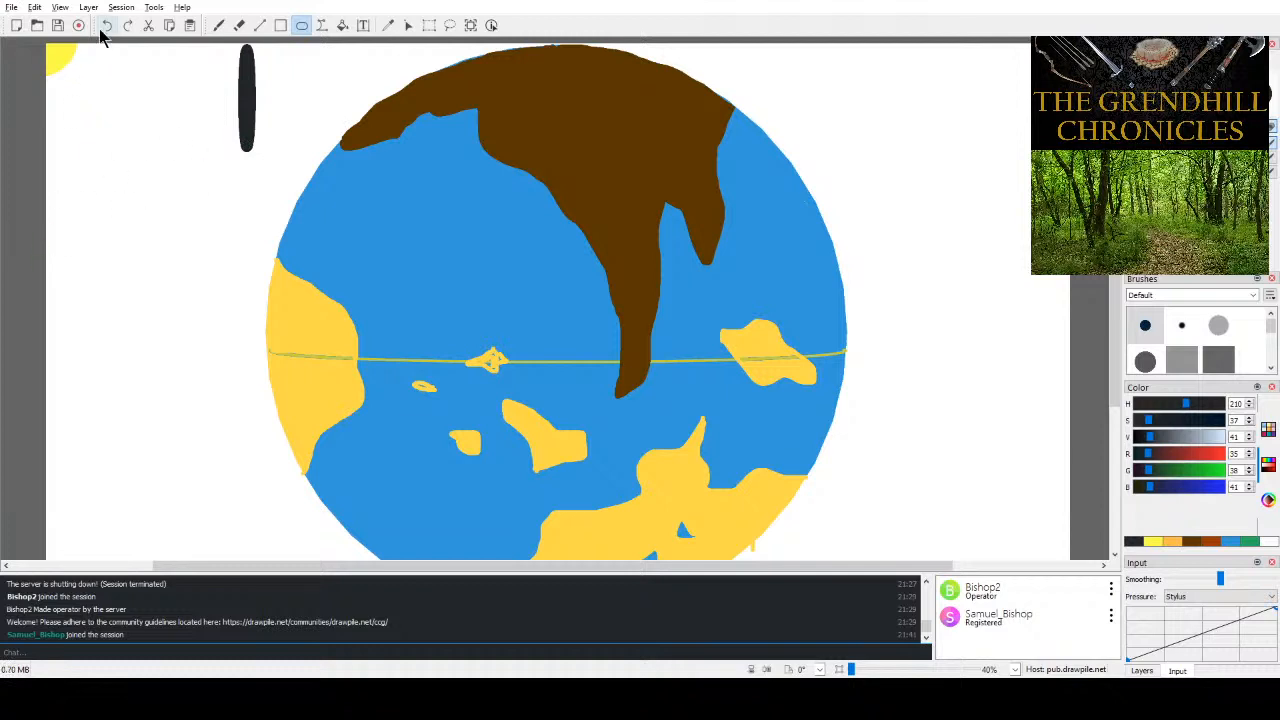
- Paint crossing near-black freehand strokes over the white background west and northwest of the globe, dividing it into sections
left_click(219, 25)
left_click_drag(192, 140, 212, 50)
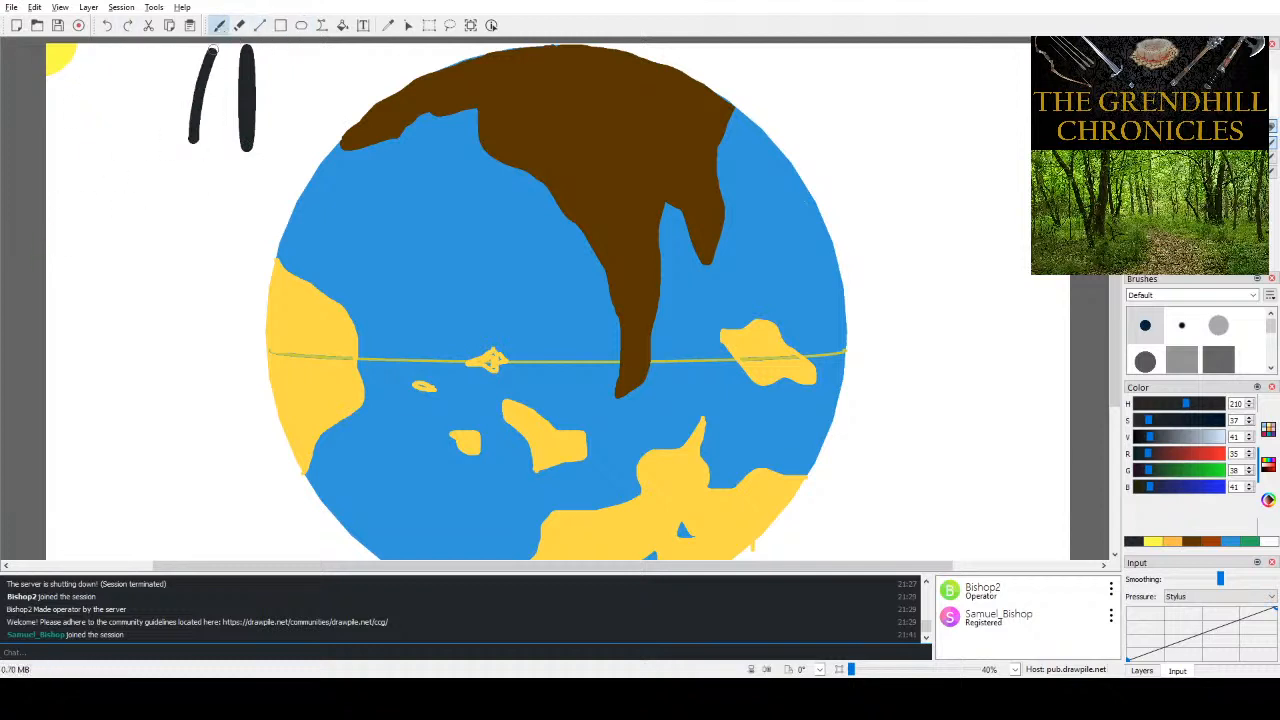
left_click_drag(268, 116, 46, 152)
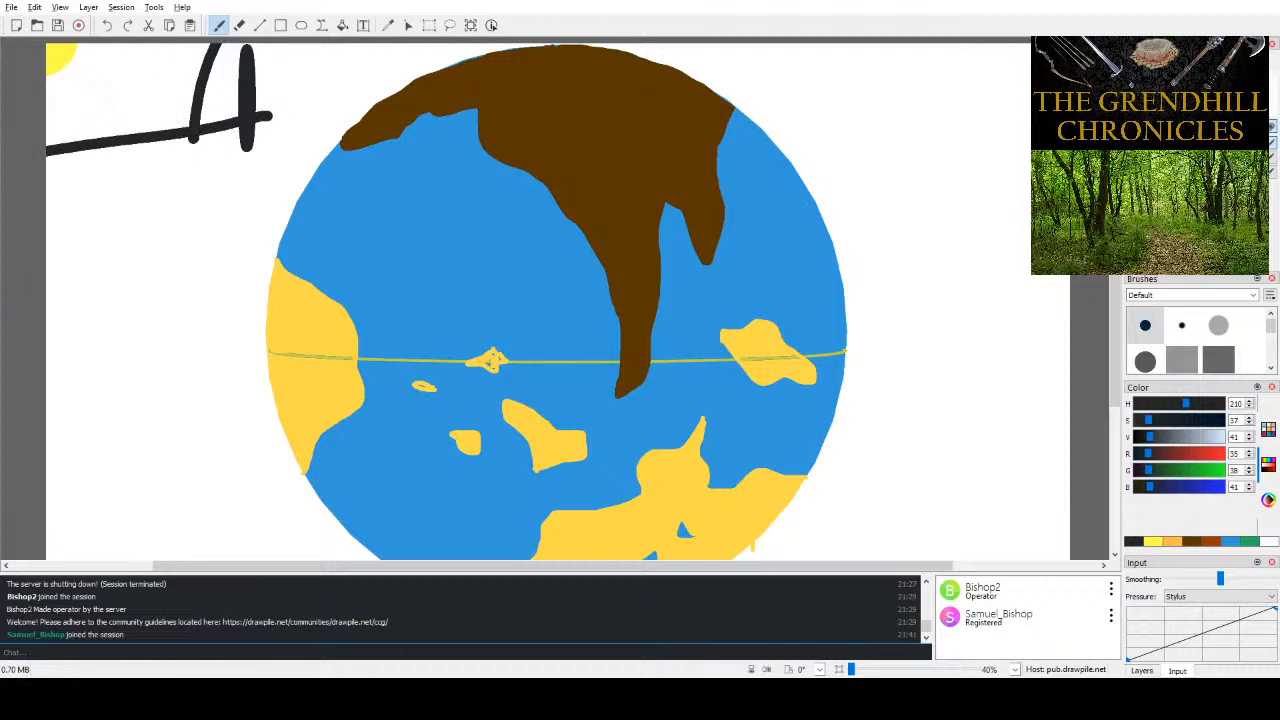
mouse_move(48, 348)
left_mouse_down()
mouse_move(109, 292)
mouse_move(226, 96)
left_mouse_up()
mouse_move(313, 75)
left_mouse_down()
mouse_move(140, 261)
mouse_move(56, 292)
left_mouse_up()
mouse_move(64, 195)
left_mouse_down()
mouse_move(183, 395)
mouse_move(245, 565)
left_mouse_up()
- Paint crossing near-black strokes over the white background southwest of the globe, reaching the canvas's bottom edge
scroll(145, 339, "down", 3)
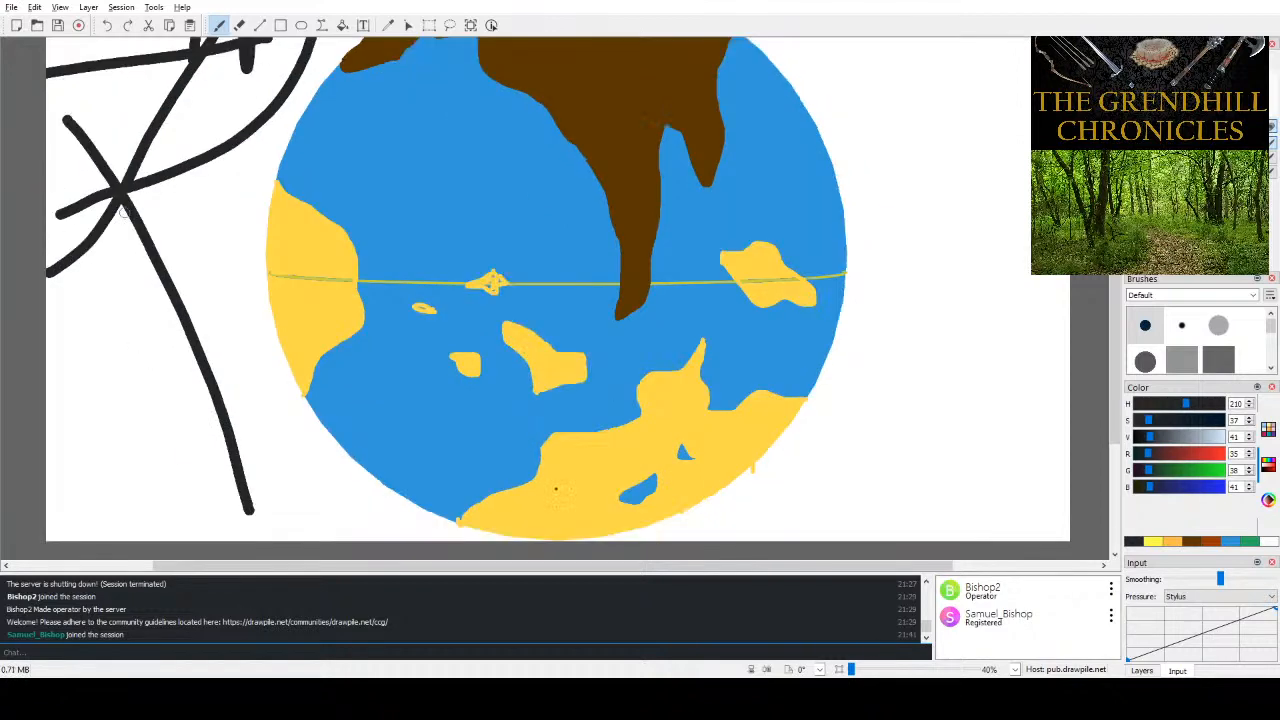
left_click_drag(212, 142, 105, 385)
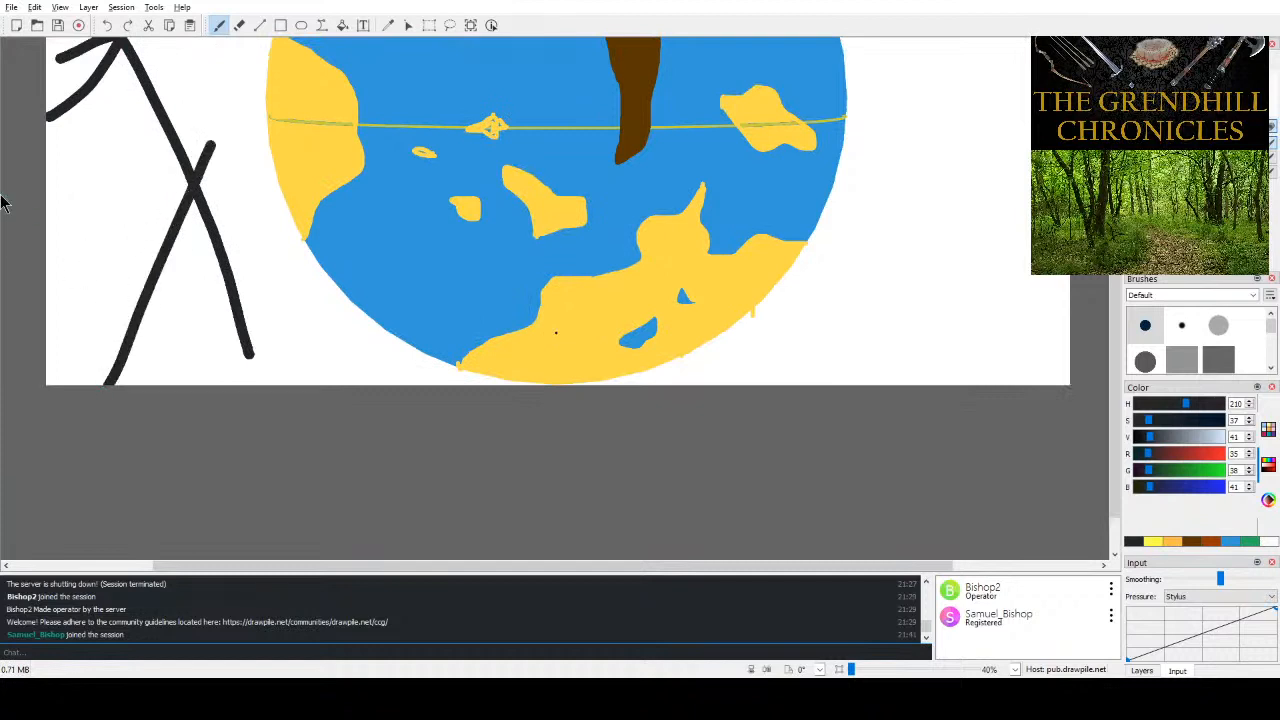
mouse_move(2, 202)
left_mouse_down()
mouse_move(200, 280)
mouse_move(320, 386)
left_mouse_up()
left_click_drag(338, 318, 246, 392)
- Divide the white background east of the globe with near-black freehand strokes running between the globe and the canvas edges
mouse_move(905, 273)
left_mouse_down()
mouse_move(890, 384)
mouse_move(1030, 250)
left_mouse_up()
scroll(886, 360, "up", 3)
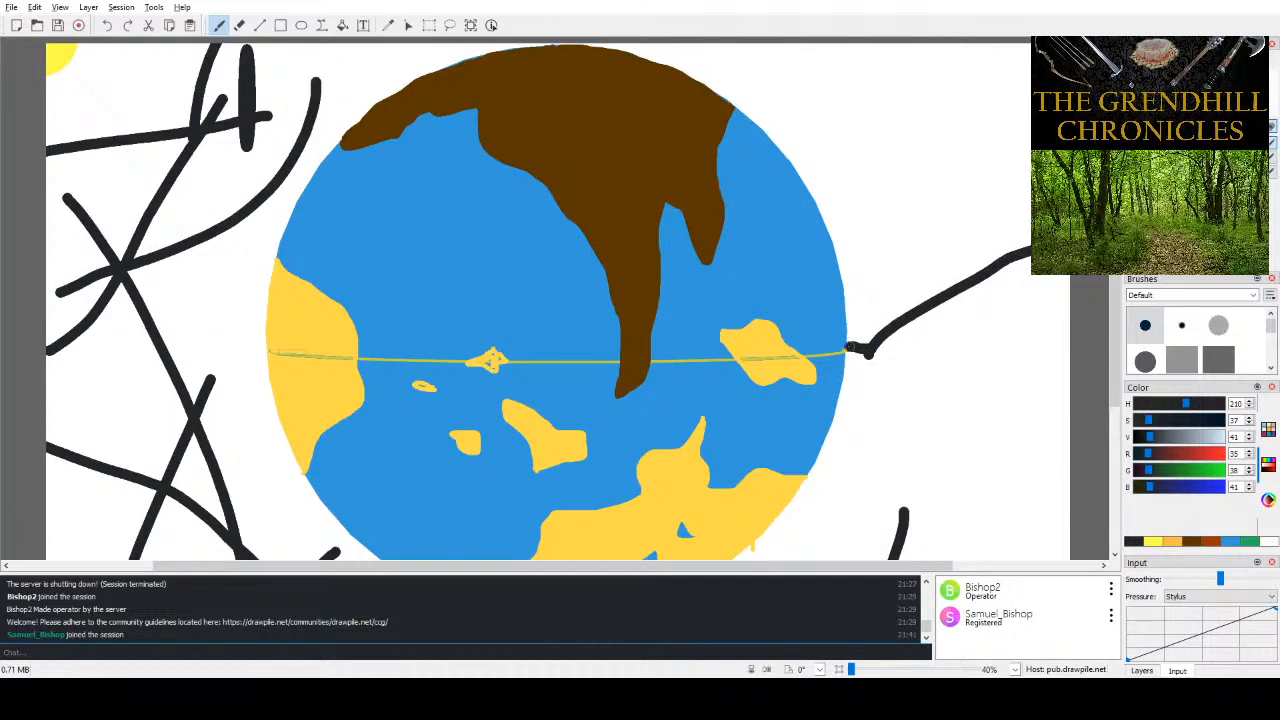
left_click_drag(887, 298, 908, 548)
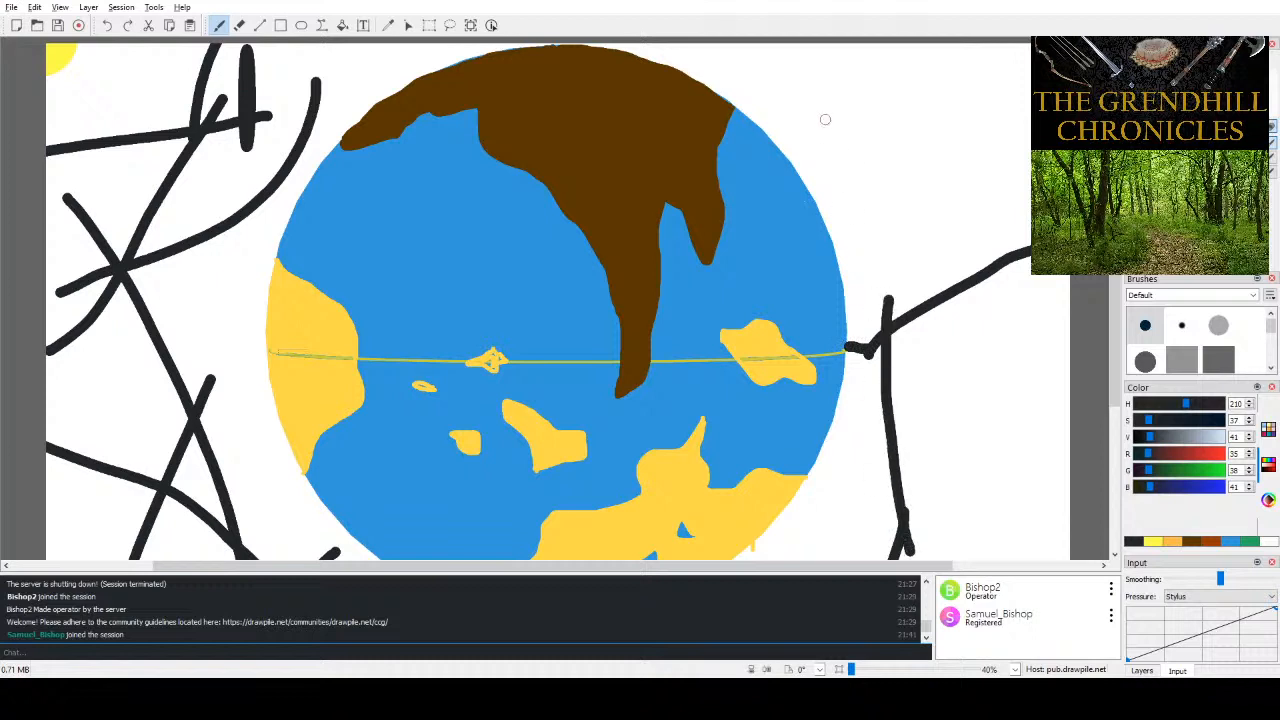
left_click_drag(895, 196, 1068, 362)
left_click_drag(947, 398, 1040, 268)
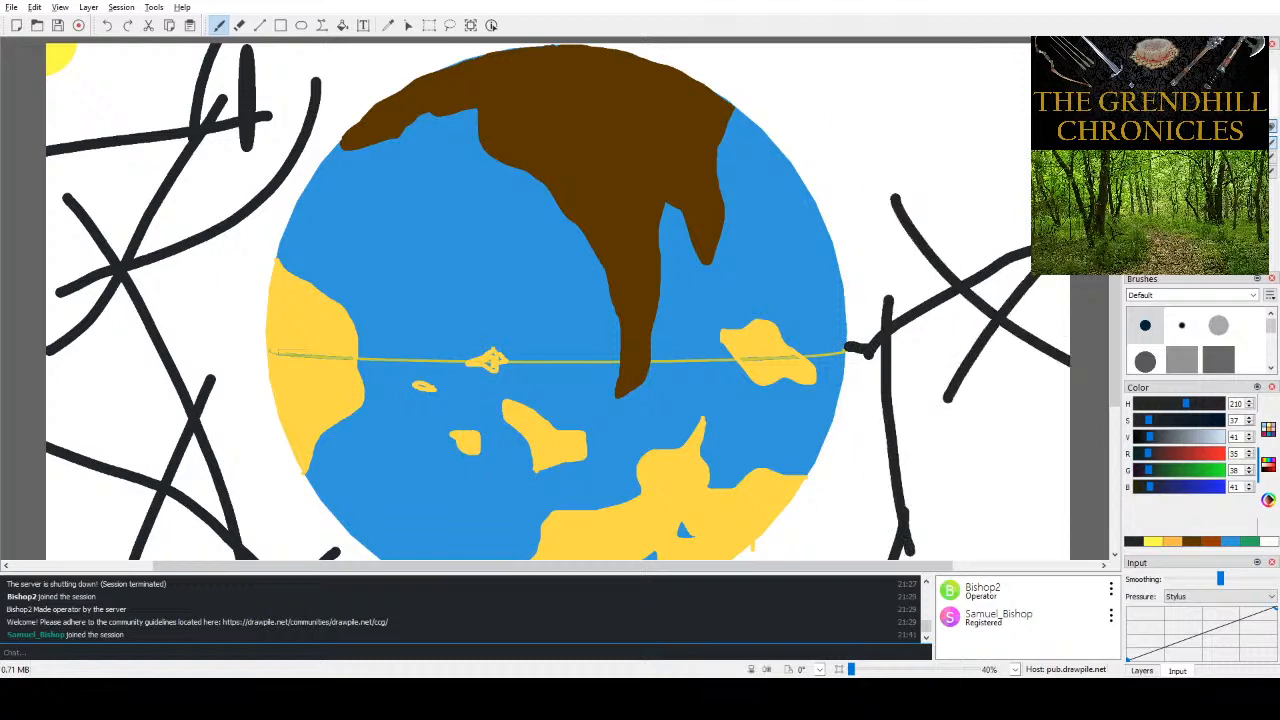
left_click_drag(1028, 118, 835, 47)
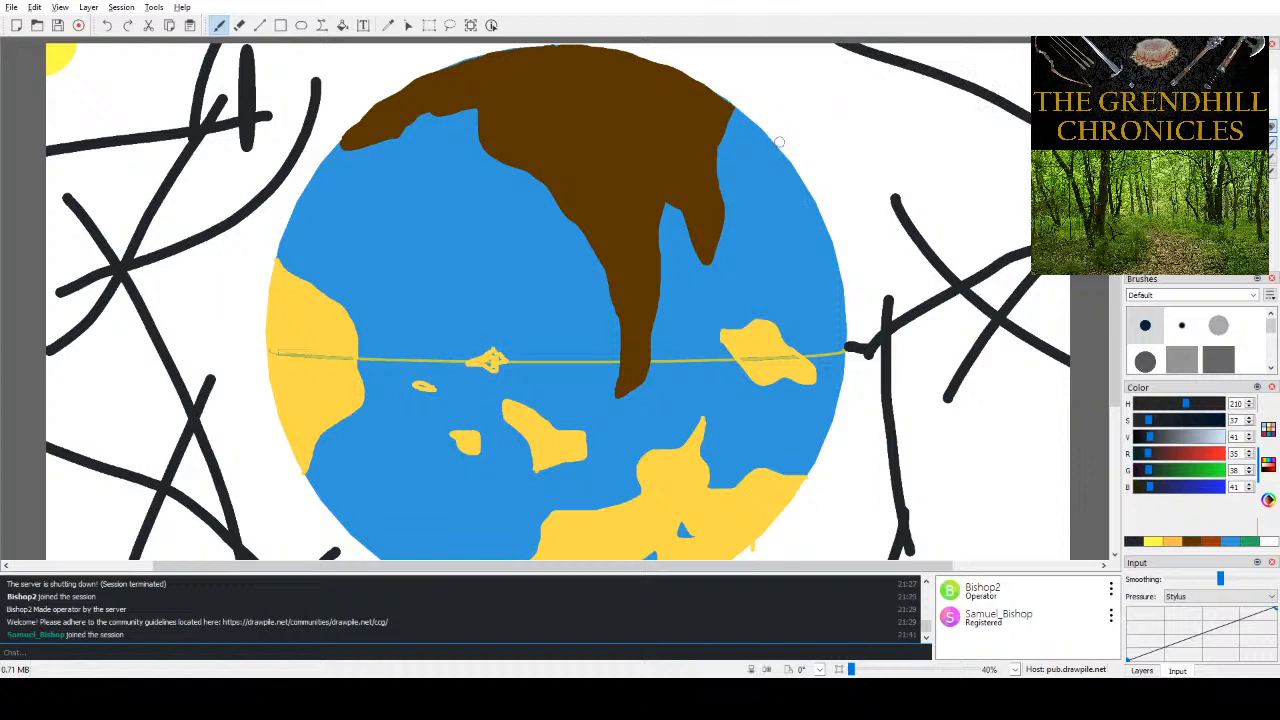
mouse_move(779, 142)
left_mouse_down()
mouse_move(922, 56)
mouse_move(993, 52)
left_mouse_up()
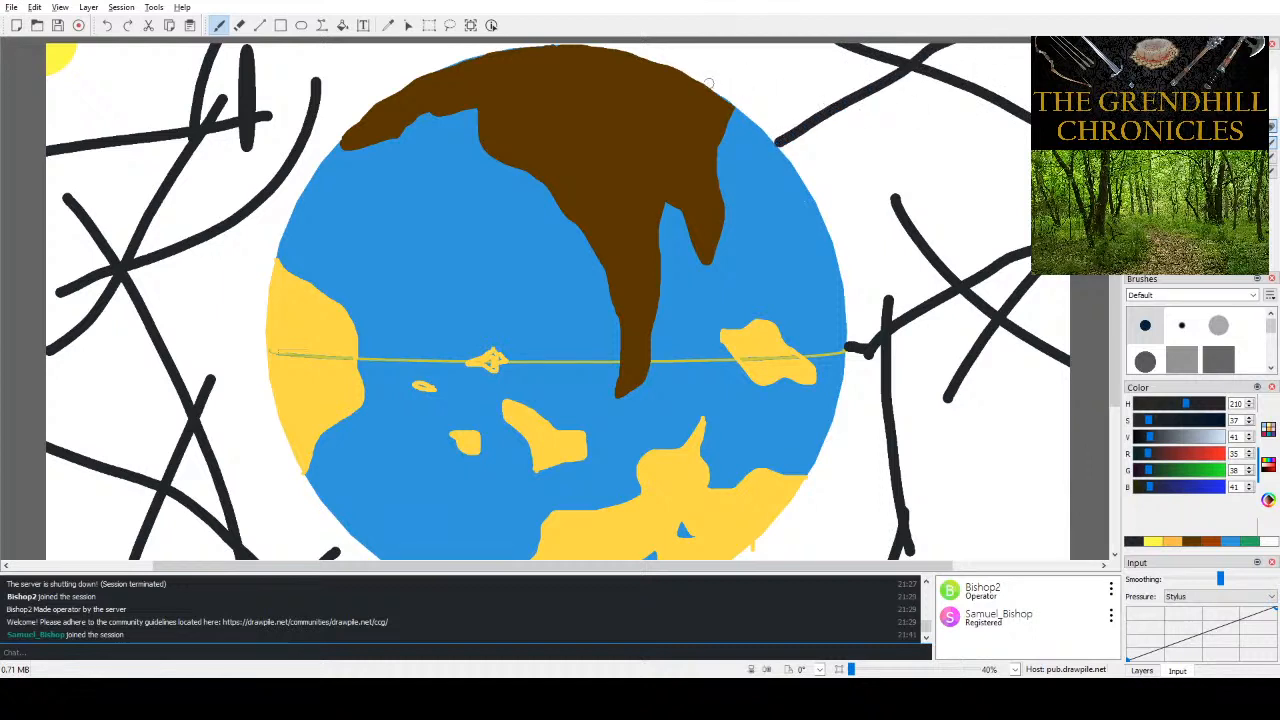
- Add short near-black strokes joining the globe's edge to the canvas top and to the existing lines on its west and southwest sides
left_click_drag(702, 78, 717, 44)
left_click_drag(372, 100, 325, 42)
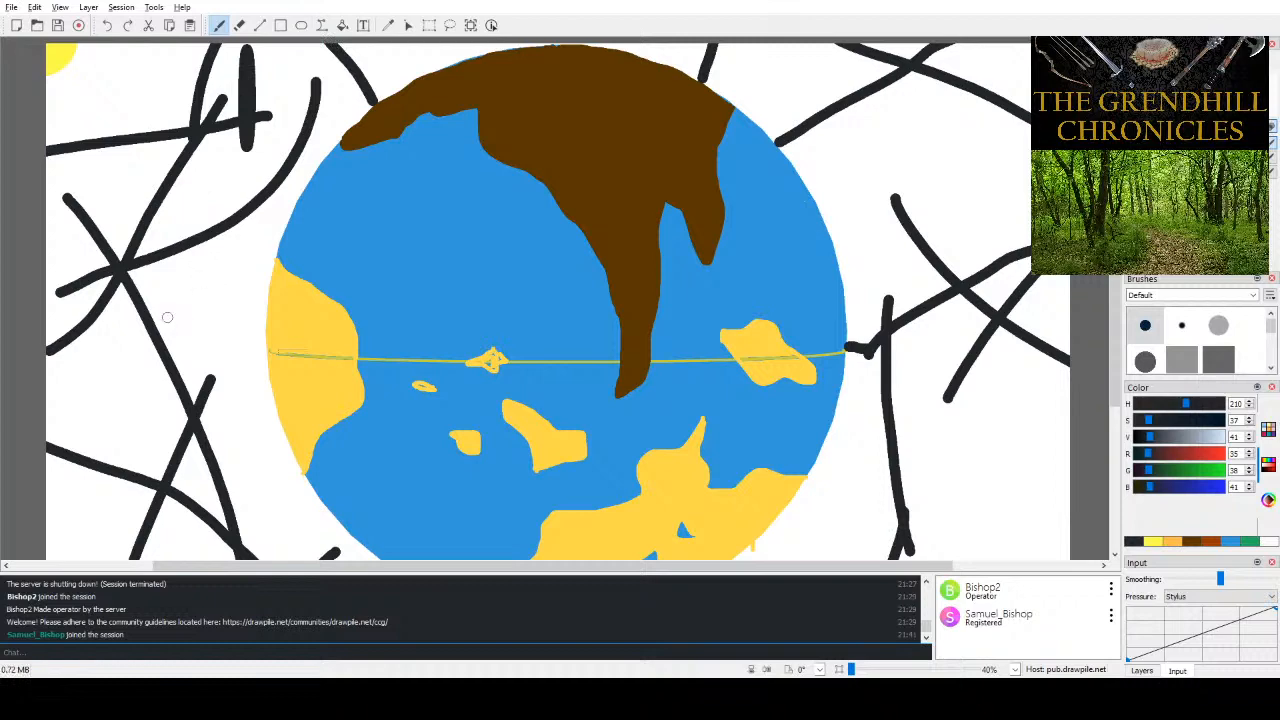
left_click_drag(100, 316, 255, 280)
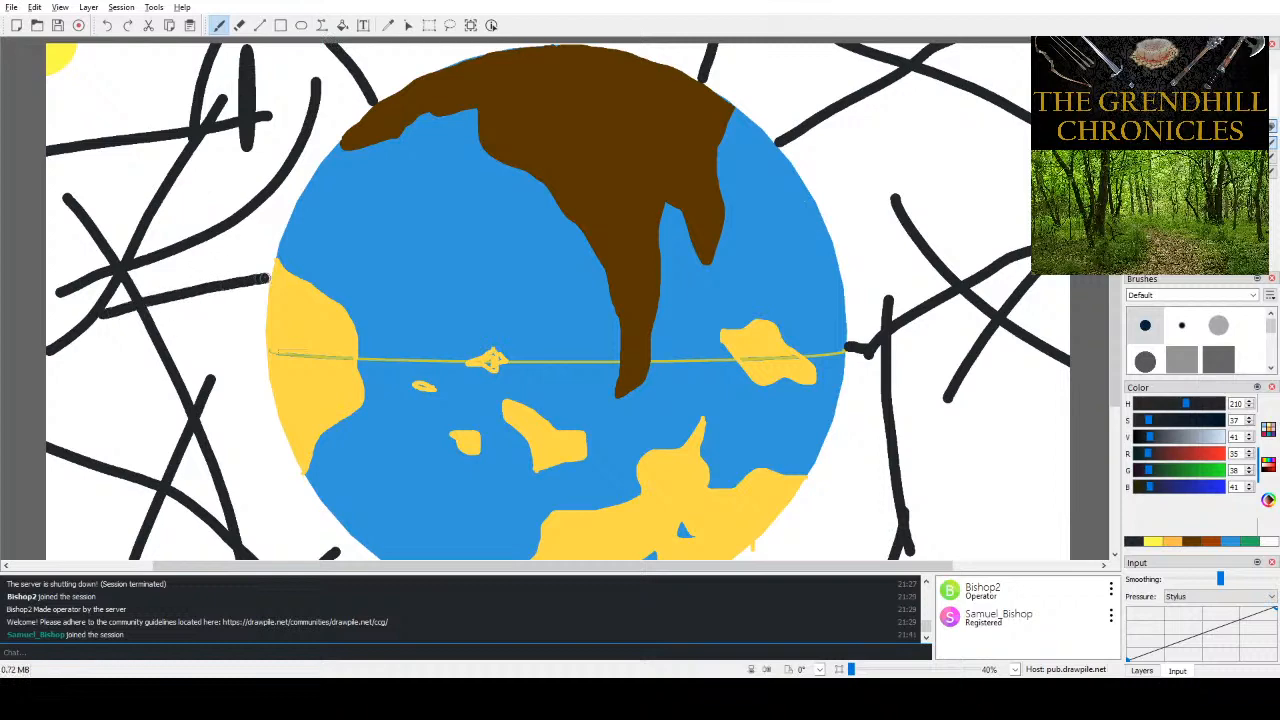
scroll(266, 341, "down", 5)
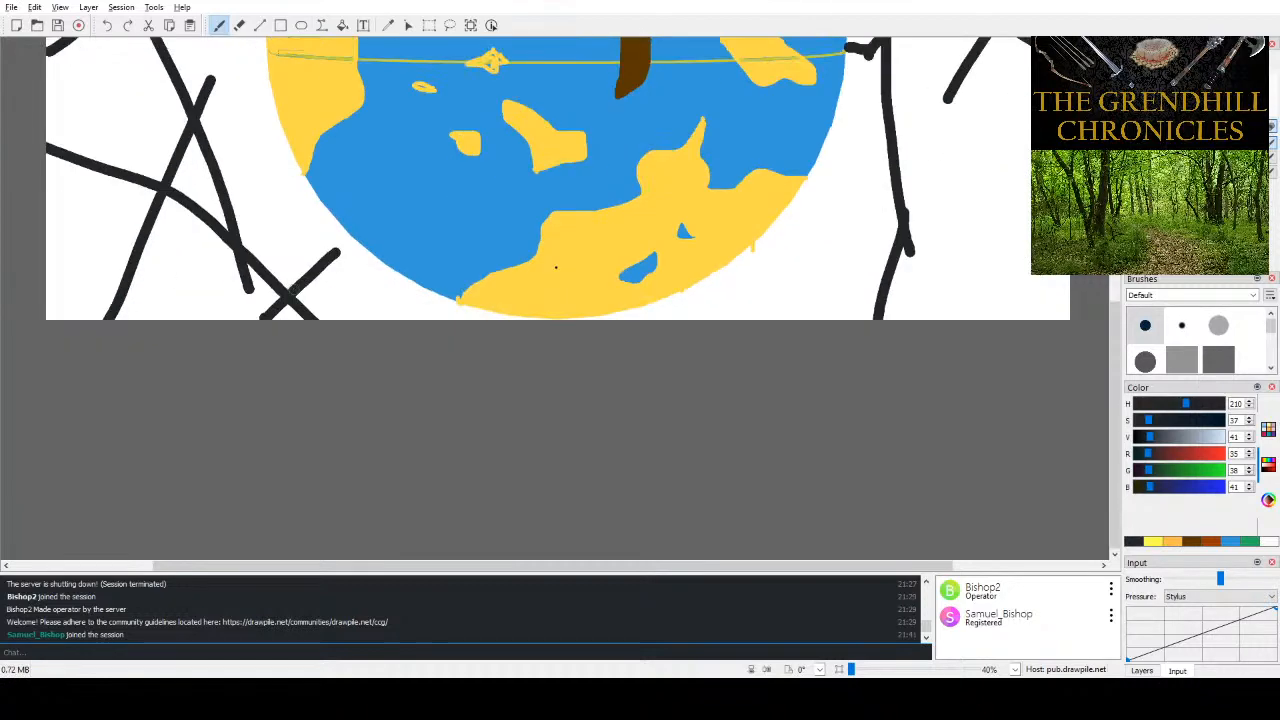
left_click_drag(348, 240, 337, 254)
- Flood-fill the background sections around the sun, above the globe and along the upper west edge with near-black
scroll(556, 267, "up", 8)
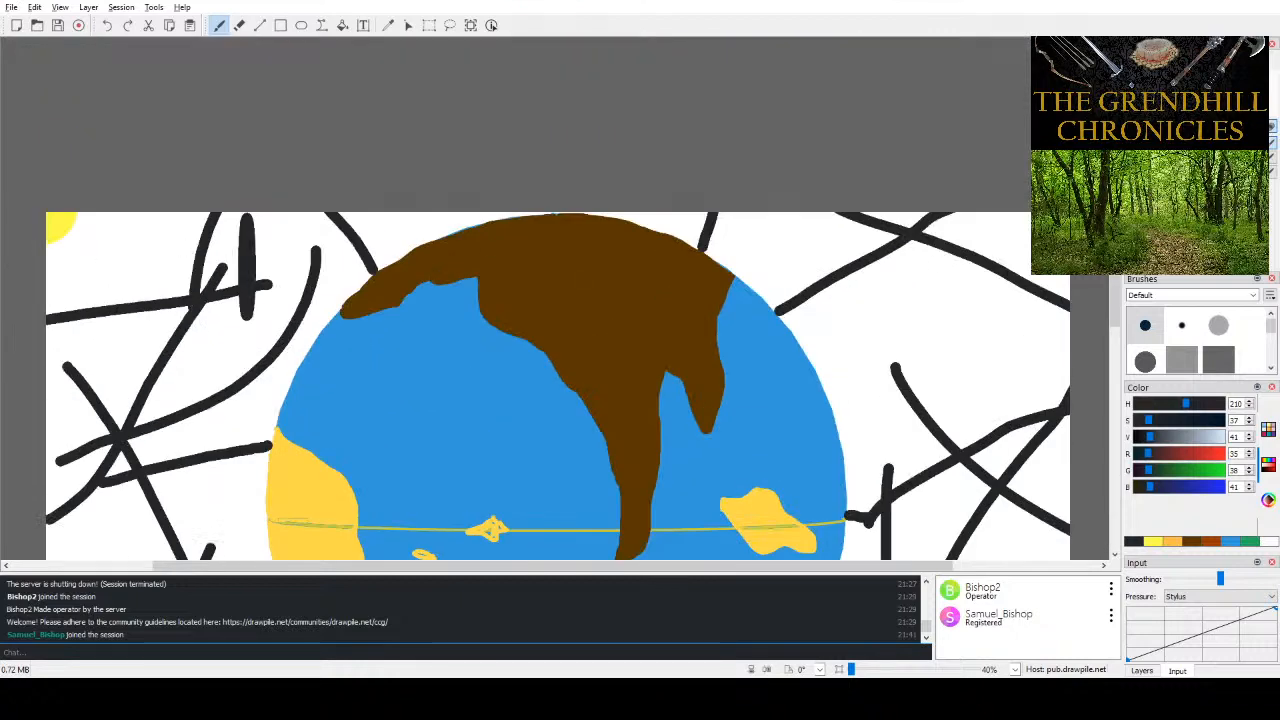
left_click(342, 25)
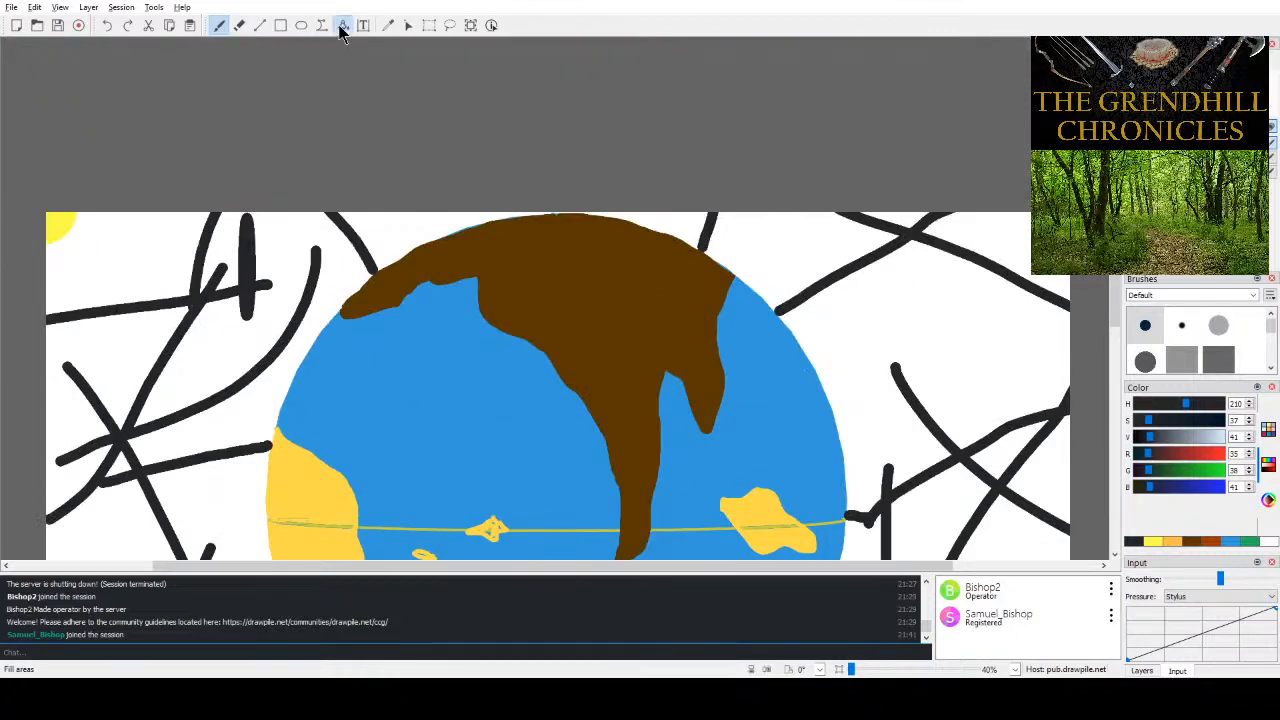
left_click(138, 246)
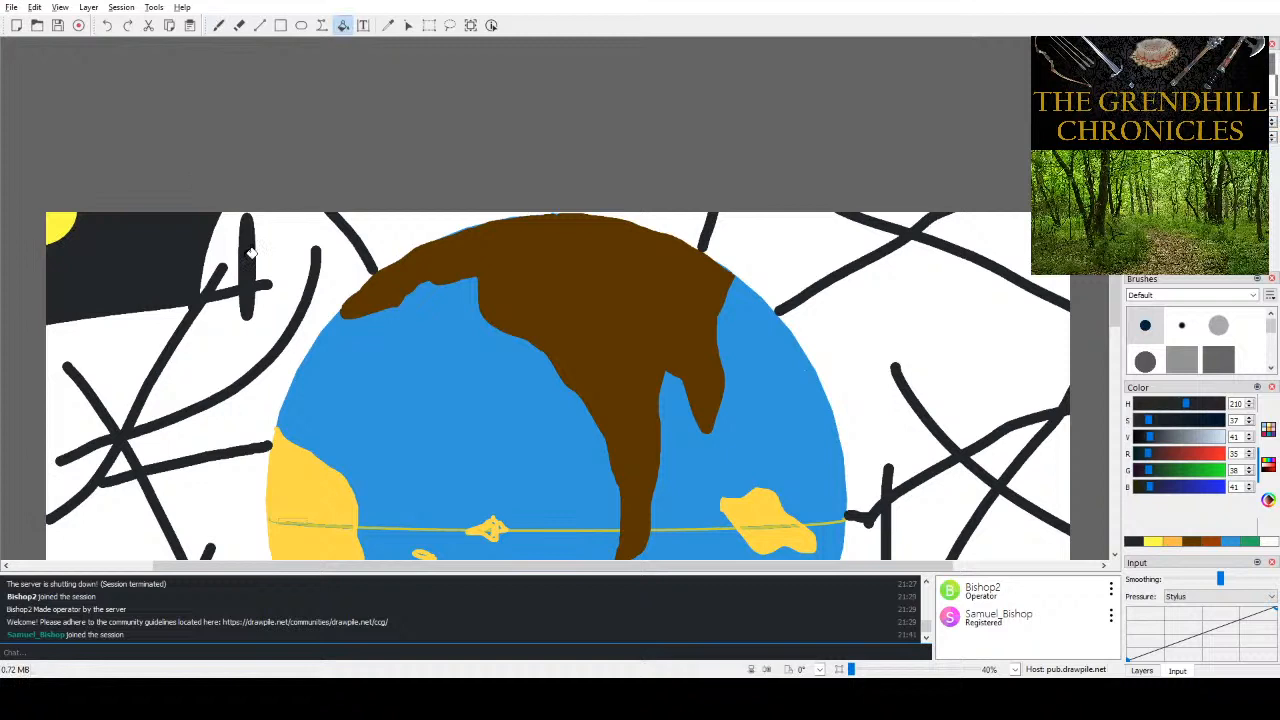
left_click(360, 228)
left_click(119, 351)
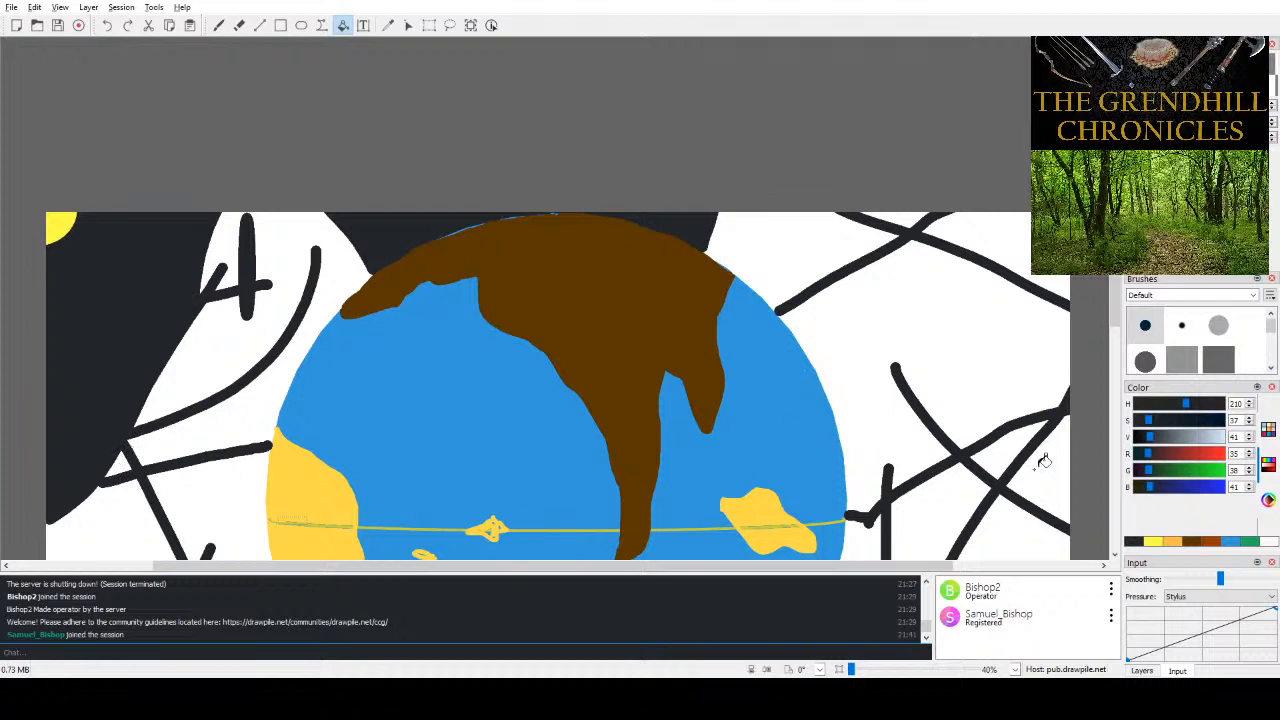
- Change the color to pure black with value 0 and saturation 255, and flood-fill the section above the globe with it
left_click(1143, 438)
left_click_drag(1146, 446, 1215, 420)
left_click(382, 232)
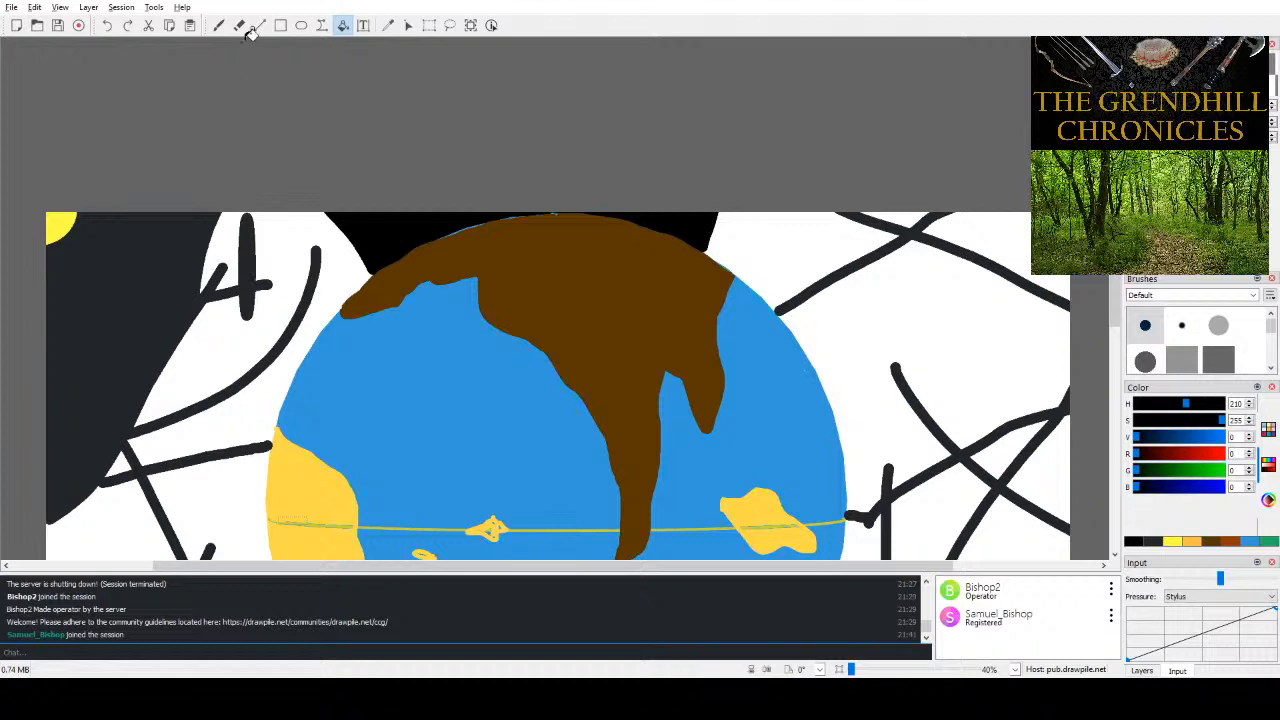
- Paint pure black freehand strokes across the dark area northwest of the globe, out to its edge, and one diagonal stroke to the southwest
left_click(219, 25)
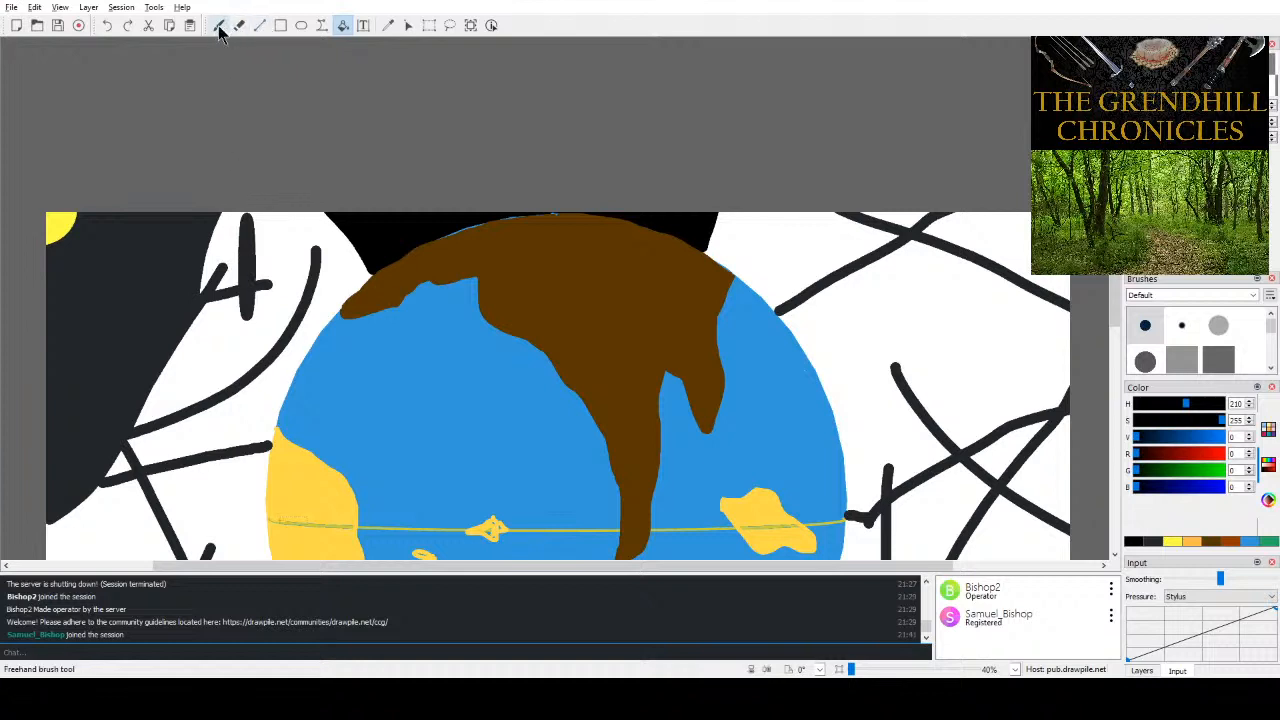
left_click_drag(185, 352, 152, 214)
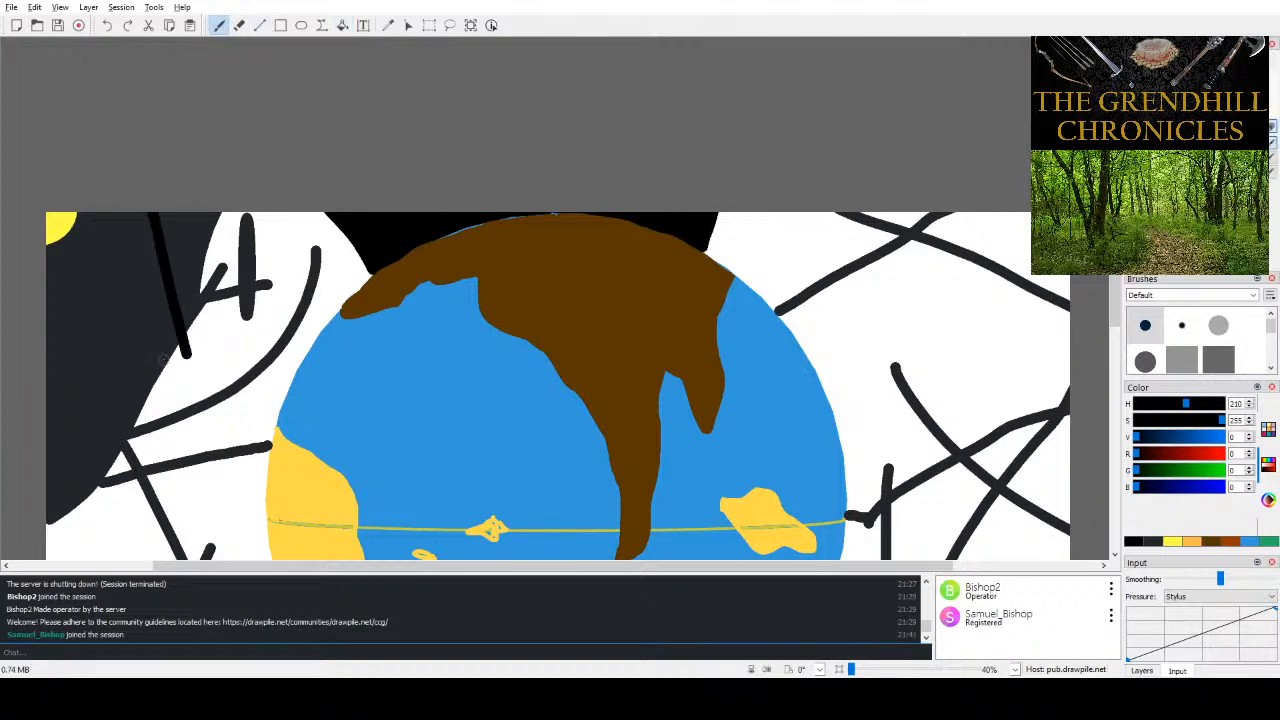
left_click_drag(200, 368, 66, 347)
left_click_drag(193, 350, 289, 385)
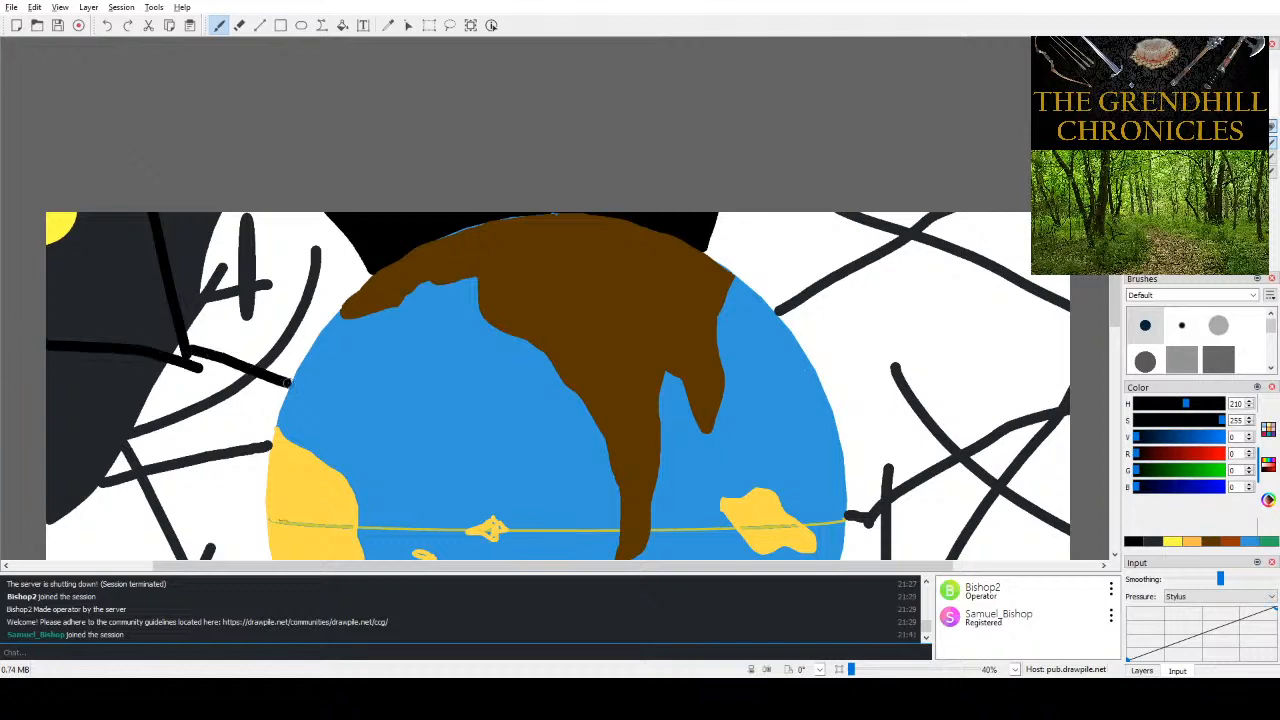
scroll(241, 427, "down", 5)
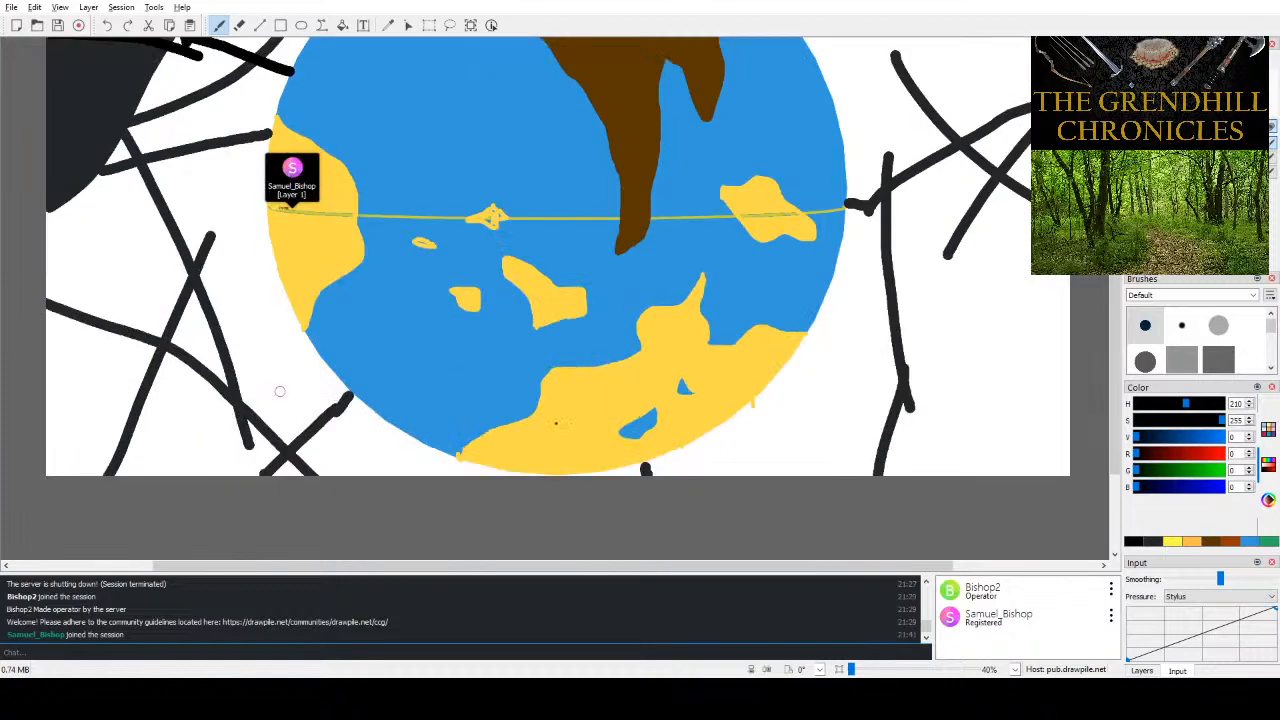
left_click_drag(169, 474, 305, 340)
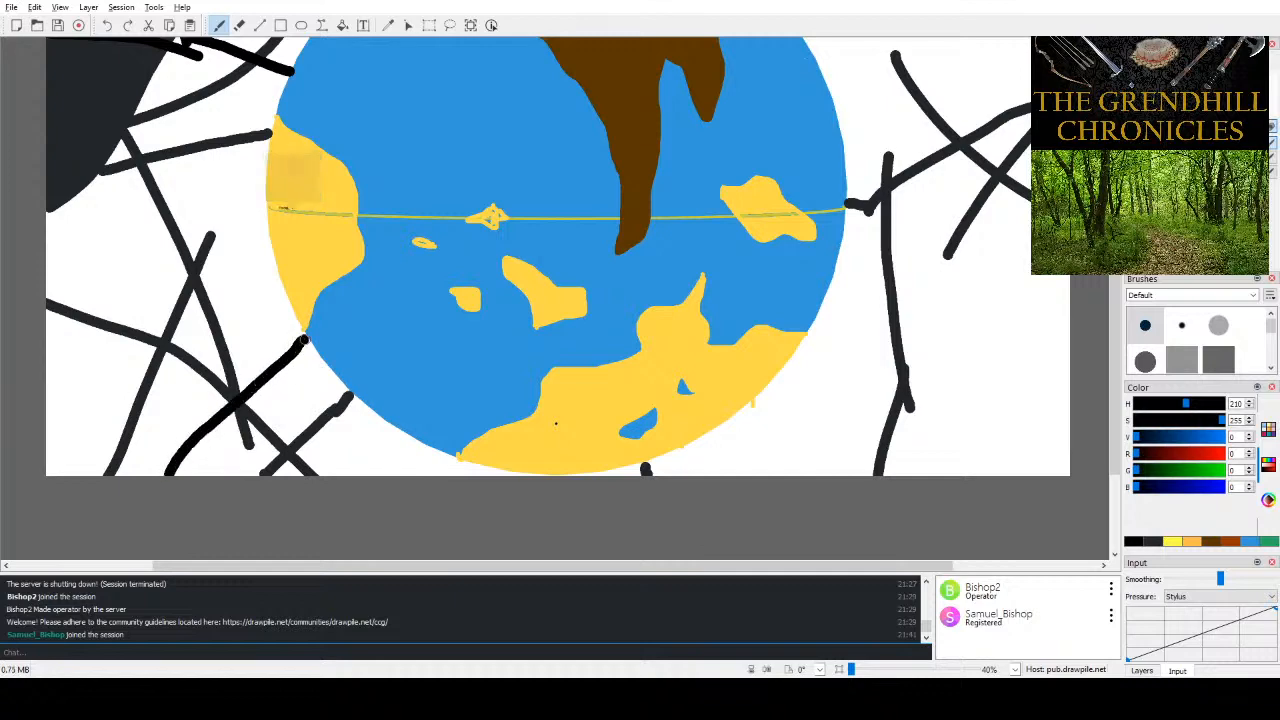
- Paint two long crossing black strokes down the background west of the globe, and activate the Flood Fill tool
scroll(400, 430, "up", 5)
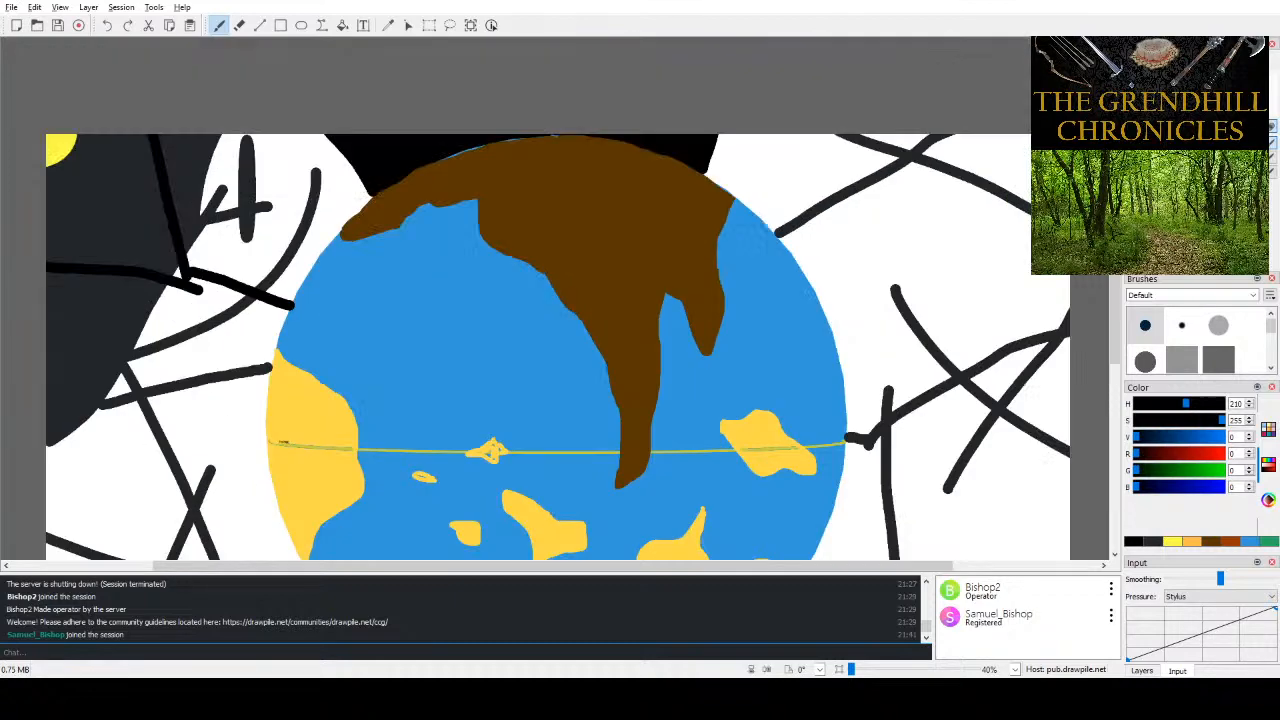
scroll(413, 421, "down", 3)
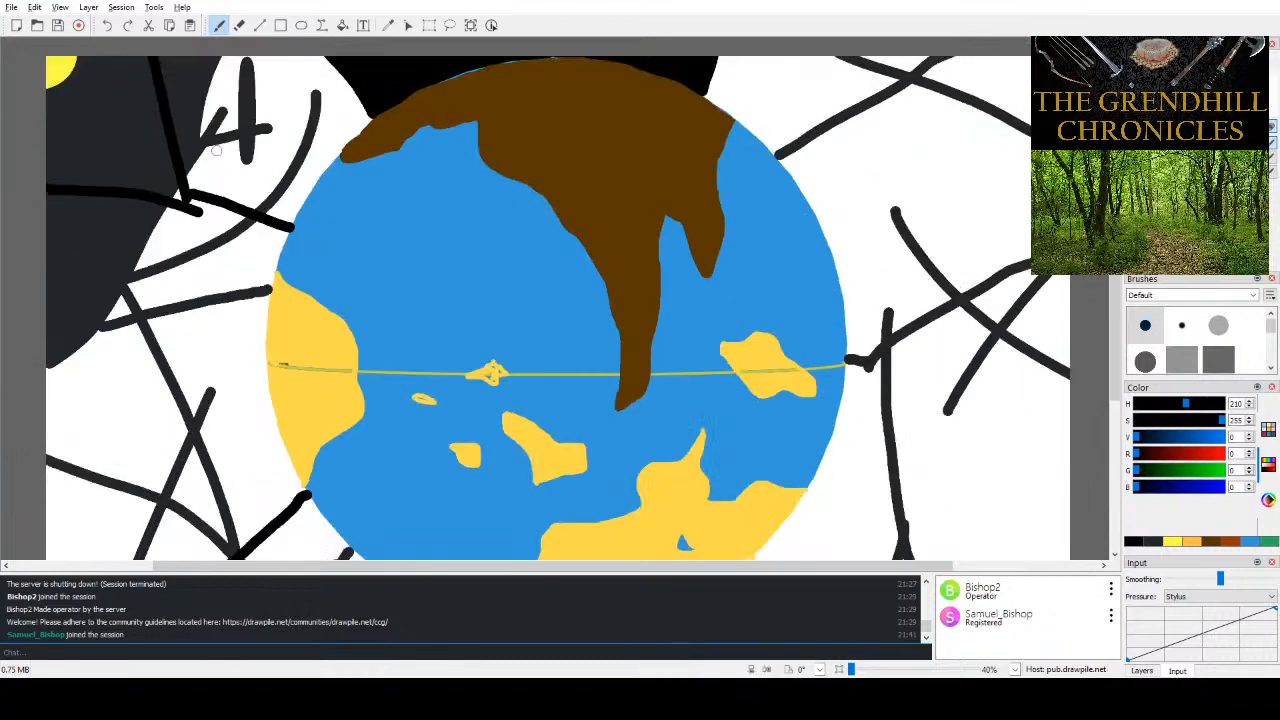
left_click_drag(218, 372, 160, 172)
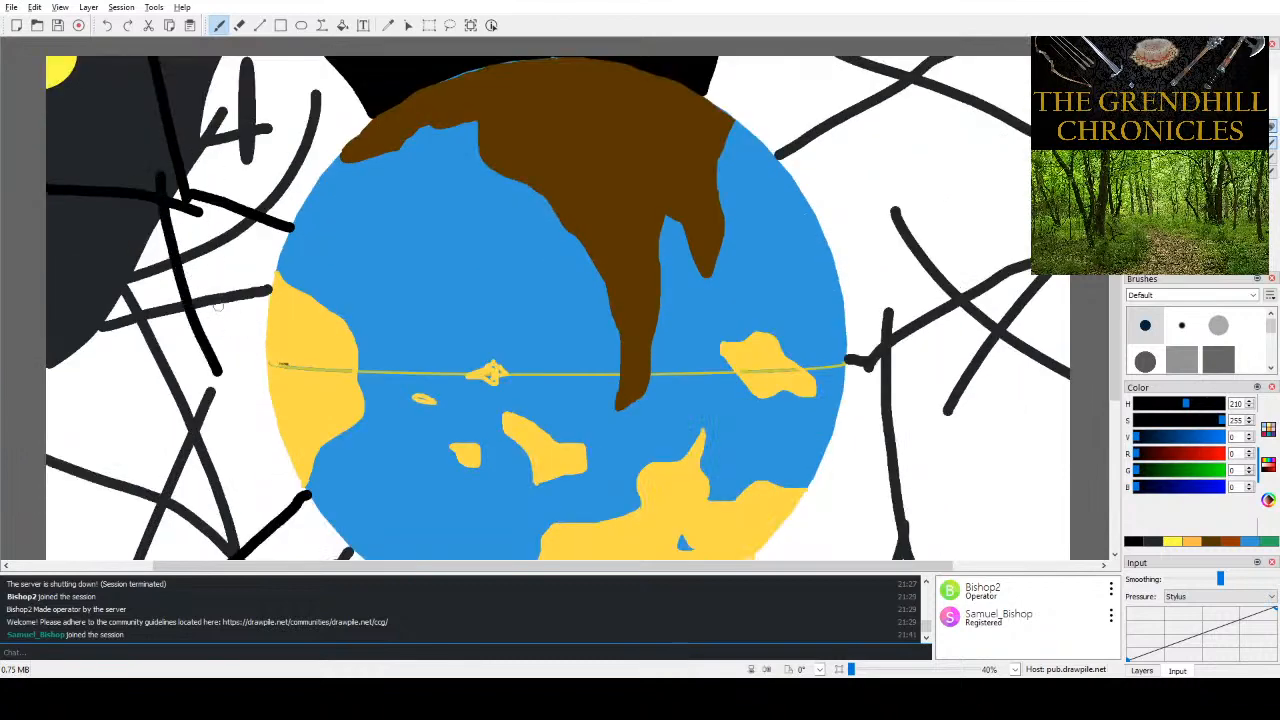
mouse_move(220, 282)
left_mouse_down()
mouse_move(186, 392)
mouse_move(182, 560)
left_mouse_up()
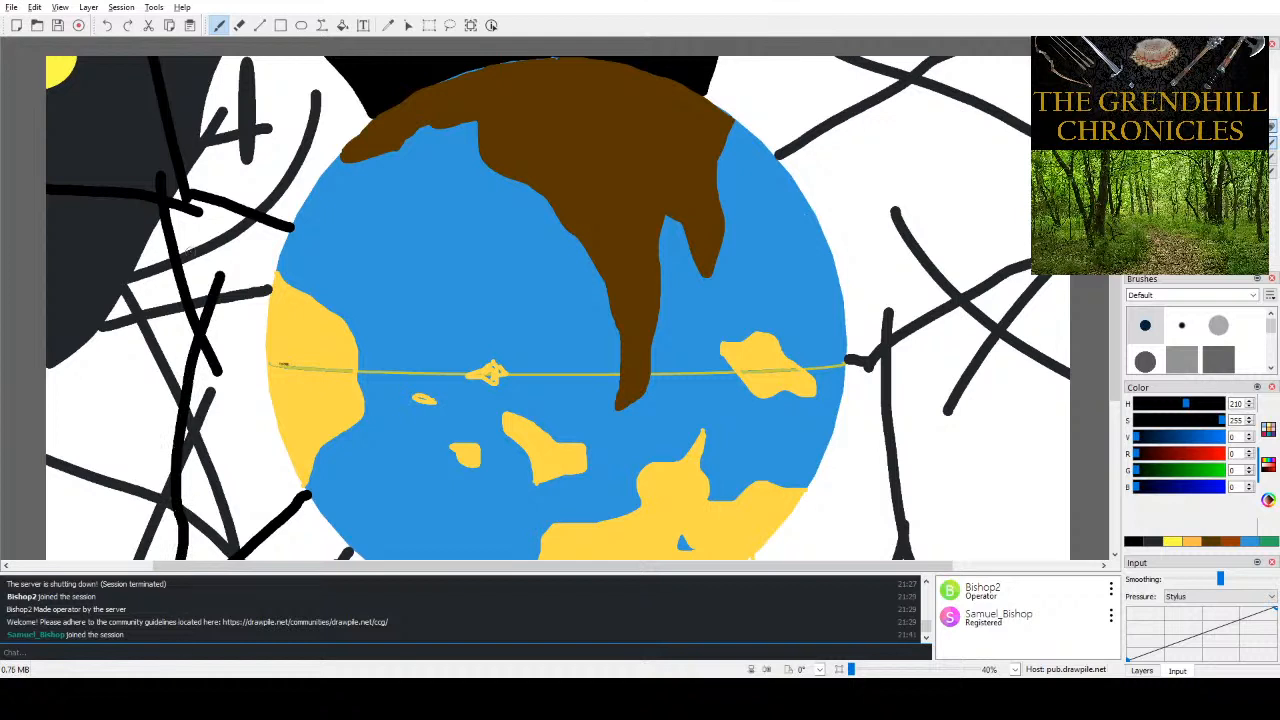
left_click(343, 25)
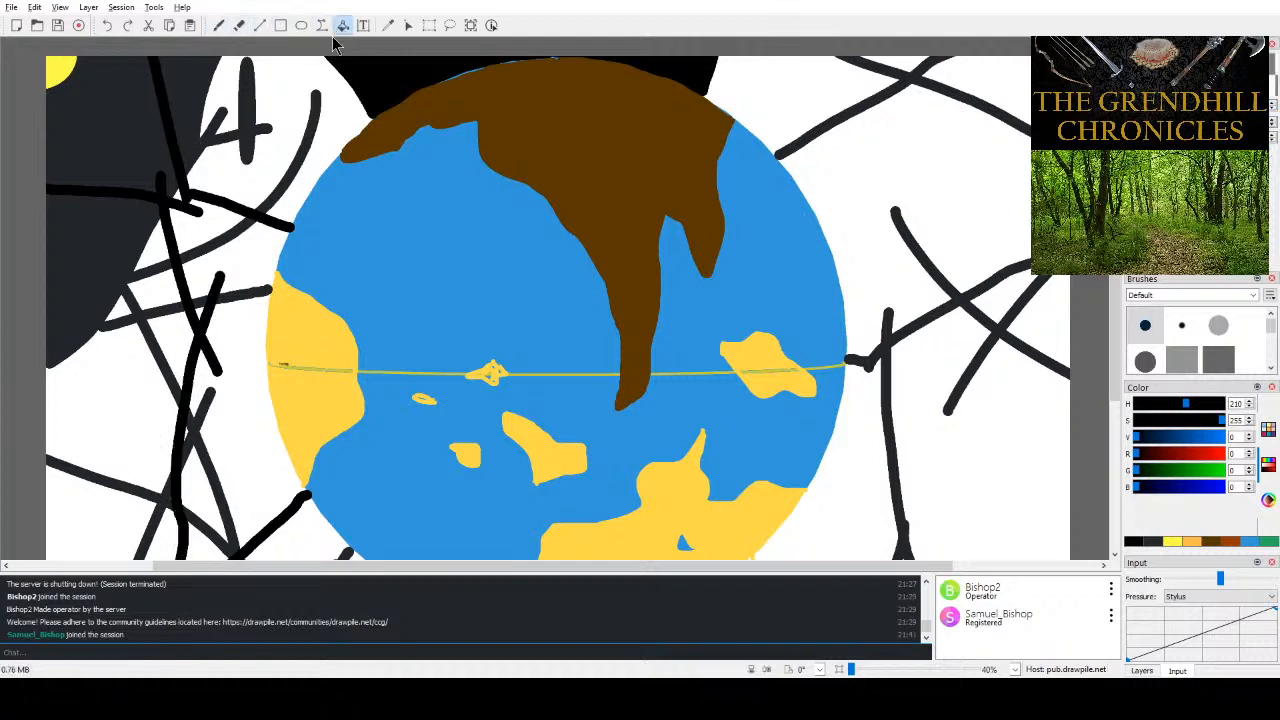
- Flood-fill the sections and dark-gray strokes northwest of the globe, including the near-black area around the sun, with pure black
left_click(316, 64)
left_click(223, 212)
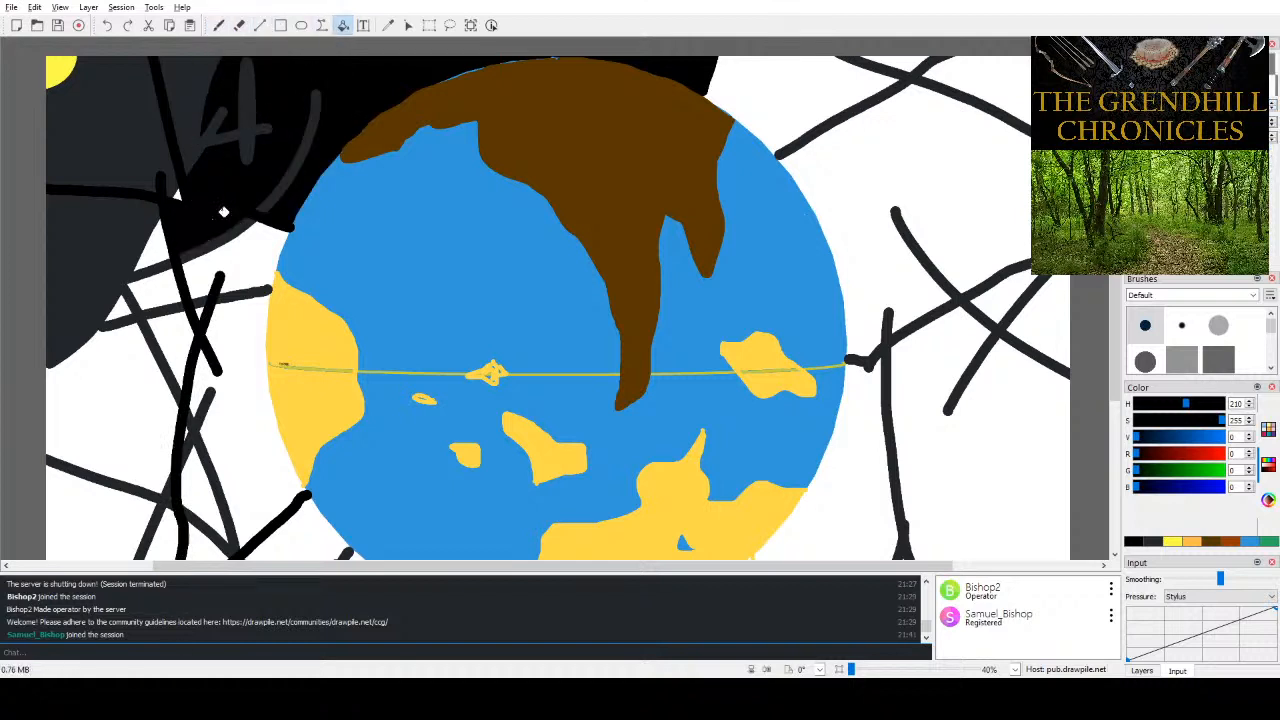
left_click(257, 113)
left_click(316, 114)
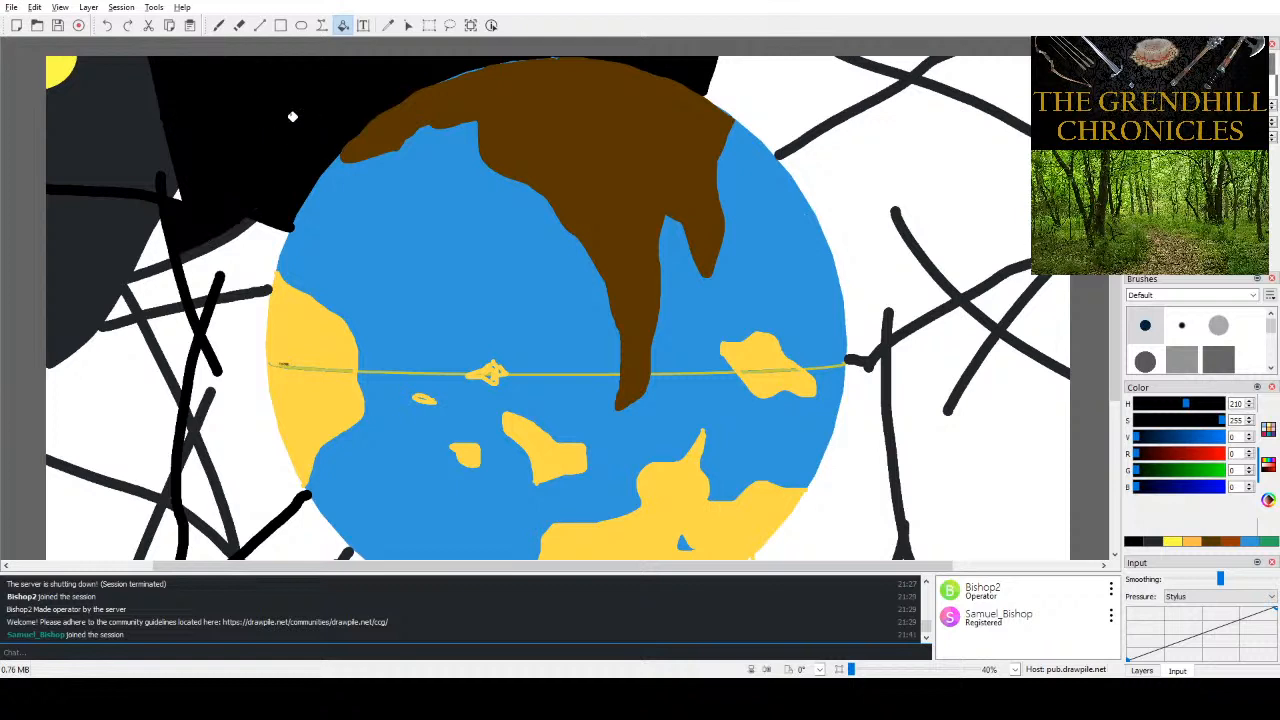
left_click(140, 144)
left_click(101, 241)
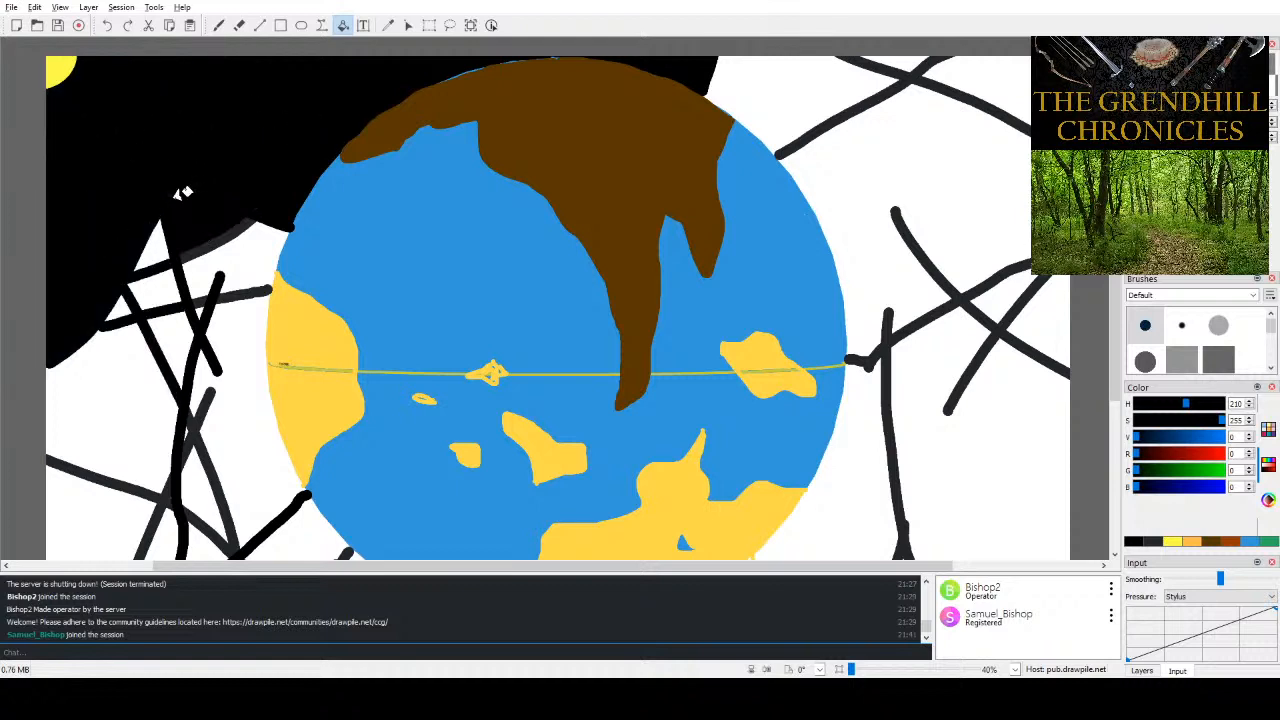
- Flood-fill the white sections between the crossing strokes directly west of the globe with black
left_click(232, 240)
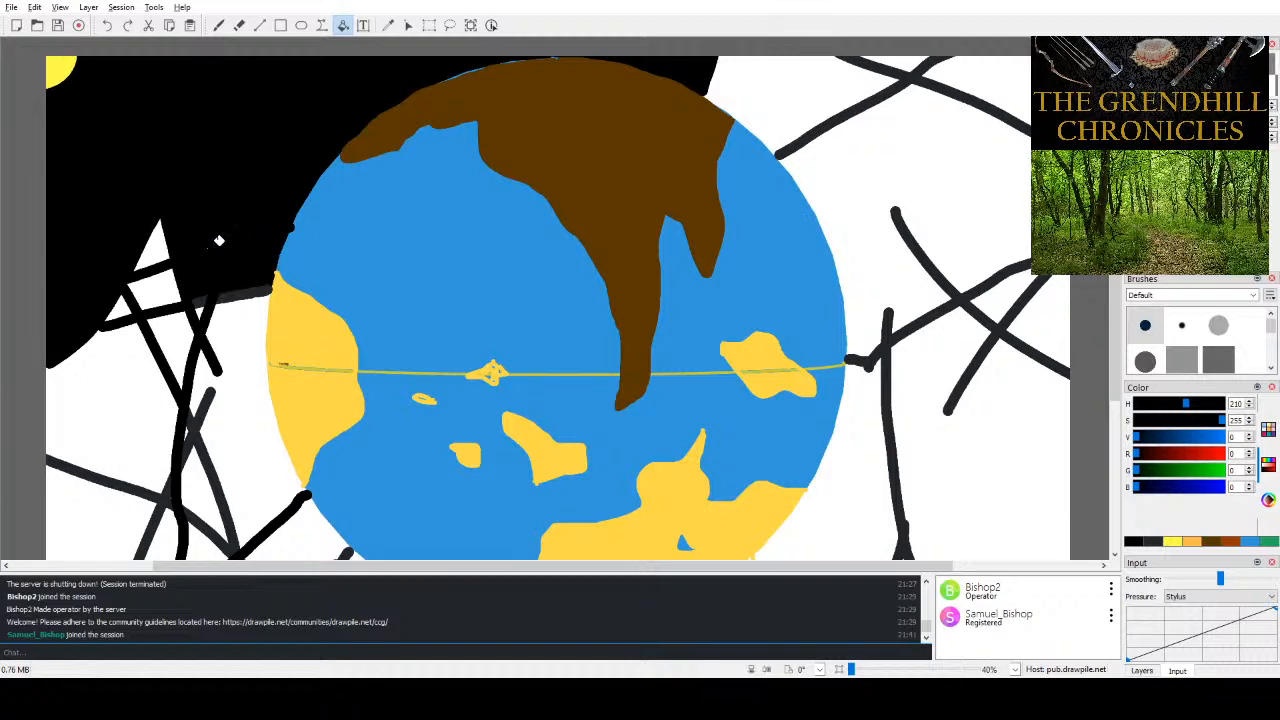
left_click(168, 240)
left_click(166, 285)
left_click(131, 299)
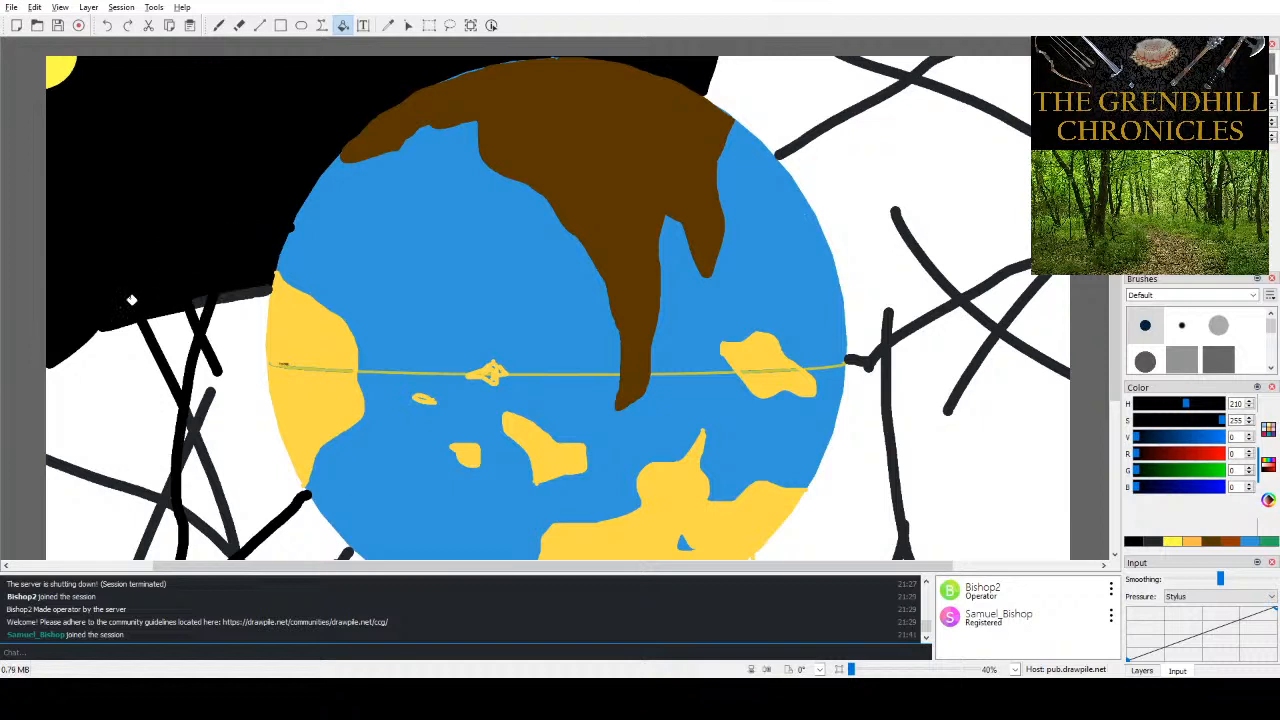
left_click(215, 307)
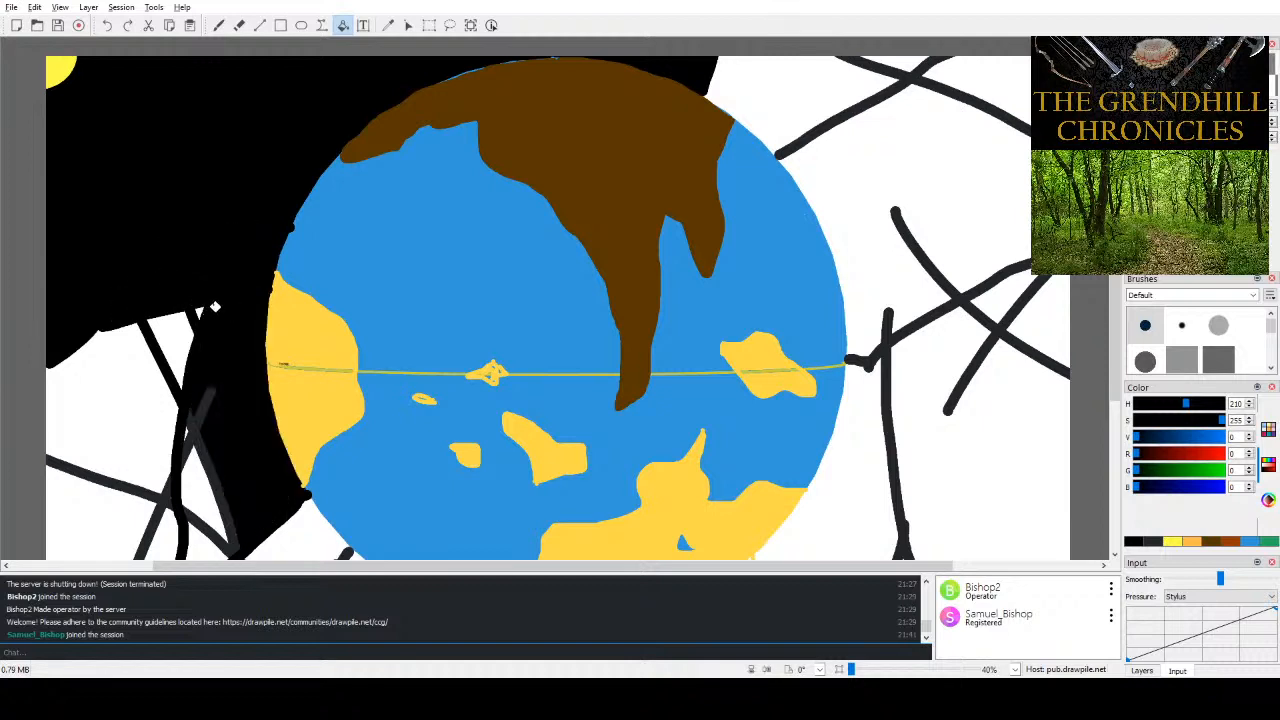
left_click(170, 316)
left_click(140, 340)
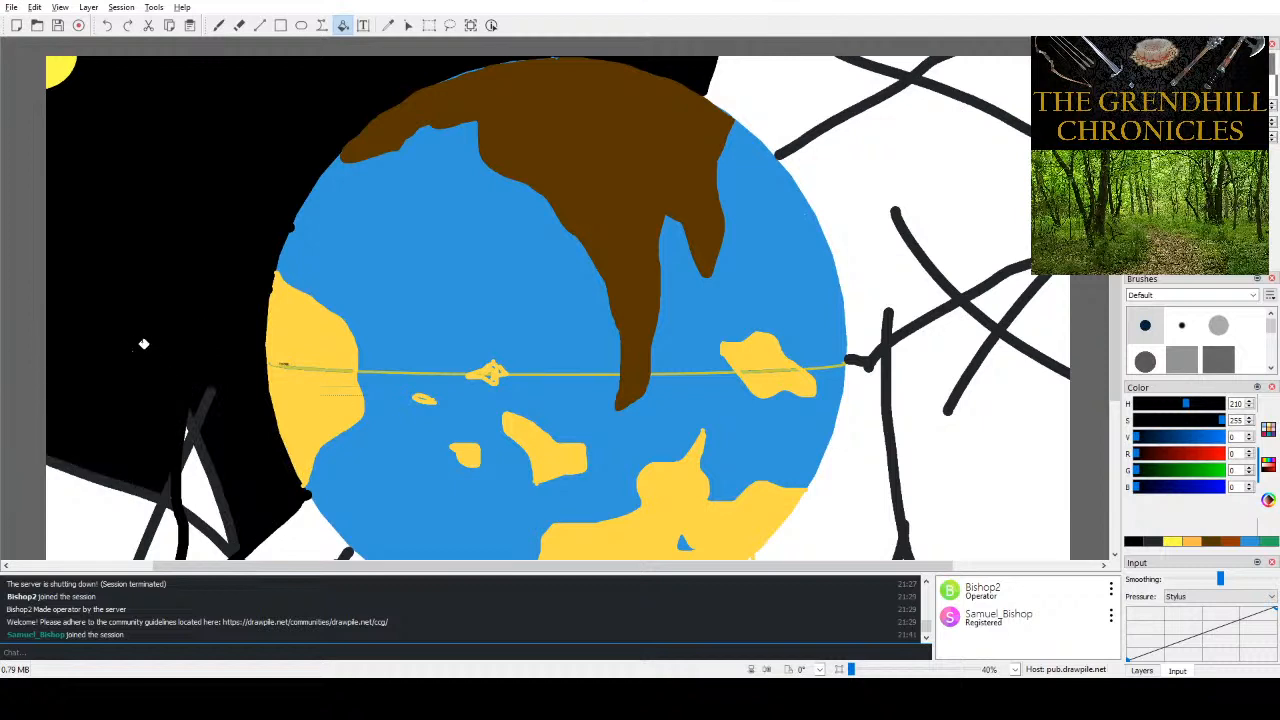
- Flood-fill the dark-gray stroke and the white sections along the canvas's lower west edge with black
scroll(143, 343, "down", 3)
left_click(200, 312)
left_click(200, 280)
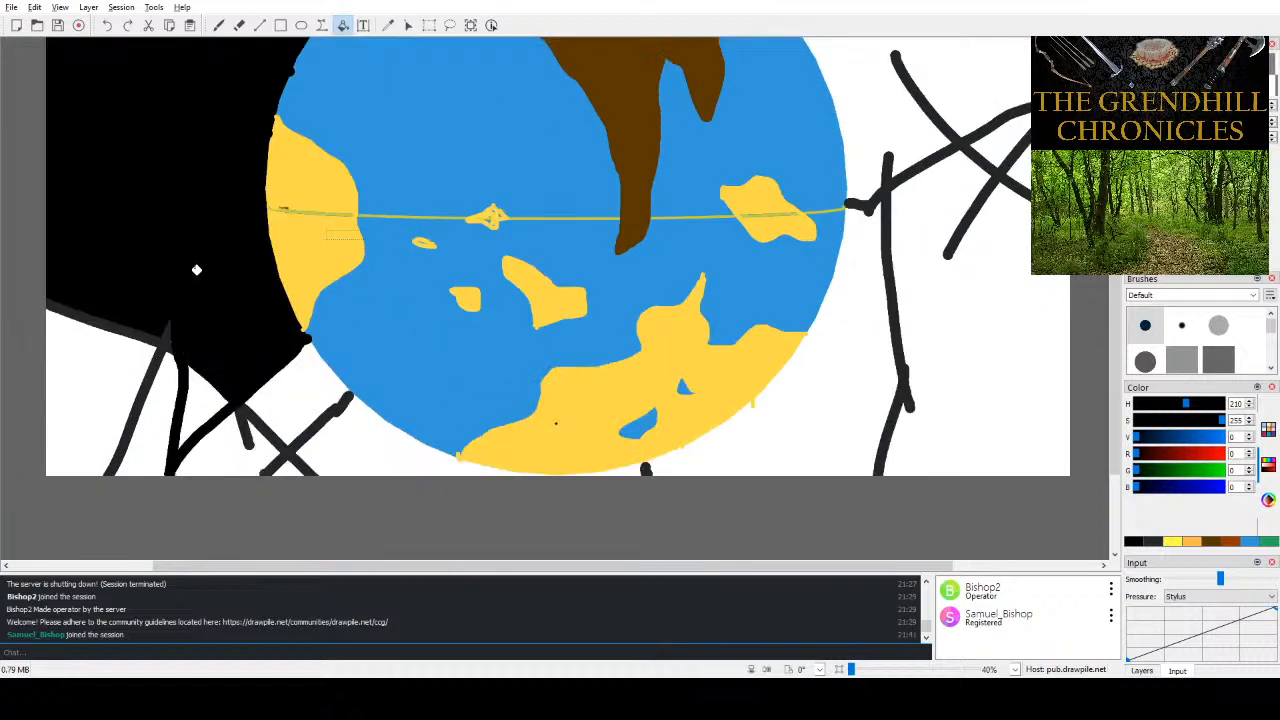
left_click(175, 335)
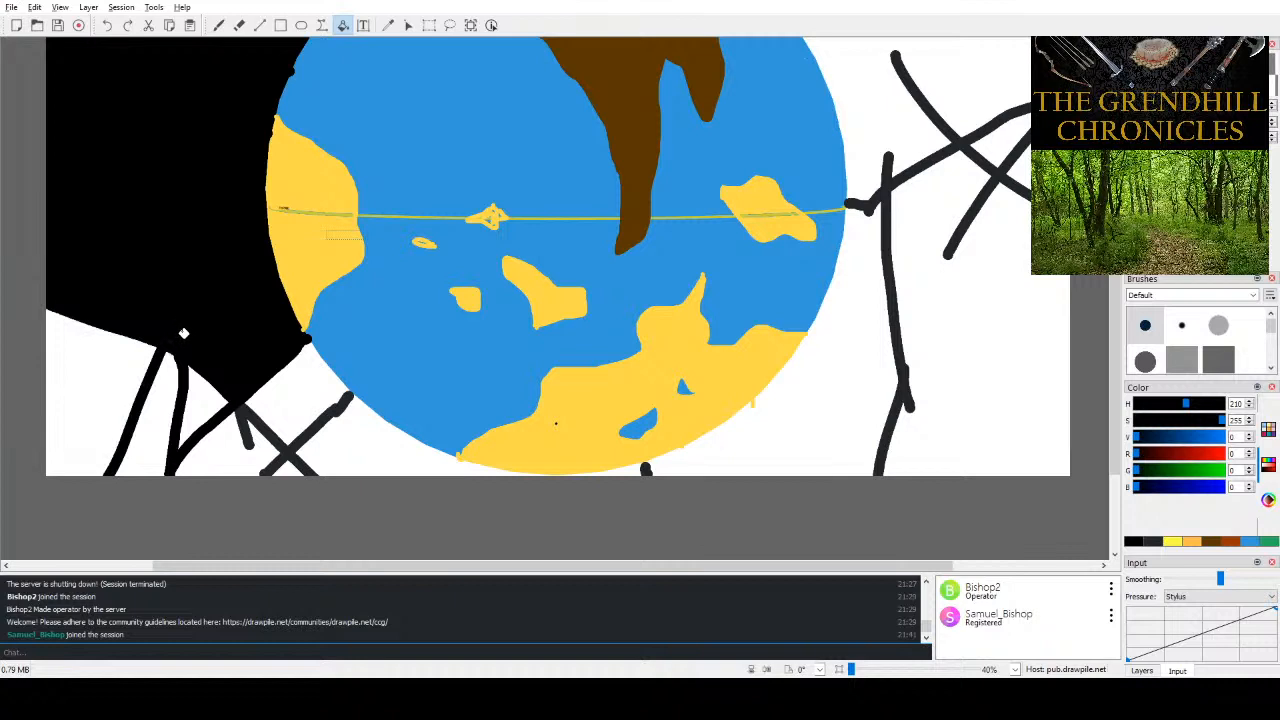
left_click(135, 344)
left_click(168, 382)
left_click(205, 395)
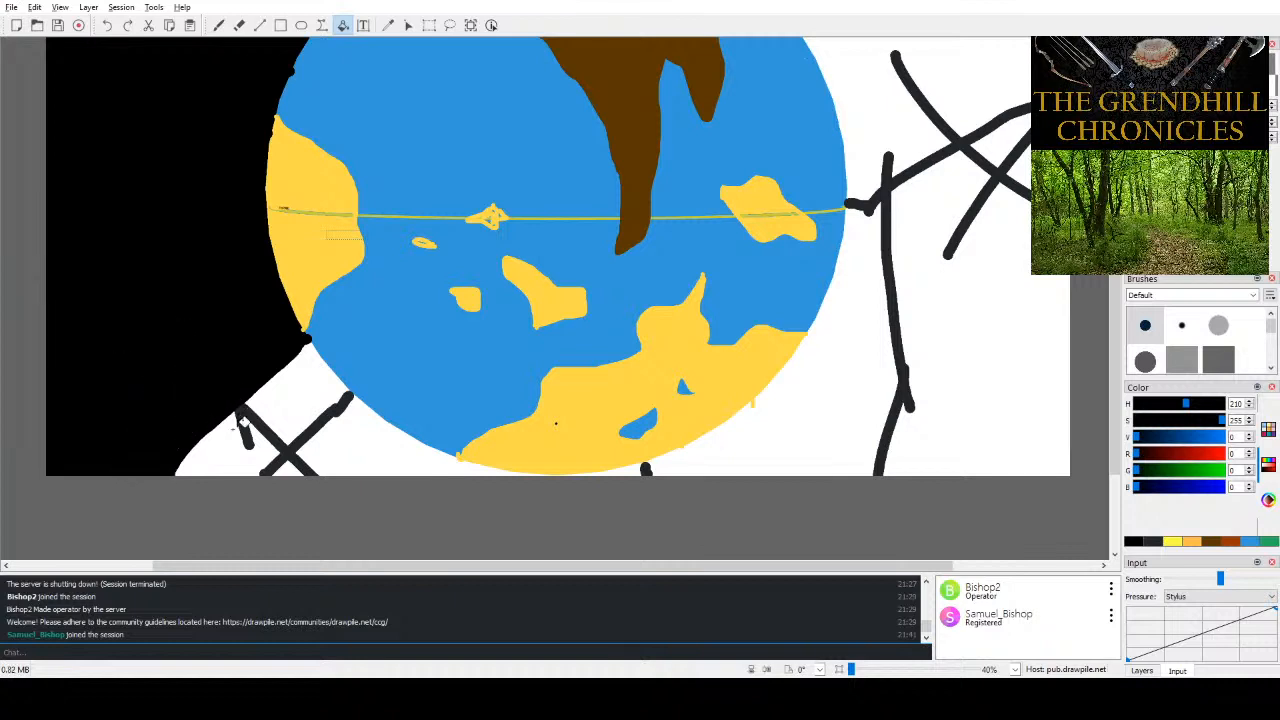
- Flood-fill the remaining white sections beneath the globe's southwest edge with black
left_click(255, 425)
left_click(300, 405)
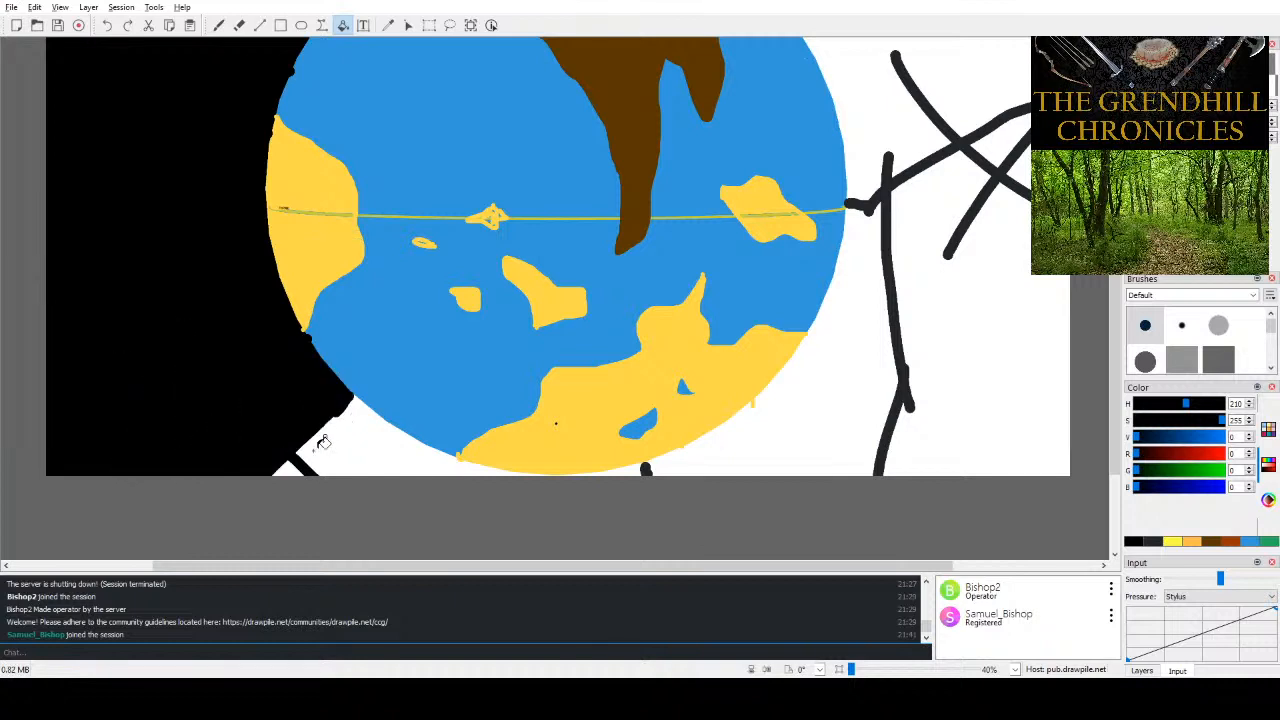
left_click(320, 444)
left_click(290, 463)
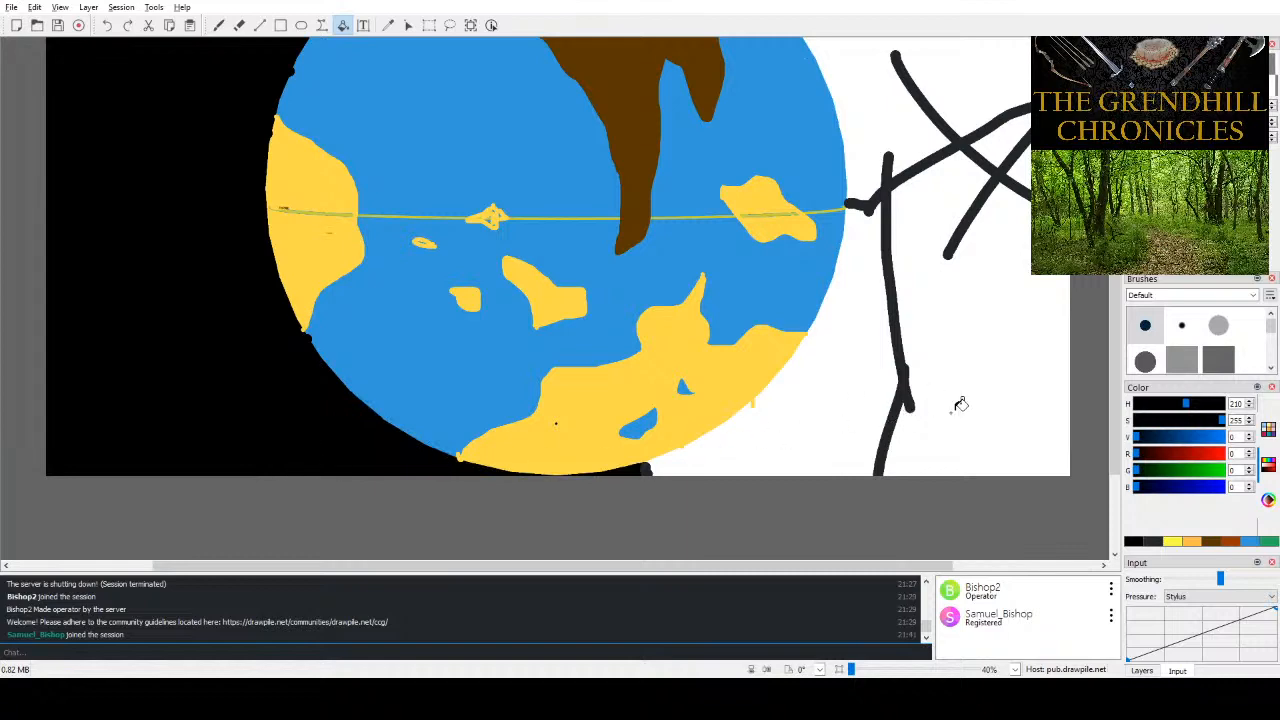
- Flood-fill the enclosed sections at the canvas's east edge and the upper sections northeast of the globe with black
scroll(974, 277, "up", 3)
left_click(1005, 370)
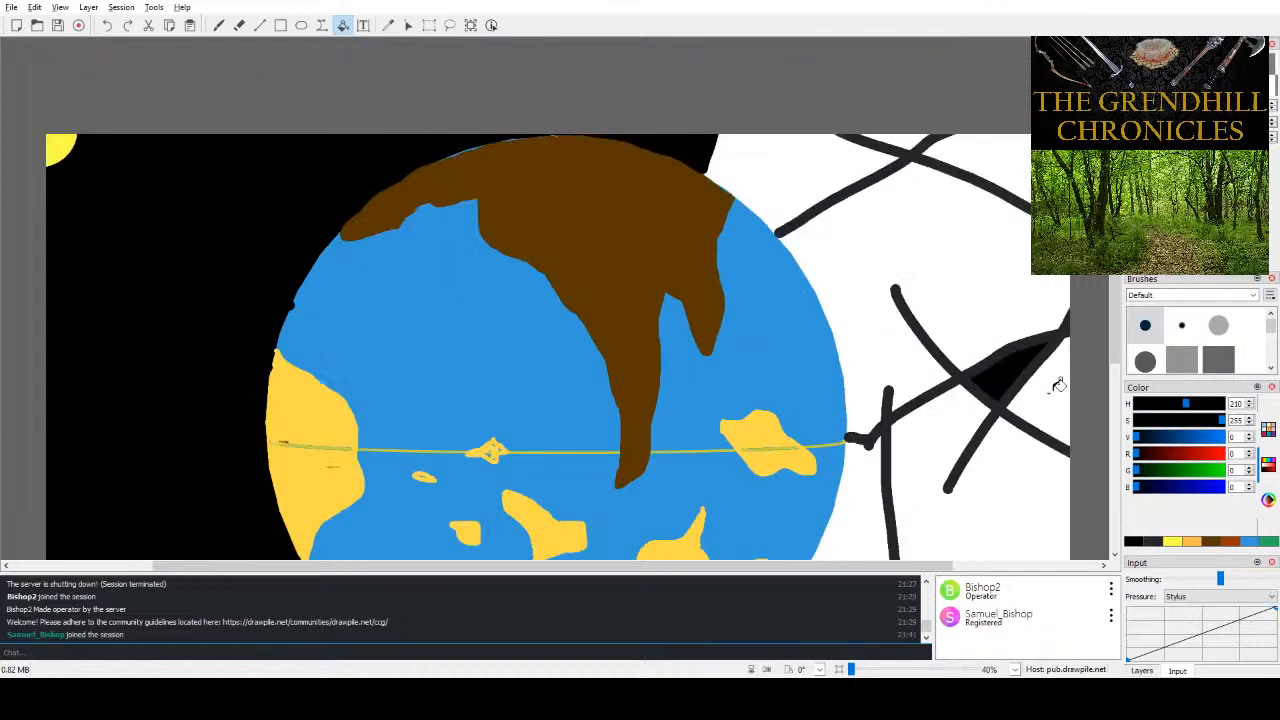
left_click(1041, 375)
left_click(1034, 372)
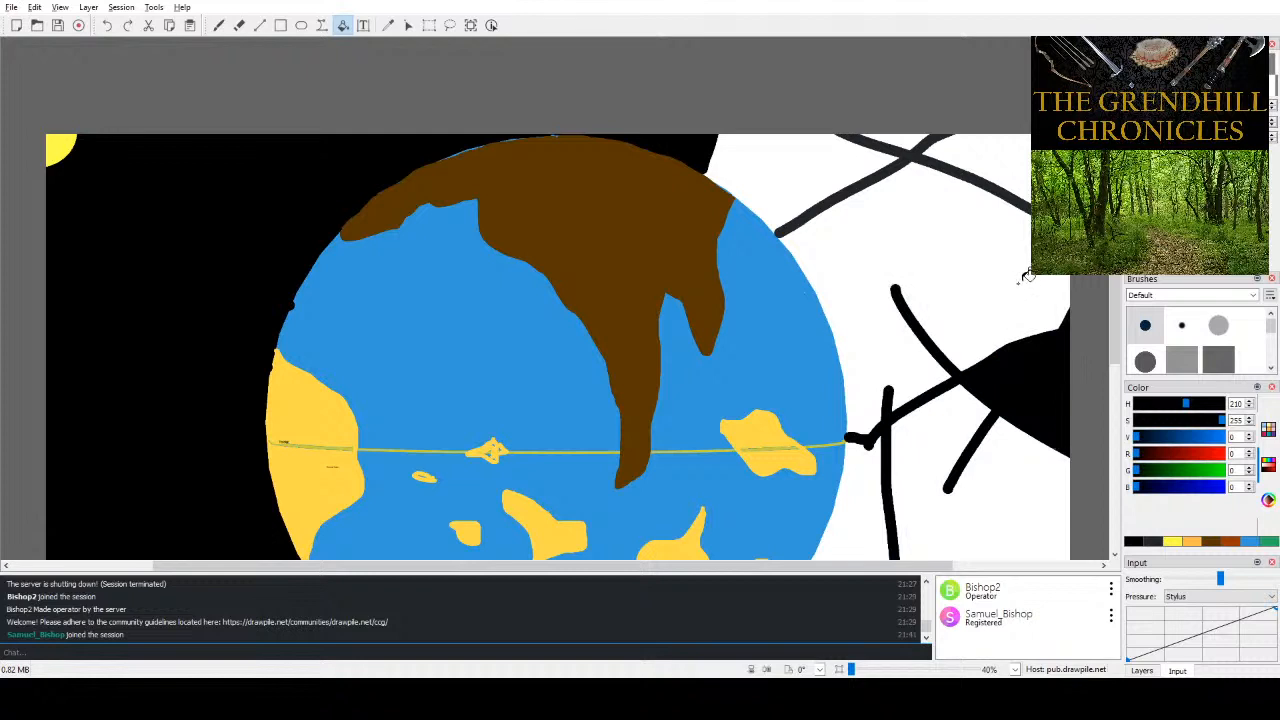
left_click(975, 160)
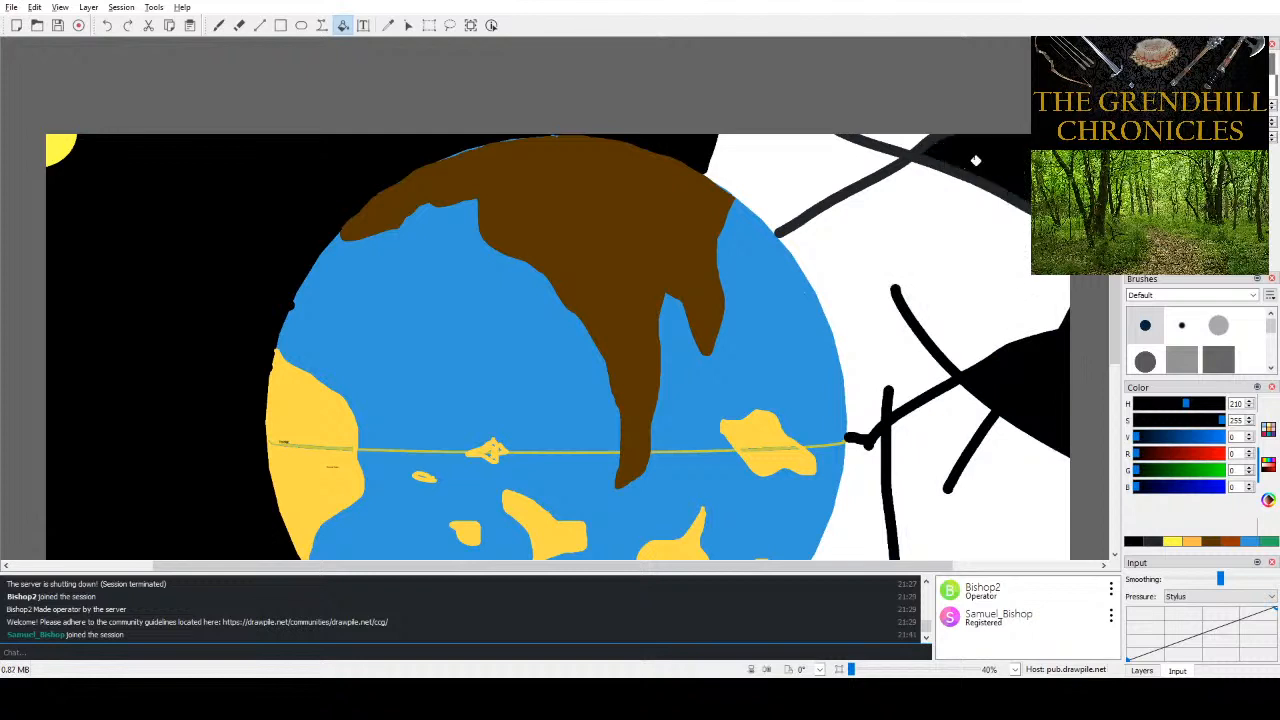
left_click(825, 166)
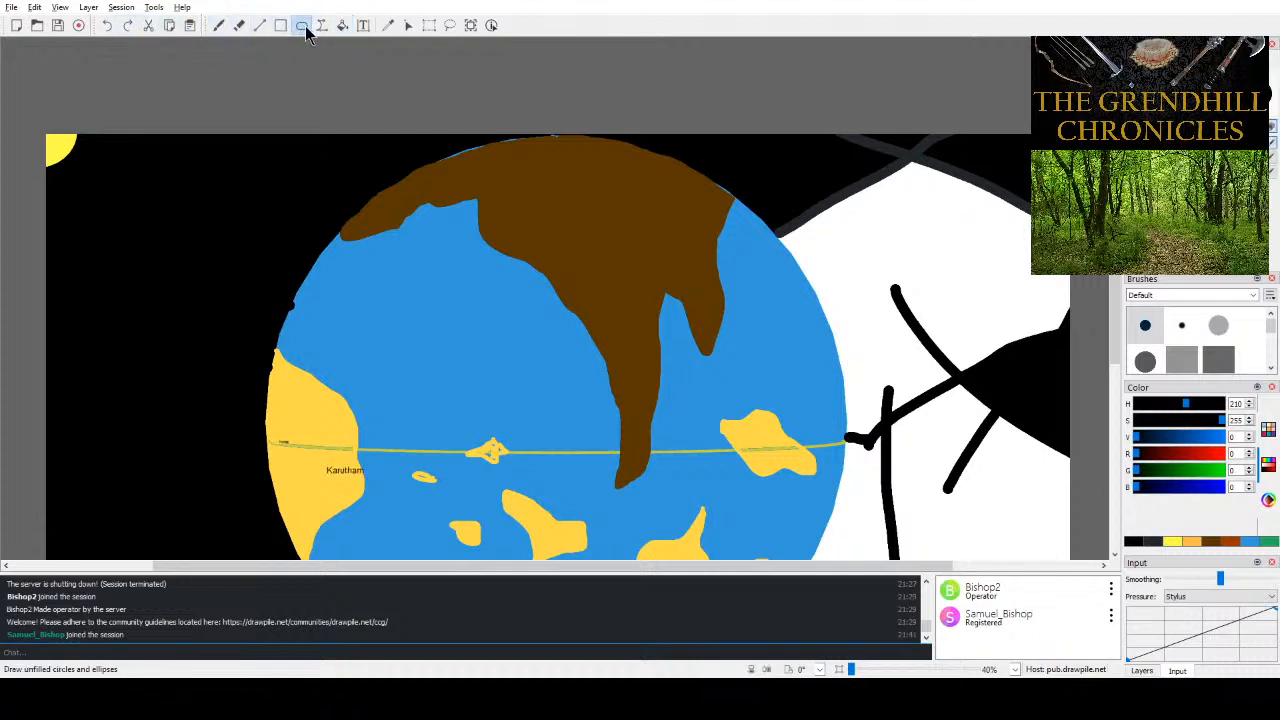
- Paint five long black freehand strokes across the white area east and southeast of the globe, dividing it into smaller sections
left_click(219, 25)
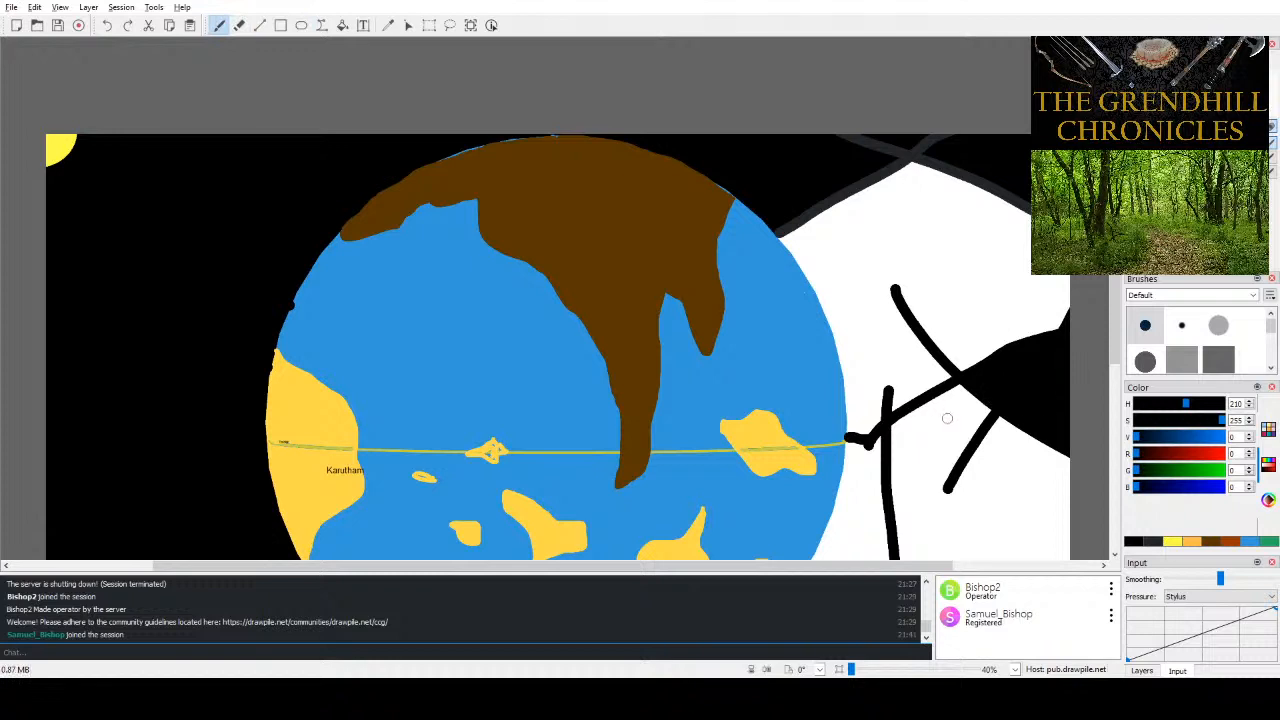
left_click_drag(930, 420, 816, 182)
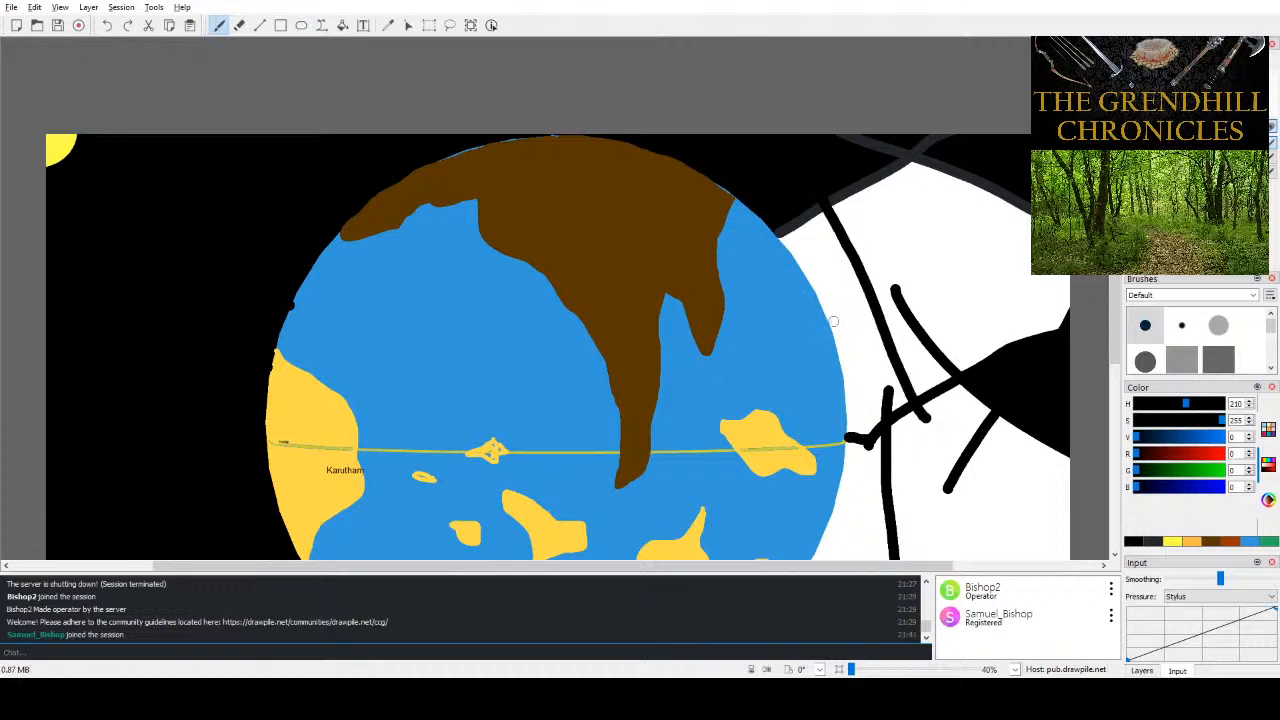
left_click_drag(831, 321, 1030, 225)
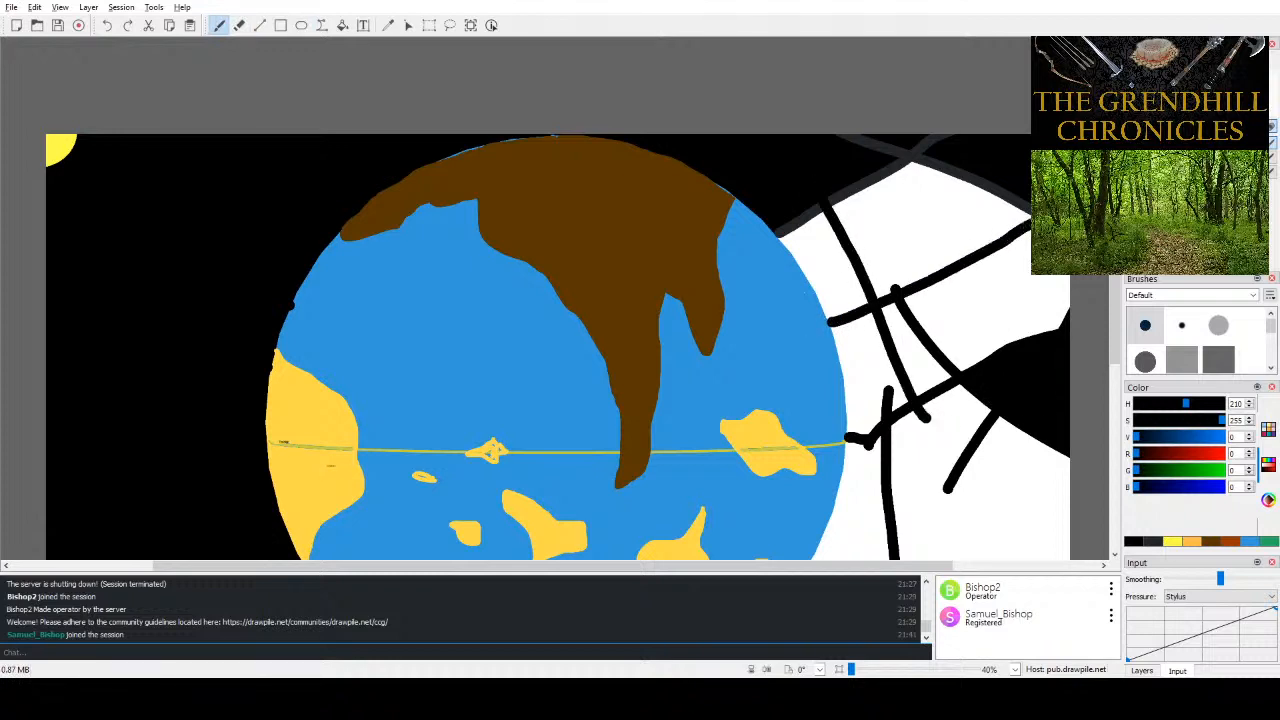
scroll(1016, 299, "down", 3)
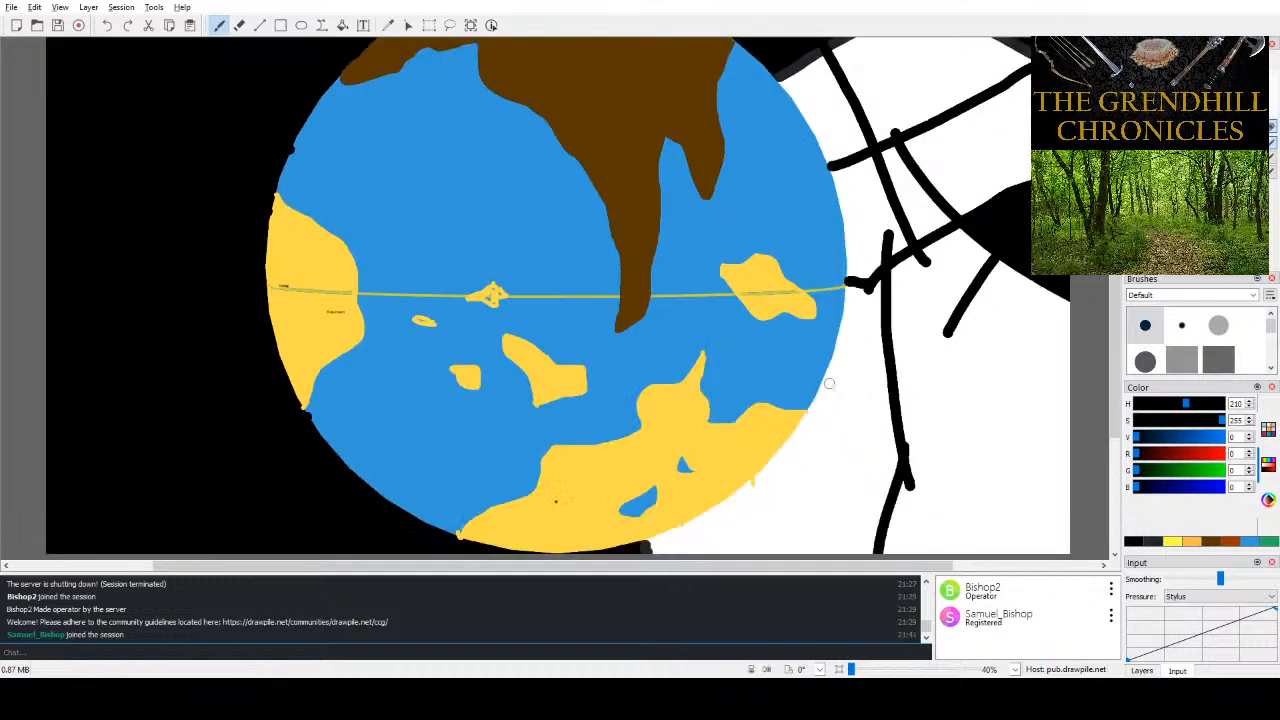
left_click_drag(826, 382, 1070, 440)
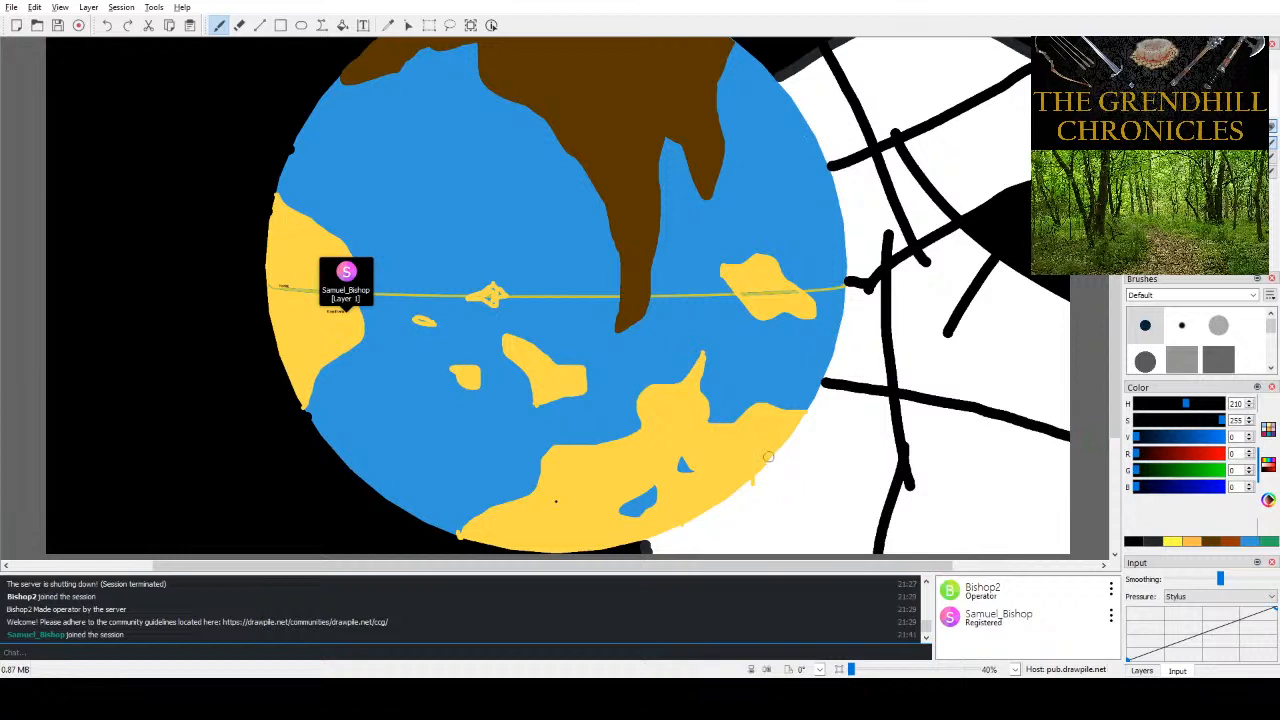
left_click_drag(773, 463, 852, 556)
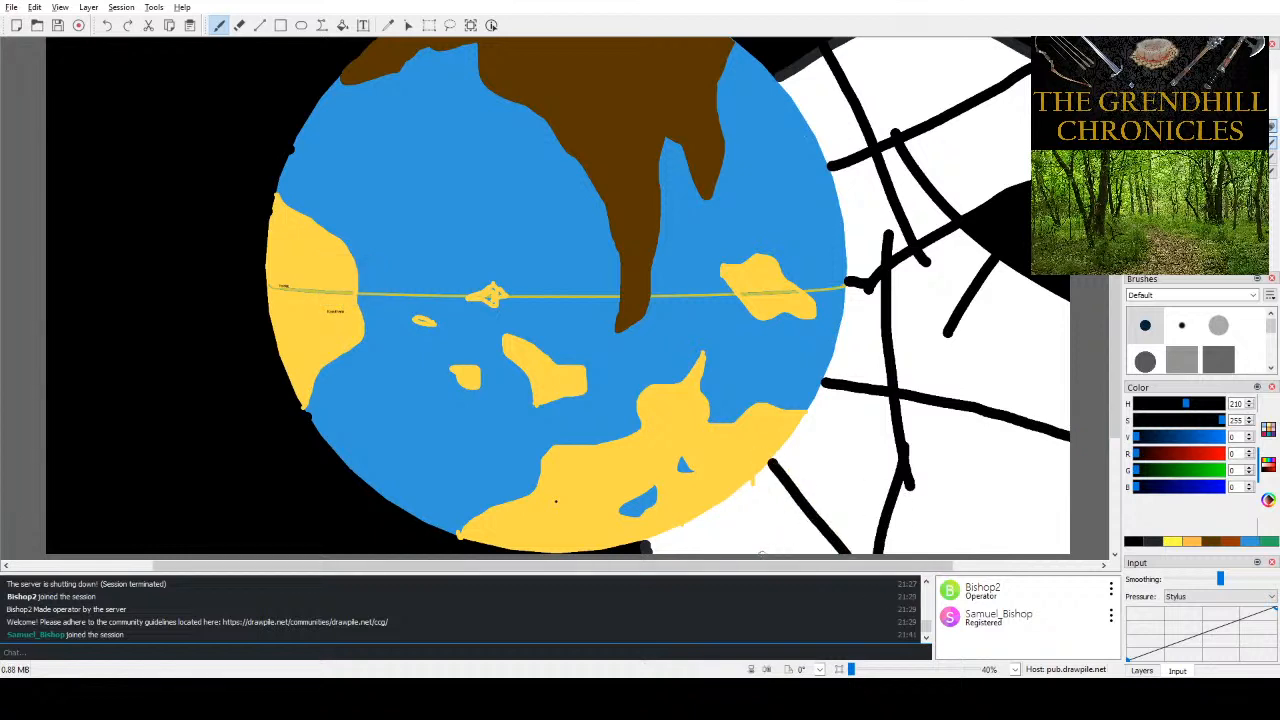
mouse_move(760, 553)
left_mouse_down()
mouse_move(964, 380)
mouse_move(1068, 307)
left_mouse_up()
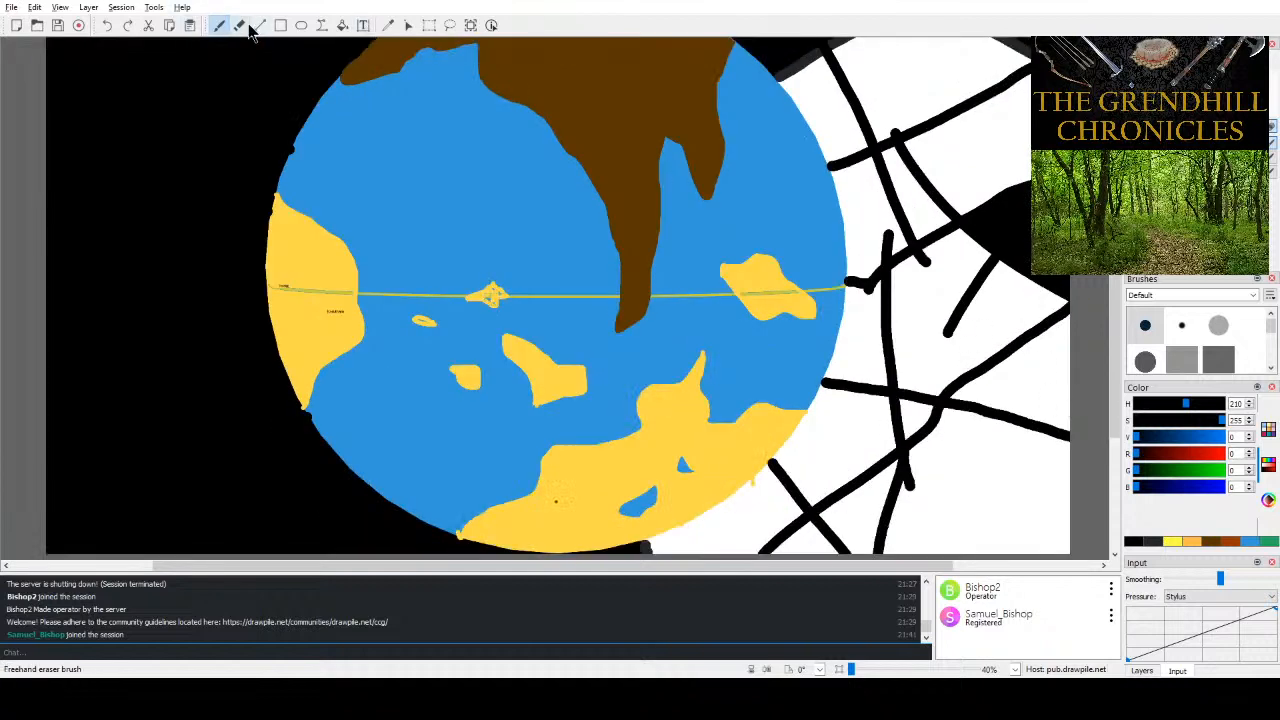
- Flood-fill the white sections northeast and east of the globe, above the long rising diagonal stroke, with black
left_click(342, 25)
left_click(940, 106)
left_click(954, 92)
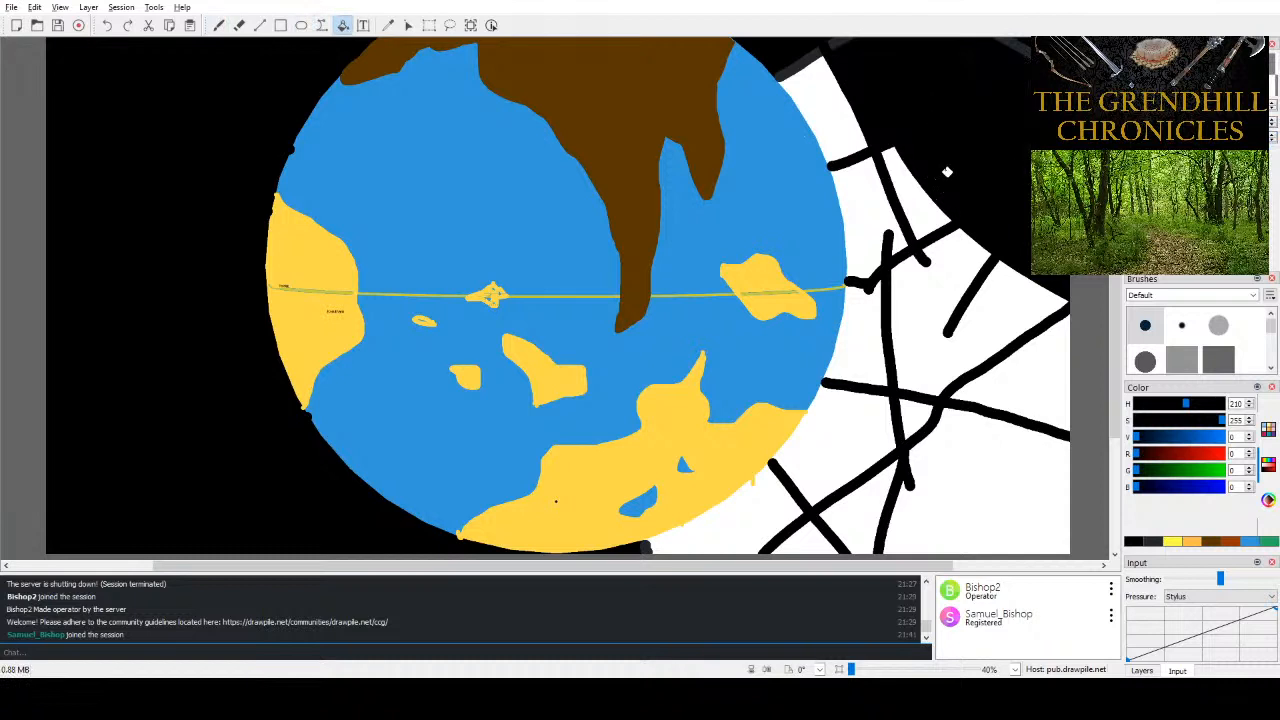
left_click(930, 185)
left_click(900, 200)
left_click(849, 136)
left_click(950, 310)
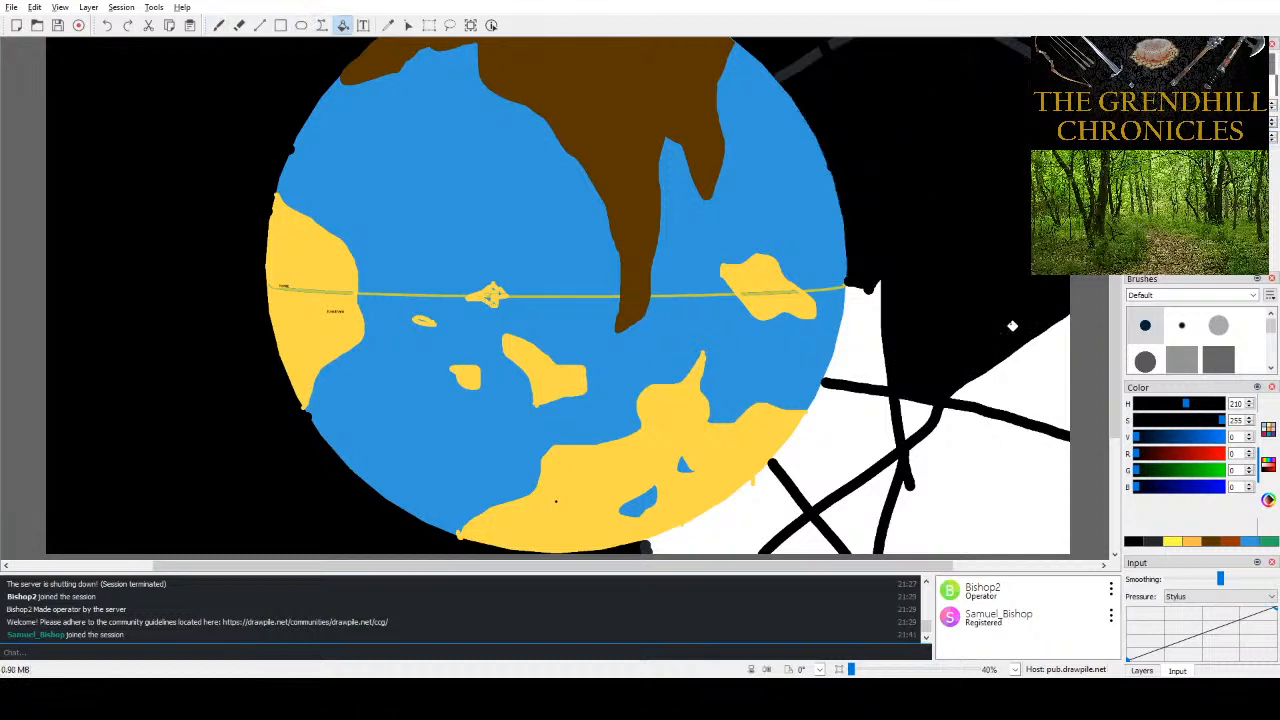
- Flood-fill the sections along the globe's southeast and south edges with black, leaving the large white southeast corner area
left_click(1043, 384)
left_click(880, 365)
left_click(865, 420)
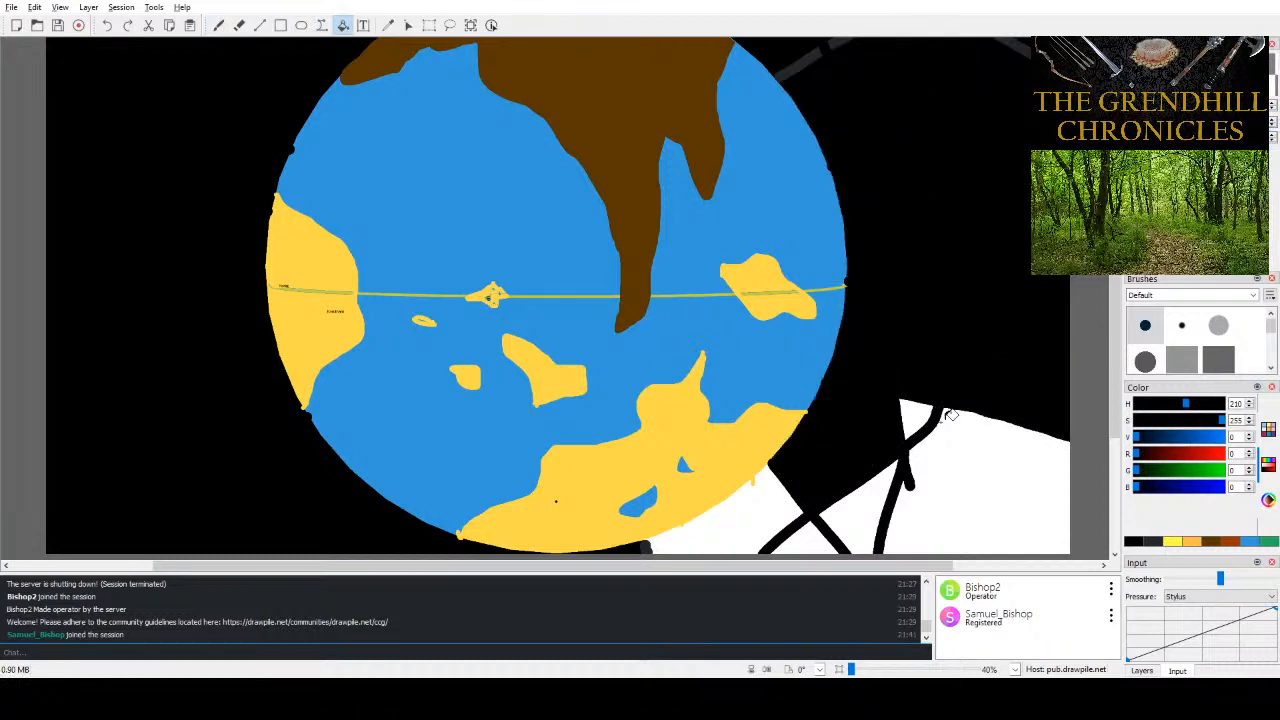
left_click(922, 420)
left_click(882, 480)
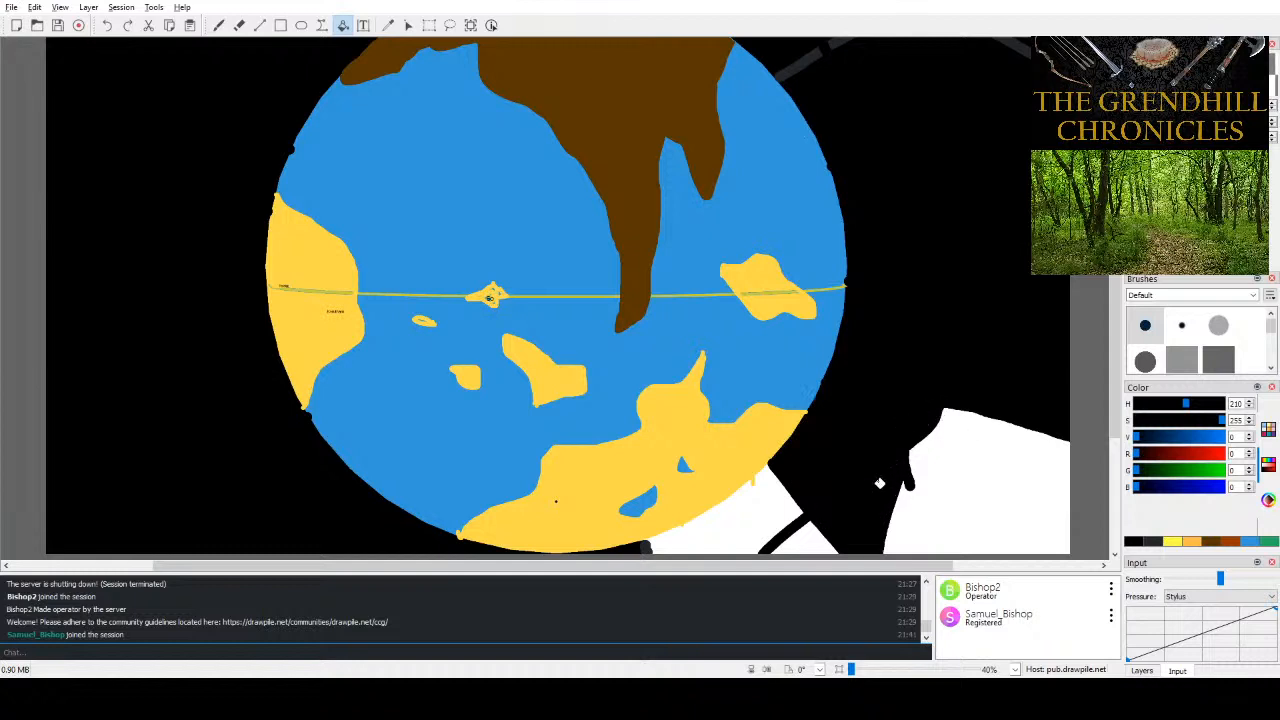
left_click(818, 526)
left_click(793, 514)
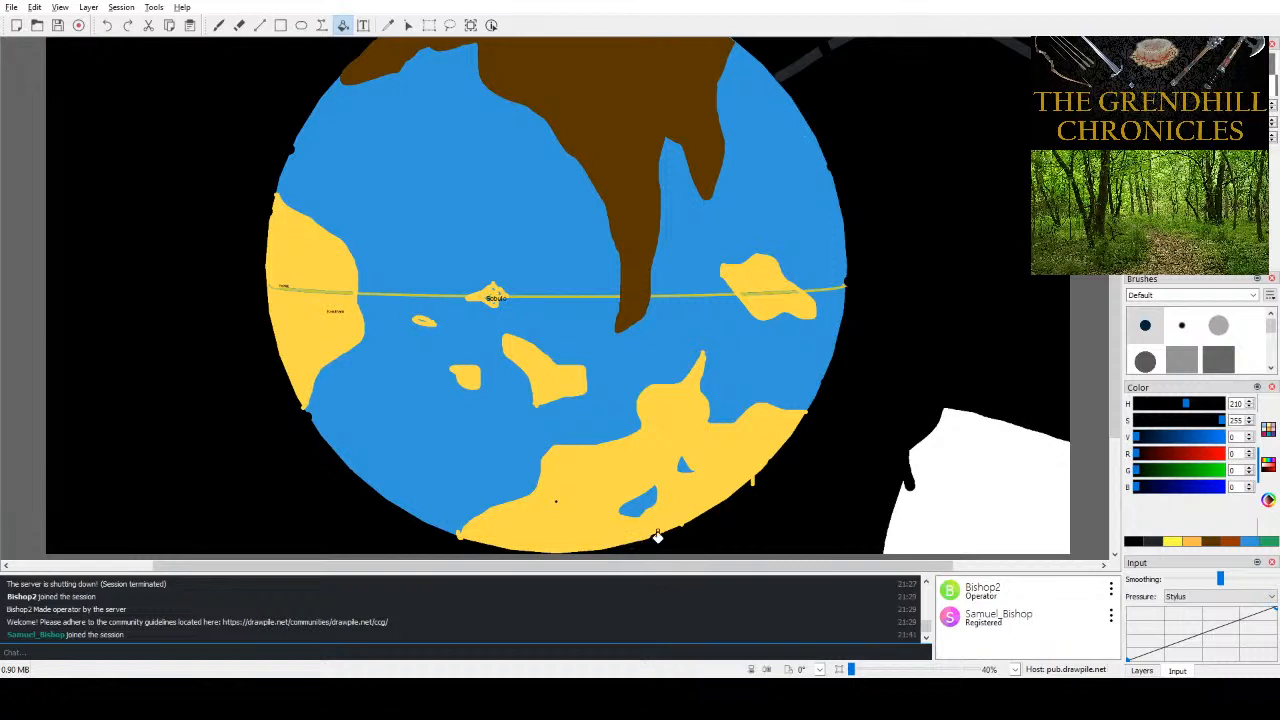
- Paint a diagonal black stroke across the white southeast corner area, and flood-fill the leftover dark-gray strokes northeast of the globe with black
left_click(219, 25)
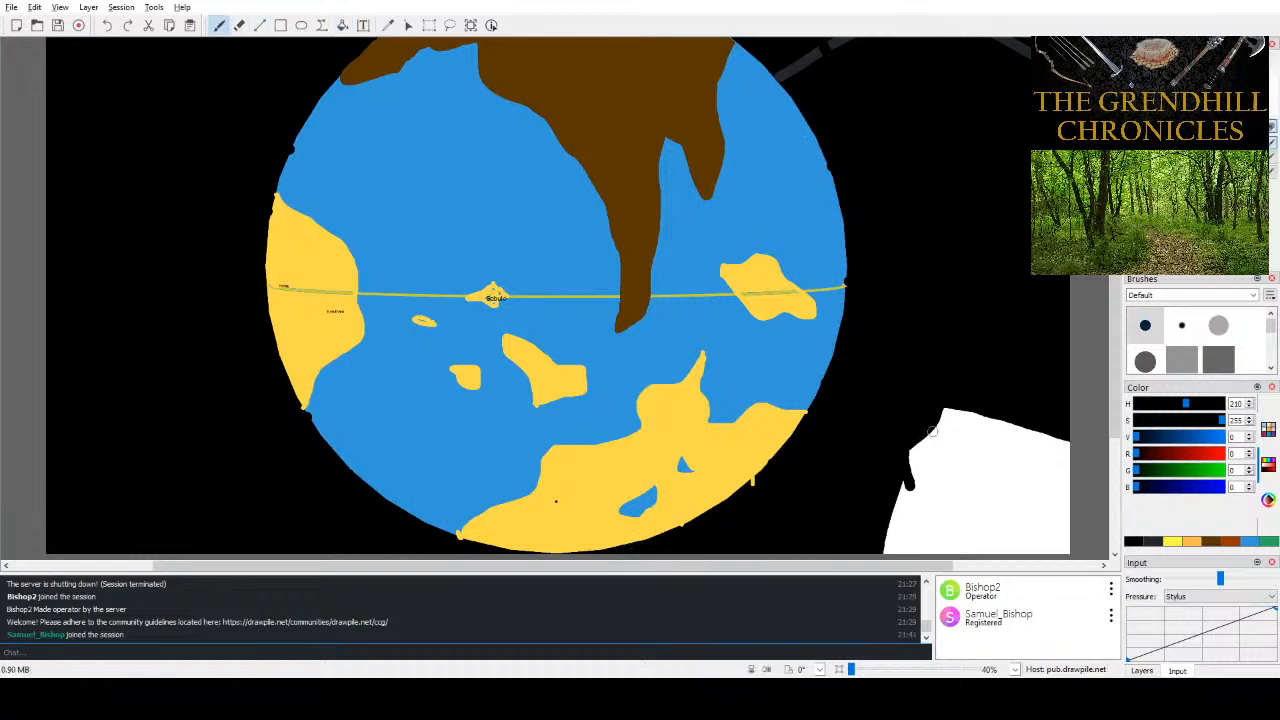
left_click_drag(931, 430, 1062, 548)
scroll(1000, 427, "up", 3)
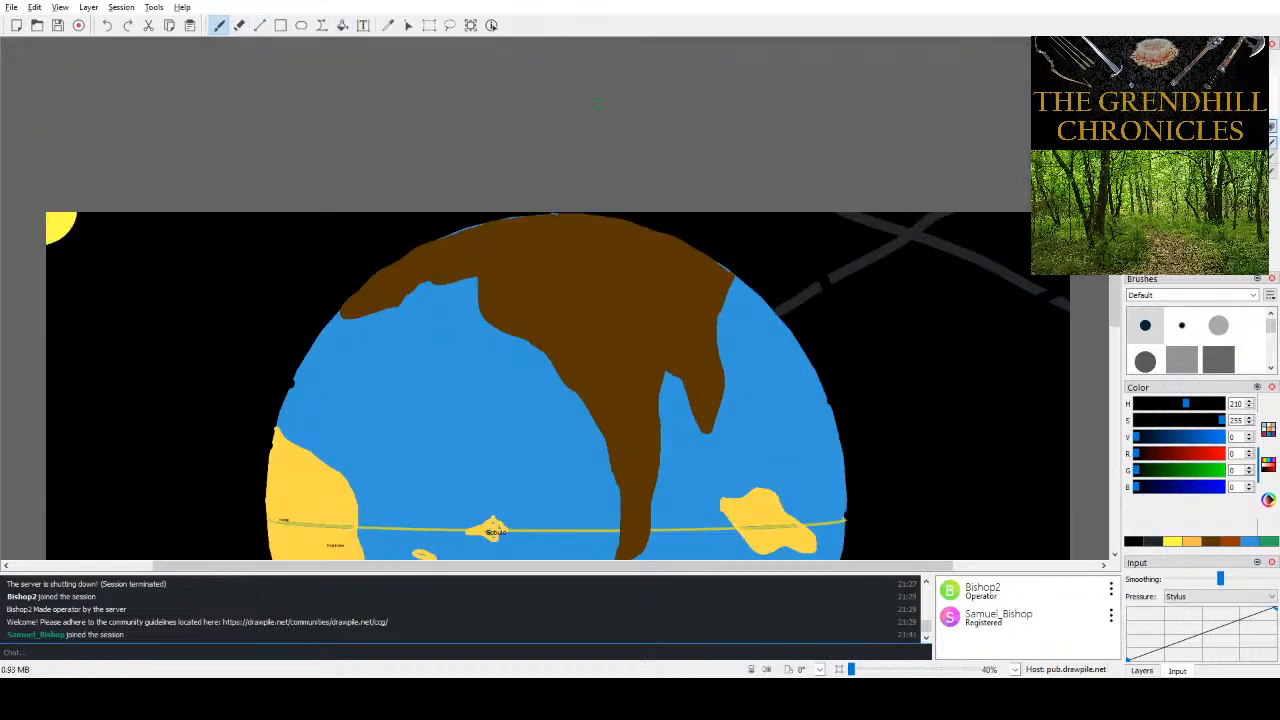
left_click(342, 25)
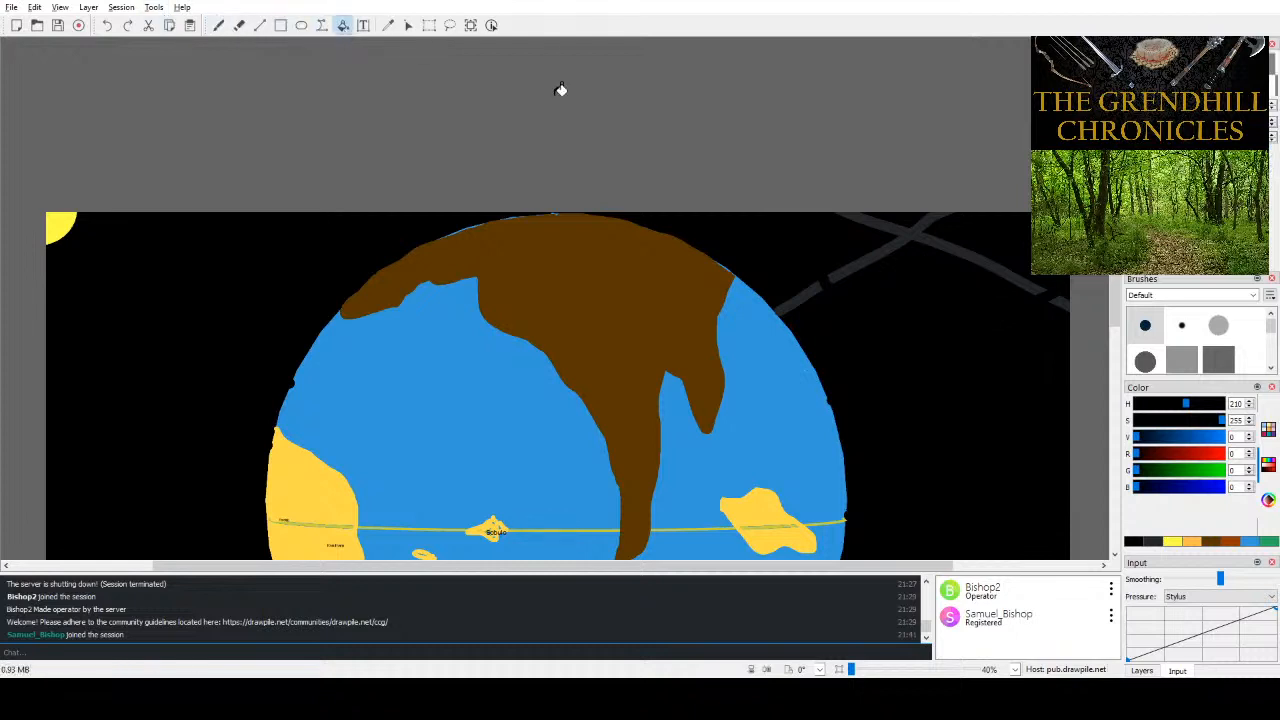
left_click(921, 228)
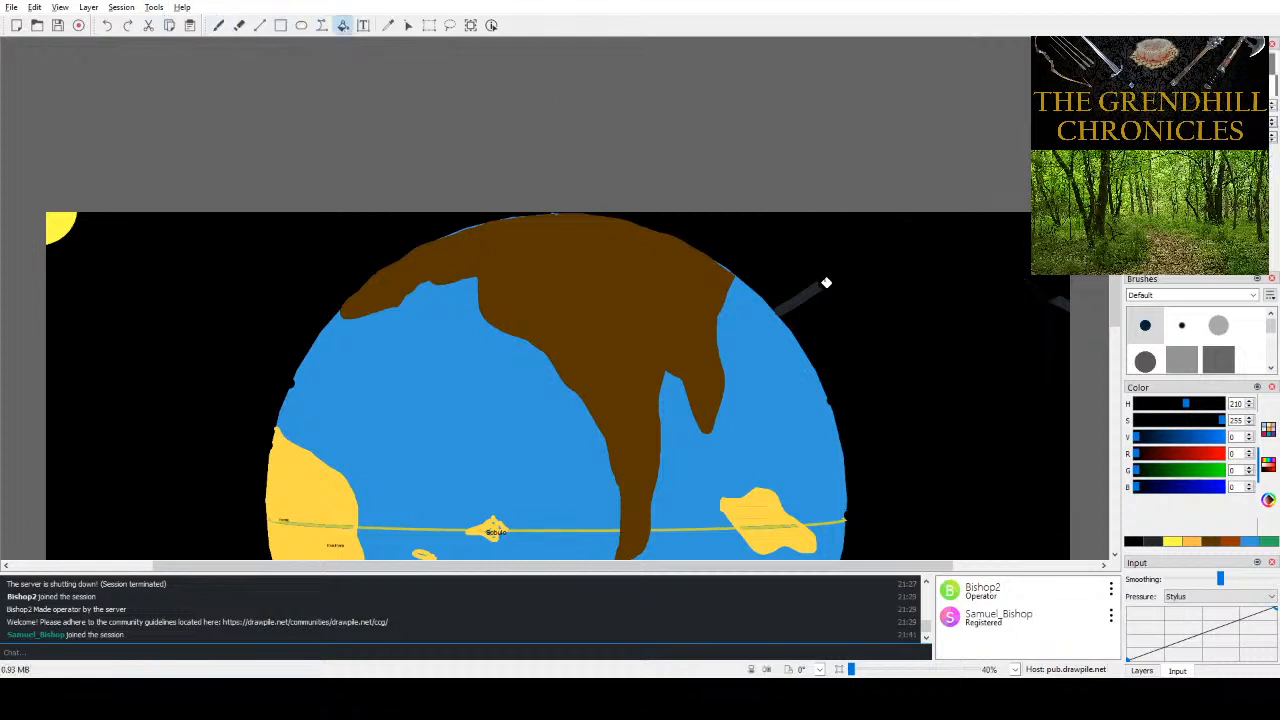
left_click(825, 284)
- Flood-fill the two remaining white sections in the canvas's southeast corner with black
scroll(1044, 379, "down", 5)
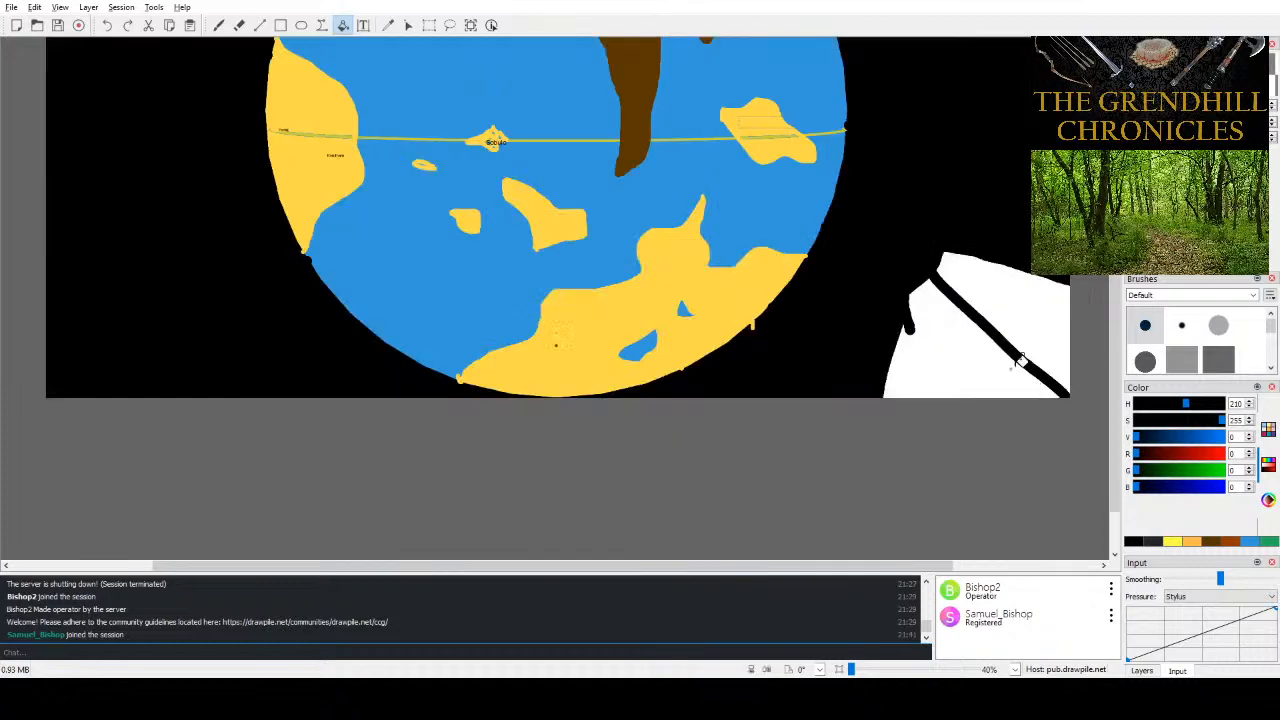
left_click(1034, 306)
left_click(971, 360)
scroll(982, 361, "up", 4)
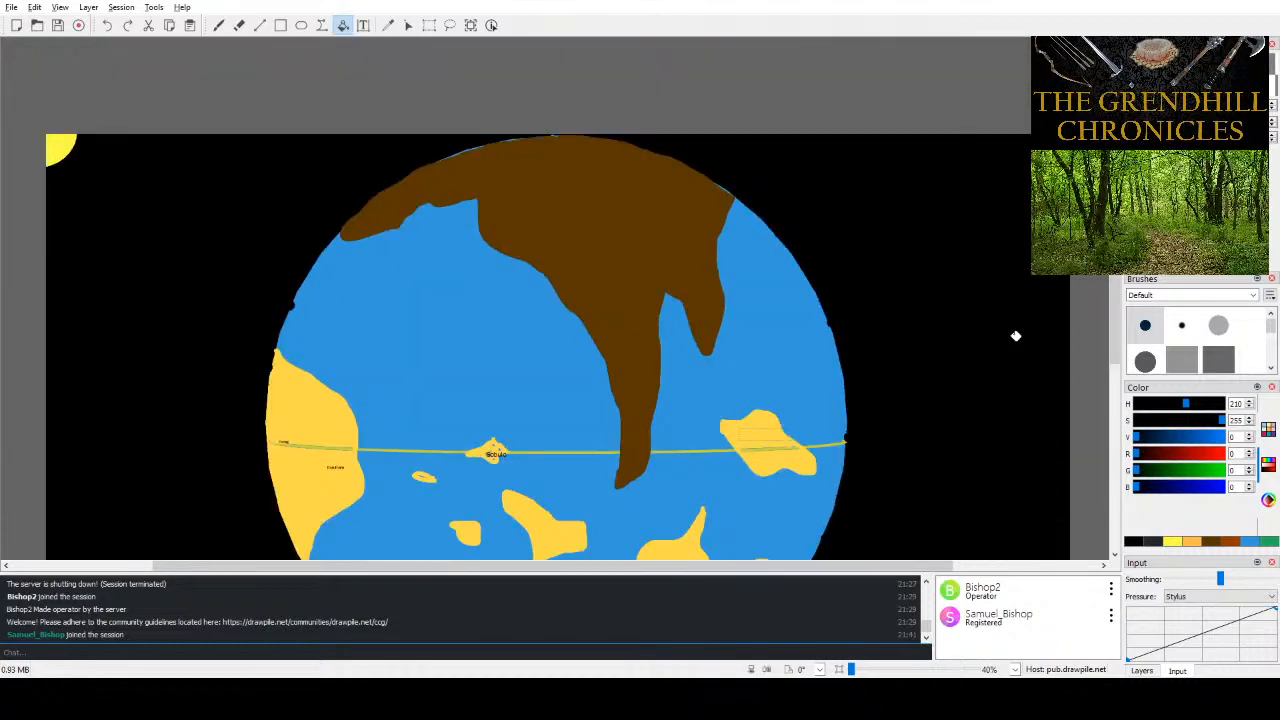
scroll(1010, 341, "down", 2)
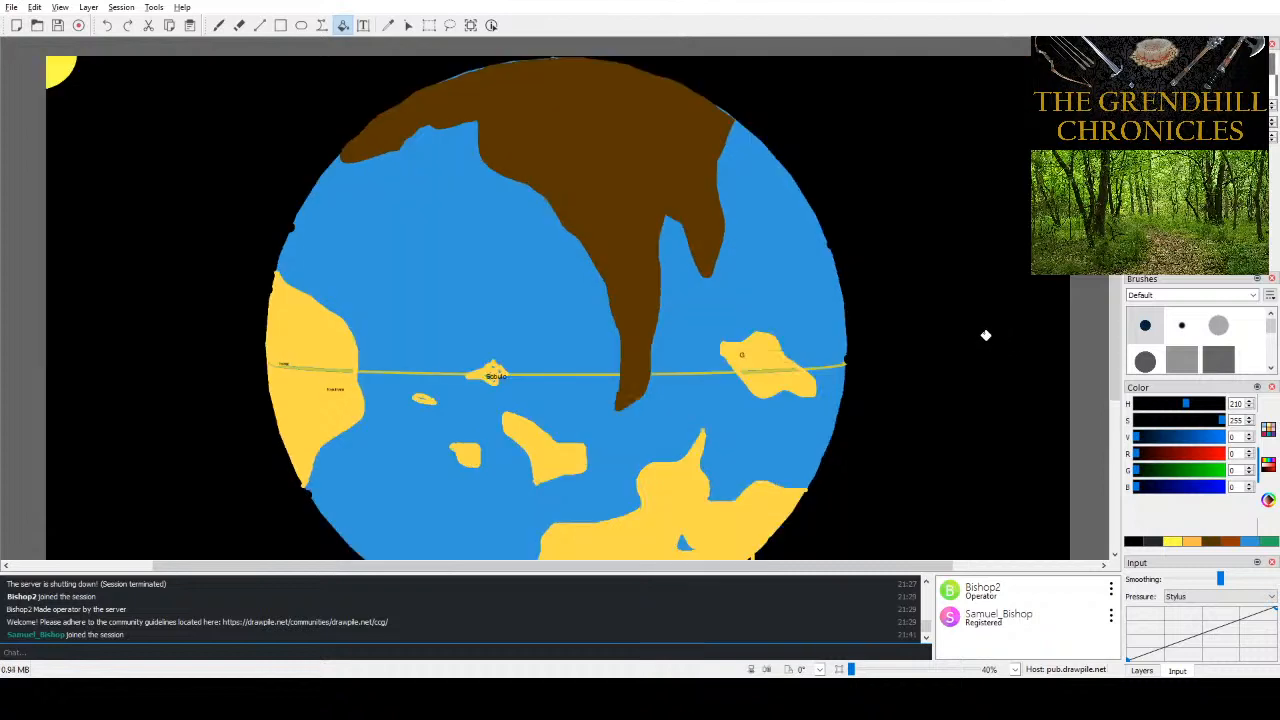
- Examine the globe and its place labels along the equator, including Karutham, Sobulo and Gidhamer, against the black background
scroll(986, 334, "down", 6)
scroll(986, 334, "up", 2)
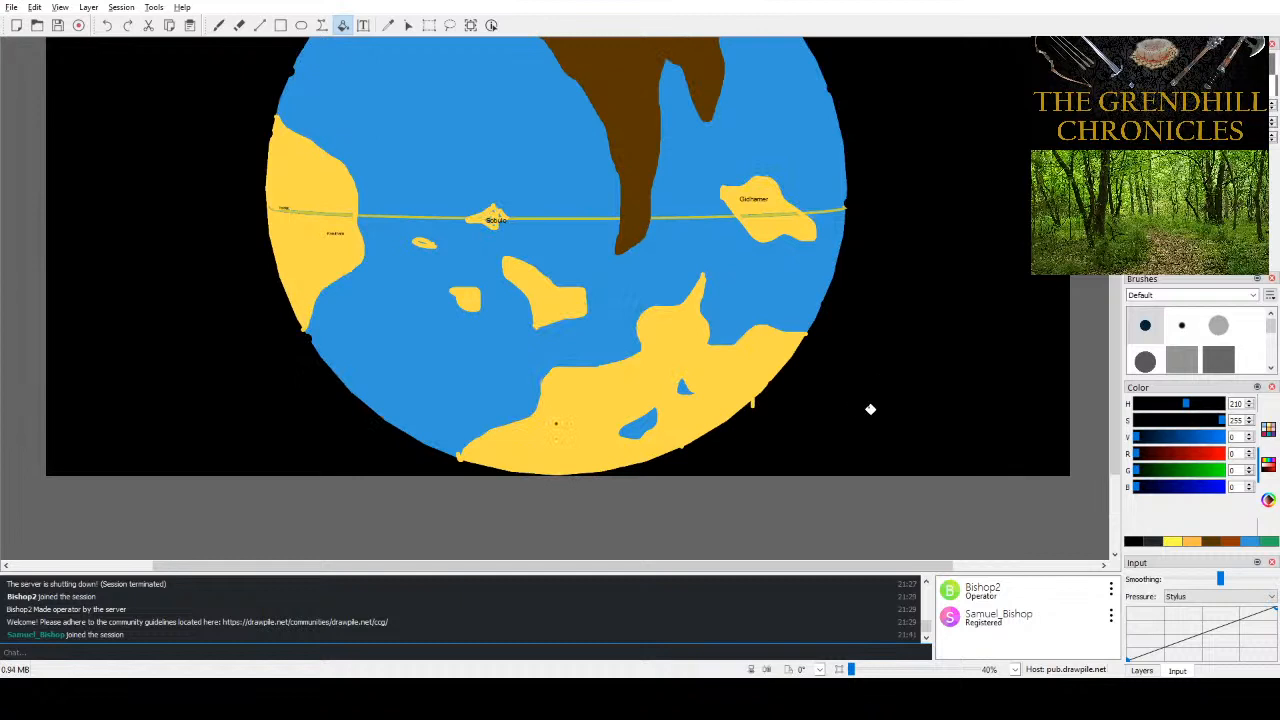
scroll(877, 403, "up", 4)
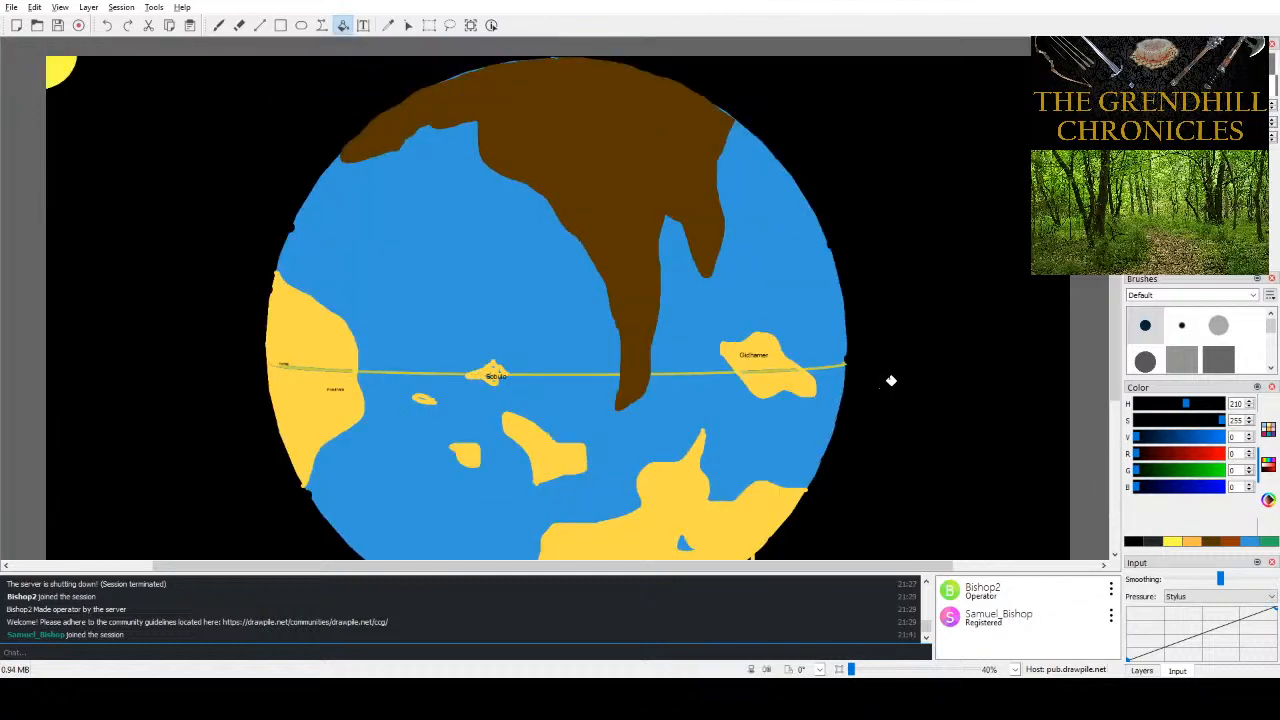
scroll(765, 375, "up", 4)
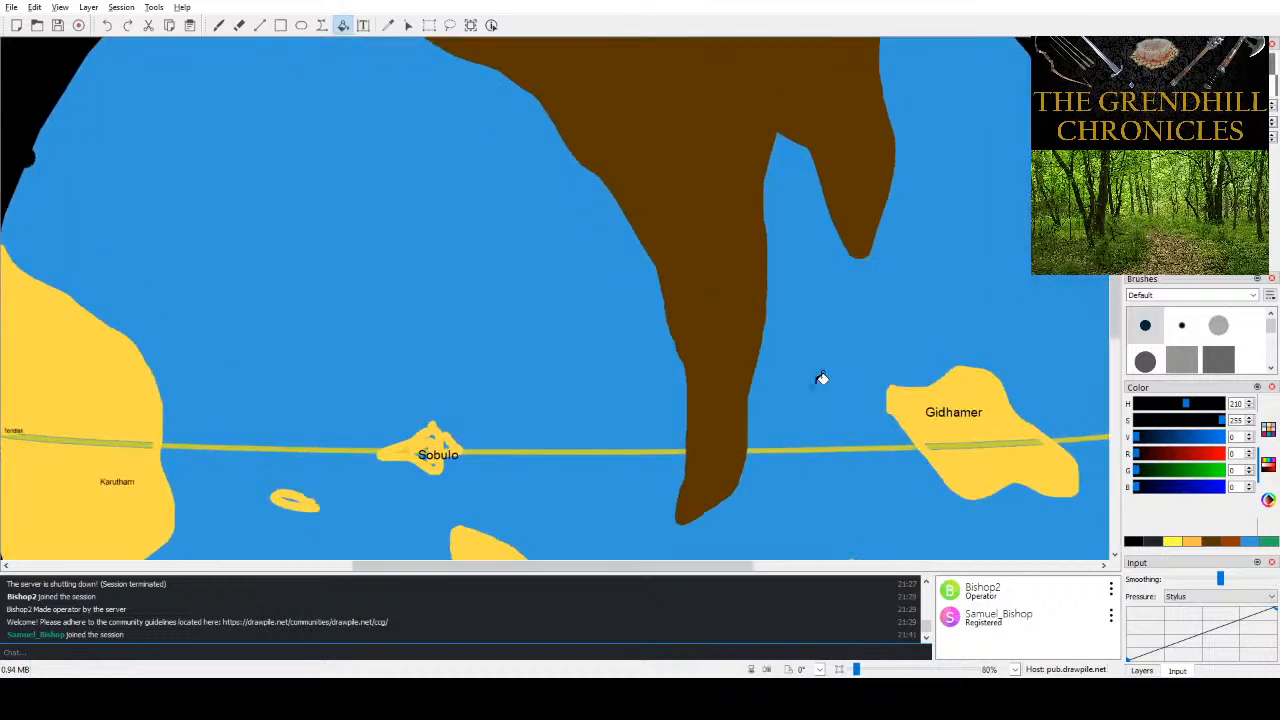
scroll(822, 378, "left", 8)
scroll(818, 392, "down", 2)
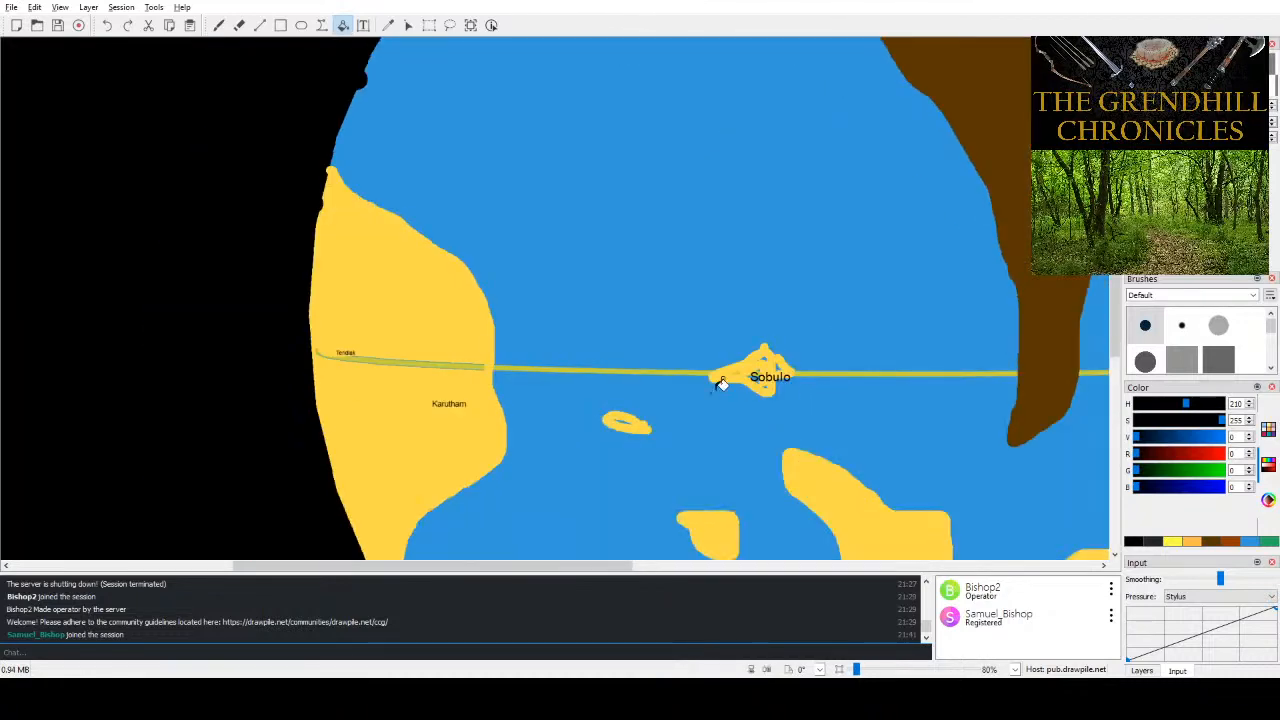
scroll(355, 403, "up", 4)
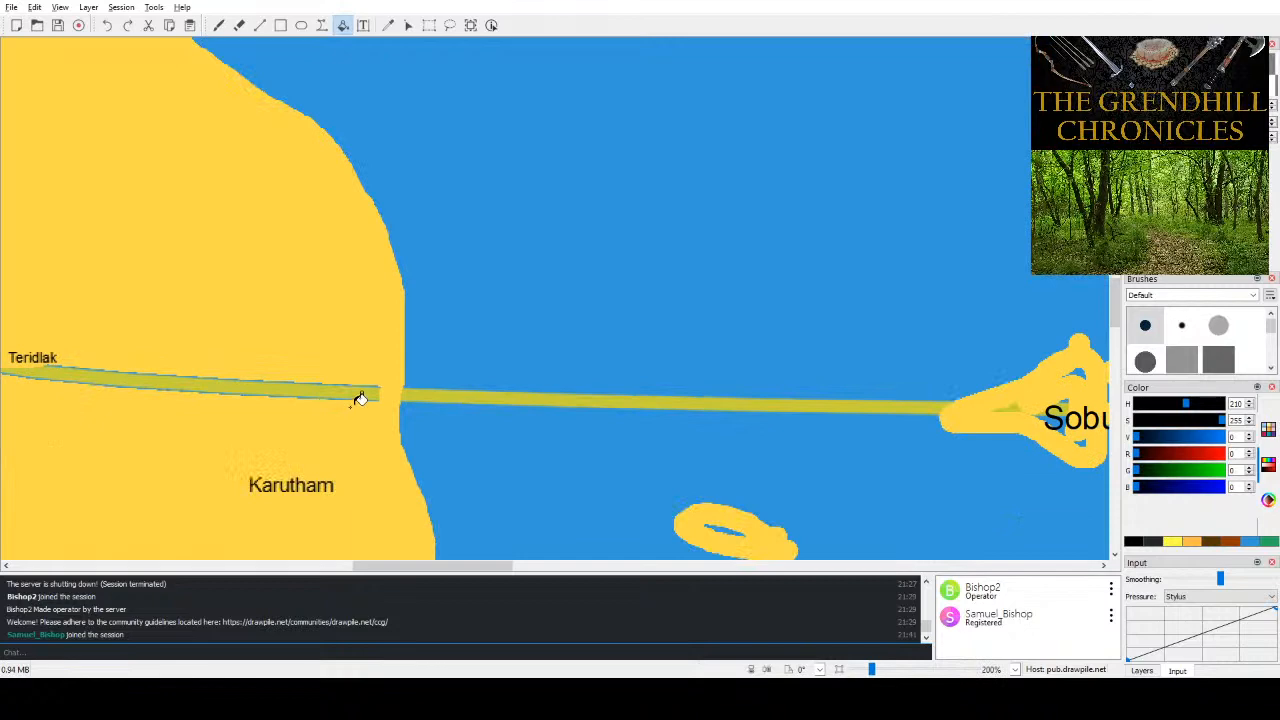
scroll(362, 400, "left", 4)
scroll(405, 400, "right", 20)
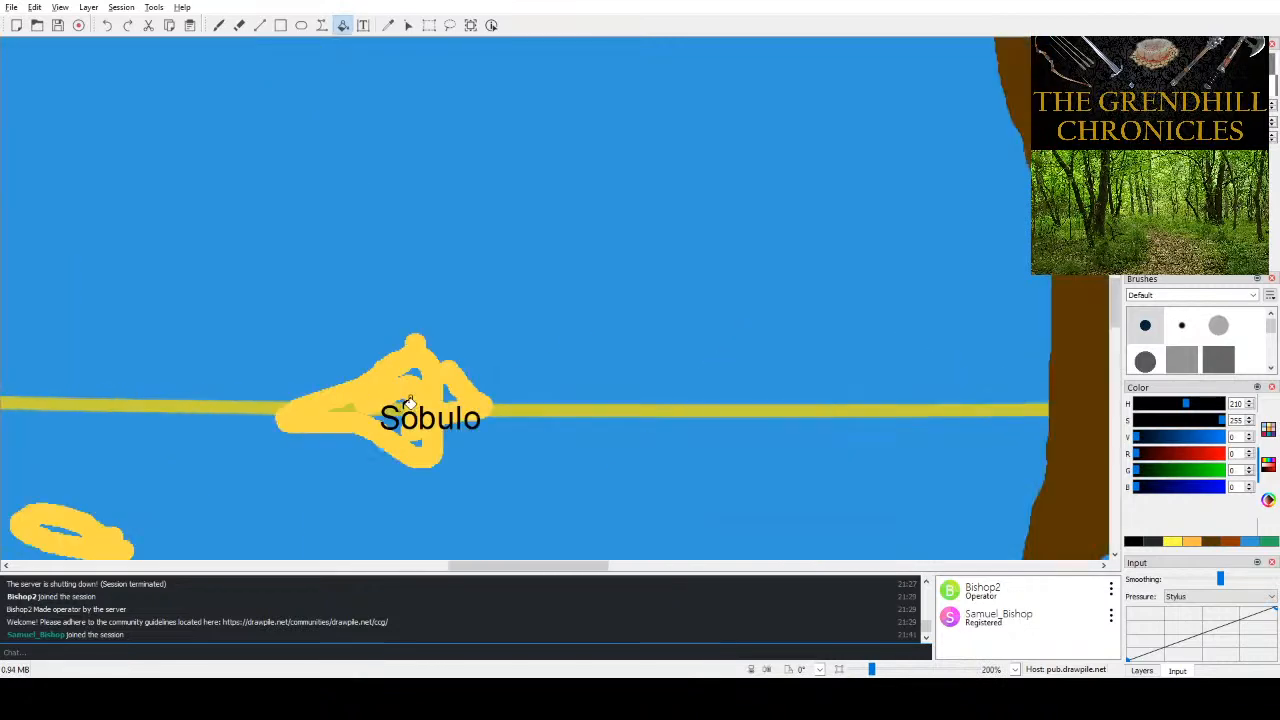
scroll(409, 401, "down", 4)
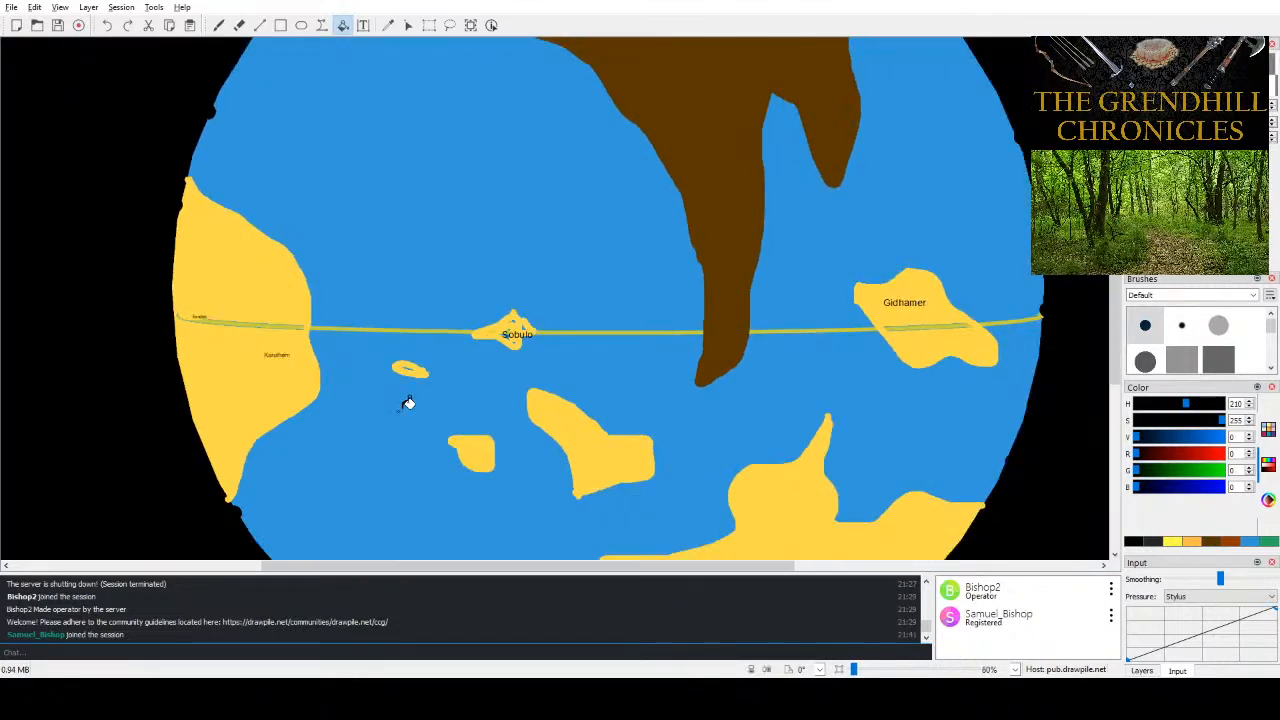
scroll(409, 401, "down", 3)
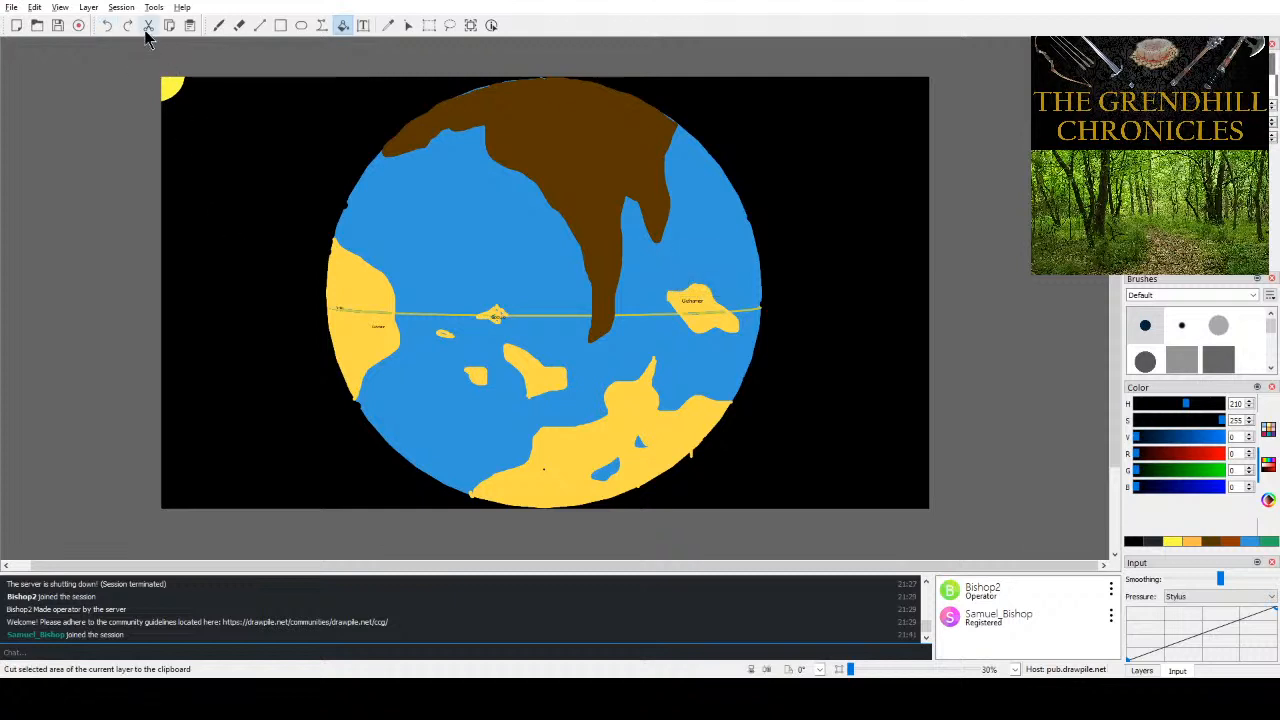
- Choose the Ellipse tool and mix a dark magenta colour with hue 317, red 95, green 0 and blue 68
left_click(300, 26)
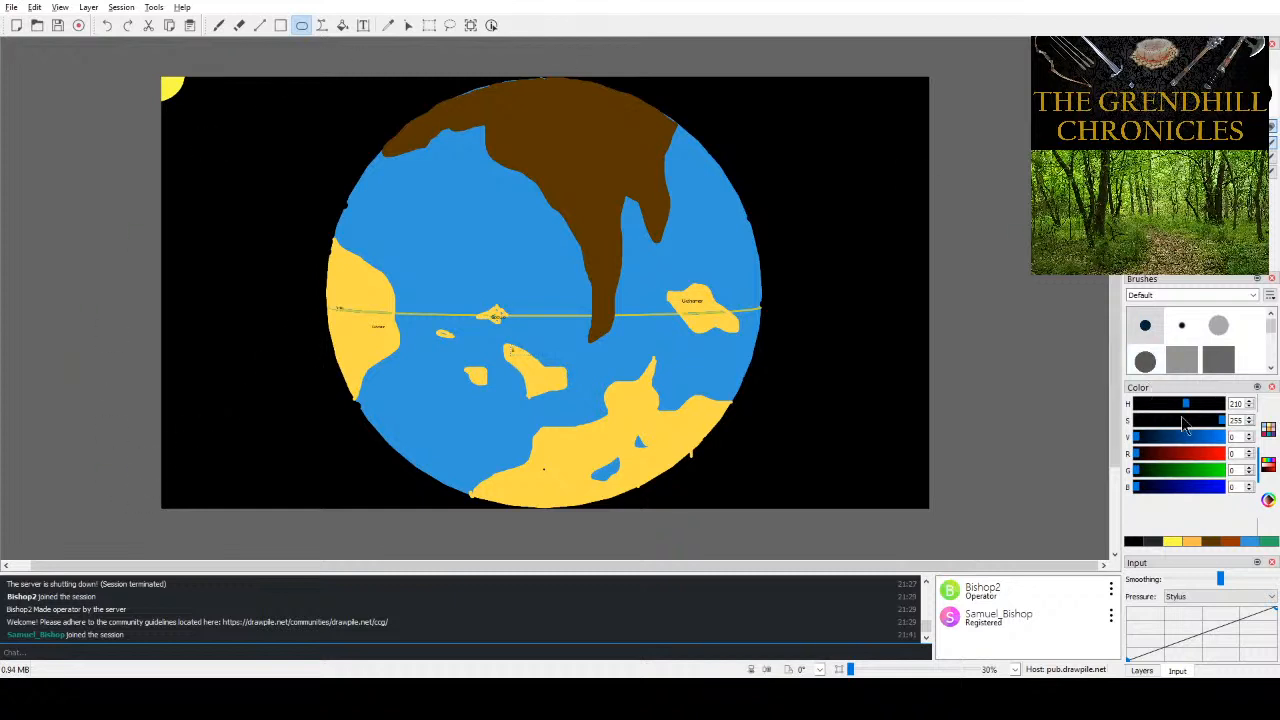
left_click_drag(1204, 472, 1171, 482)
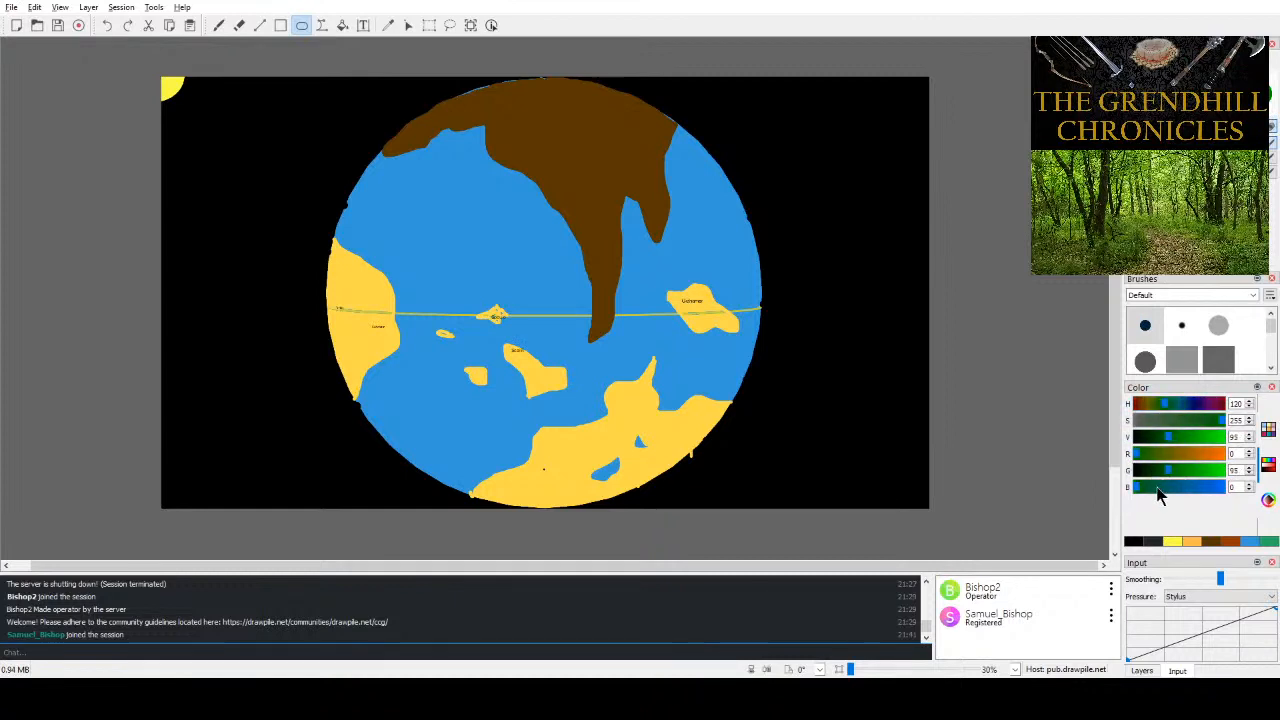
left_click(1169, 487)
left_click_drag(1169, 488, 1155, 488)
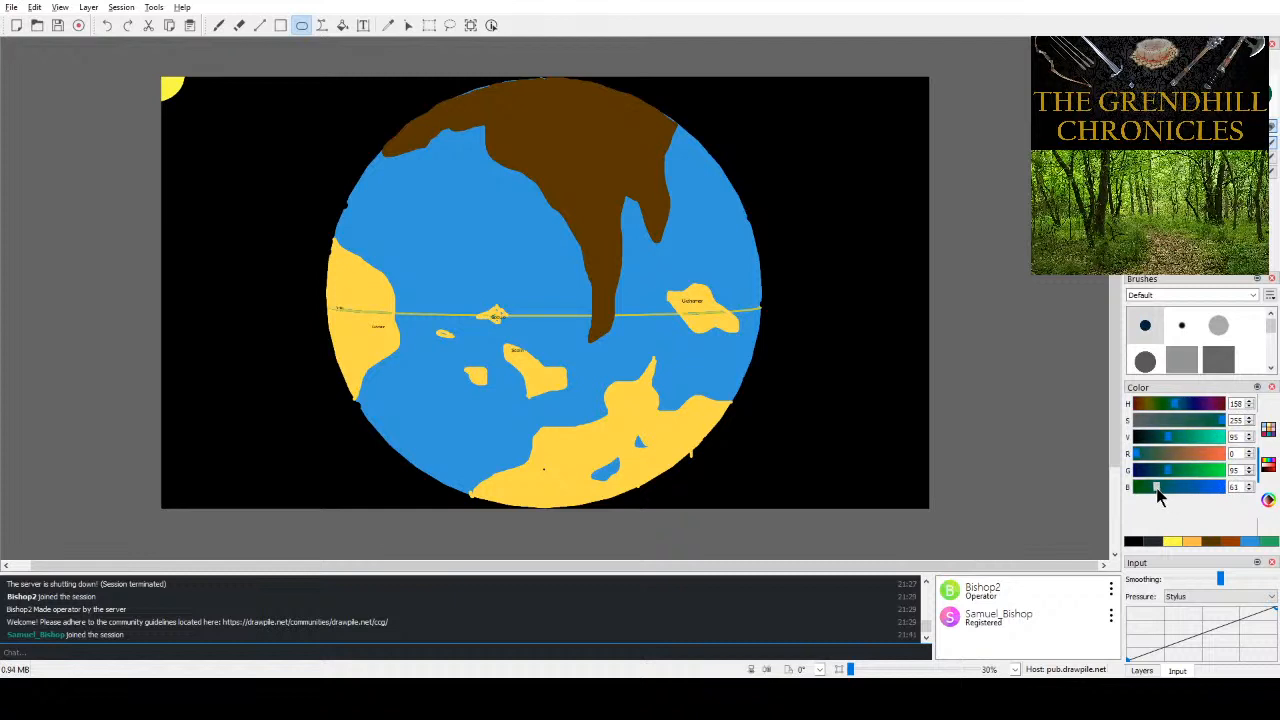
left_click_drag(1180, 405, 1214, 406)
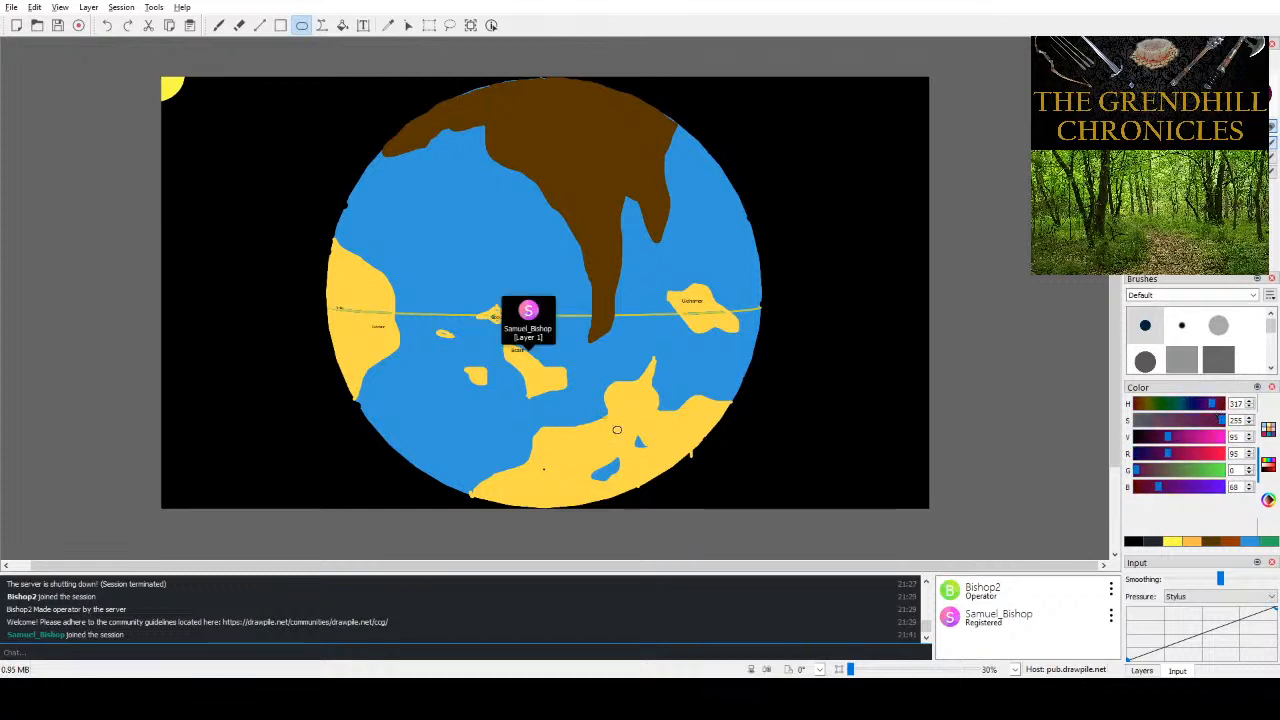
- Try large dark-magenta ellipse arcs across the canvas's southwest corner, undoing each attempt
left_click(337, 345)
left_click_drag(351, 360, 5, 698)
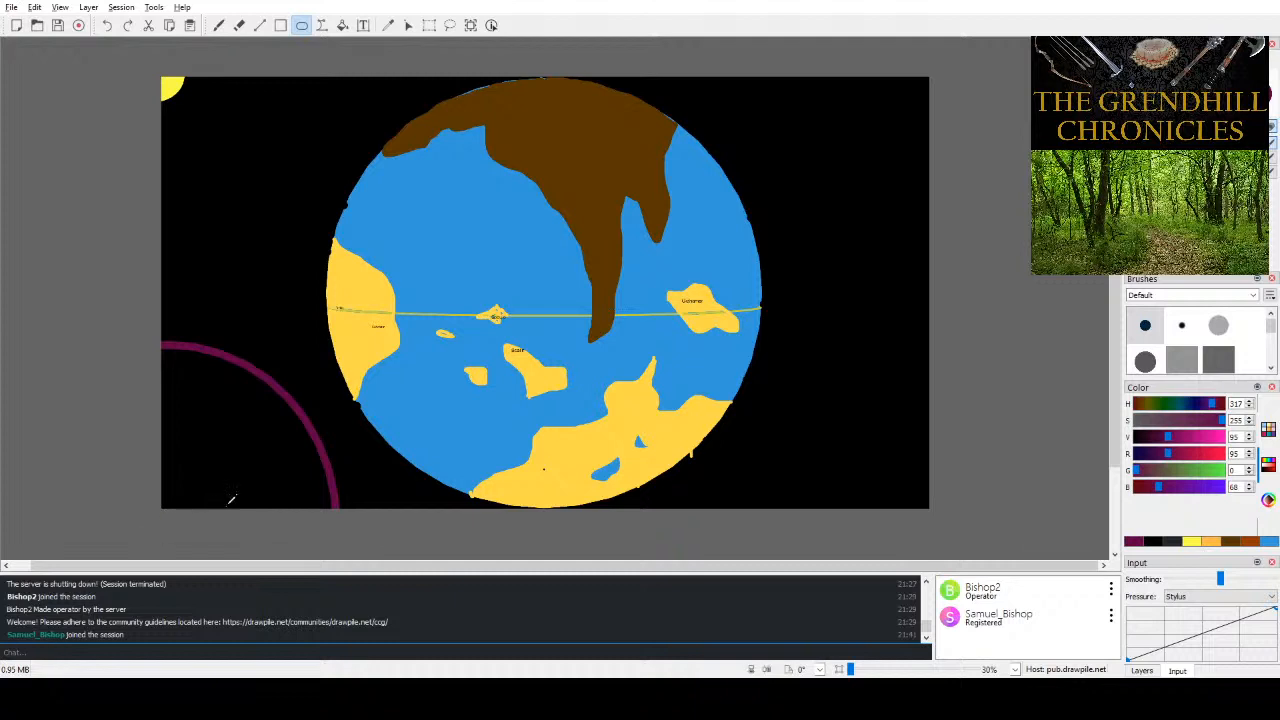
key("ctrl+z")
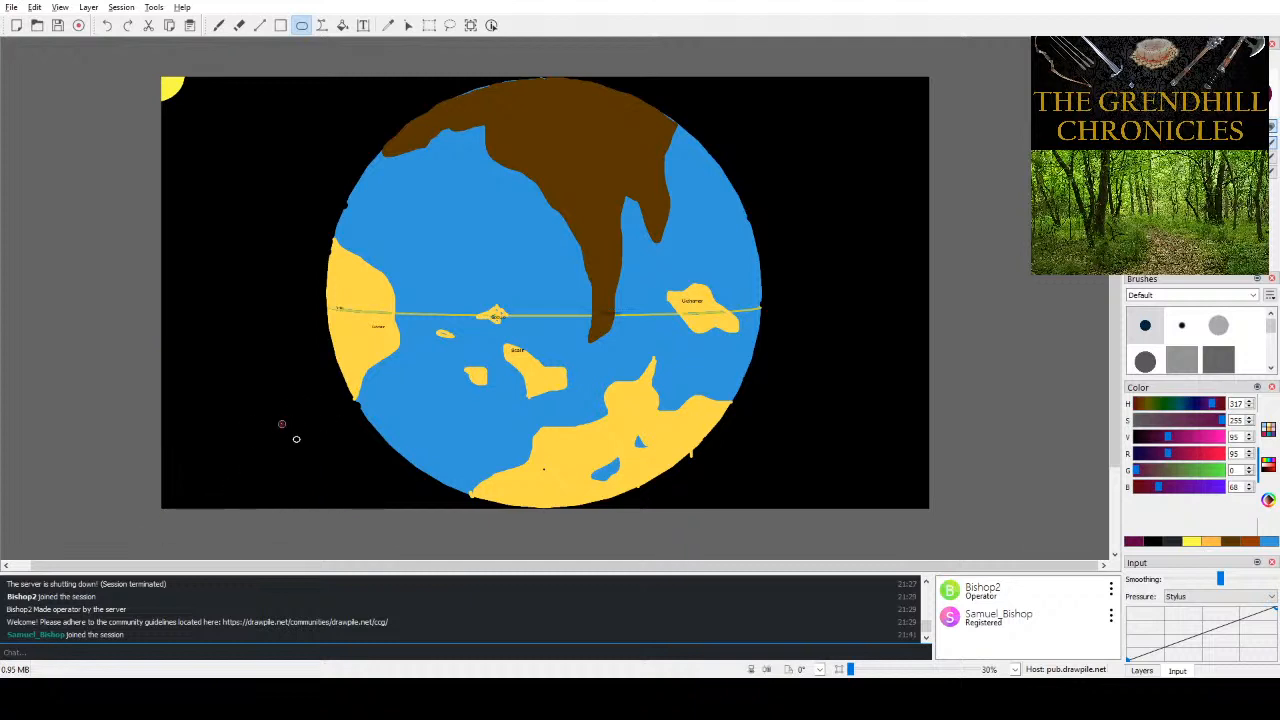
mouse_move(284, 421)
left_mouse_down()
mouse_move(146, 593)
mouse_move(169, 566)
left_mouse_up()
key("ctrl+z")
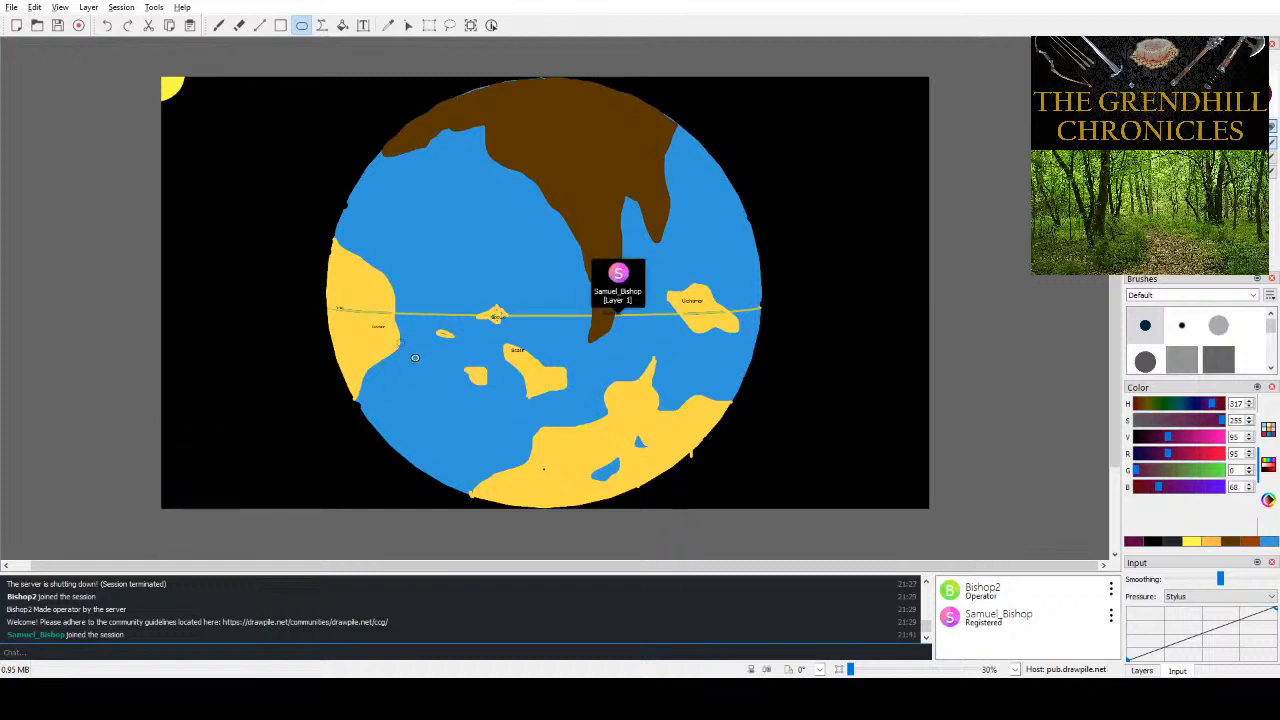
left_click_drag(400, 342, 5, 670)
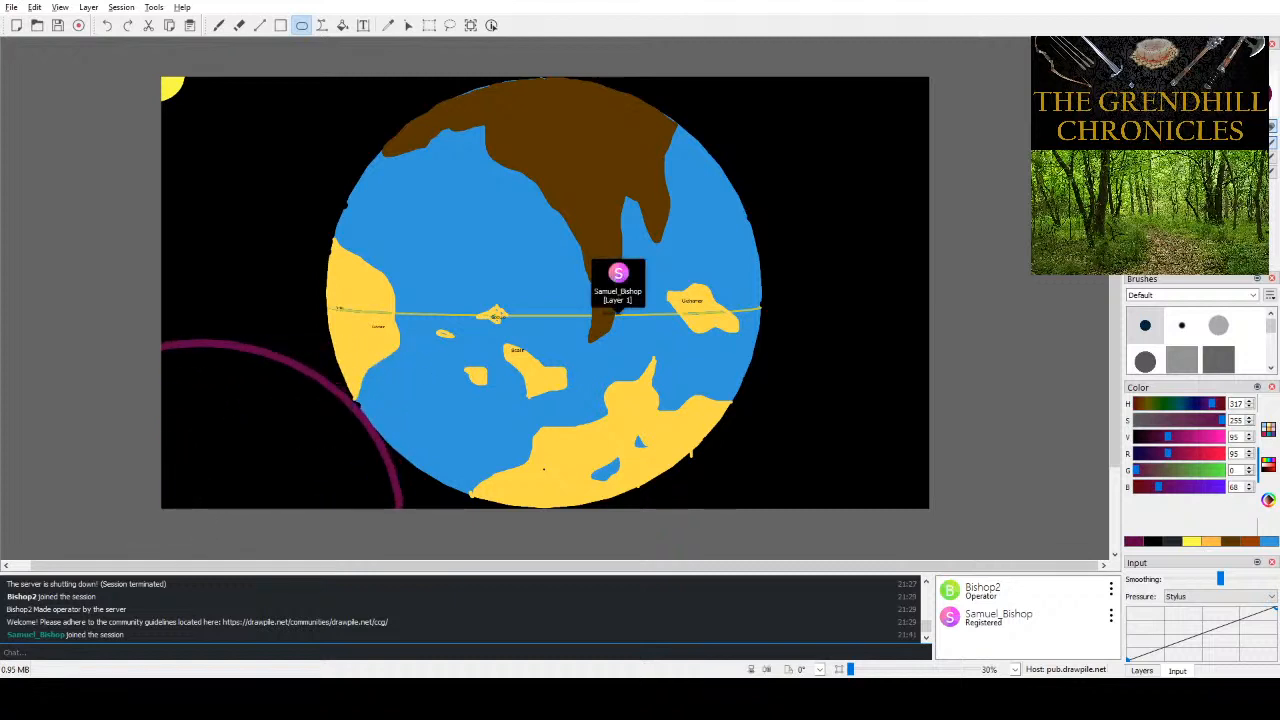
key("ctrl+z")
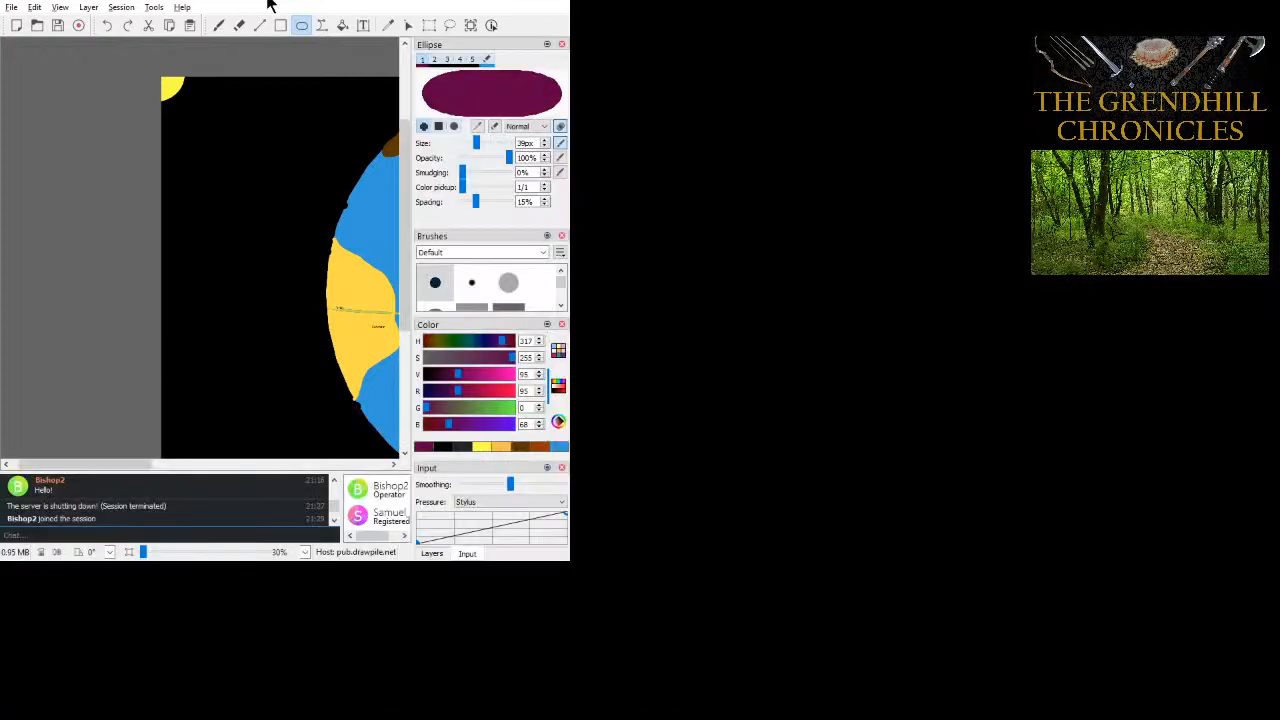
- Change the hue to 351 and draw a thick 39px dark-red ellipse arc across the southwest corner, clear of the globe
scroll(277, 158, "down", 5)
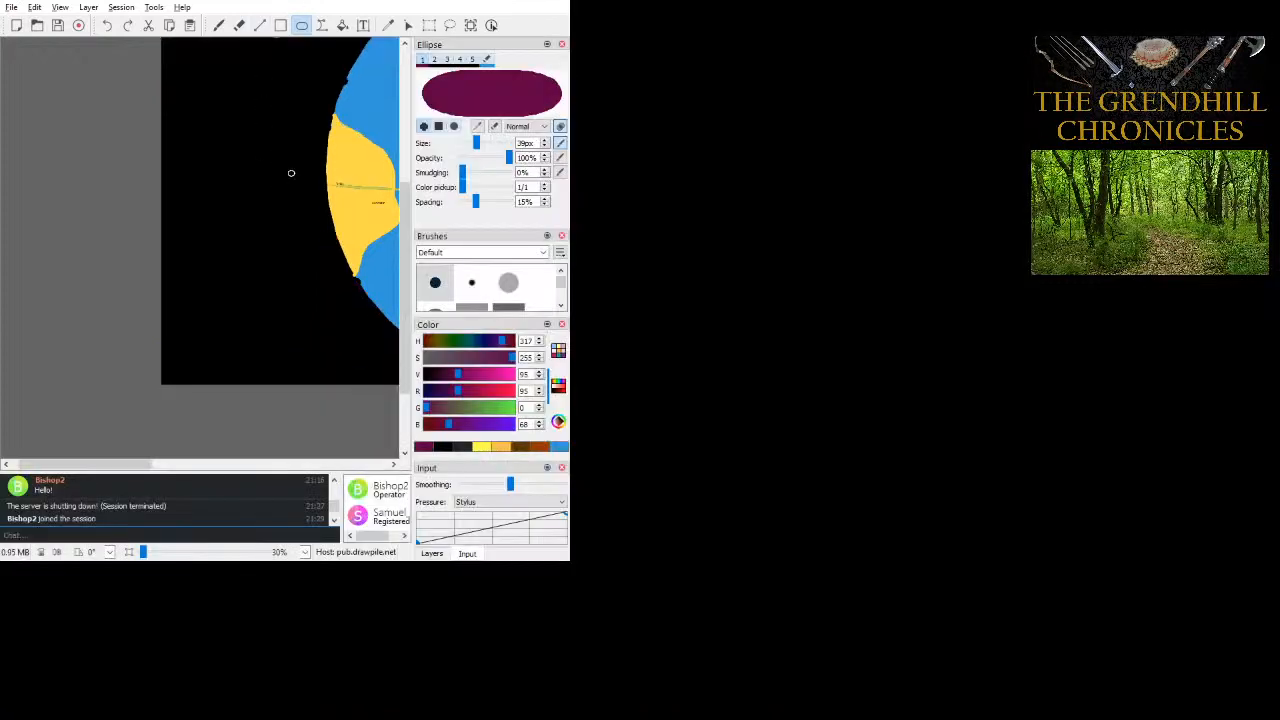
scroll(287, 174, "right", 2)
scroll(287, 175, "right", 2)
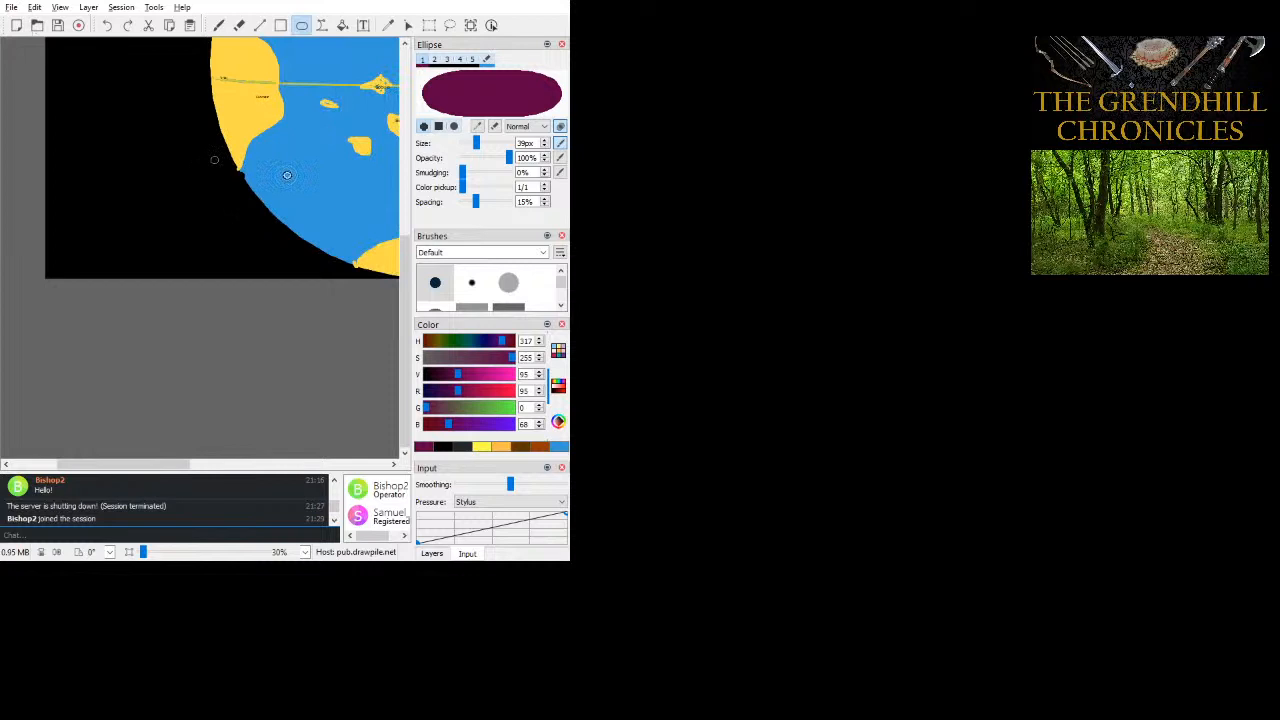
left_click(508, 341)
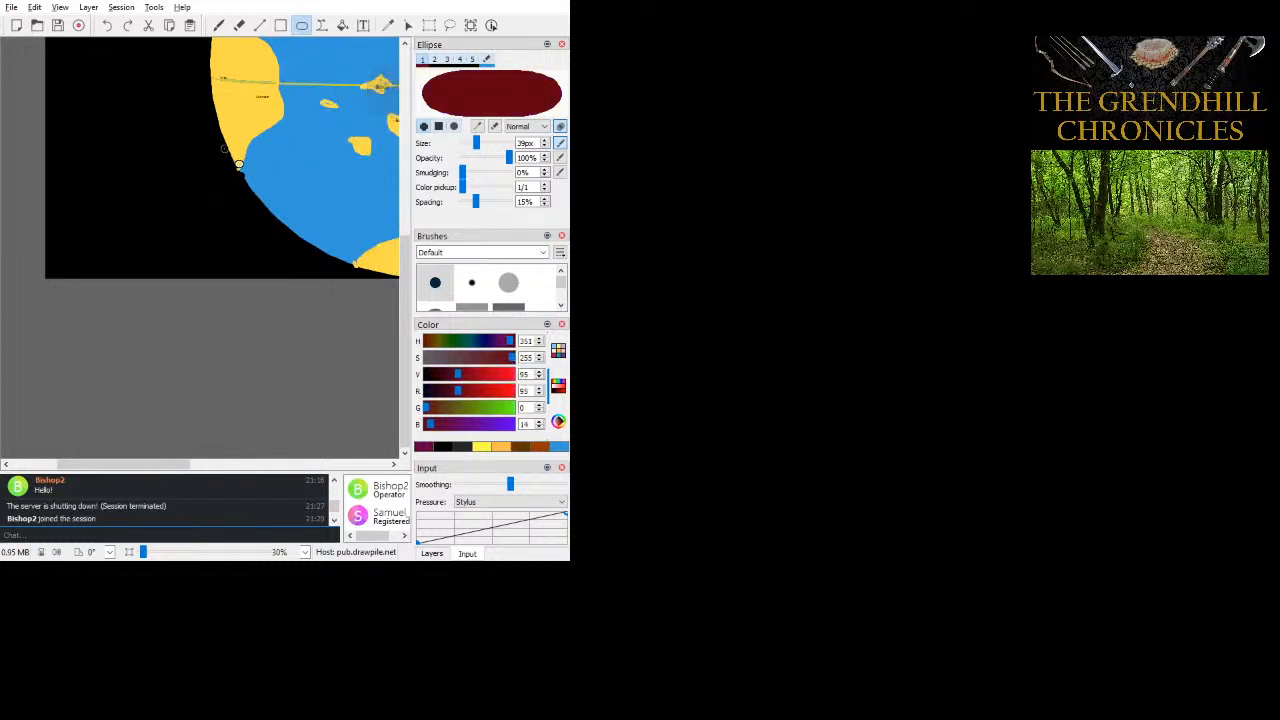
scroll(240, 153, "up", 2)
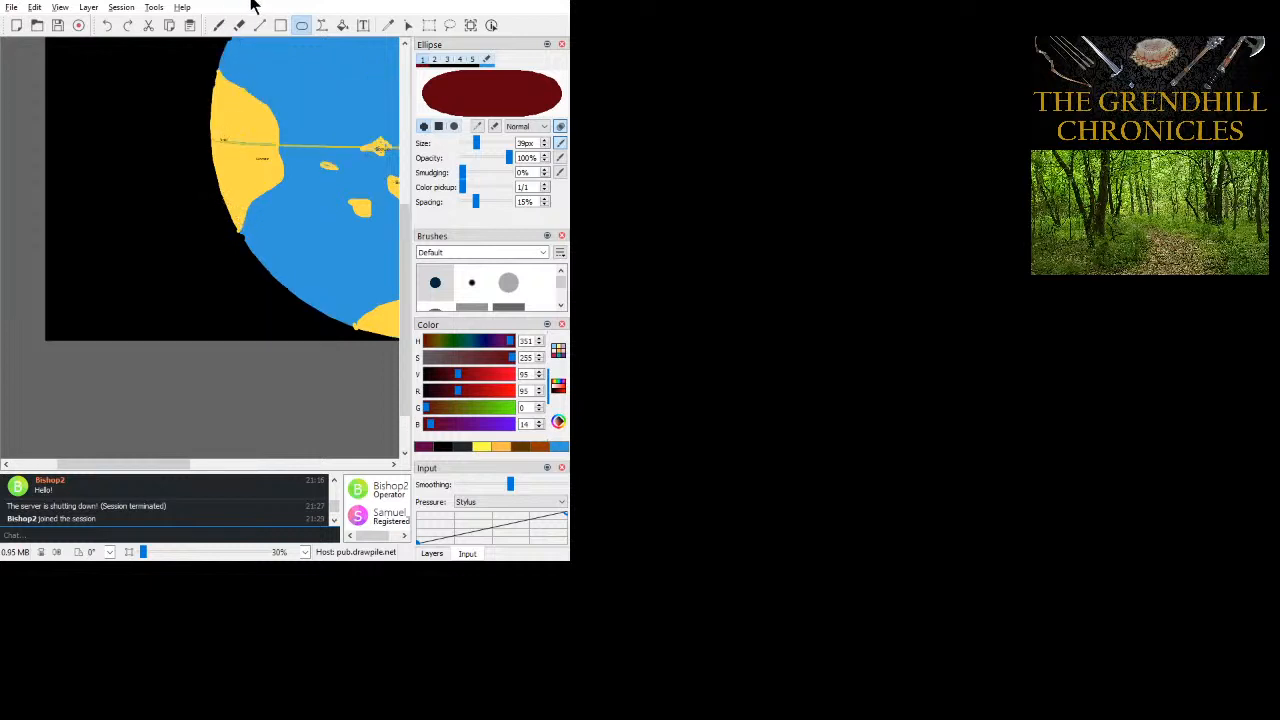
mouse_move(300, 126)
left_mouse_down()
mouse_move(34, 374)
mouse_move(0, 560)
mouse_move(0, 706)
left_mouse_up()
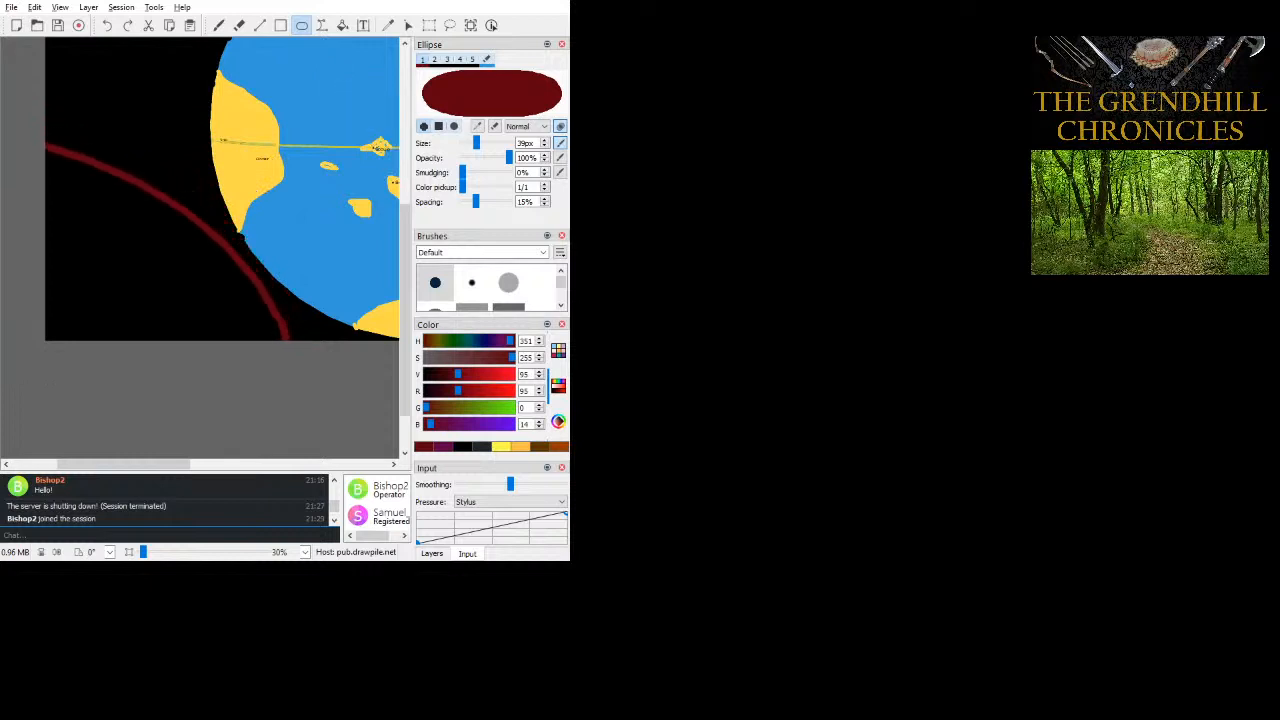
key("ctrl+z")
left_click_drag(219, 141, 0, 715)
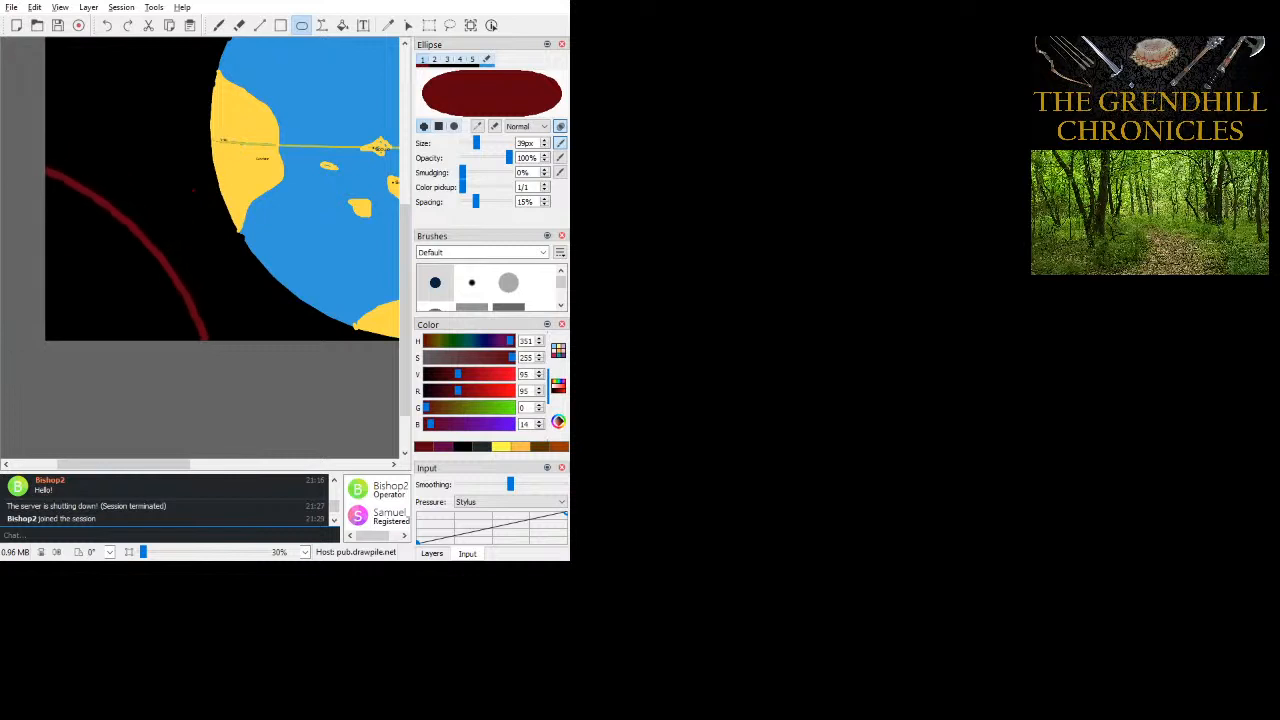
- Draw a thin orange ellipse arc with an 8px brush just outside the dark-red arc in the southwest corner
left_click(518, 447)
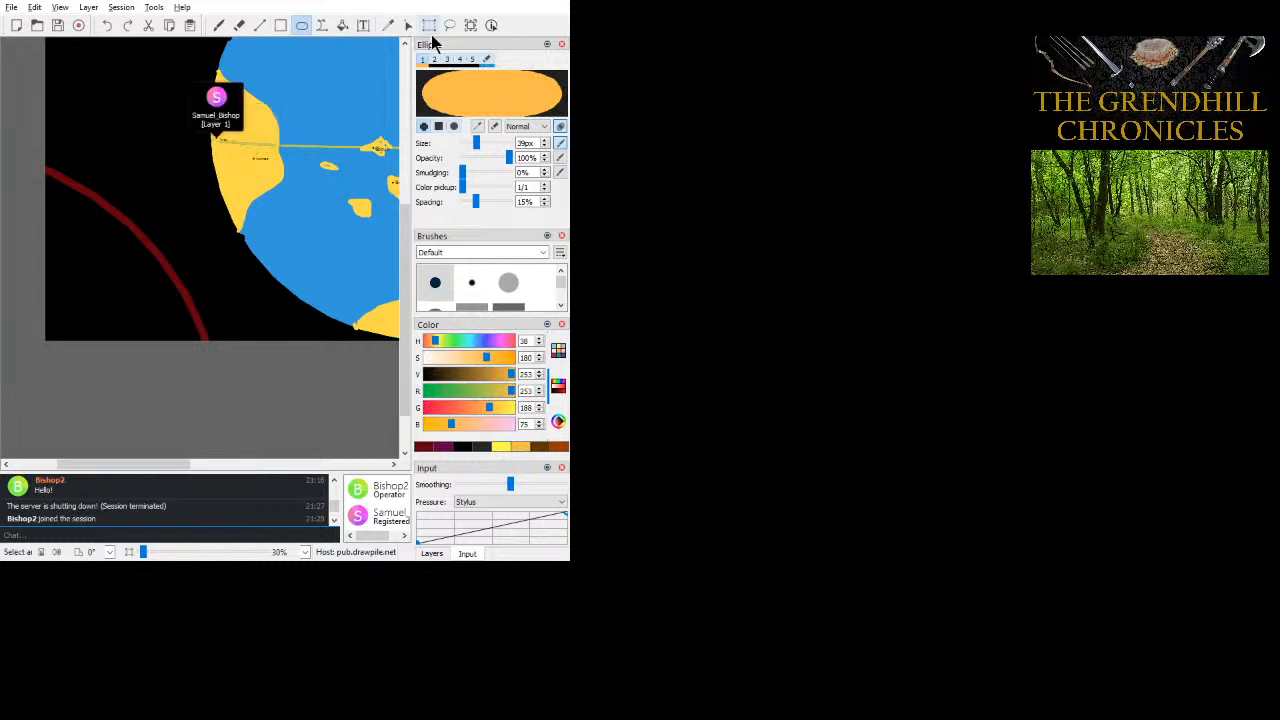
left_click_drag(475, 143, 465, 162)
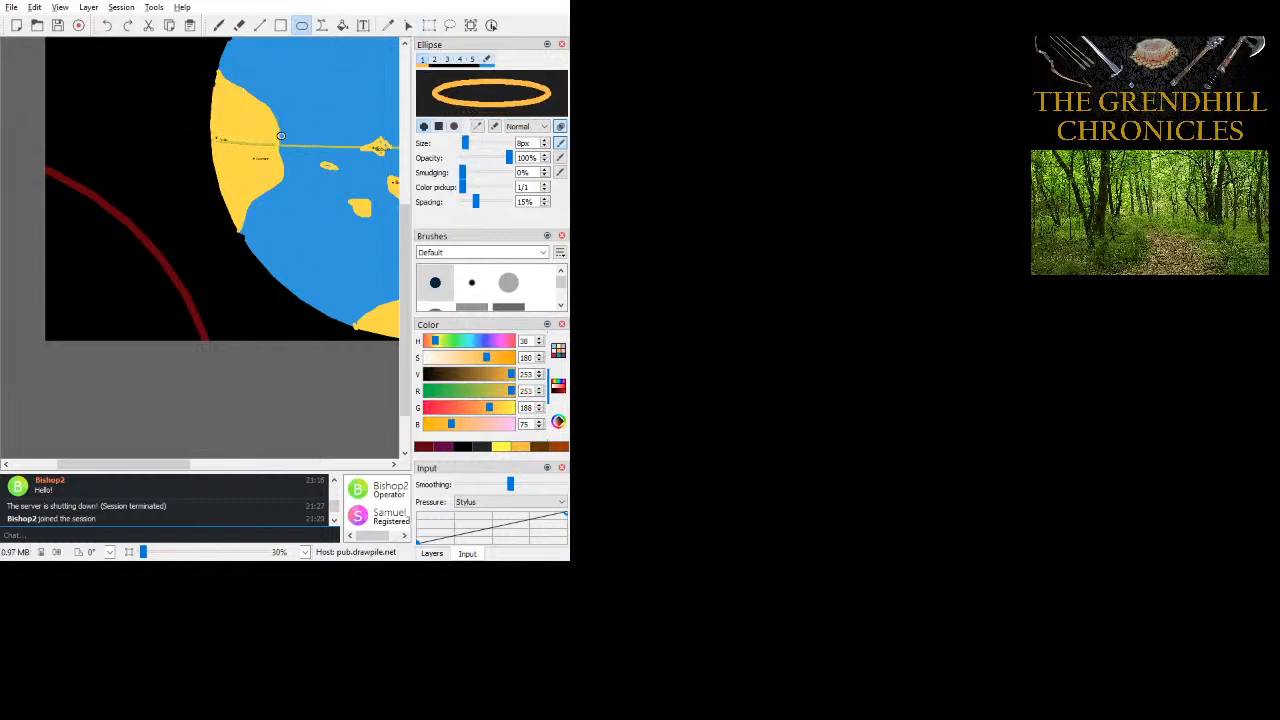
left_click_drag(274, 126, 0, 695)
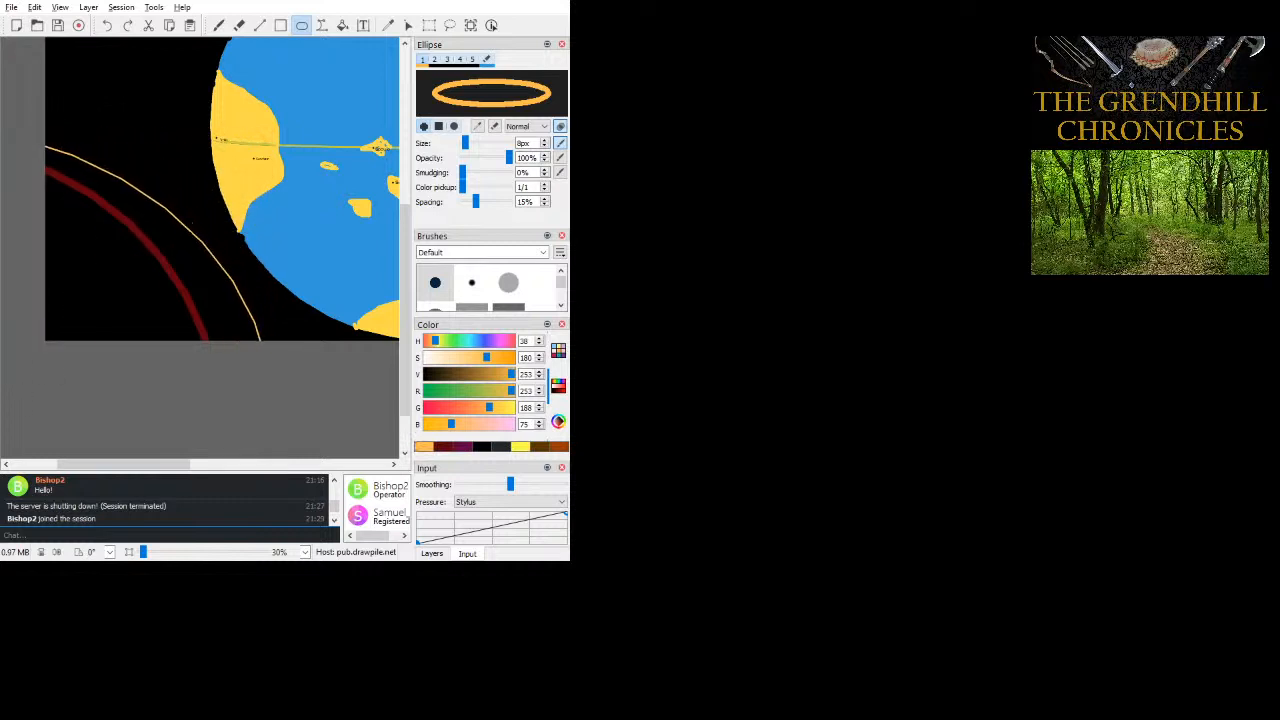
left_click(528, 1)
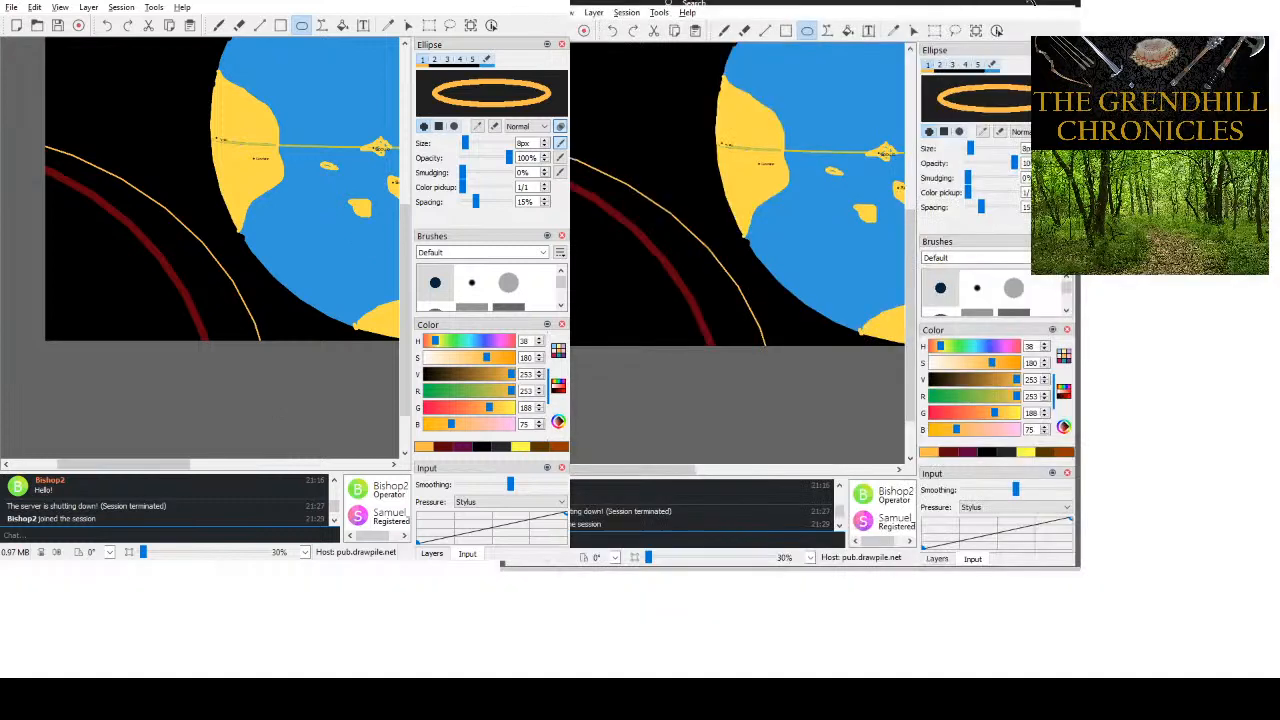
scroll(1030, 183, "up", 4)
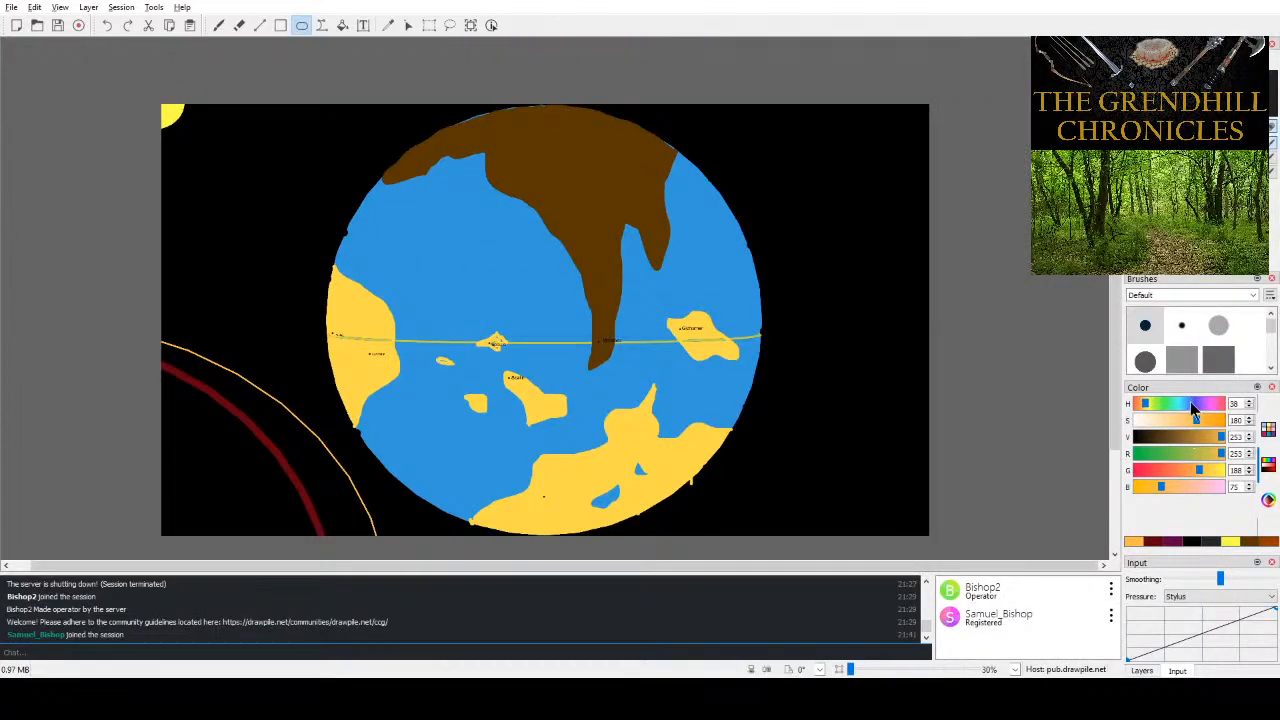
- Set the colour's green value to 91 and draw a thin coral ellipse arc inside the dark-red arc
left_click(1240, 5)
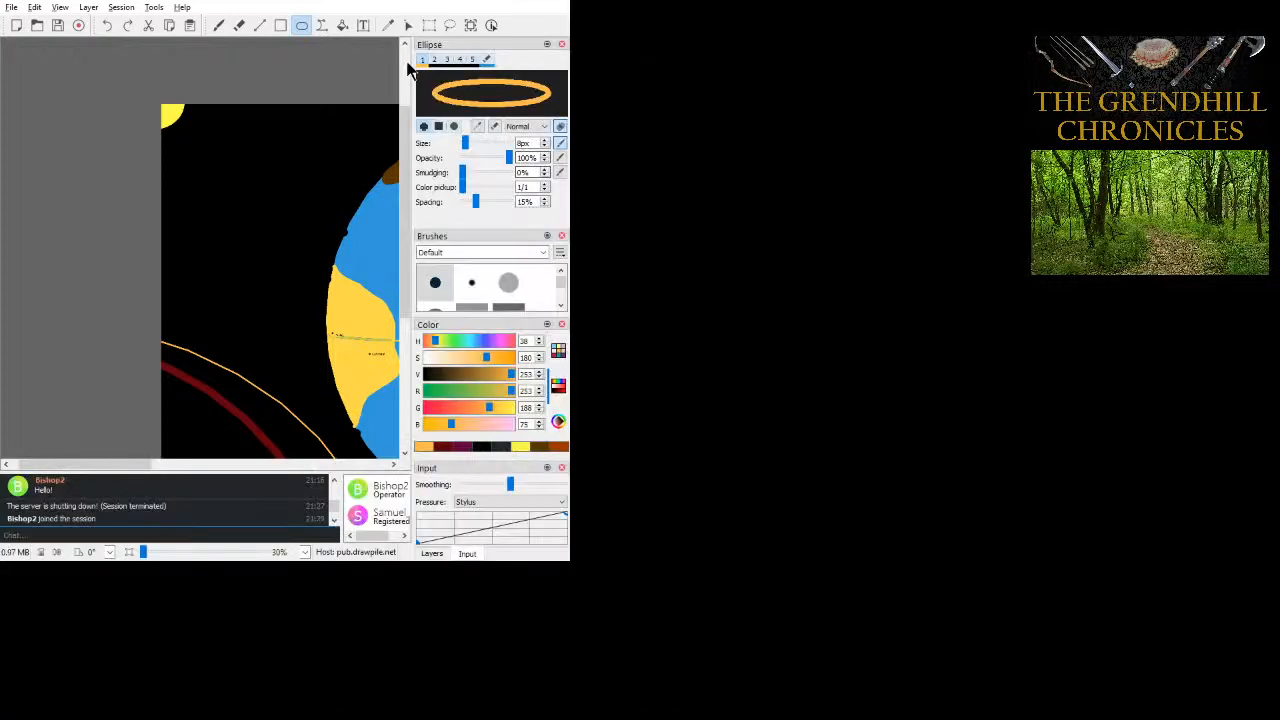
scroll(349, 161, "down", 4)
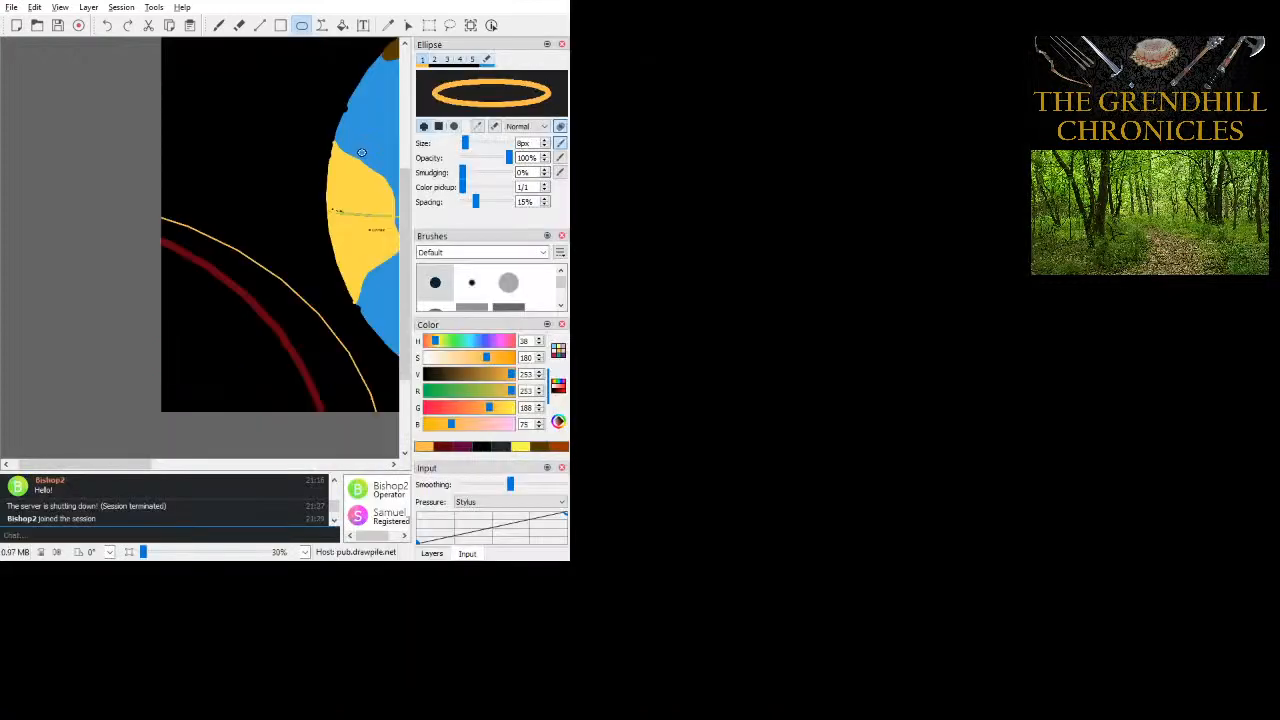
left_click(456, 406)
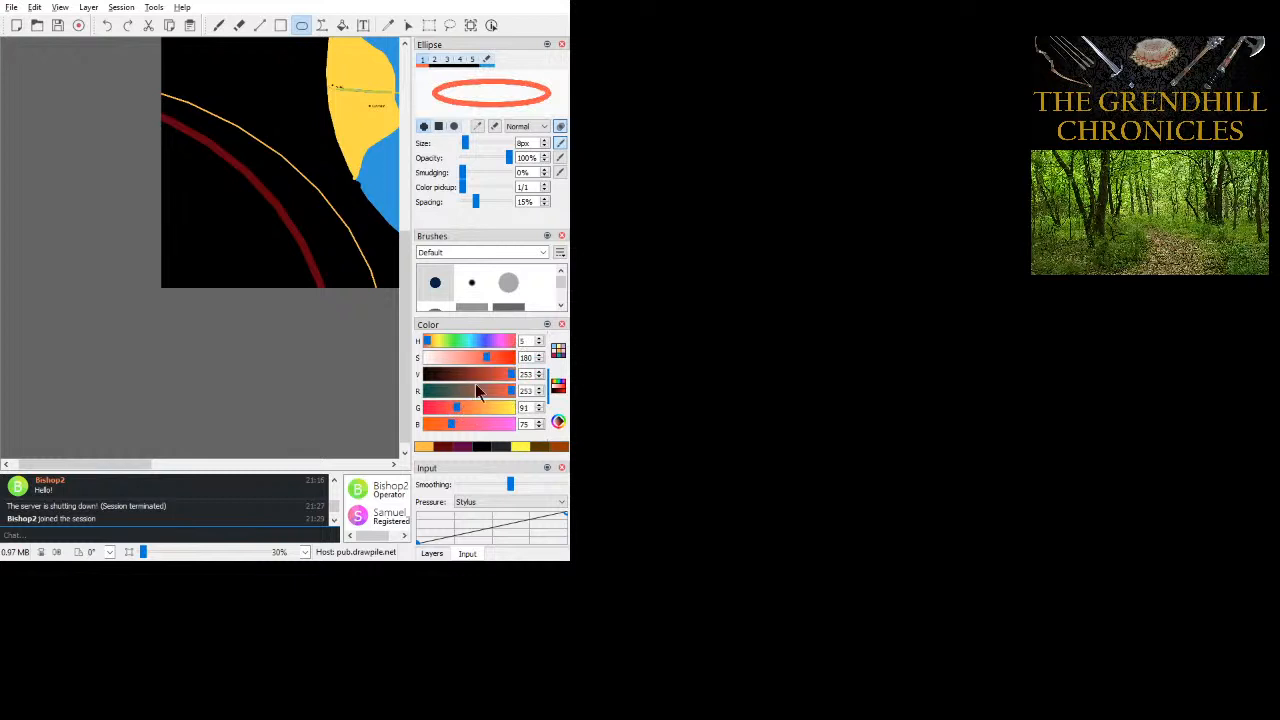
left_click_drag(301, 137, 0, 630)
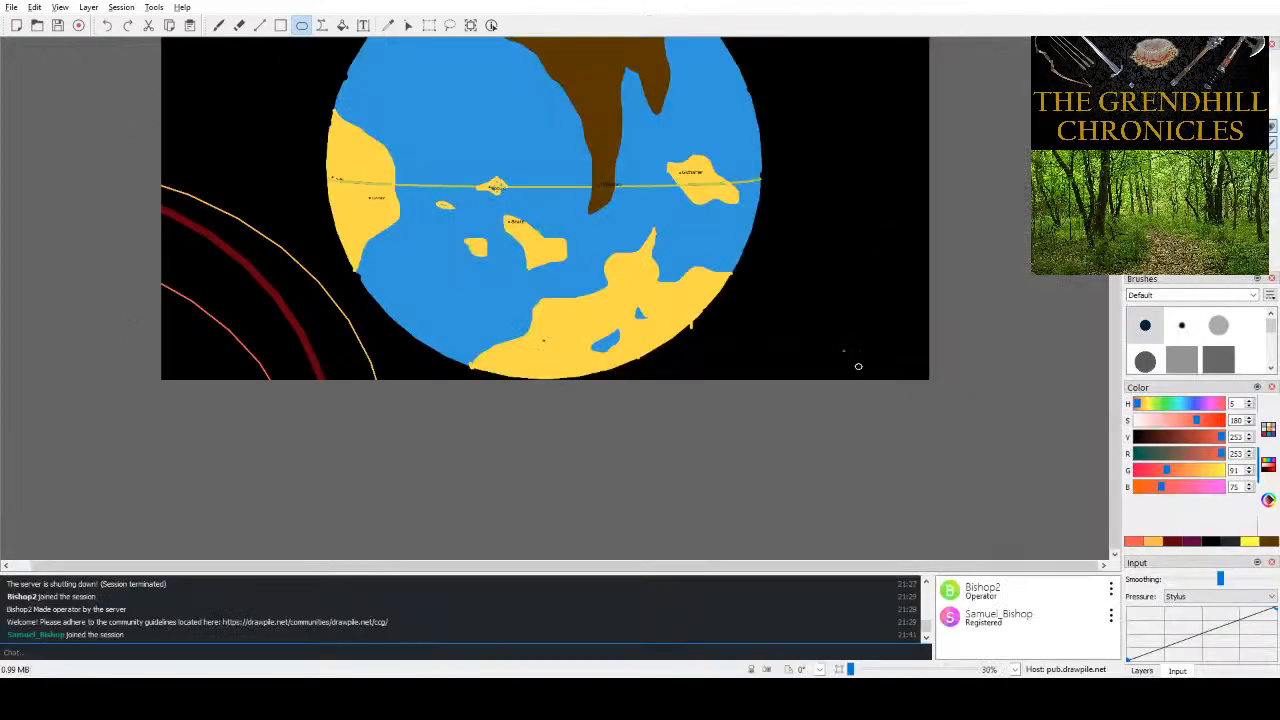
- Set the colour to crimson with hue 345, saturation 245 and value 140
scroll(856, 365, "up", 3)
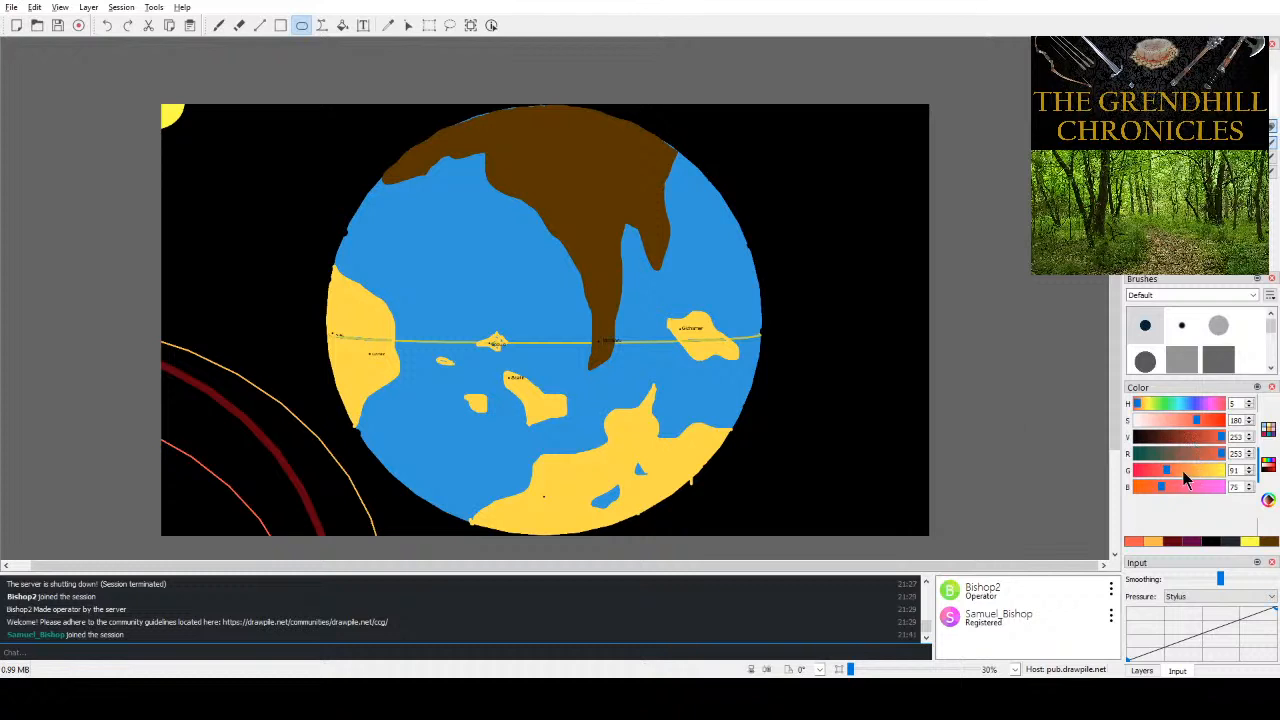
left_click(1159, 488)
left_click(1198, 405)
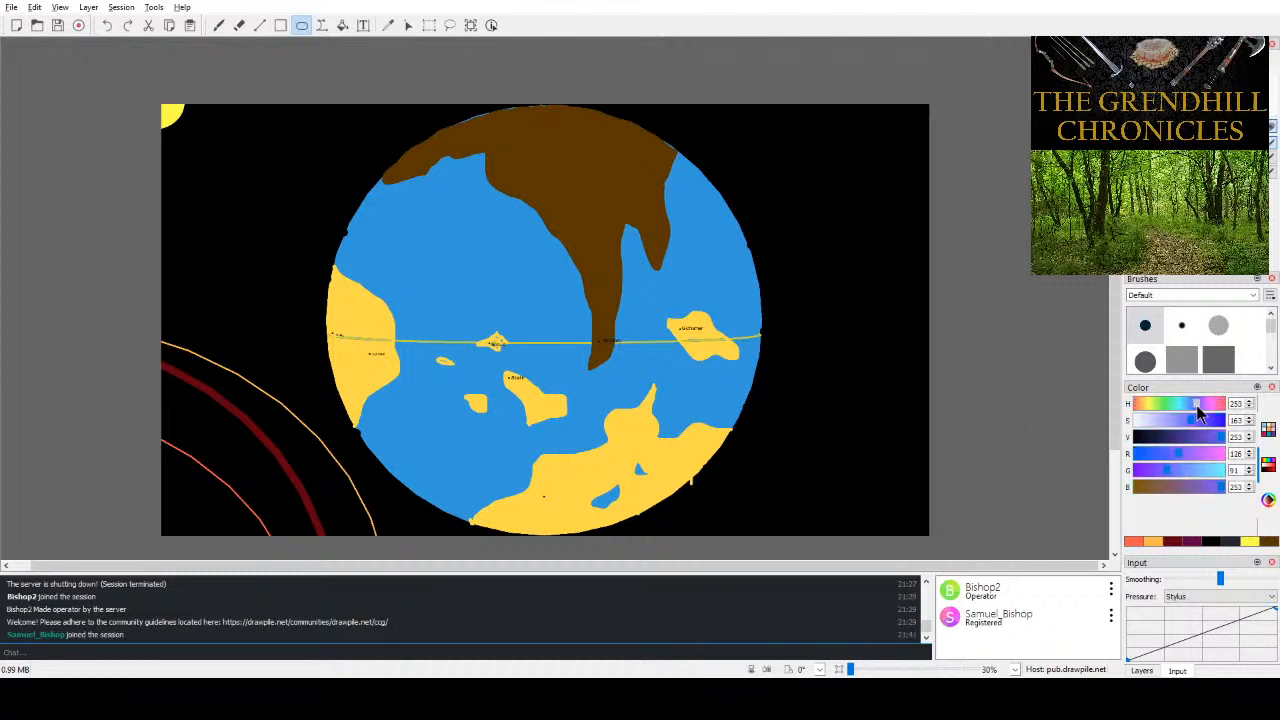
mouse_move(1196, 407)
left_mouse_down()
mouse_move(1219, 422)
mouse_move(1166, 440)
mouse_move(1219, 404)
left_mouse_up()
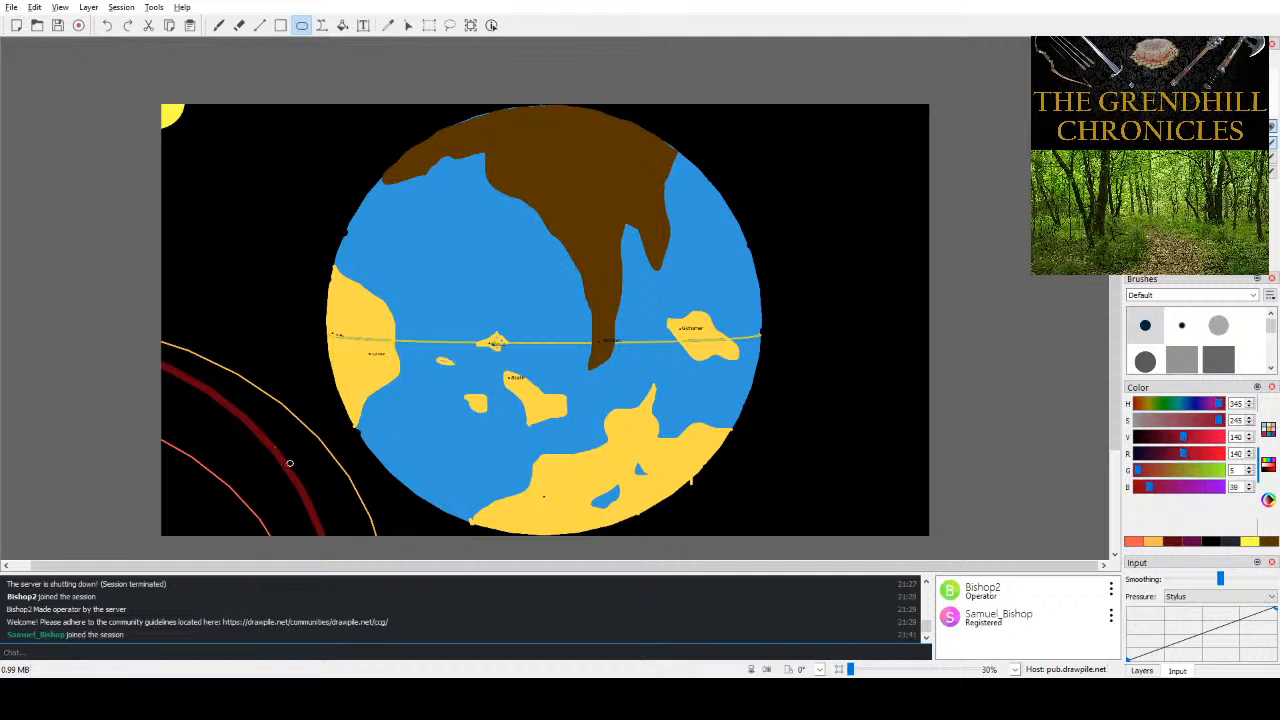
- Try crimson fills on the thick dark-red arc and on the area inside the coral arc, undoing both
left_click(346, 24)
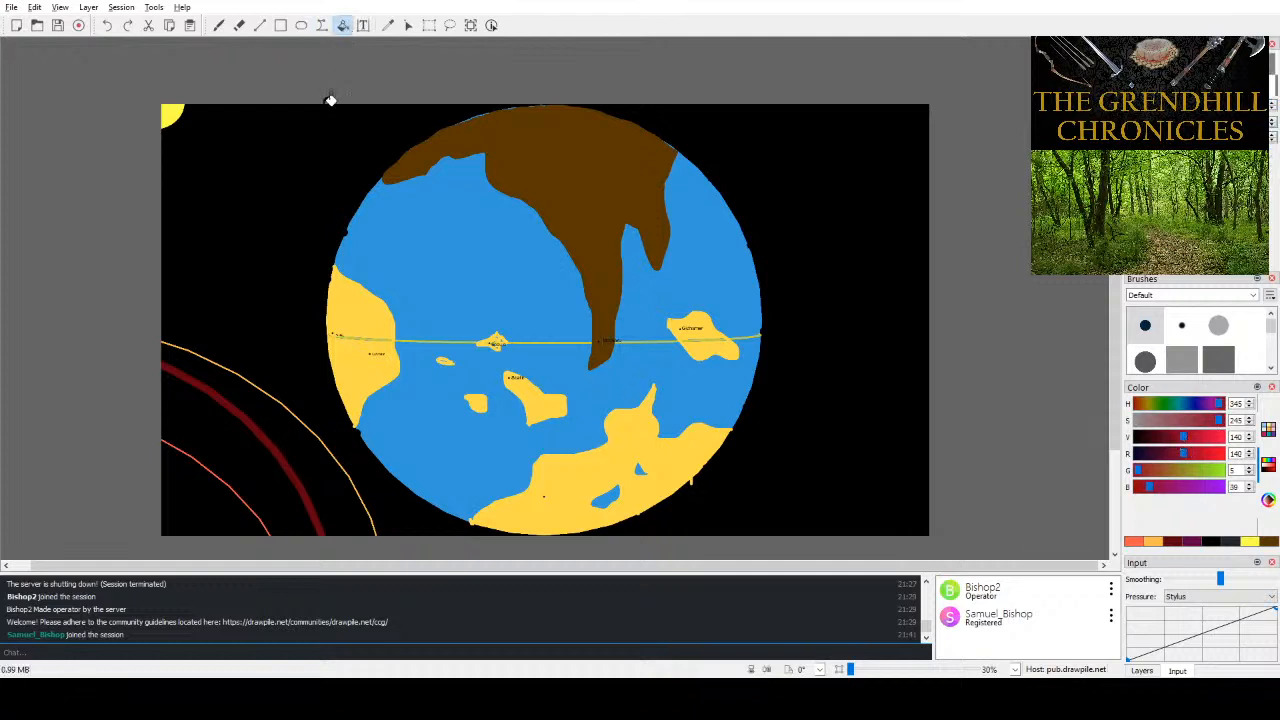
left_click(280, 425)
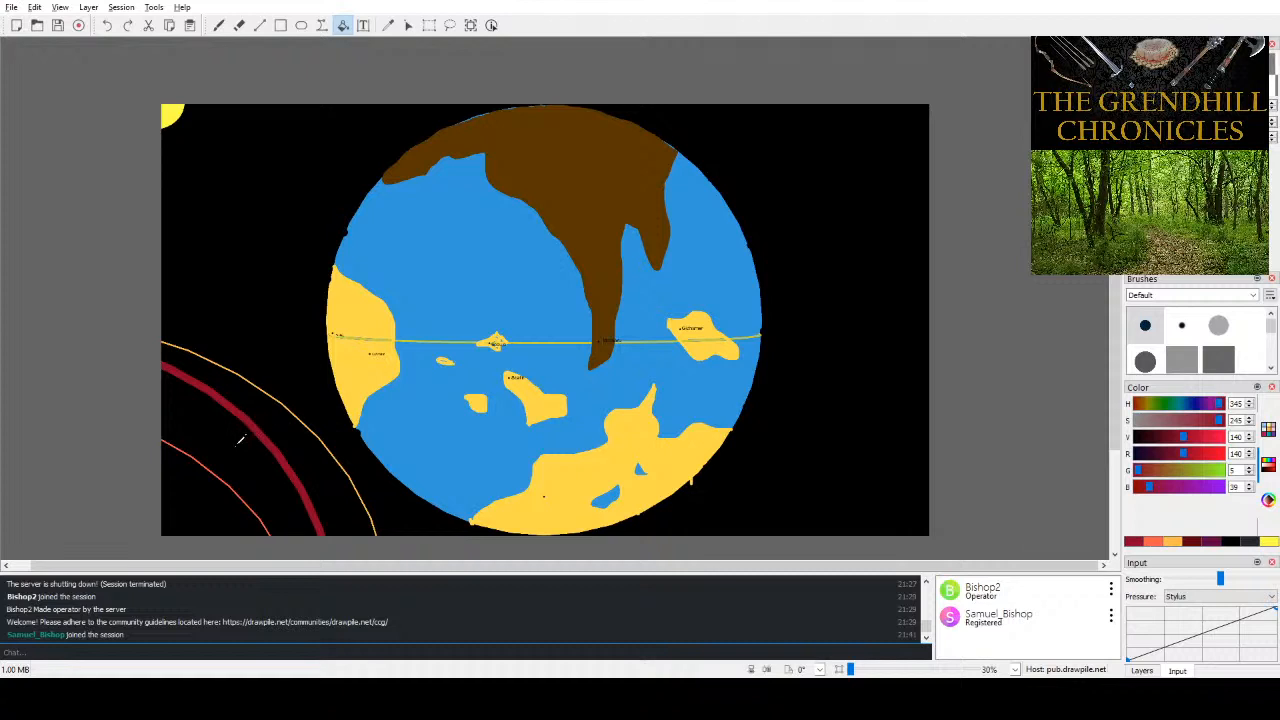
left_click(203, 483)
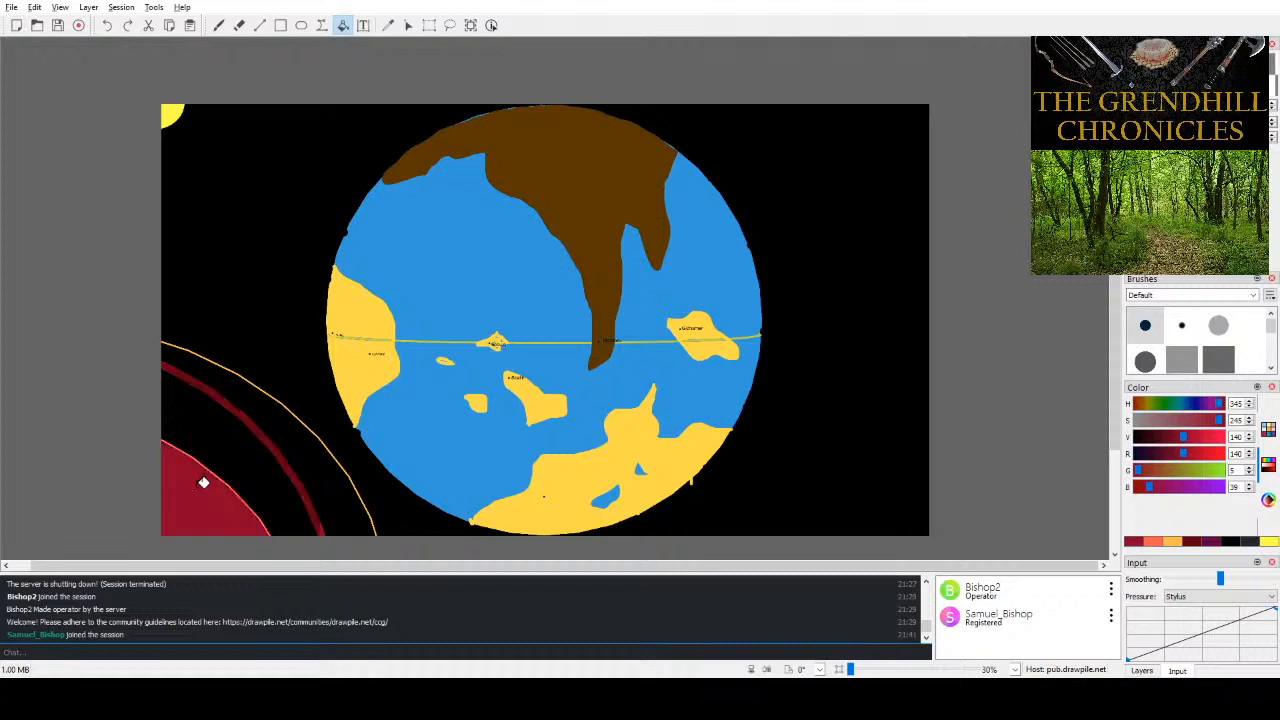
key("ctrl+z")
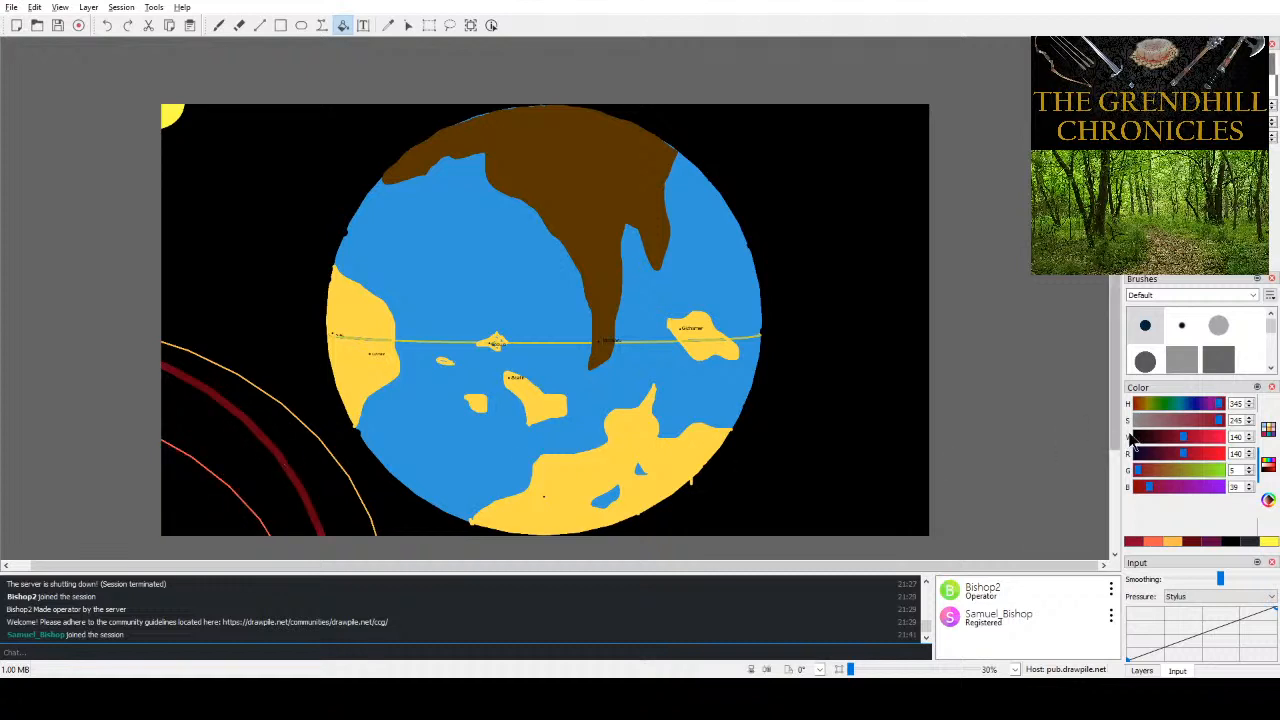
- Darken the colour to value 85 and fill the corner area inside the coral arc with maroon
left_click(1181, 437)
left_click_drag(1180, 435, 1165, 437)
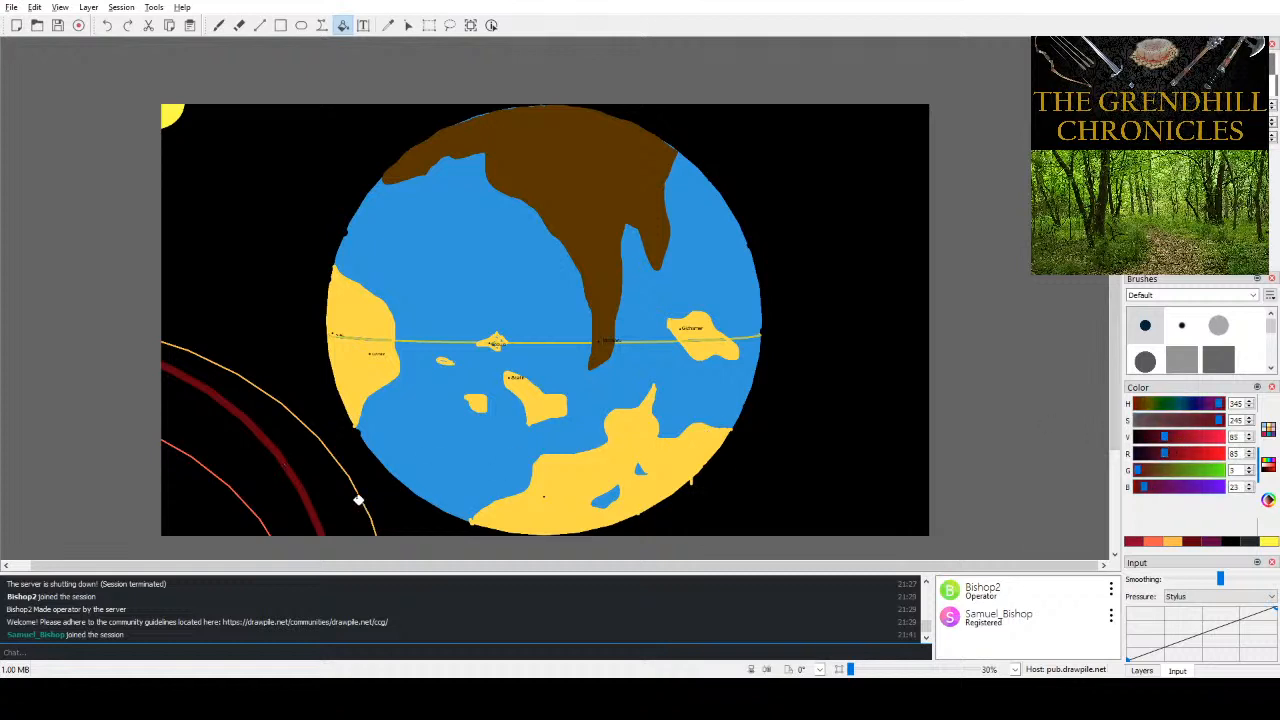
left_click(218, 501)
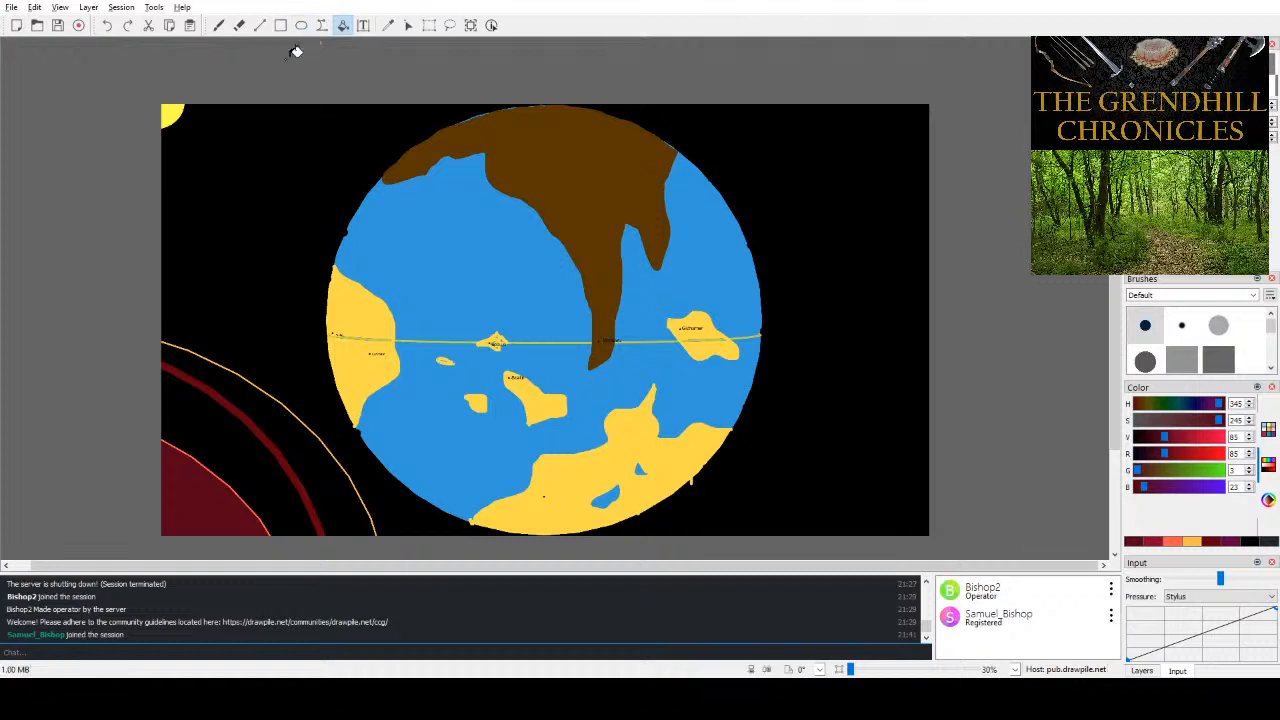
- Fill the black band between the coral arc and the thick dark-red arc with maroon, undoing any incomplete fill
left_click(219, 25)
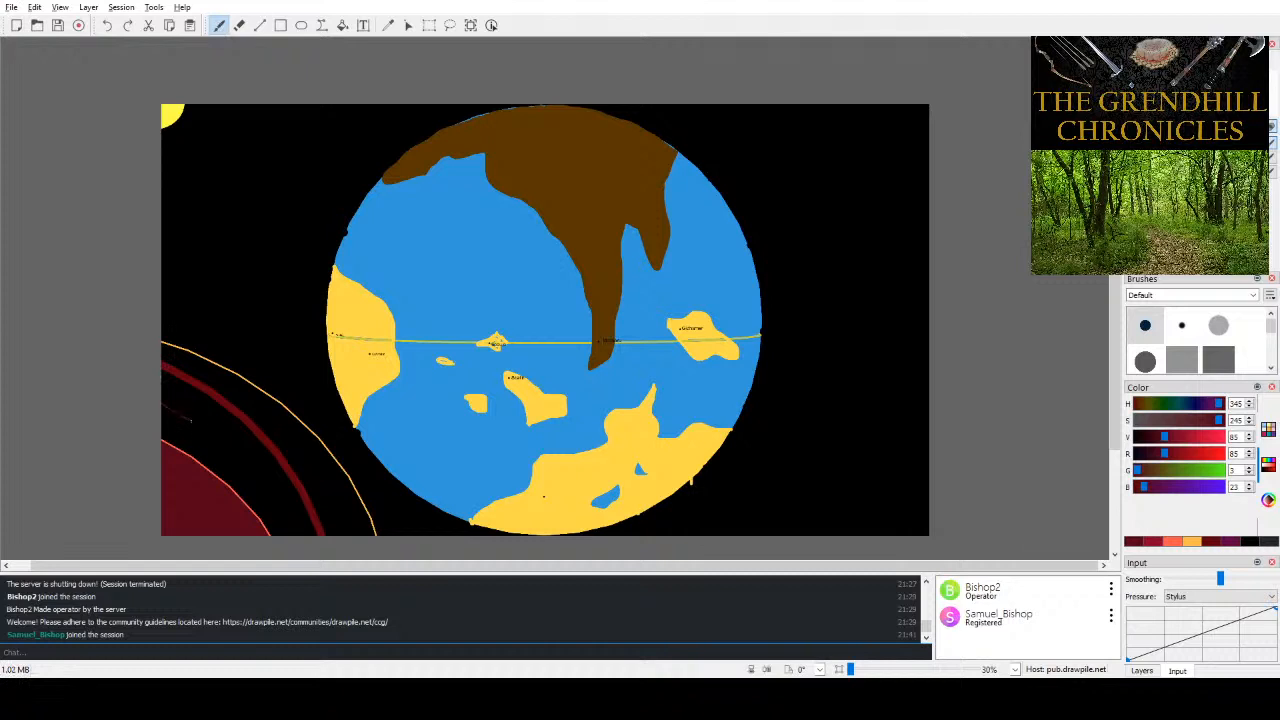
left_click(342, 25)
left_click(185, 430)
left_click(183, 438)
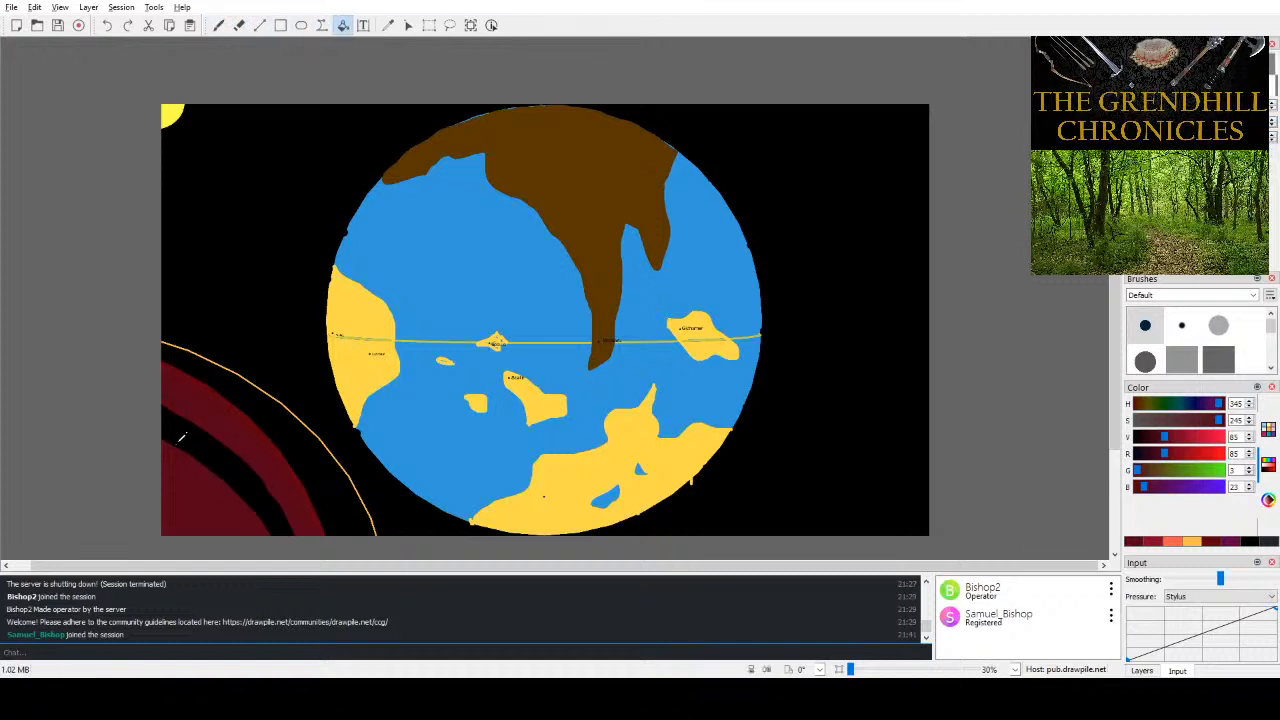
key("ctrl+z")
left_click(201, 425)
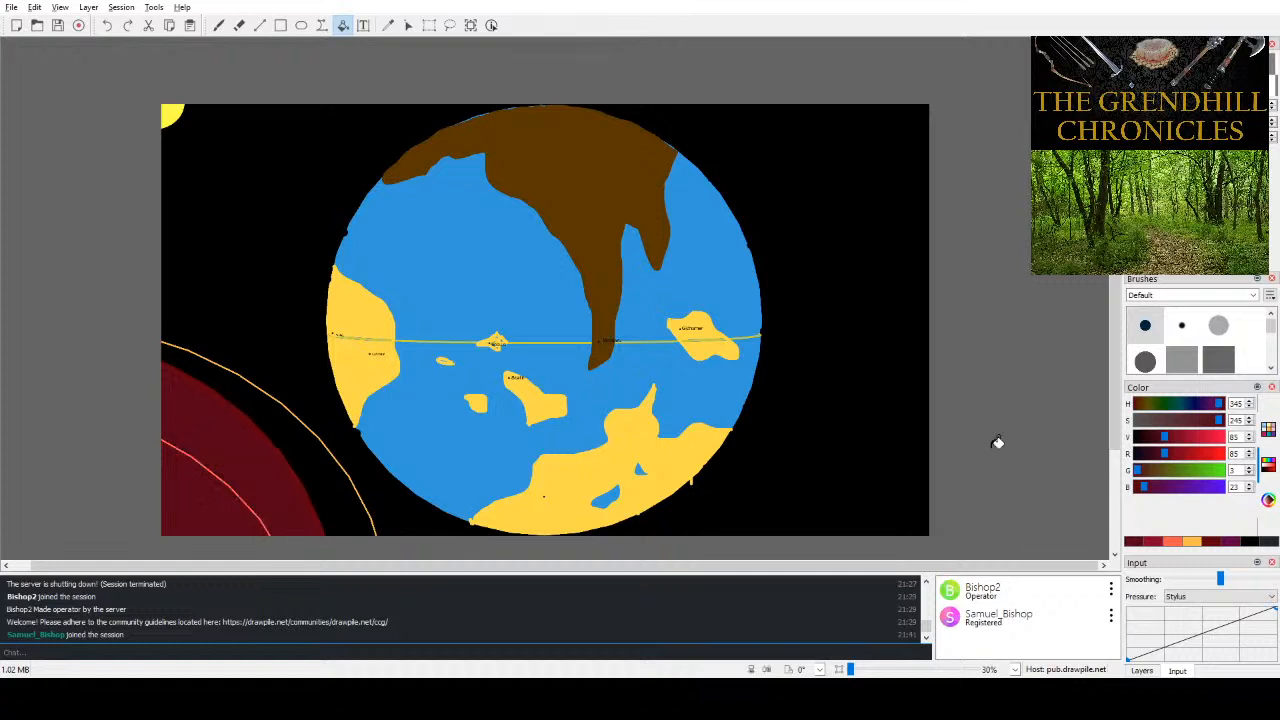
- Set a dark green with hue 96 and value 57, and brush thin curved bands across the maroon planet
left_click(1197, 470)
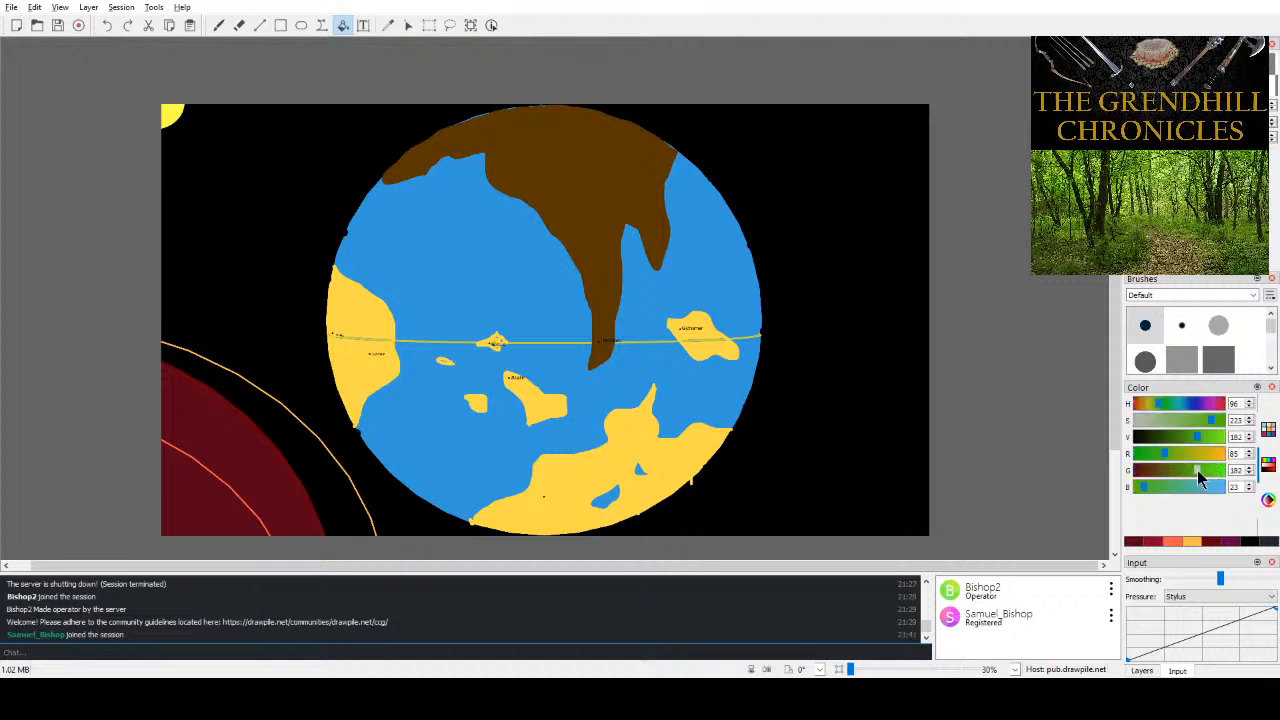
left_click_drag(1198, 436, 1155, 439)
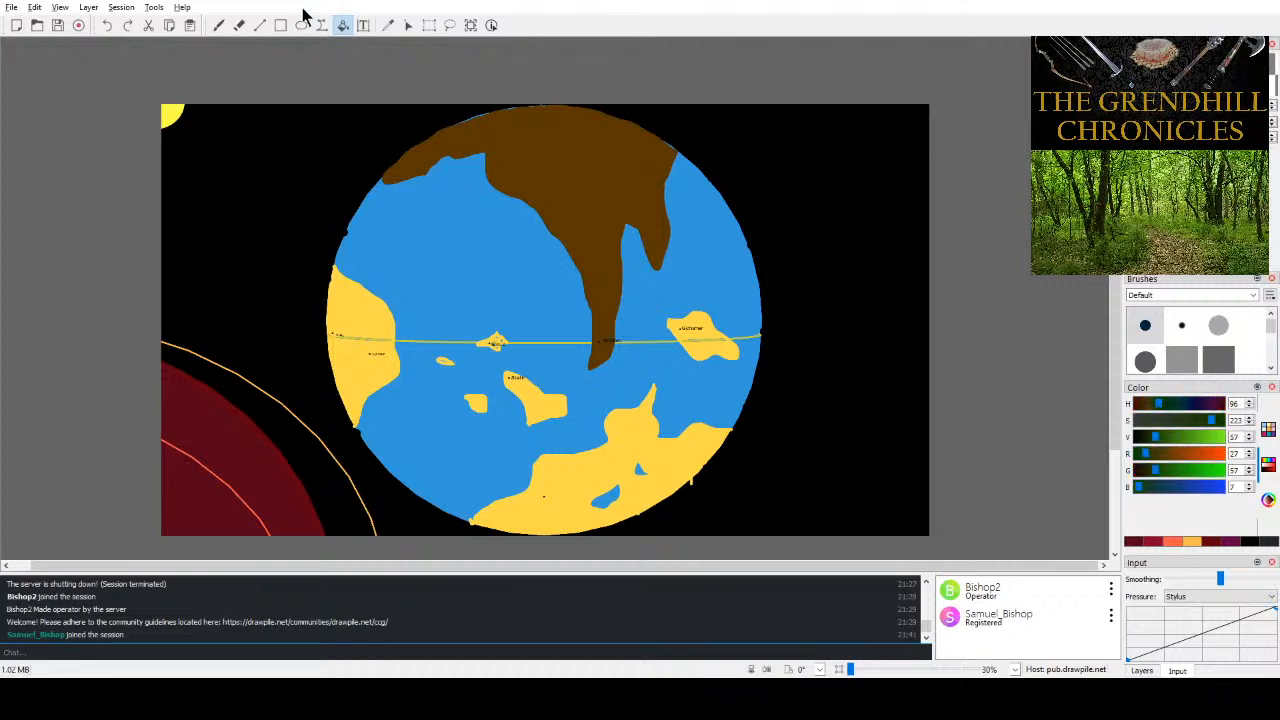
left_click(219, 25)
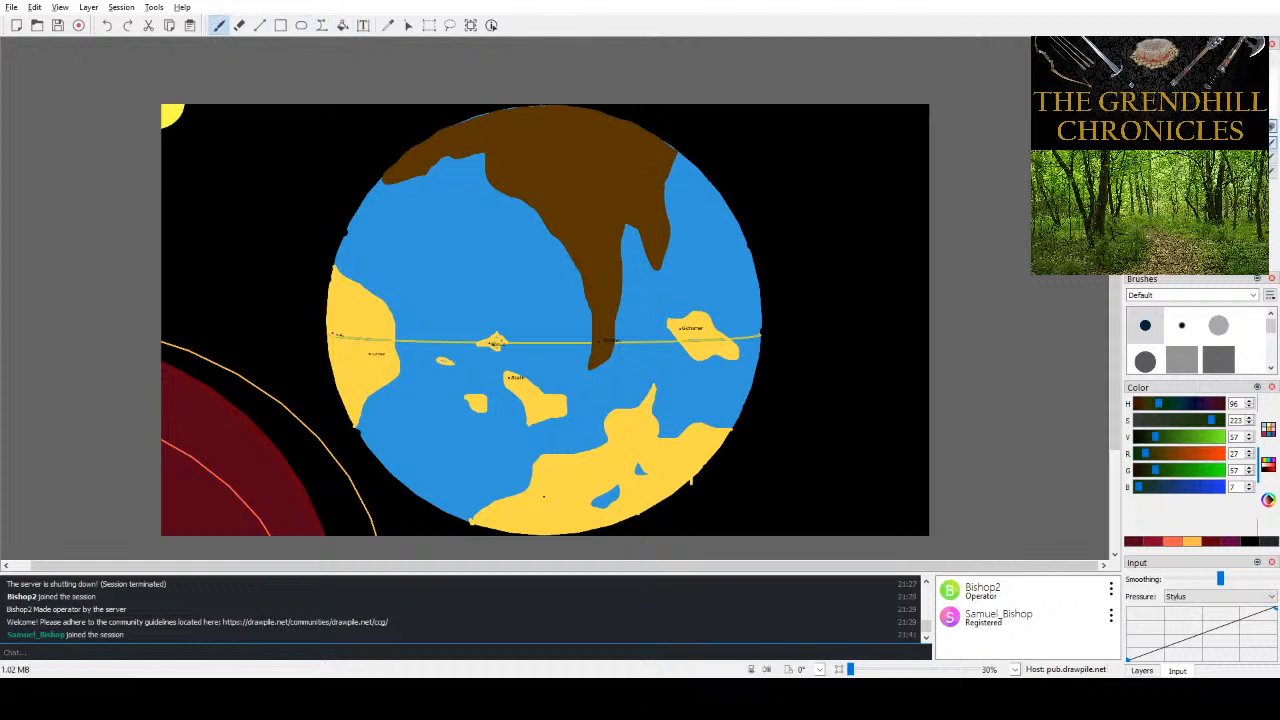
left_click_drag(163, 412, 171, 414)
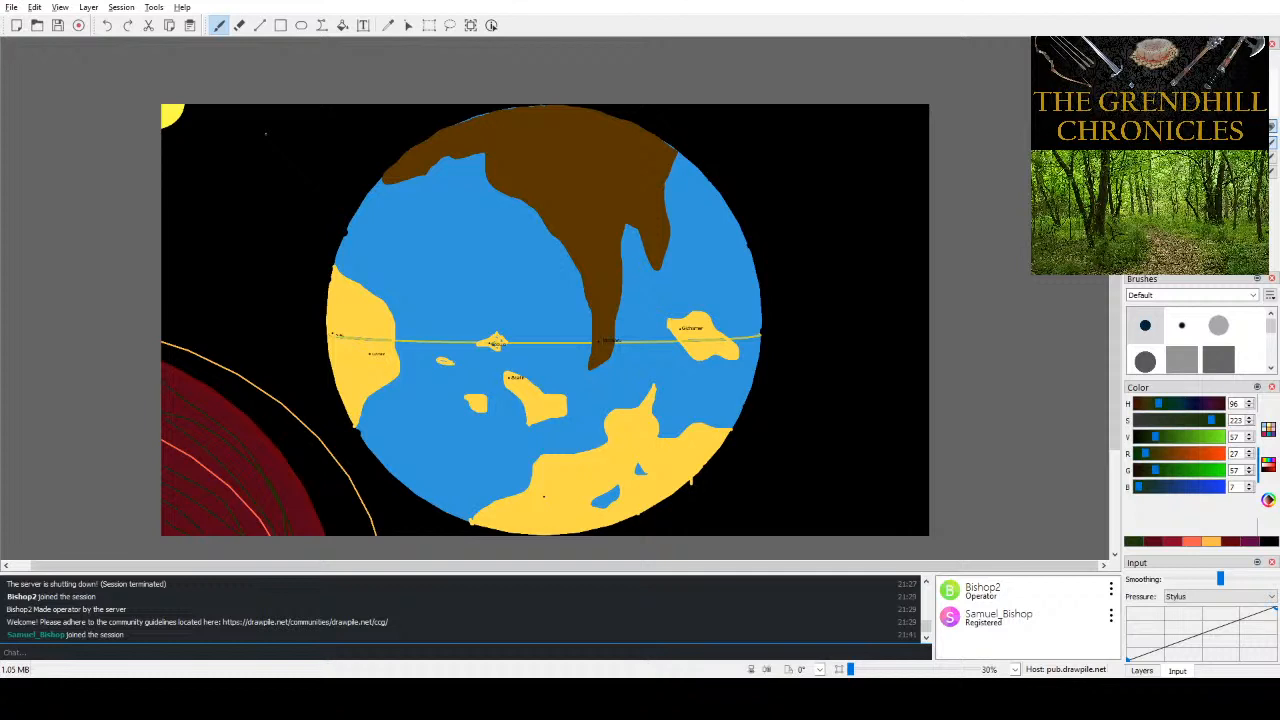
- Try freehand lasso selections over the globe, clearing each one
left_click(450, 25)
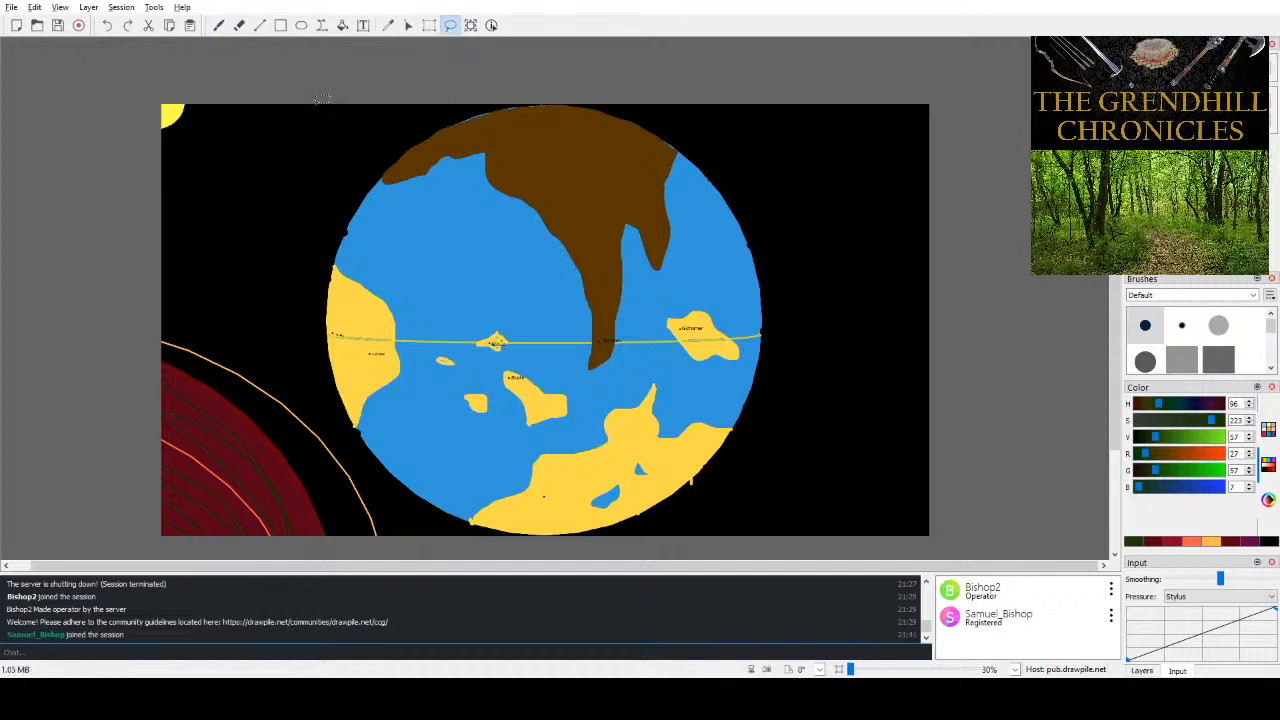
mouse_move(325, 106)
left_mouse_down()
mouse_move(456, 268)
mouse_move(535, 322)
mouse_move(525, 326)
left_mouse_up()
left_click(535, 288)
mouse_move(350, 130)
left_mouse_down()
mouse_move(671, 395)
mouse_move(720, 457)
left_mouse_up()
left_click(570, 182)
- Try a rectangular selection over the middle of the globe and clear it
left_click(430, 27)
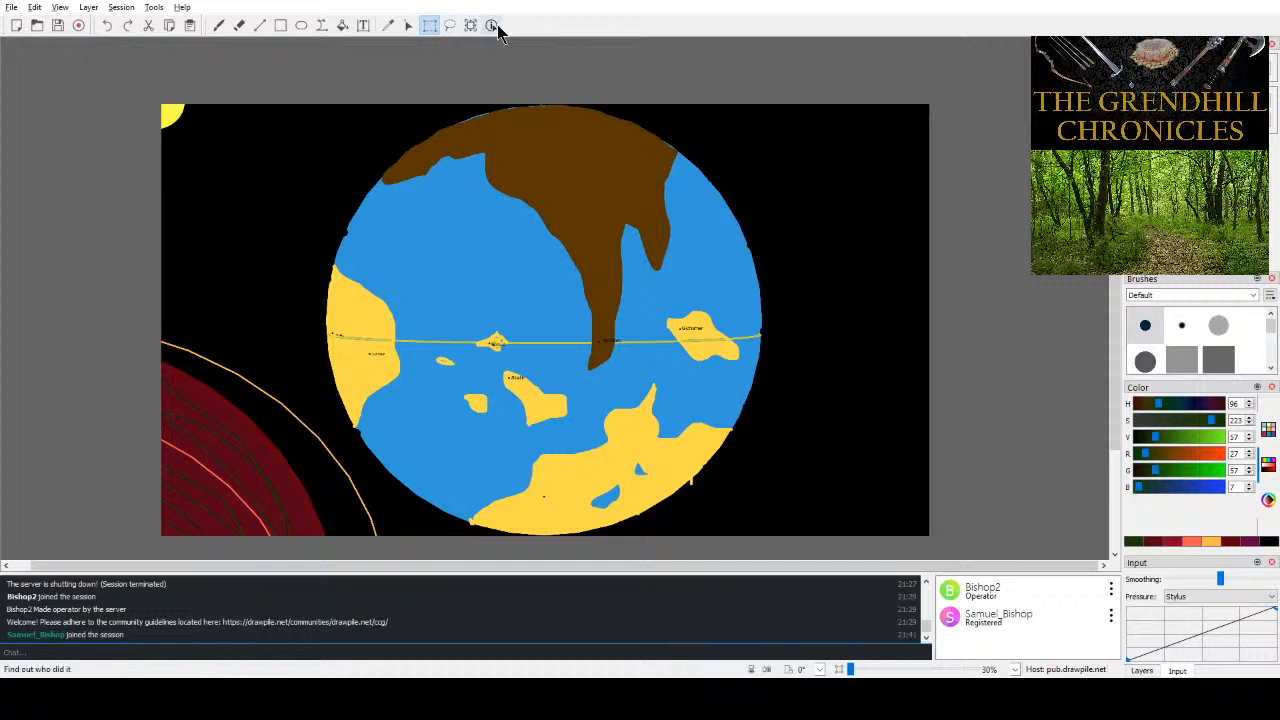
left_click(429, 25)
left_click_drag(375, 133, 677, 402)
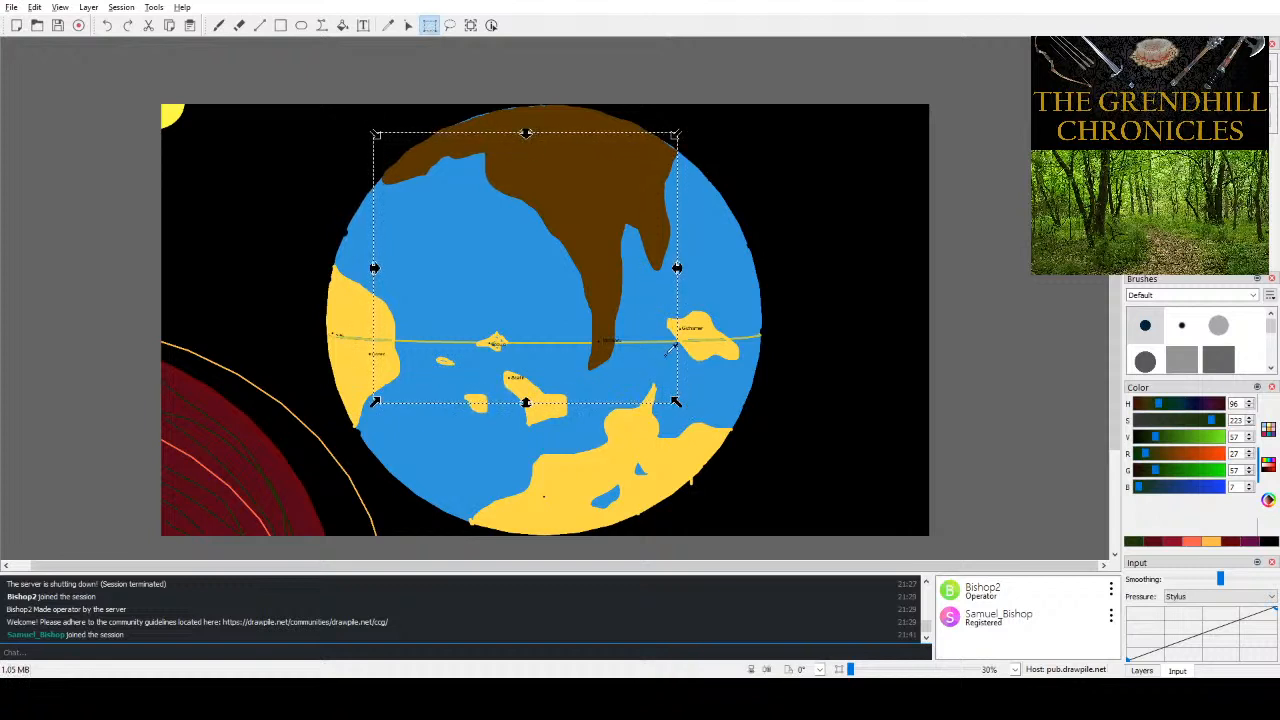
left_click(661, 362)
- Lasso the globe, try shrinking and stretching the selection in several directions, and undo the transformation
left_click(450, 25)
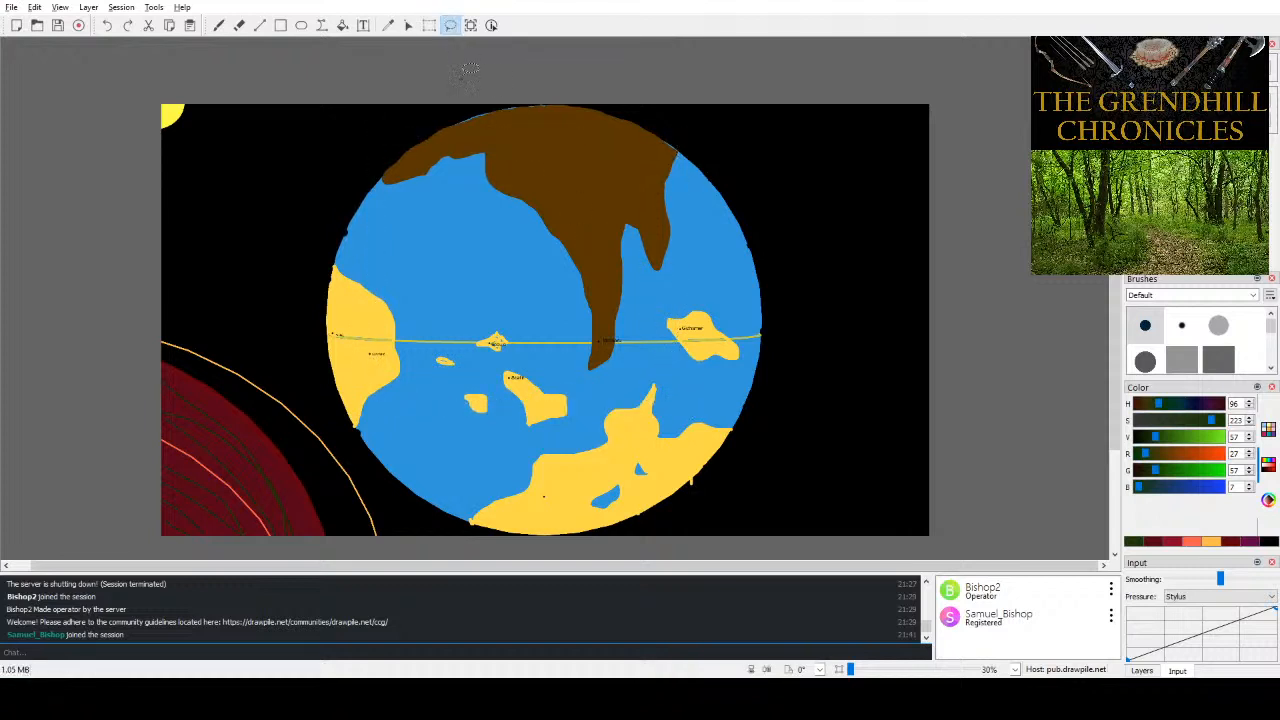
mouse_move(510, 99)
left_mouse_down()
mouse_move(412, 136)
mouse_move(372, 178)
mouse_move(350, 232)
mouse_move(352, 385)
mouse_move(398, 466)
mouse_move(777, 388)
mouse_move(620, 112)
mouse_move(530, 104)
left_mouse_up()
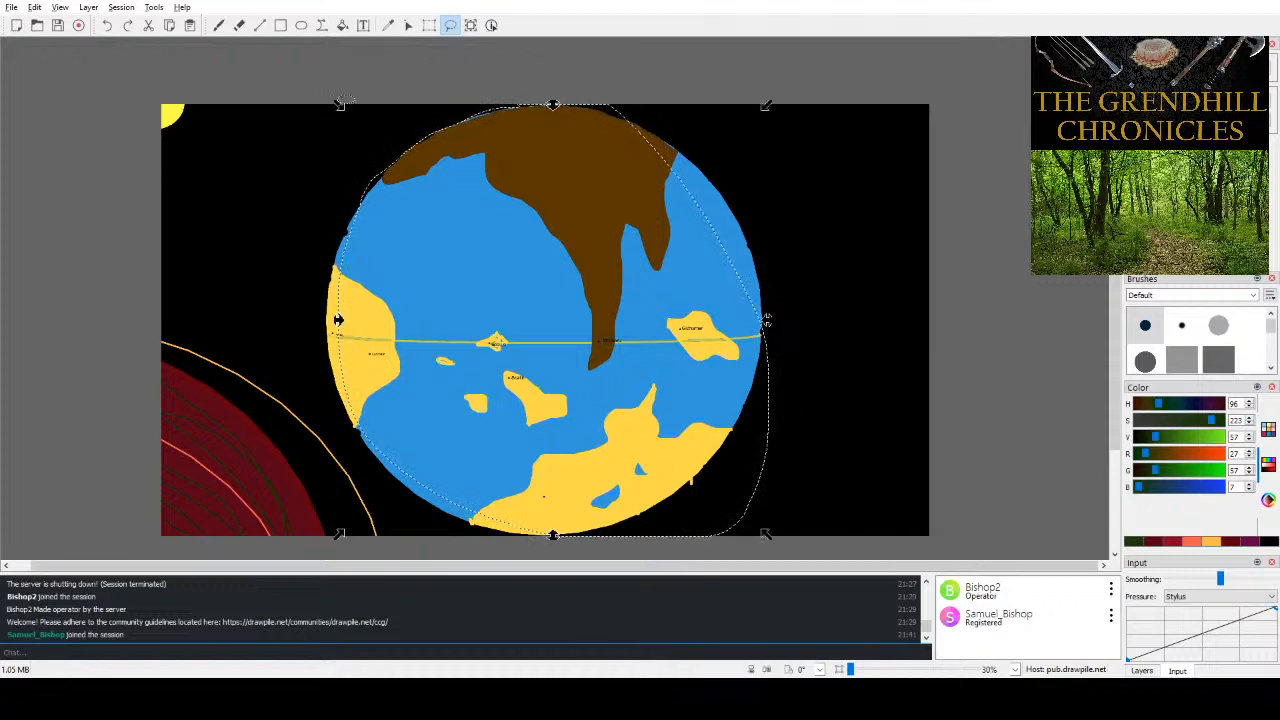
mouse_move(339, 104)
left_mouse_down()
mouse_move(328, 183)
mouse_move(343, 289)
mouse_move(500, 346)
mouse_move(566, 347)
left_mouse_up()
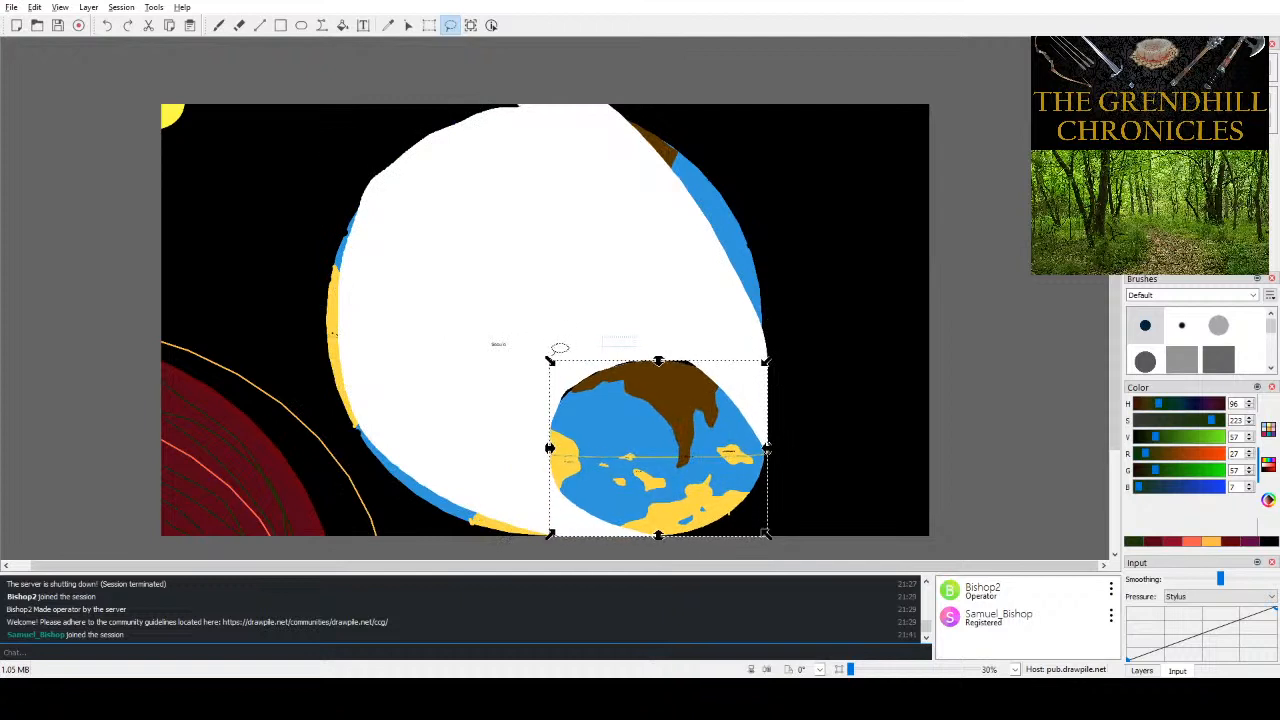
left_click_drag(662, 348, 679, 120)
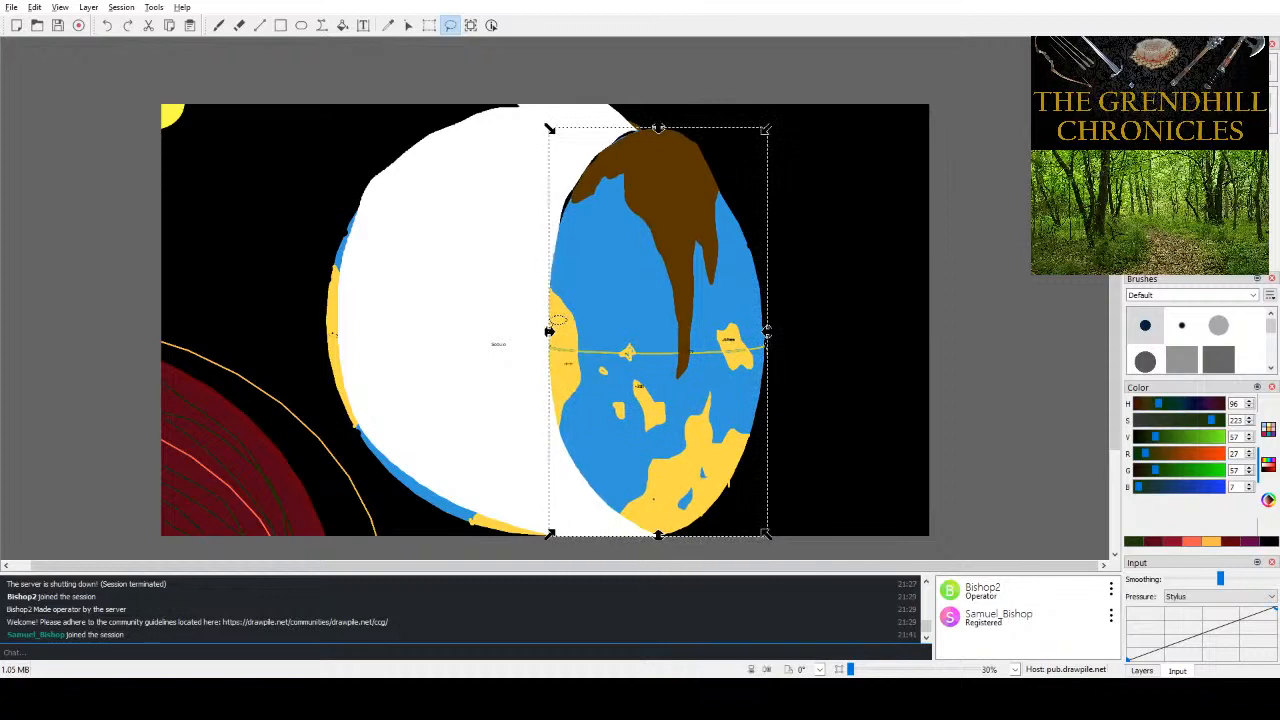
left_click_drag(549, 331, 174, 331)
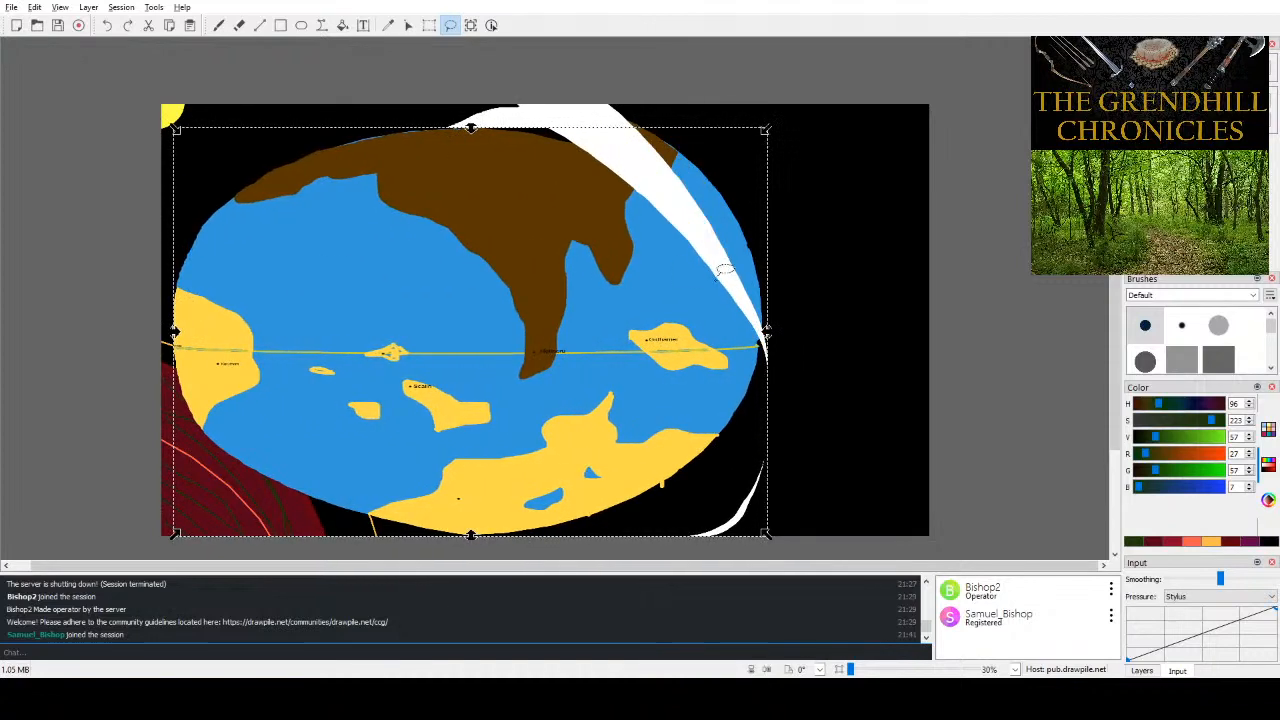
left_click_drag(770, 128, 897, 297)
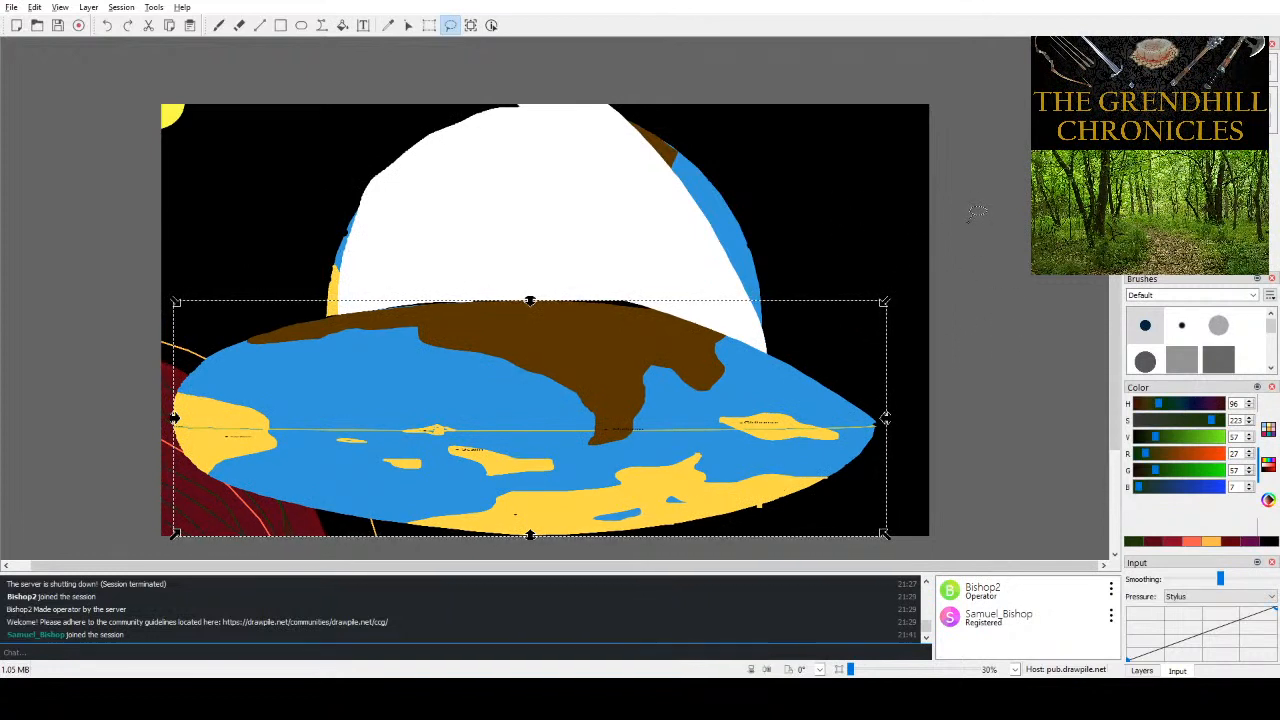
left_click(990, 315)
key("ctrl+z")
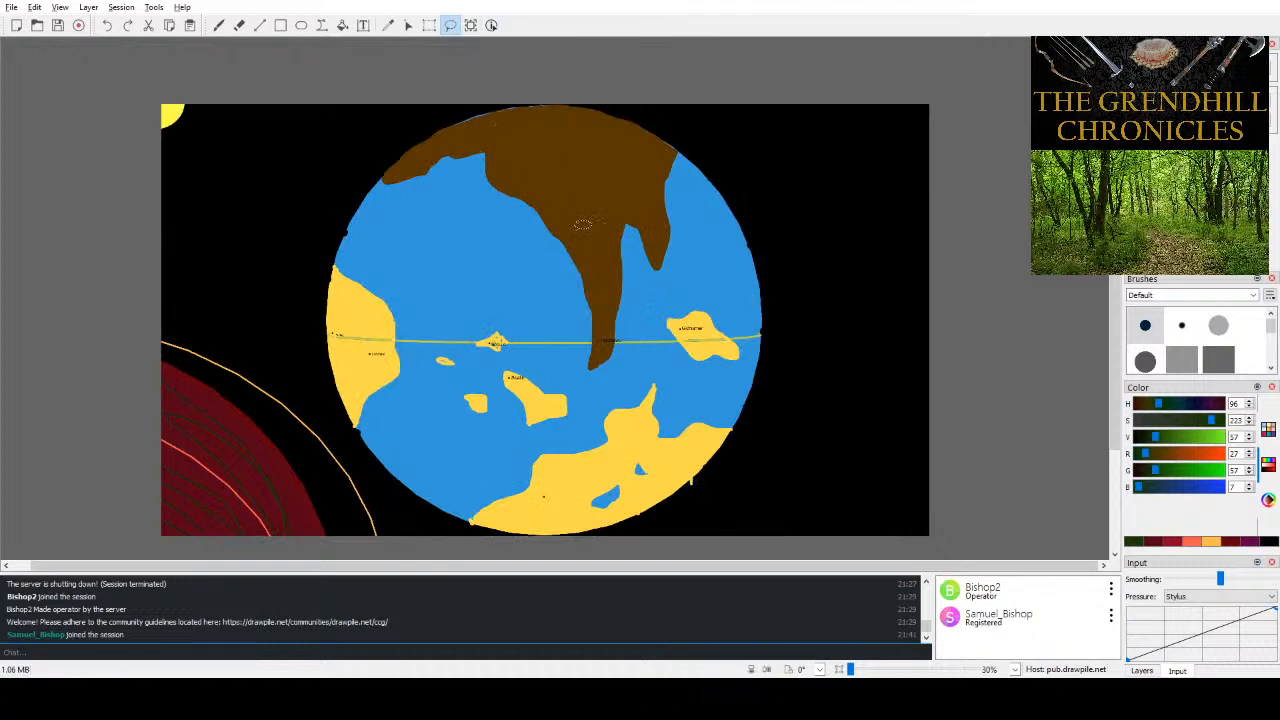
- Examine the place labels along the equator and the continents in the globe's southern half
scroll(615, 392, "up", 5)
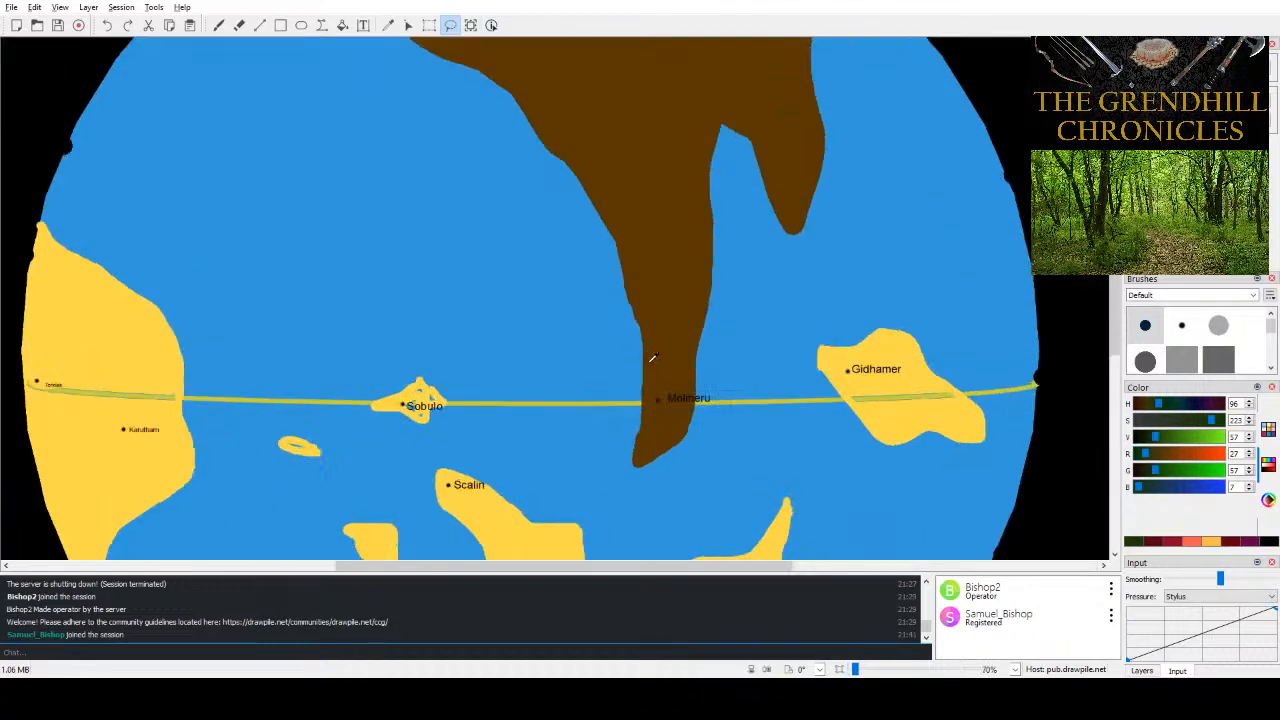
scroll(660, 392, "right", 3)
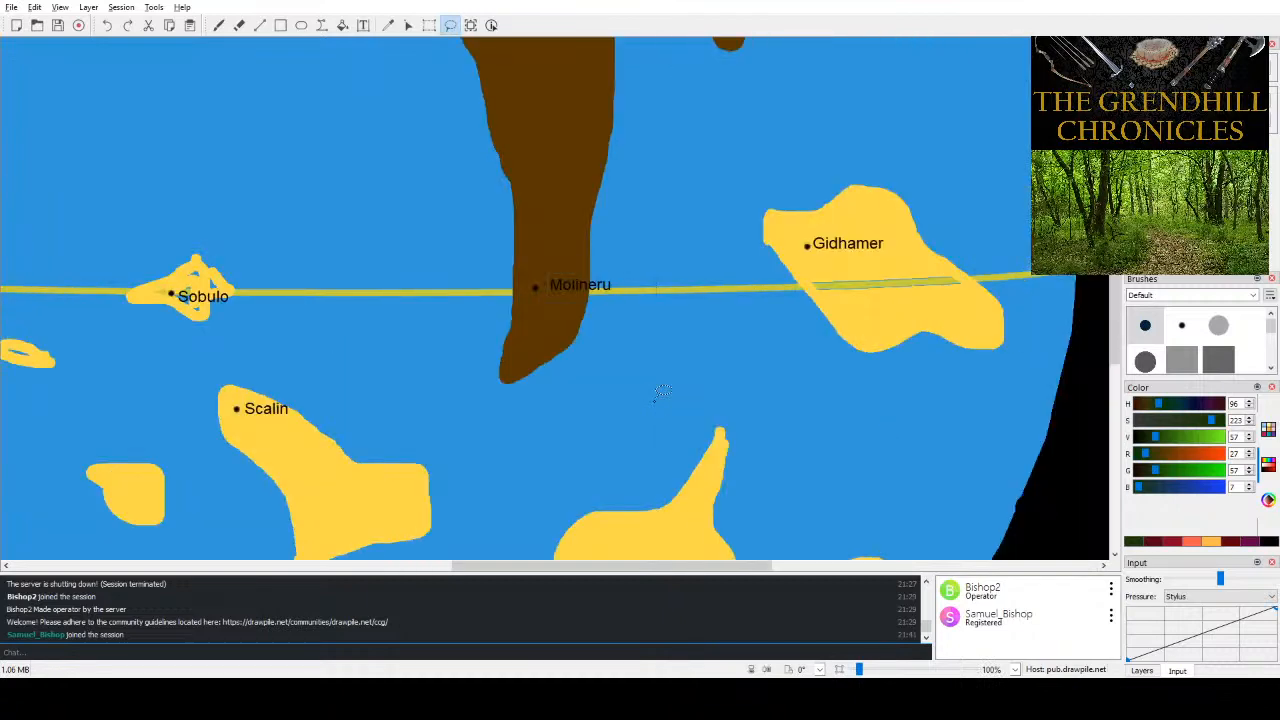
scroll(660, 392, "left", 12)
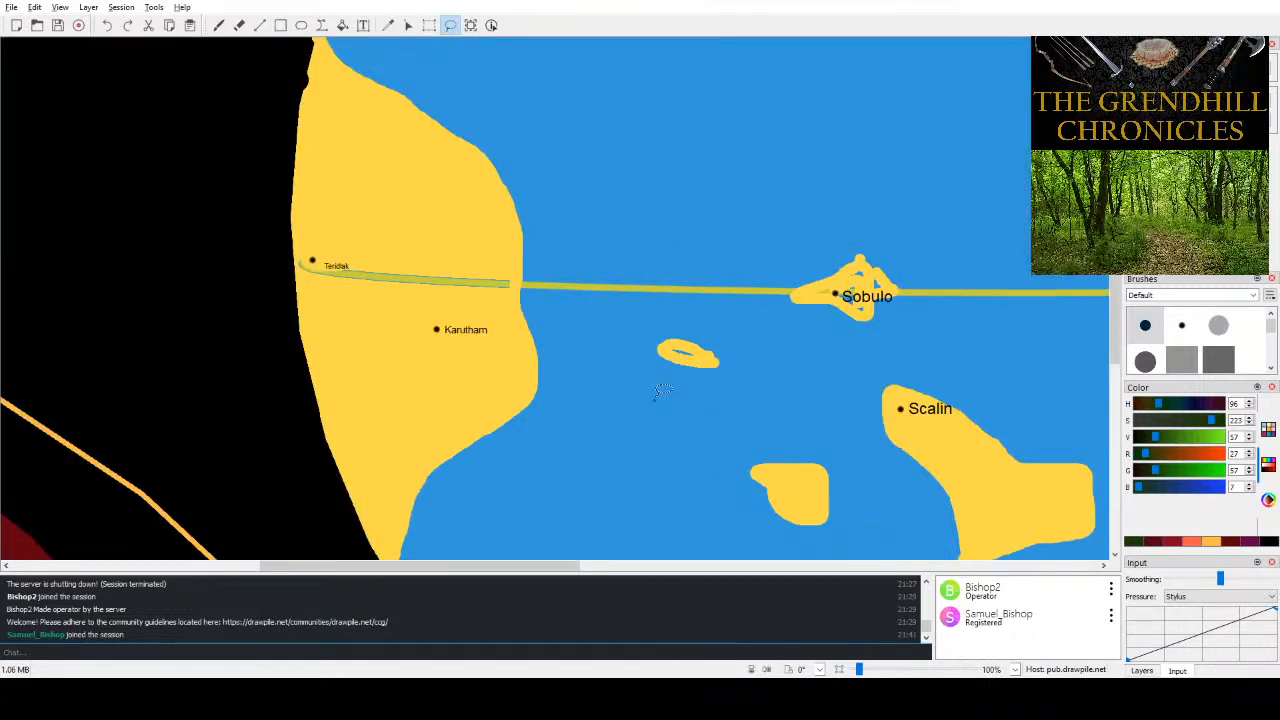
scroll(660, 392, "right", 10)
scroll(660, 392, "down", 7)
scroll(660, 392, "up", 1)
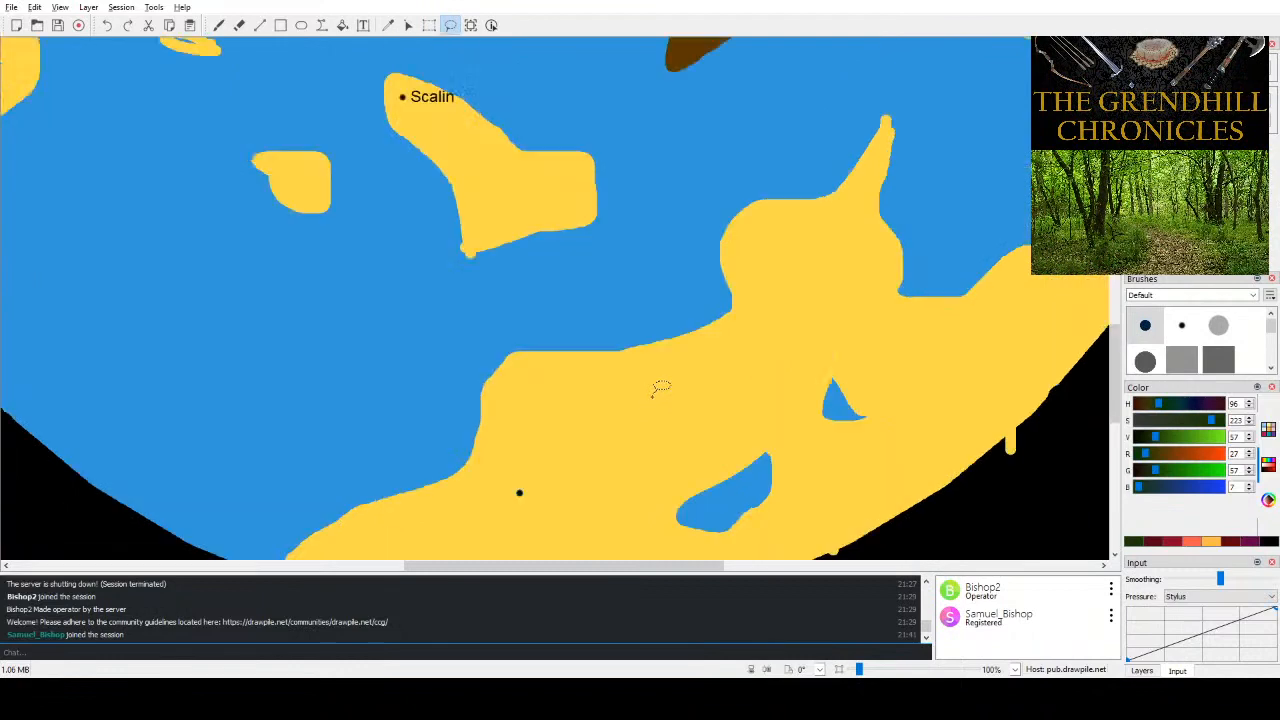
scroll(660, 392, "up", 5)
scroll(660, 392, "down", 8)
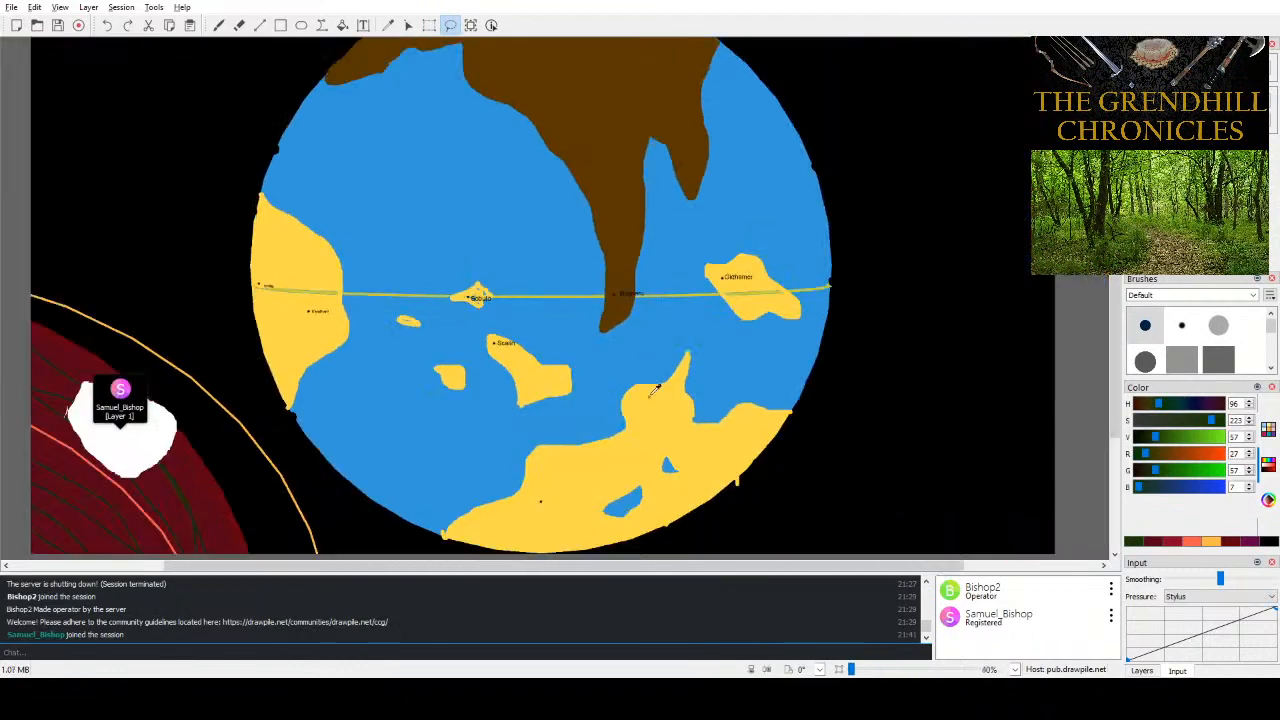
scroll(660, 392, "up", 4)
scroll(660, 392, "down", 4)
- Undo the white patch on the maroon planet
key("ctrl+z")
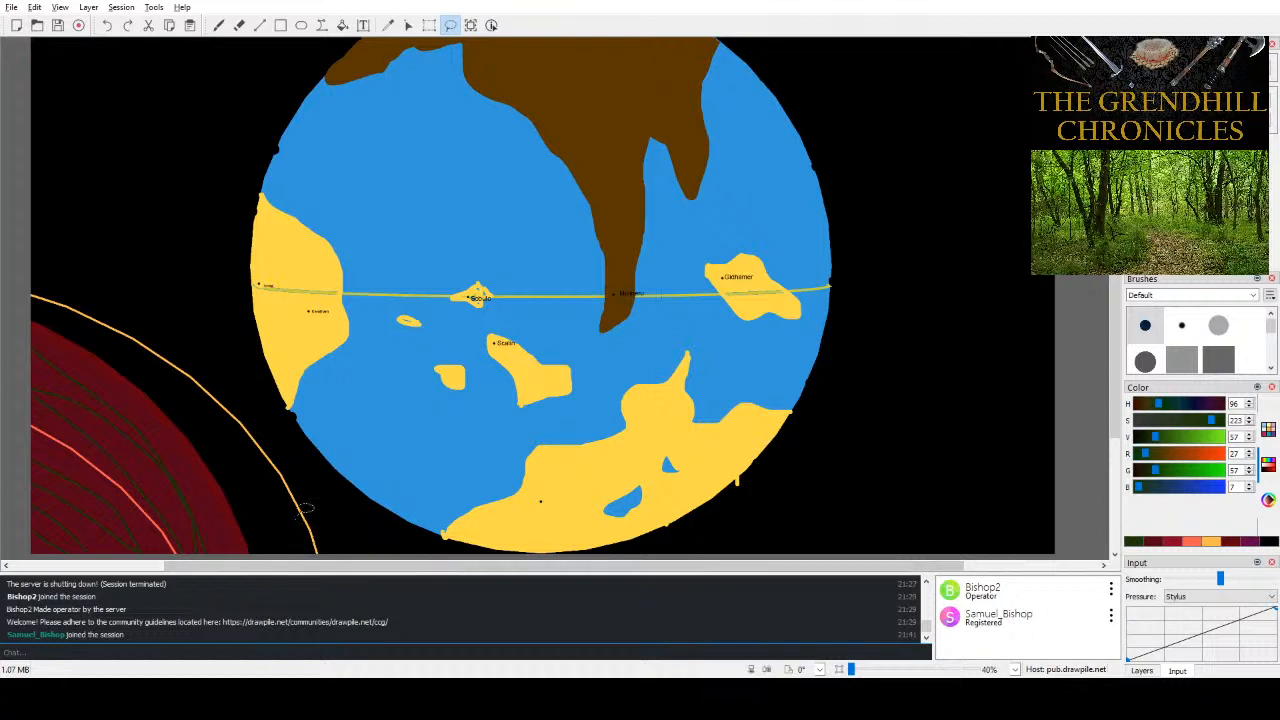
scroll(288, 438, "down", 1)
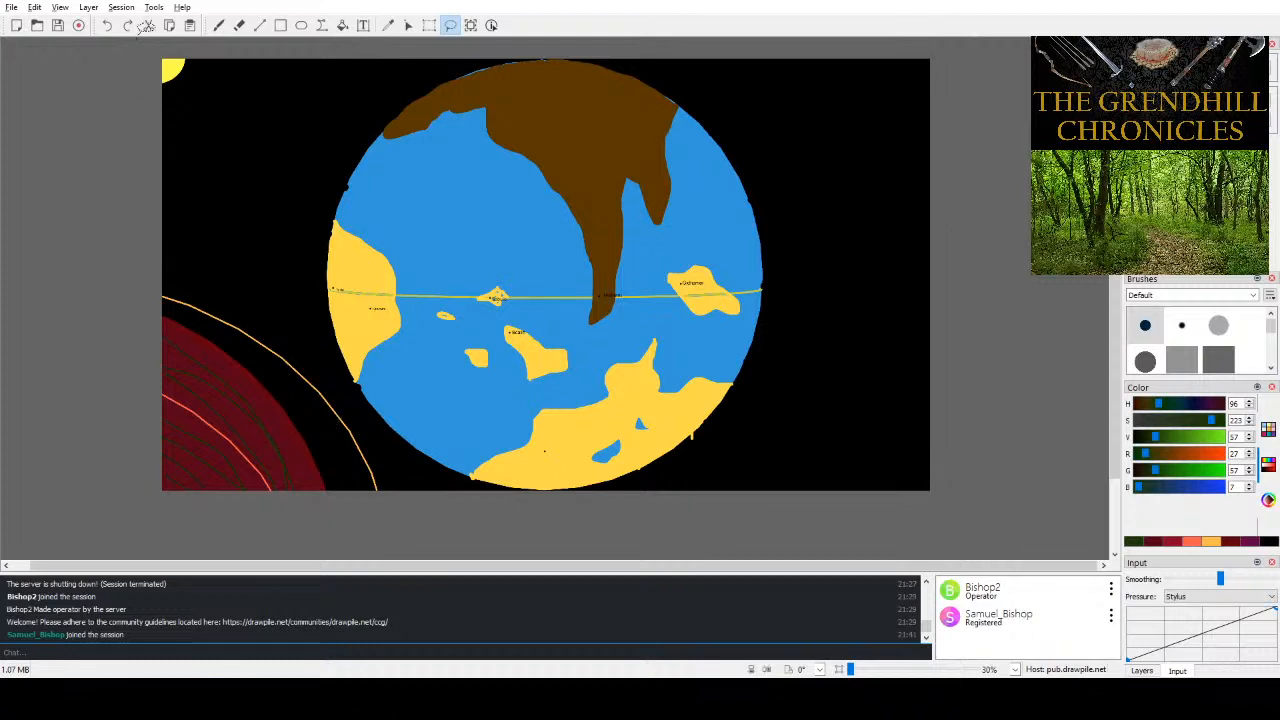
- Set the colour to black and cover most of the maroon planet in the southwest corner with filled ellipses
left_click(301, 26)
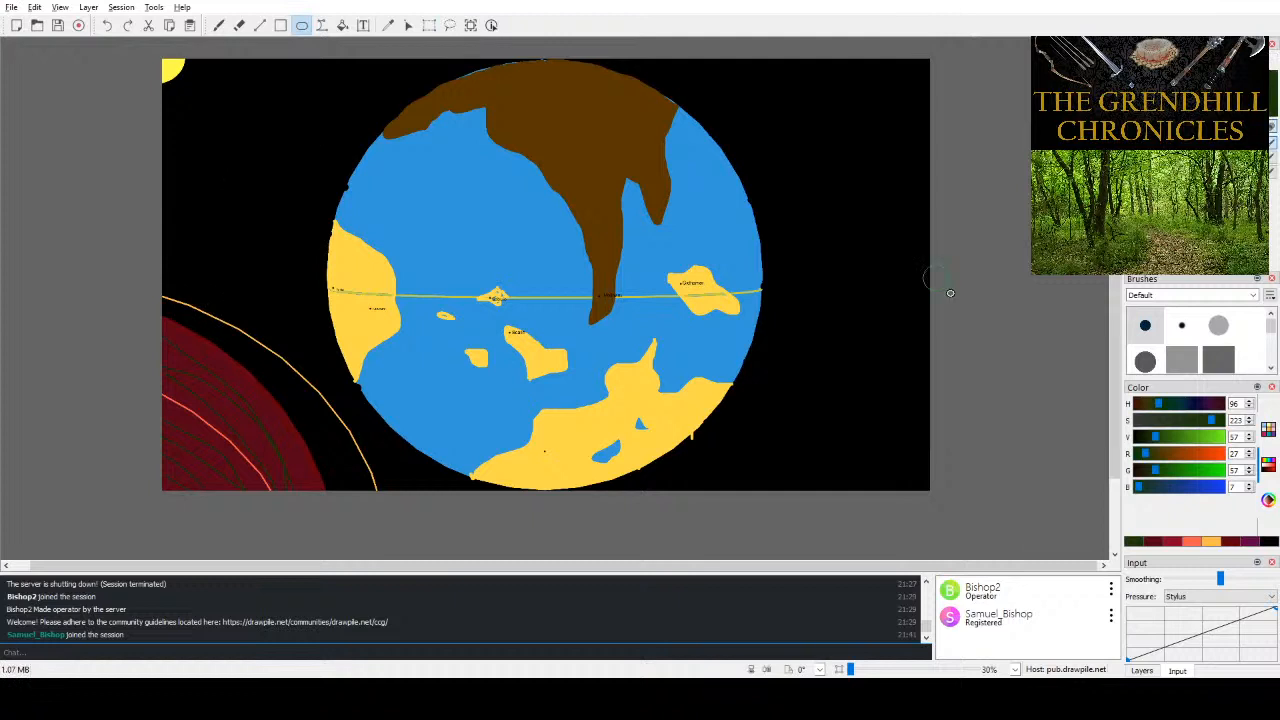
left_click(1153, 437)
left_click_drag(1155, 446, 1122, 458)
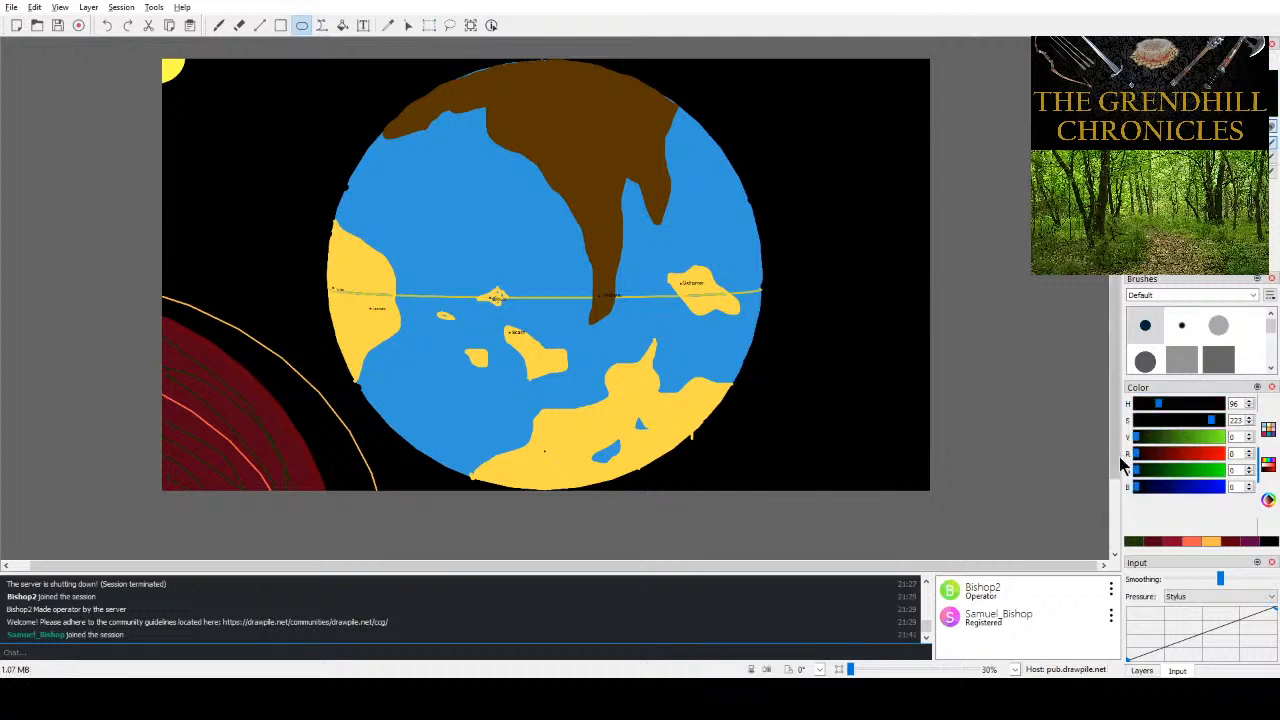
left_click(1271, 549)
mouse_move(218, 364)
left_mouse_down()
mouse_move(221, 425)
mouse_move(228, 362)
mouse_move(248, 443)
mouse_move(243, 387)
mouse_move(302, 460)
mouse_move(354, 481)
mouse_move(256, 443)
mouse_move(278, 427)
mouse_move(298, 443)
mouse_move(253, 454)
mouse_move(250, 393)
mouse_move(280, 420)
left_mouse_up()
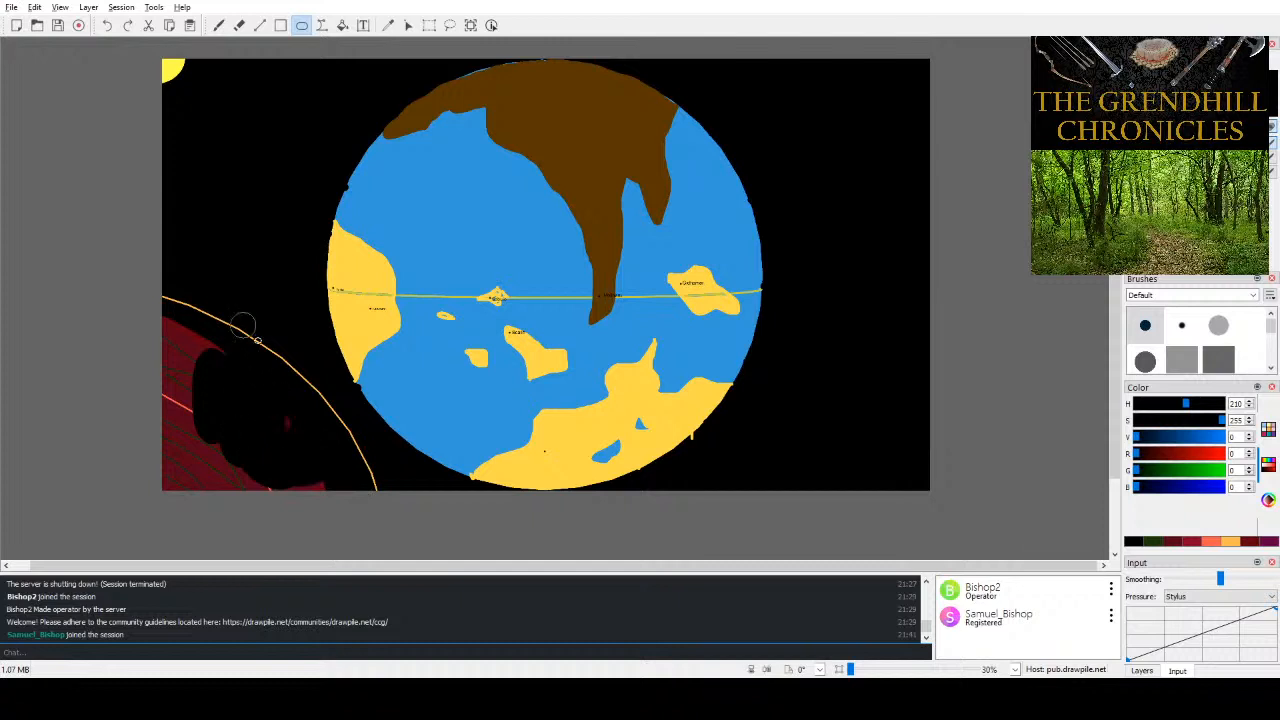
left_click_drag(237, 305, 138, 528)
left_click_drag(212, 322, 146, 515)
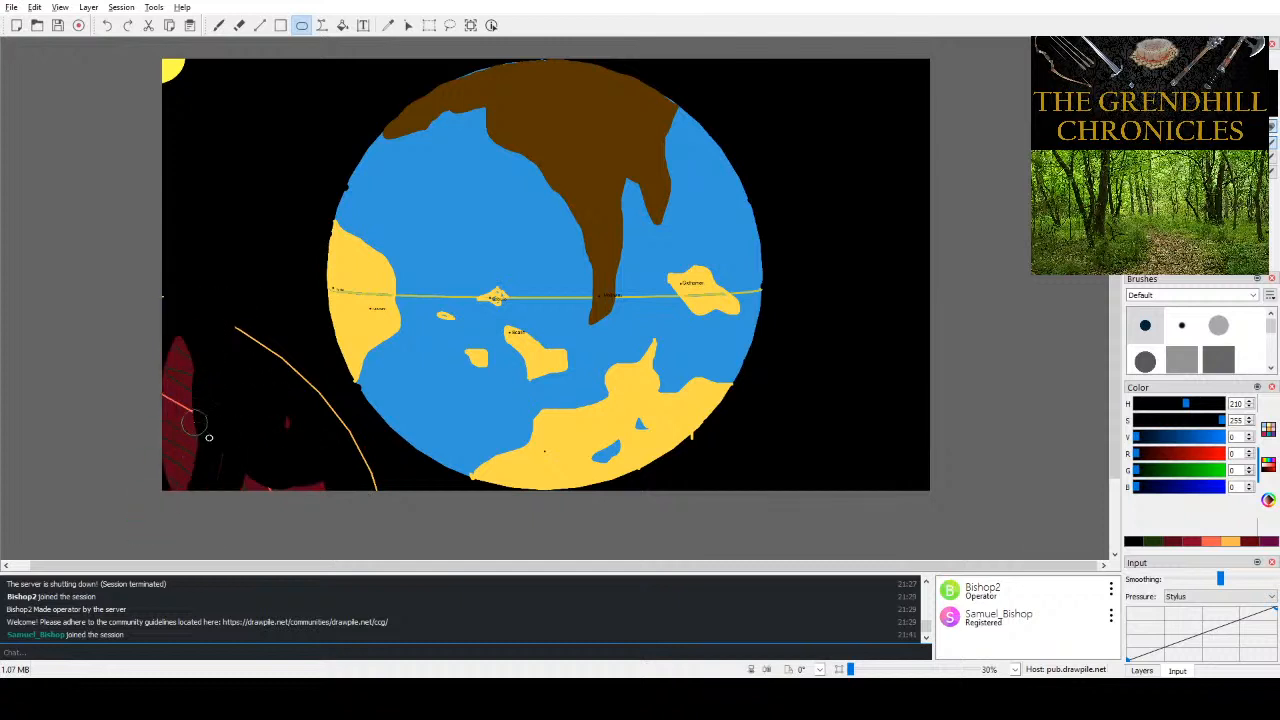
left_click_drag(208, 437, 120, 450)
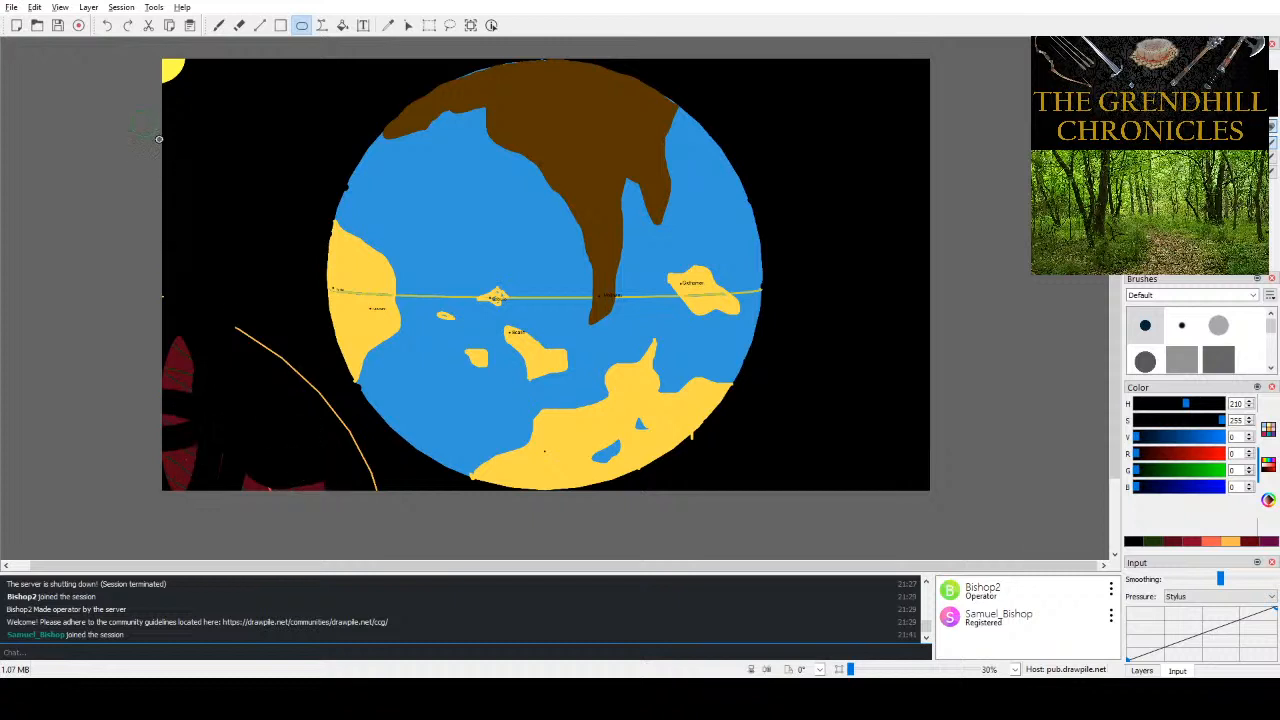
- Flood-fill the rest of the yellow orbit line and the maroon planet fragments with black
left_click(342, 25)
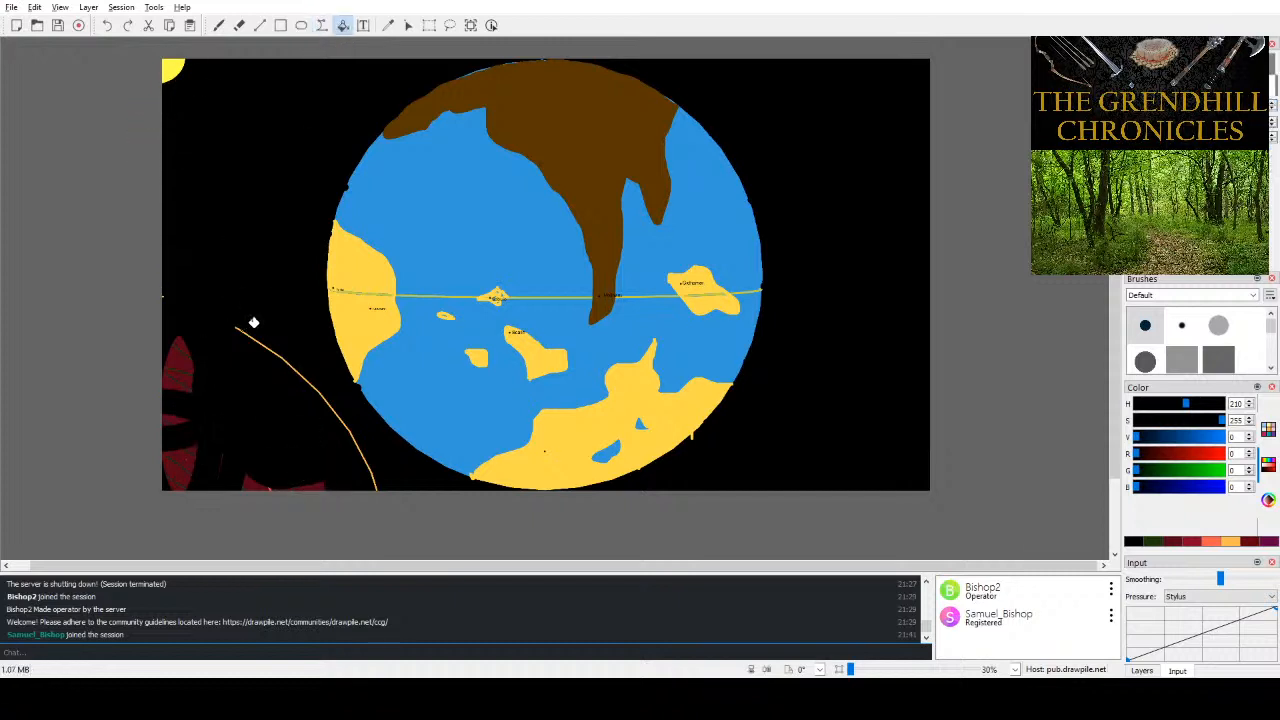
left_click(253, 324)
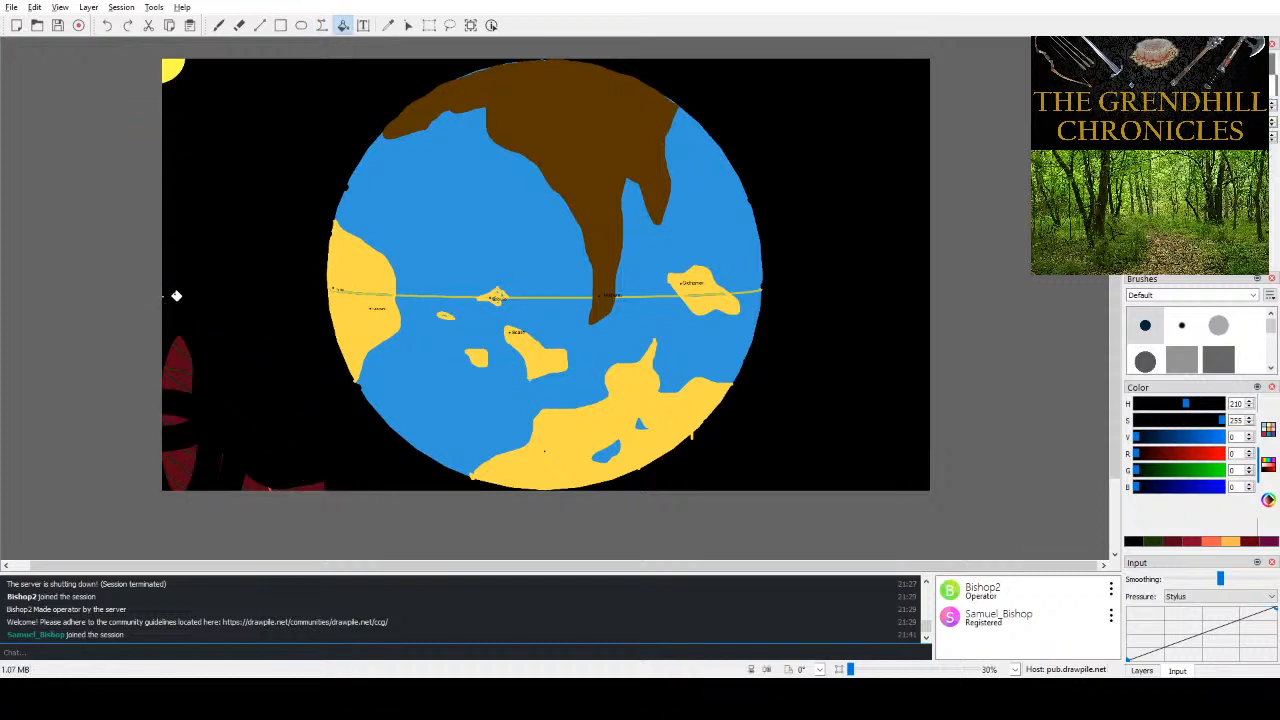
left_click(185, 368)
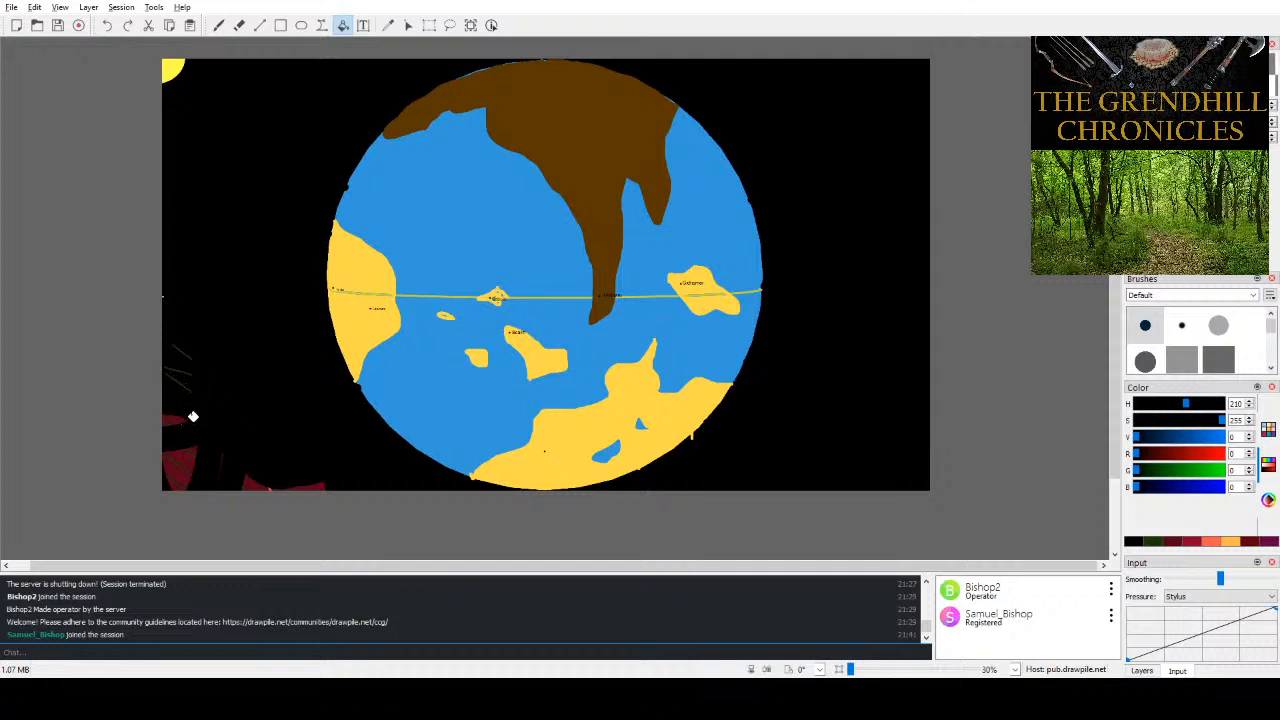
left_click(190, 414)
left_click(189, 448)
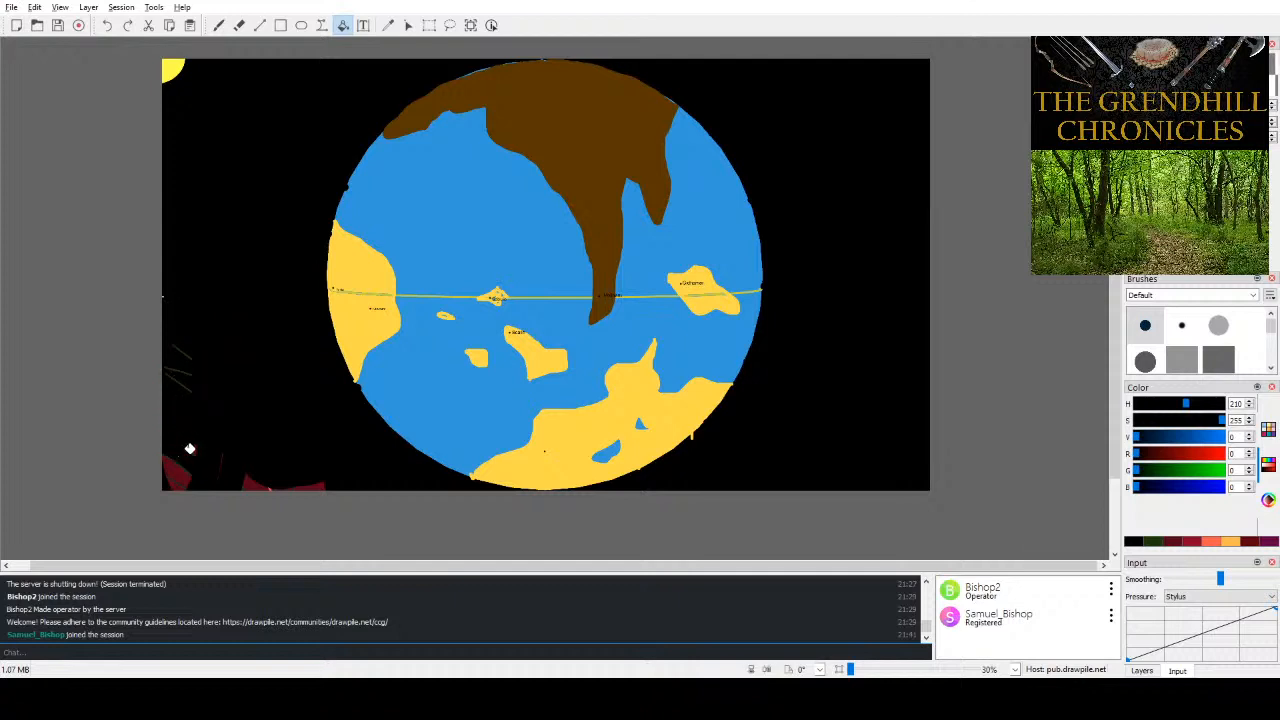
left_click(189, 468)
left_click(182, 472)
left_click(260, 478)
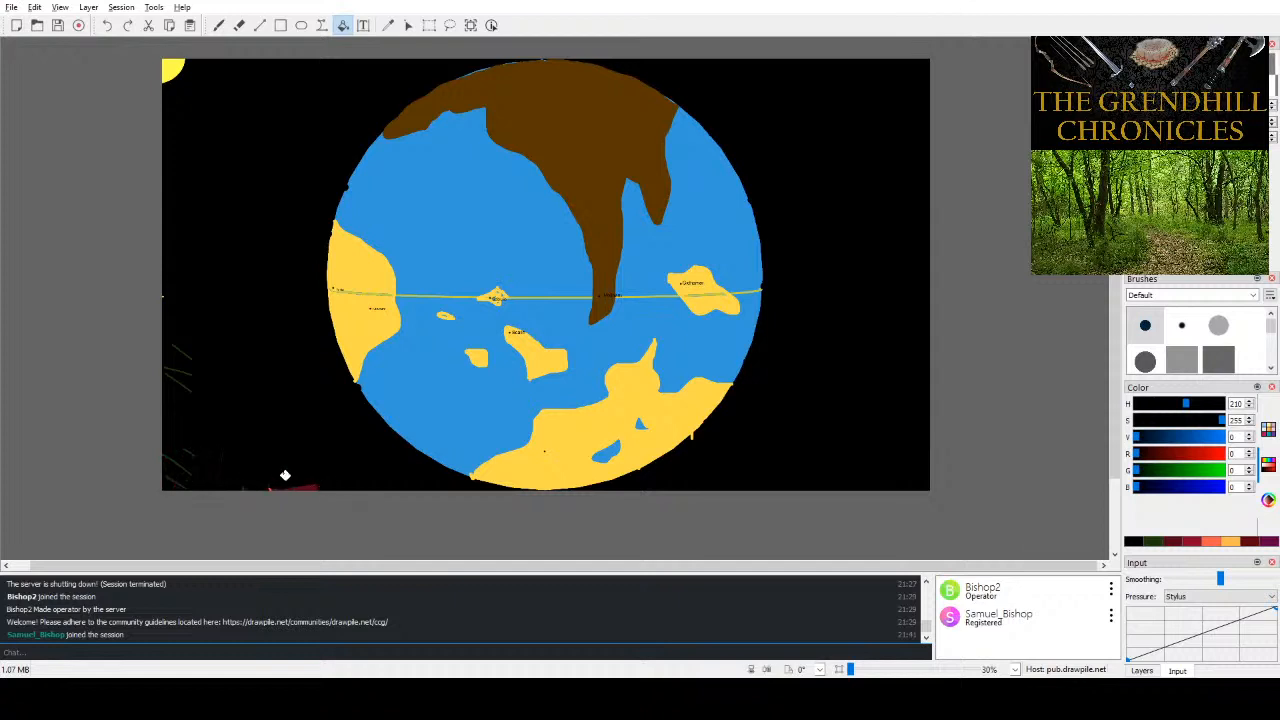
- Cover the leftover green lines and red specks in the canvas's southwest corner with black ellipses and rectangles
scroll(199, 255, "up", 5)
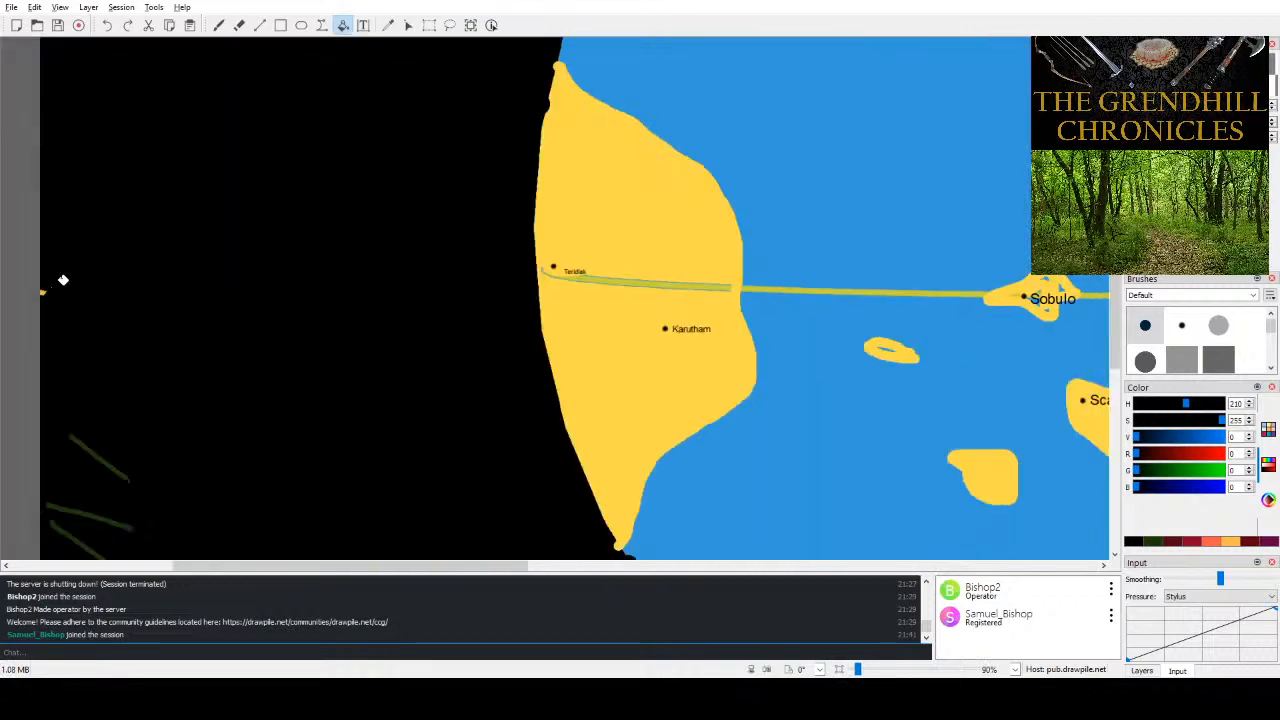
scroll(160, 325, "down", 5)
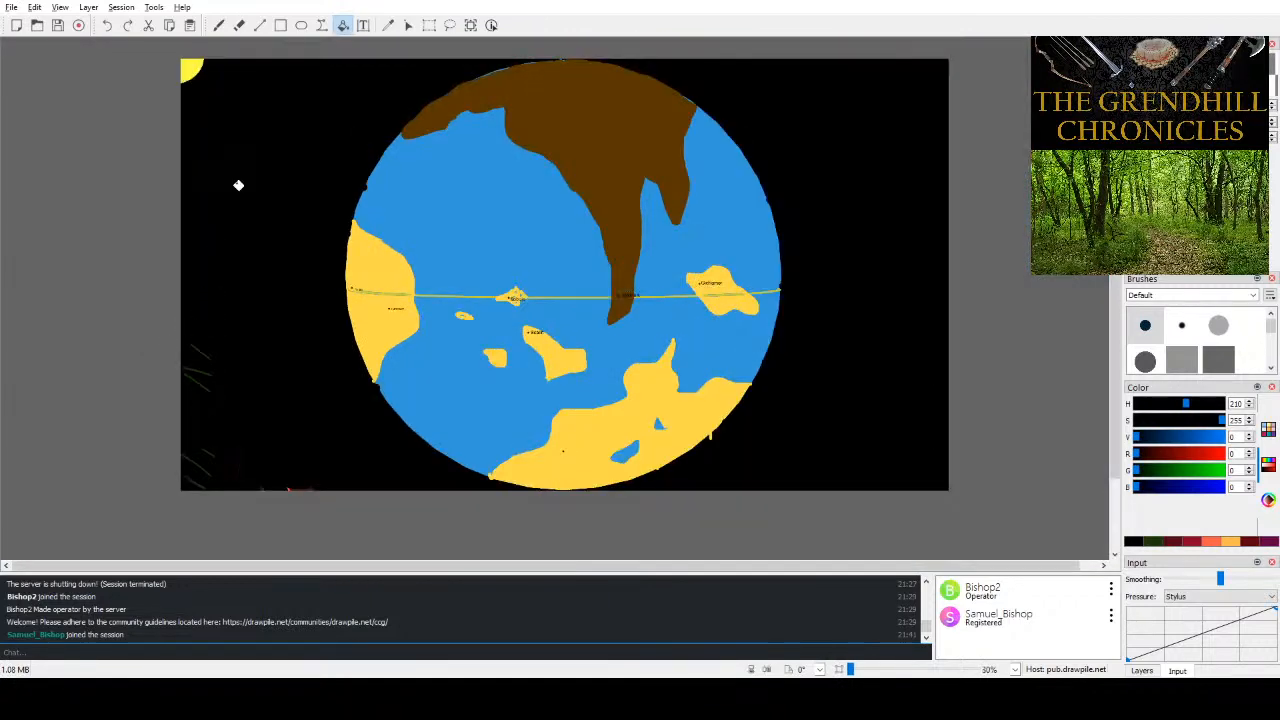
left_click(305, 27)
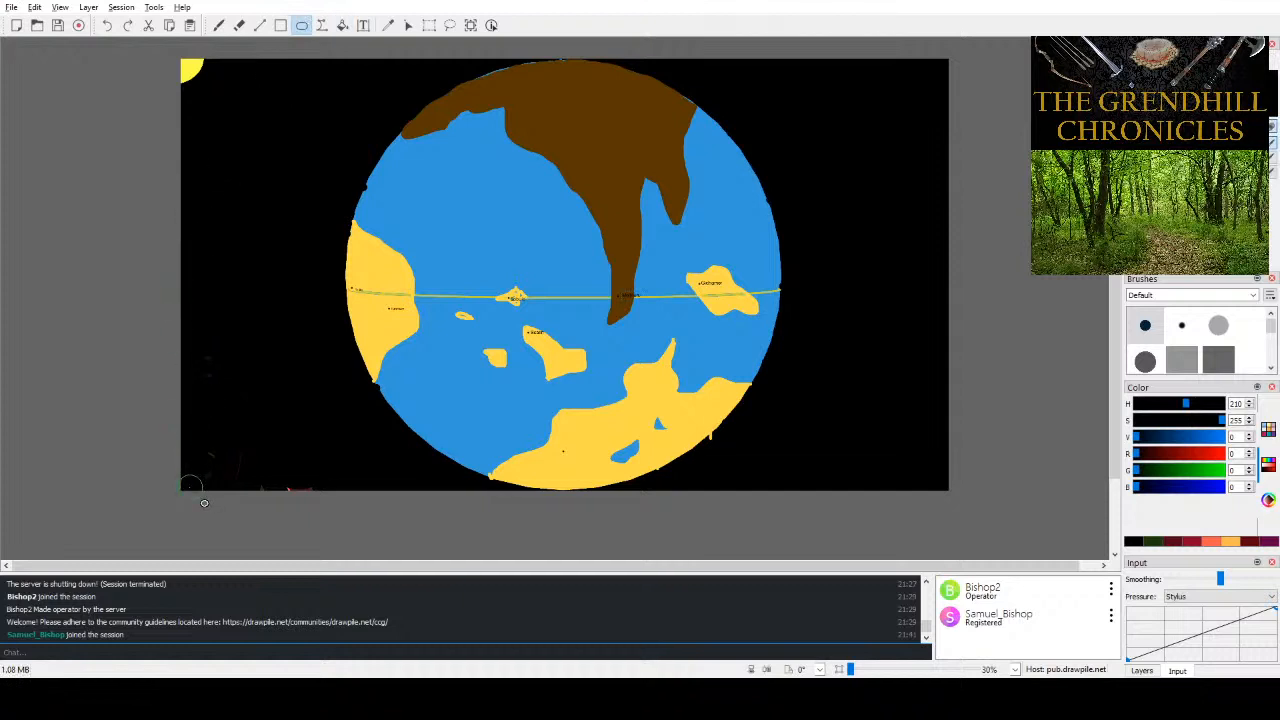
left_click(281, 25)
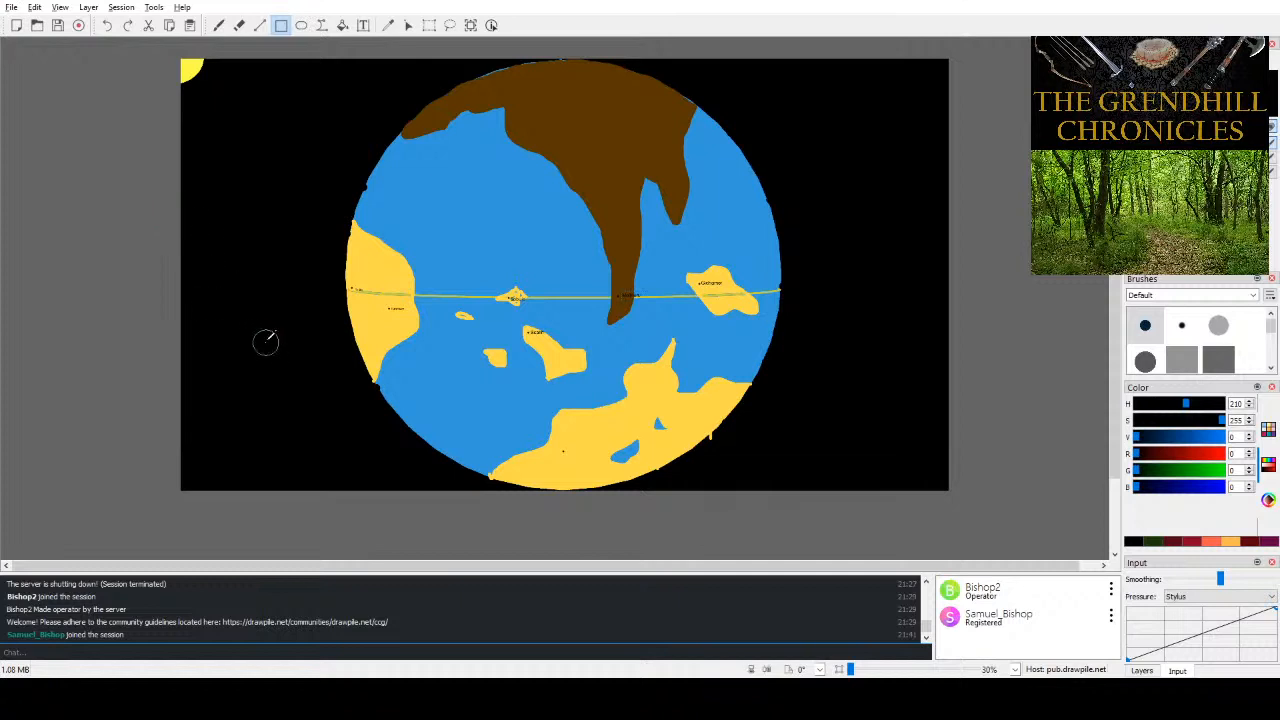
scroll(272, 338, "up", 2)
scroll(285, 328, "down", 2)
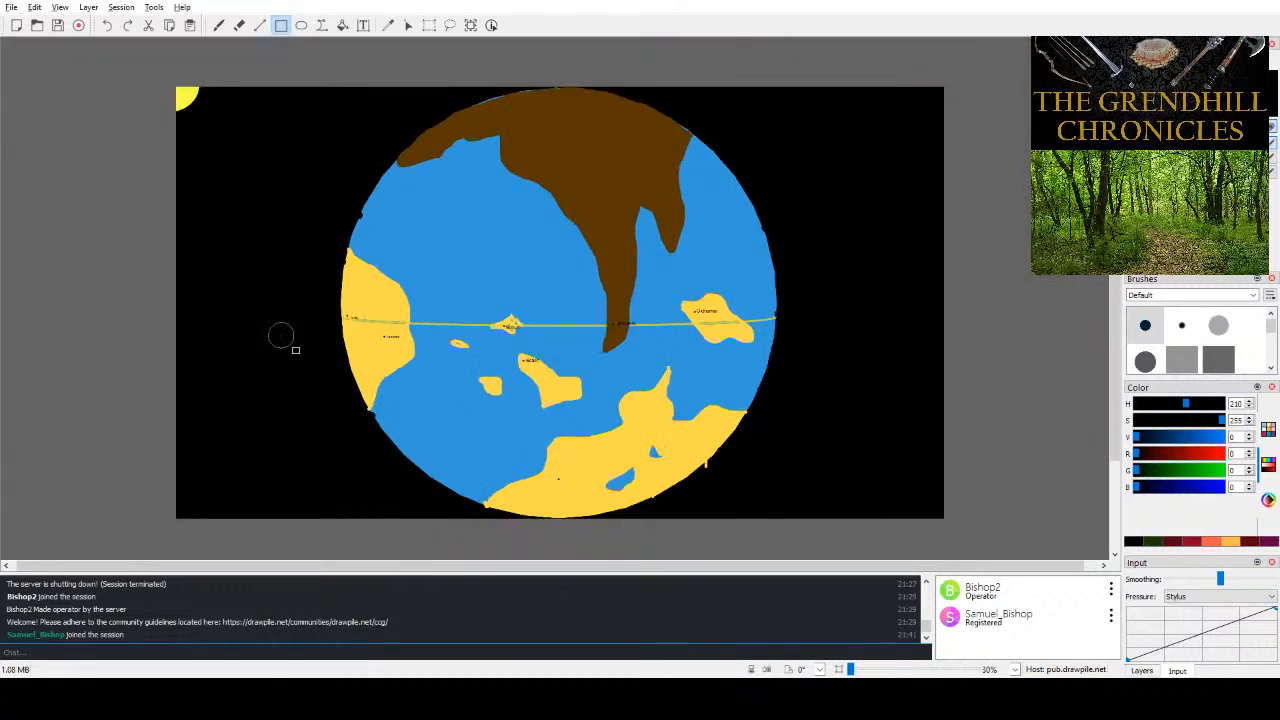
- Set the colour to yellow (RGB 255, 255, 75) and draw a larger ellipse over the sun on the canvas's west edge
scroll(675, 423, "up", 1)
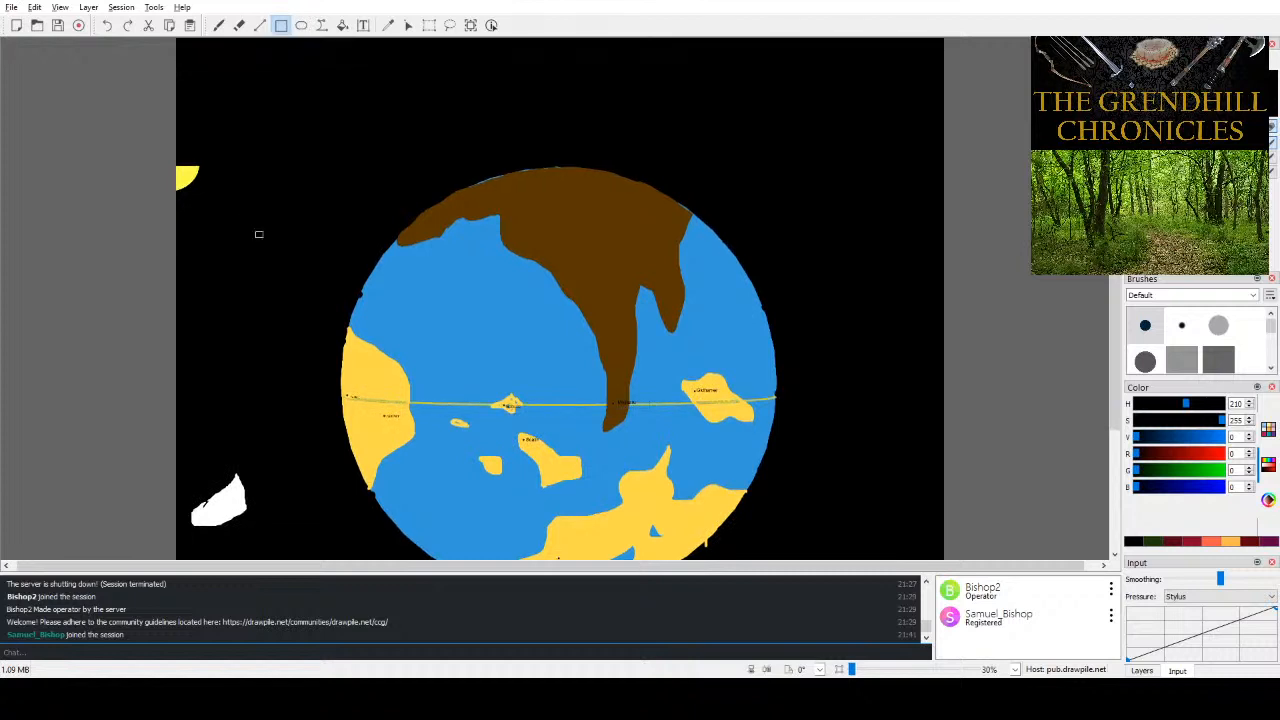
scroll(244, 219, "up", 2)
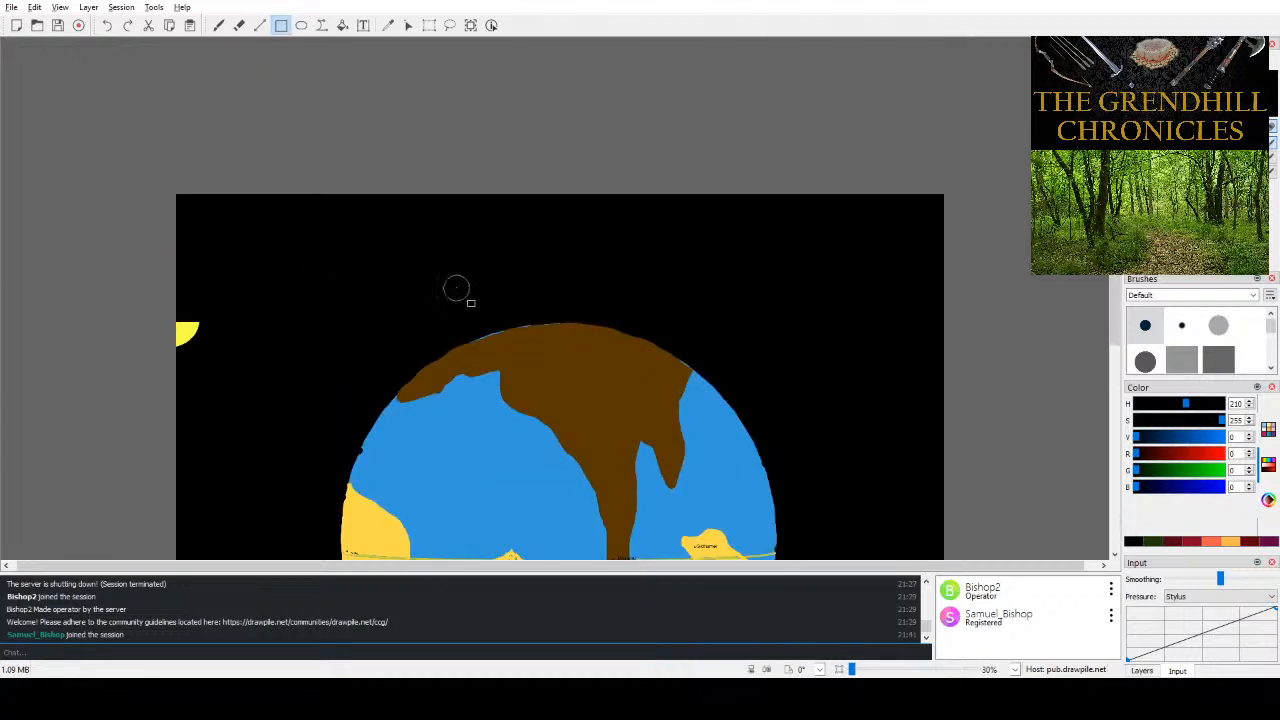
scroll(336, 310, "up", 1)
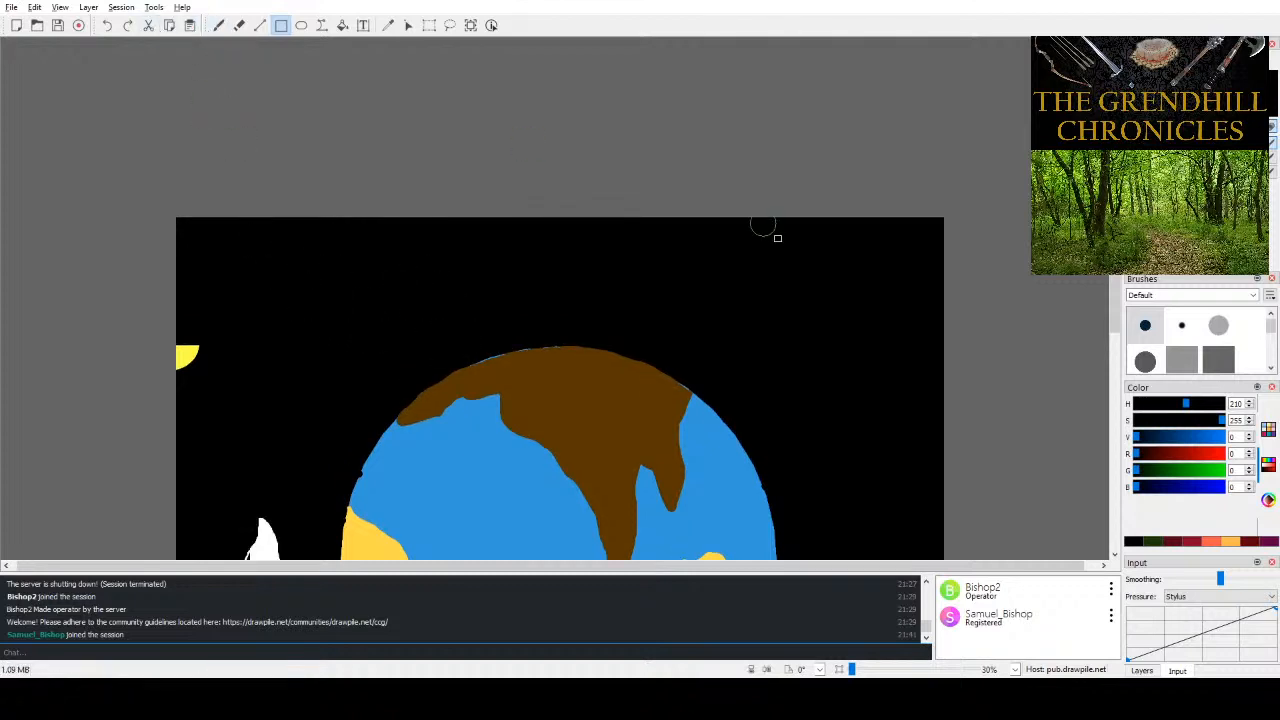
left_click(1268, 429)
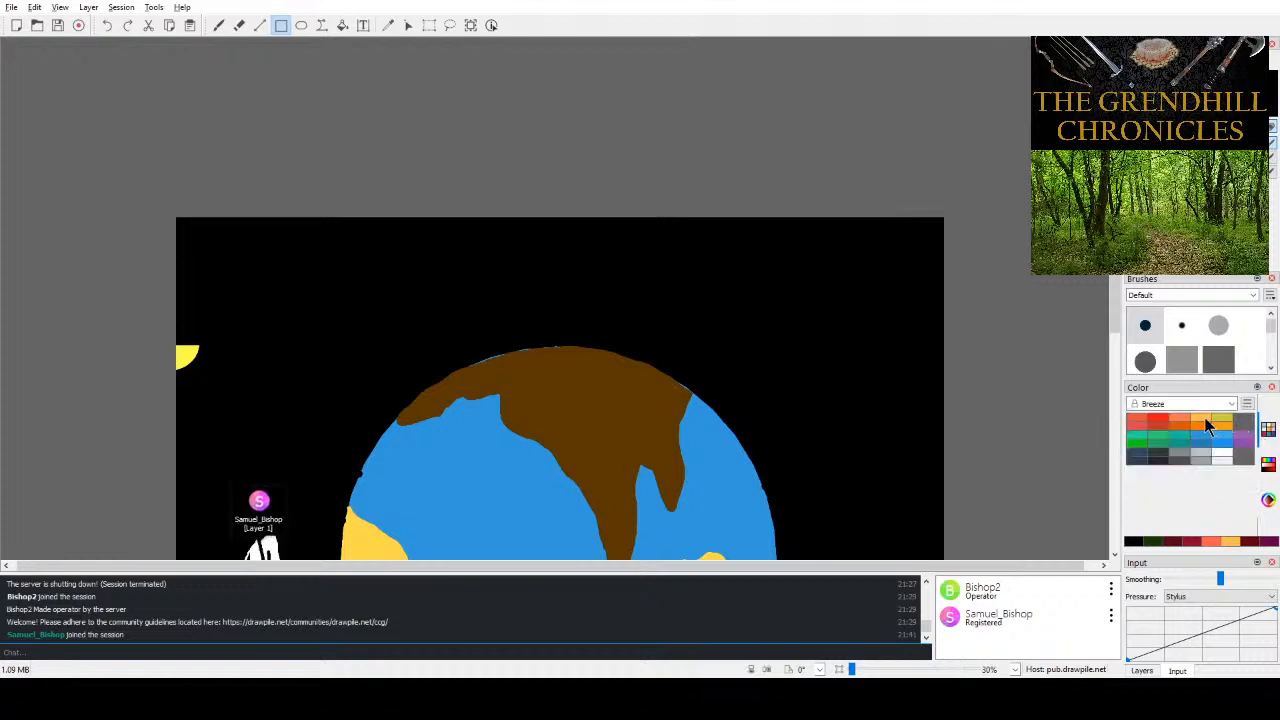
left_click(1268, 465)
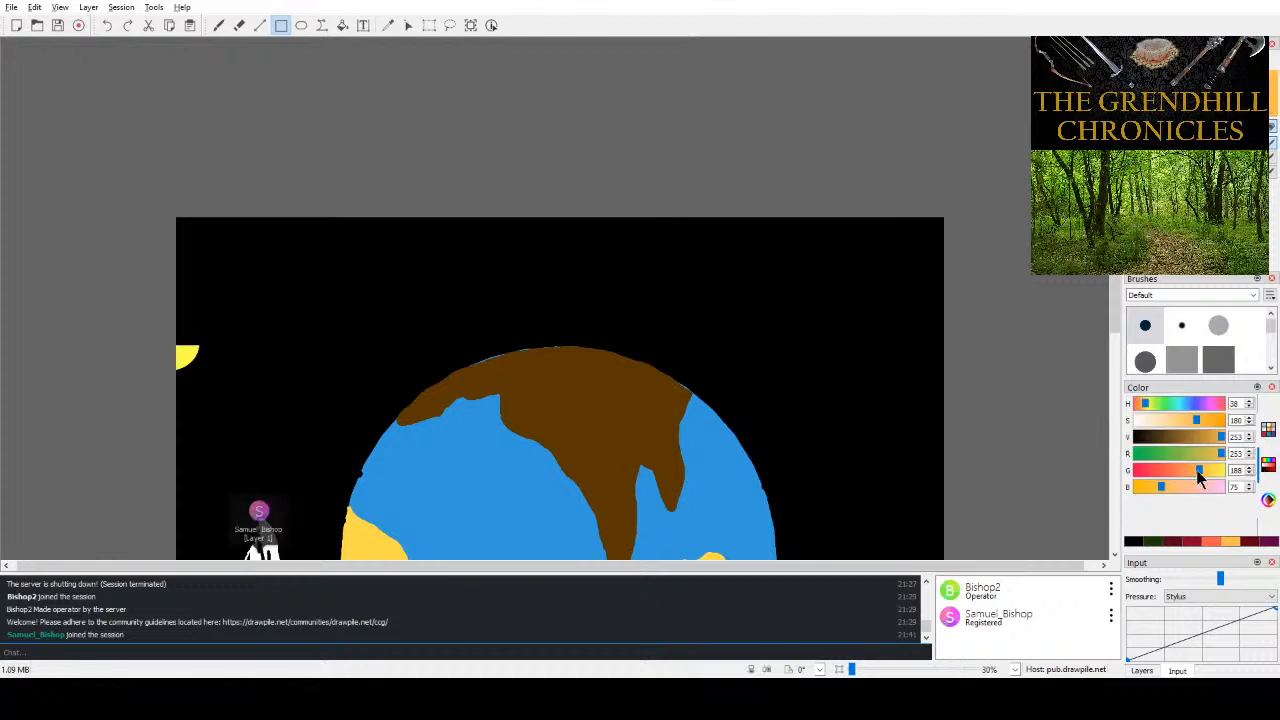
left_click_drag(1190, 467, 1233, 470)
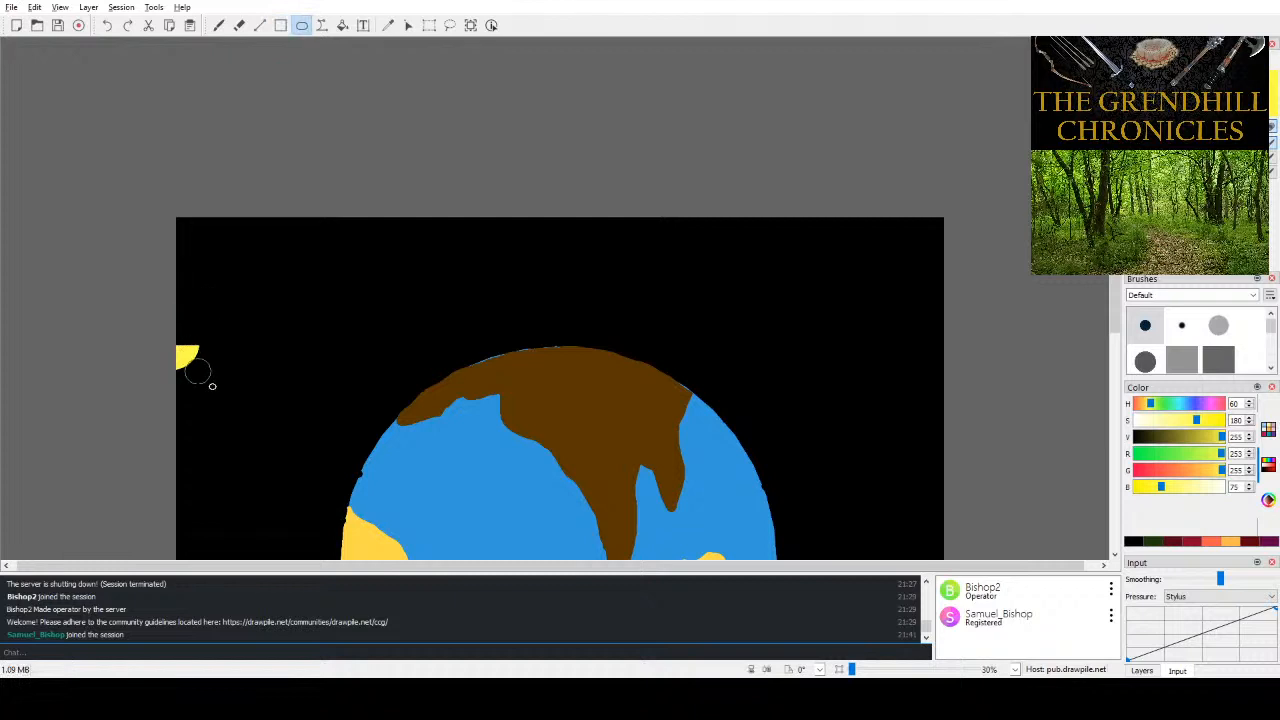
left_click_drag(205, 372, 166, 338)
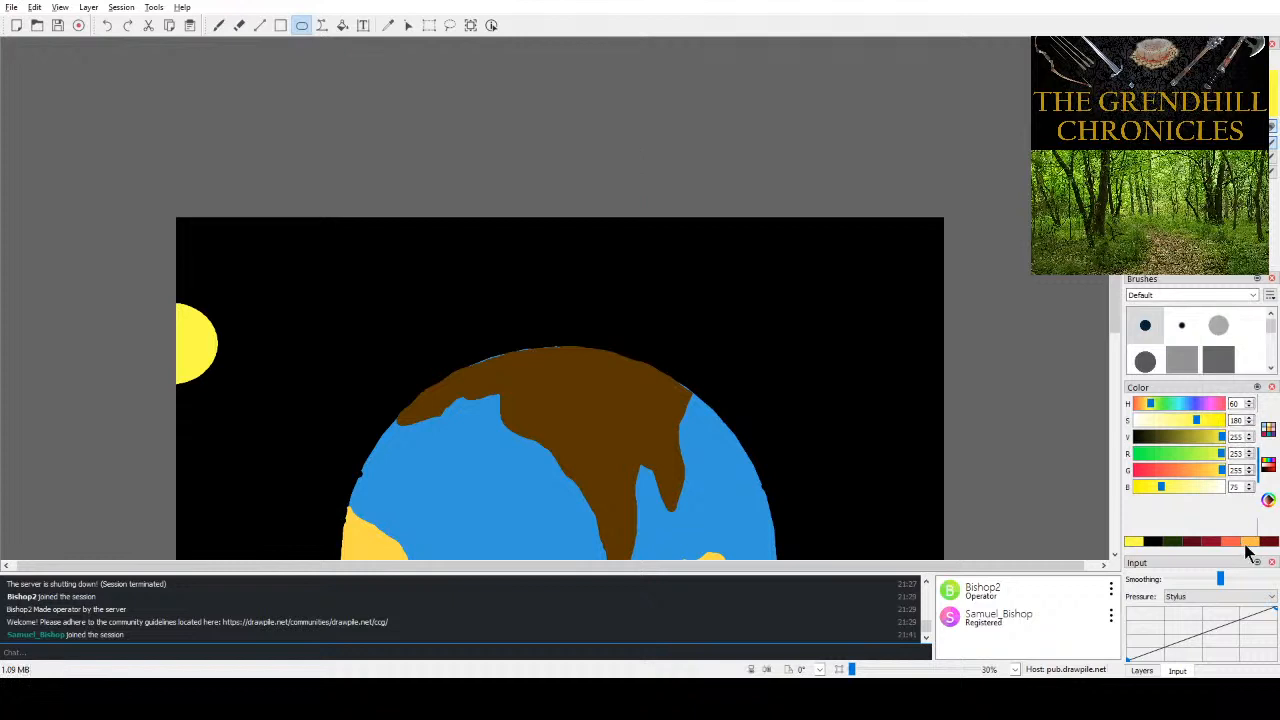
- Mark the globe's north pole with a short vertical brush stroke in red (RGB 255, 3, 23)
left_click(1191, 540)
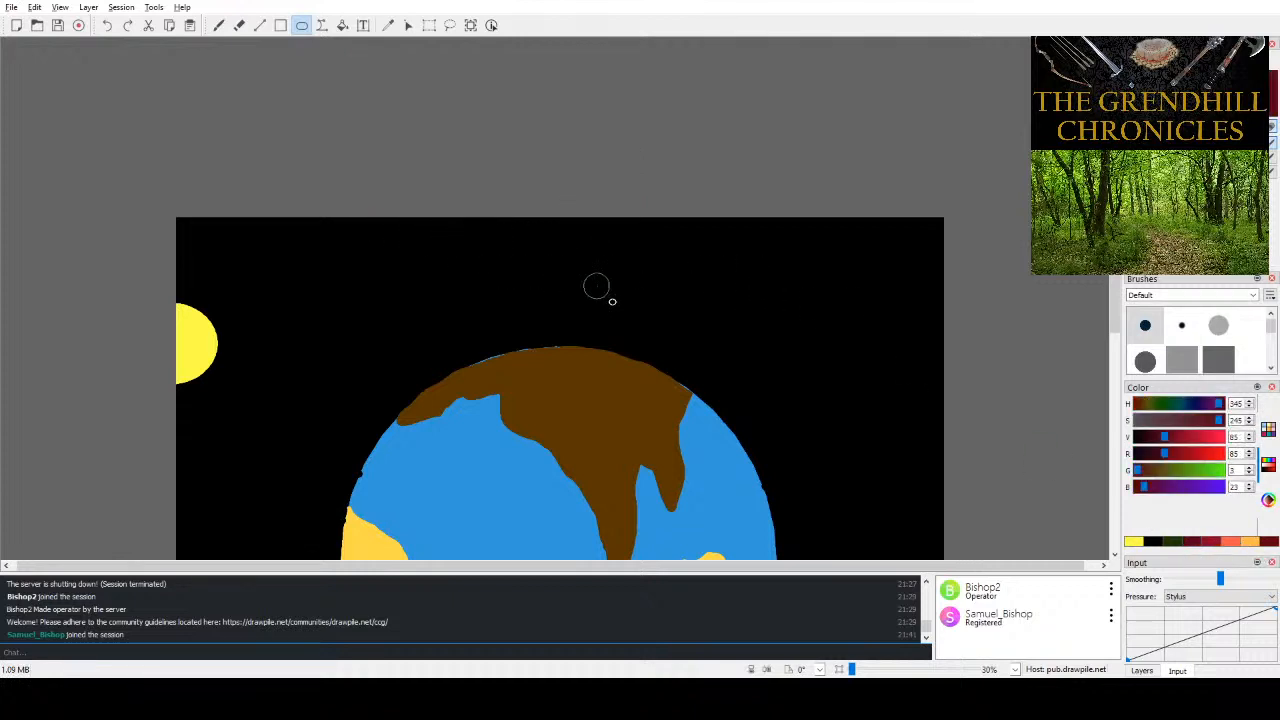
scroll(620, 288, "down", 5)
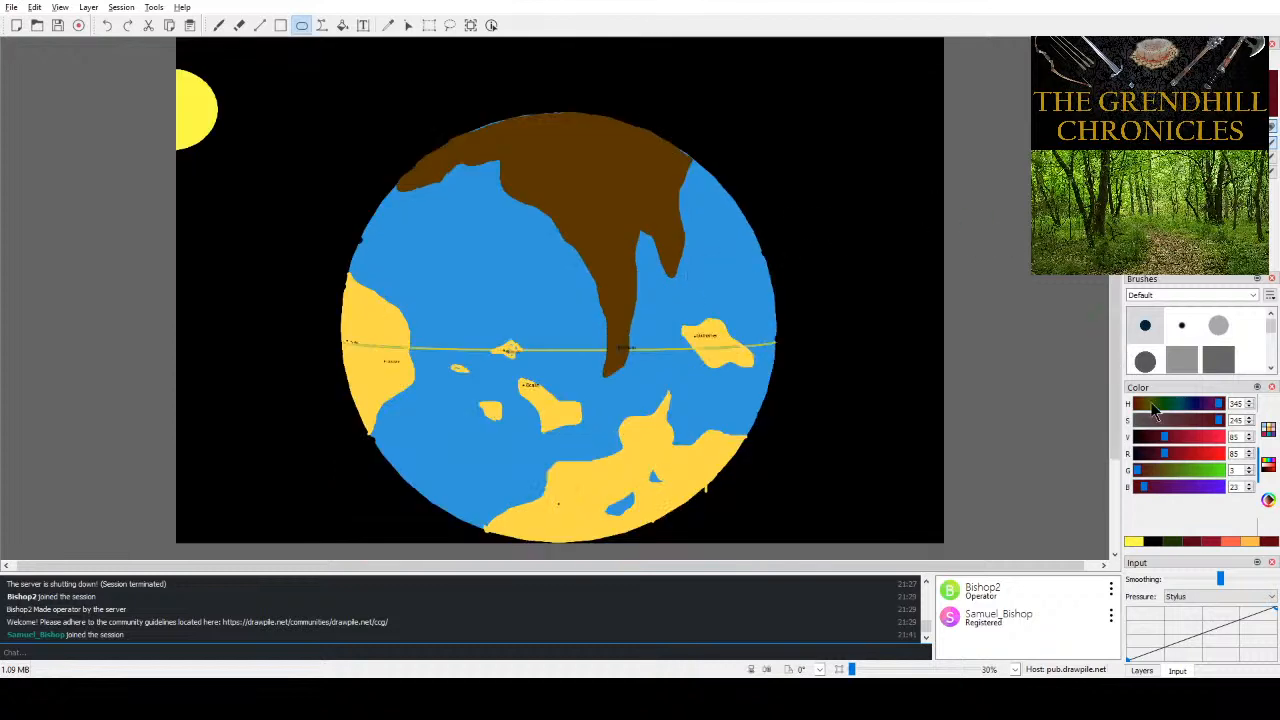
left_click(1214, 455)
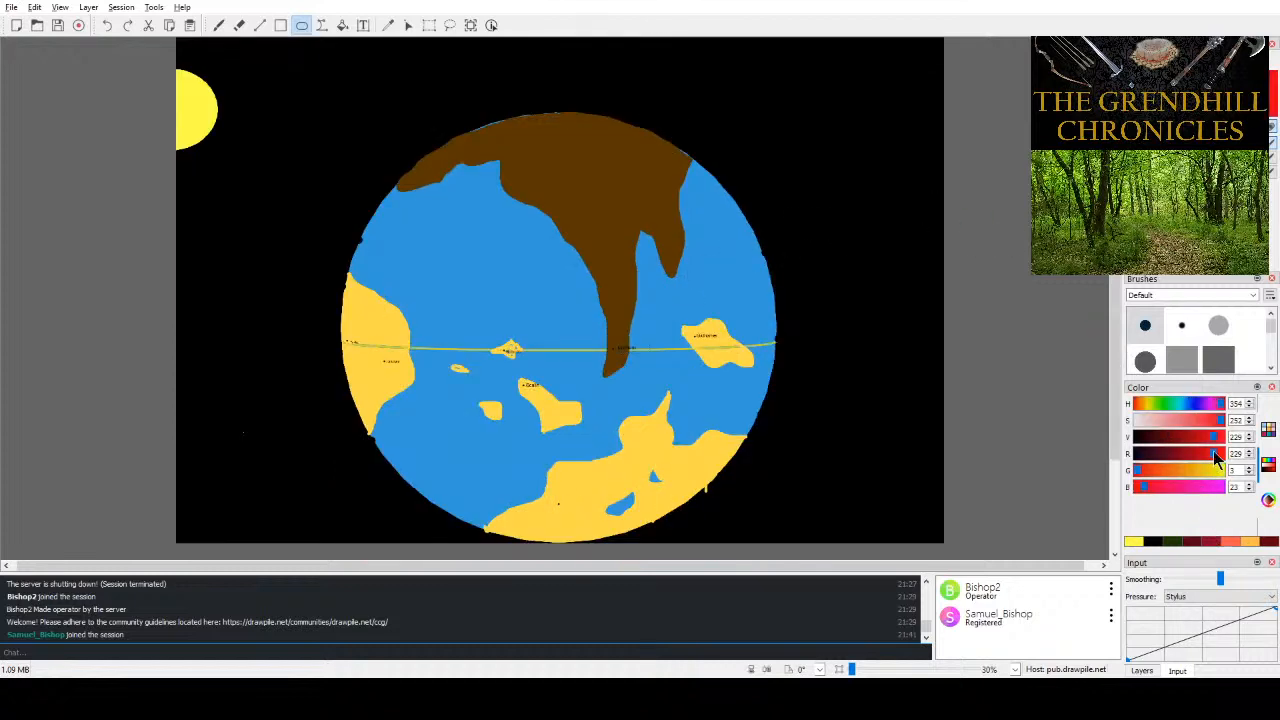
left_click_drag(1224, 457, 1238, 457)
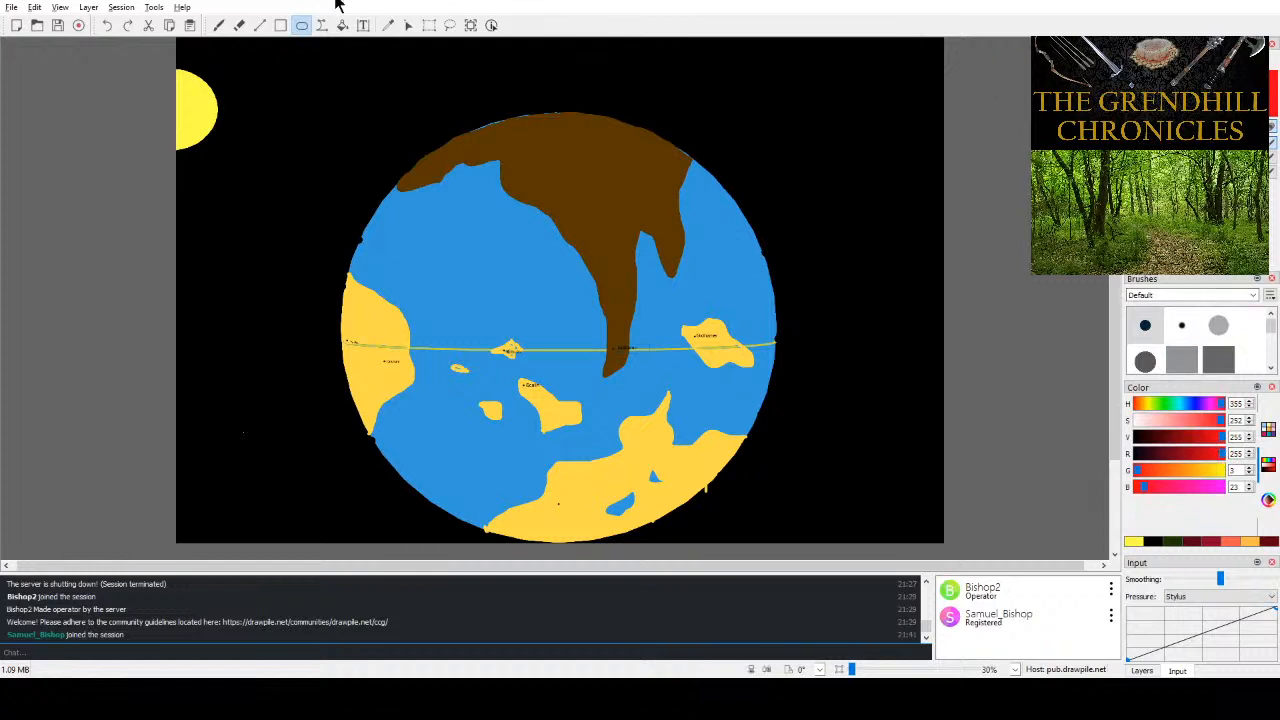
left_click(219, 25)
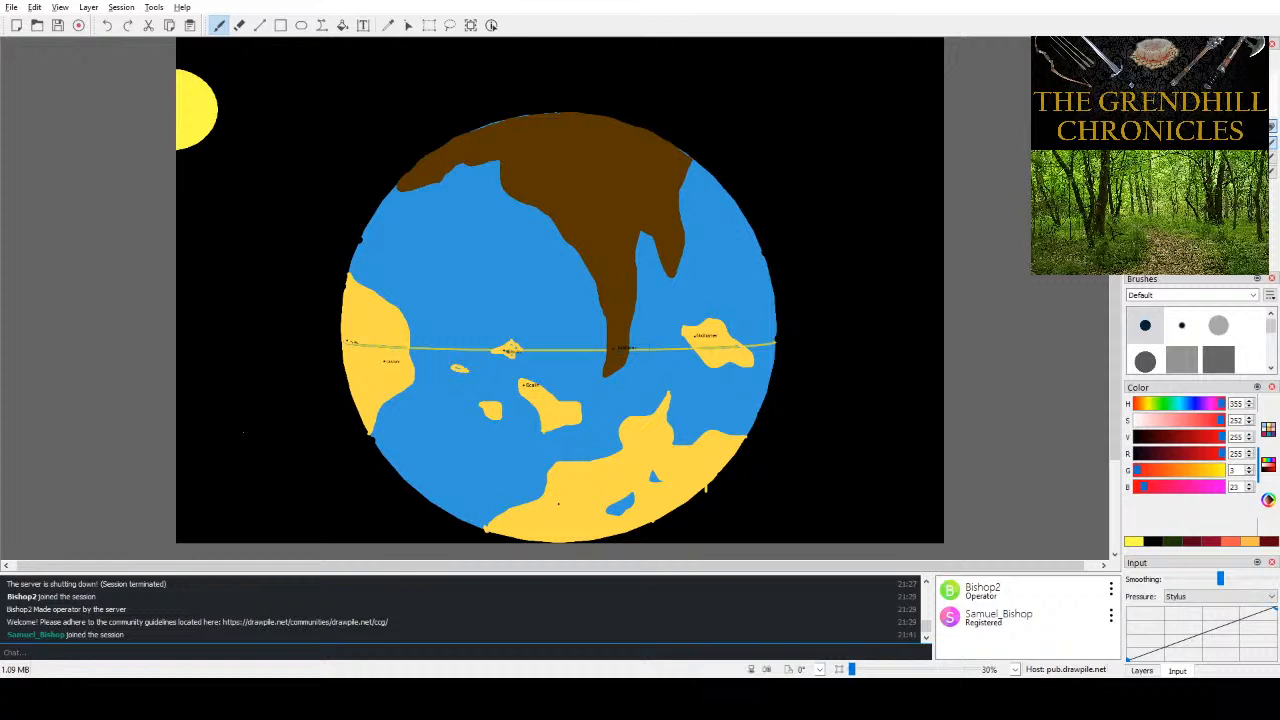
left_click(243, 432)
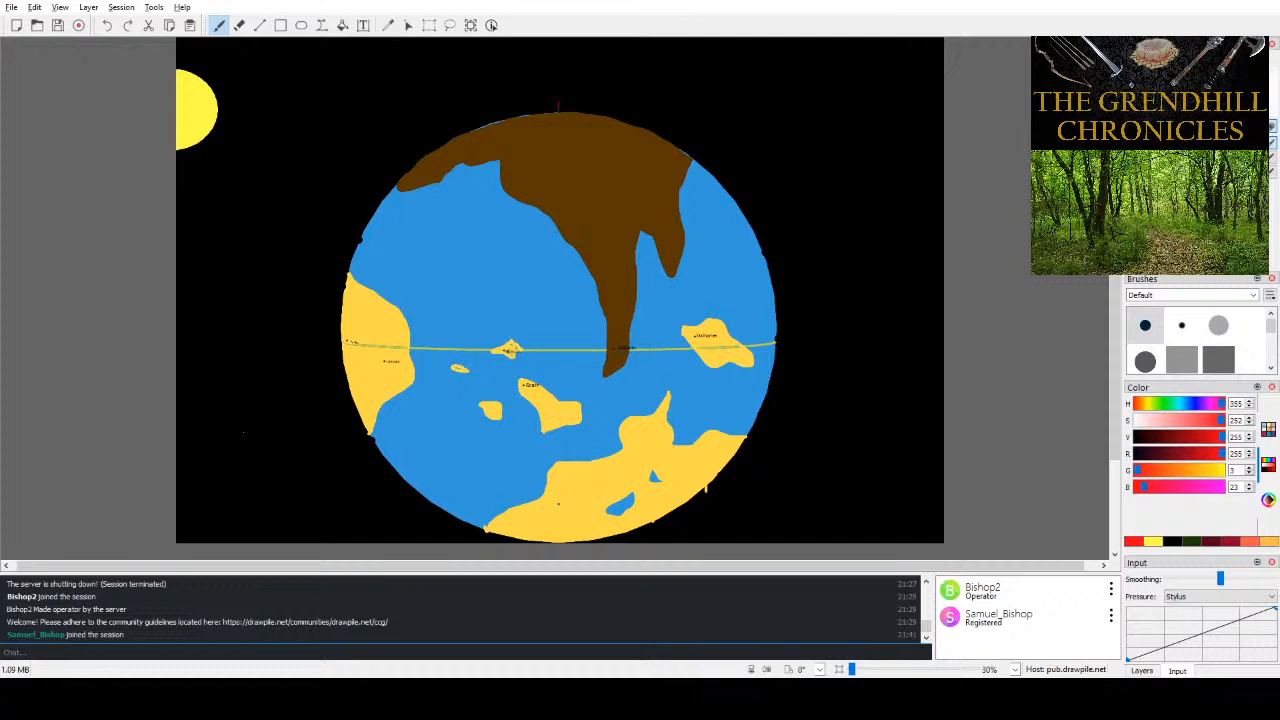
- Choose the Ellipse tool with dark maroon (RGB 85, 3, 23) and shrink the program window until the full tool settings show
scroll(558, 300, "up", 3)
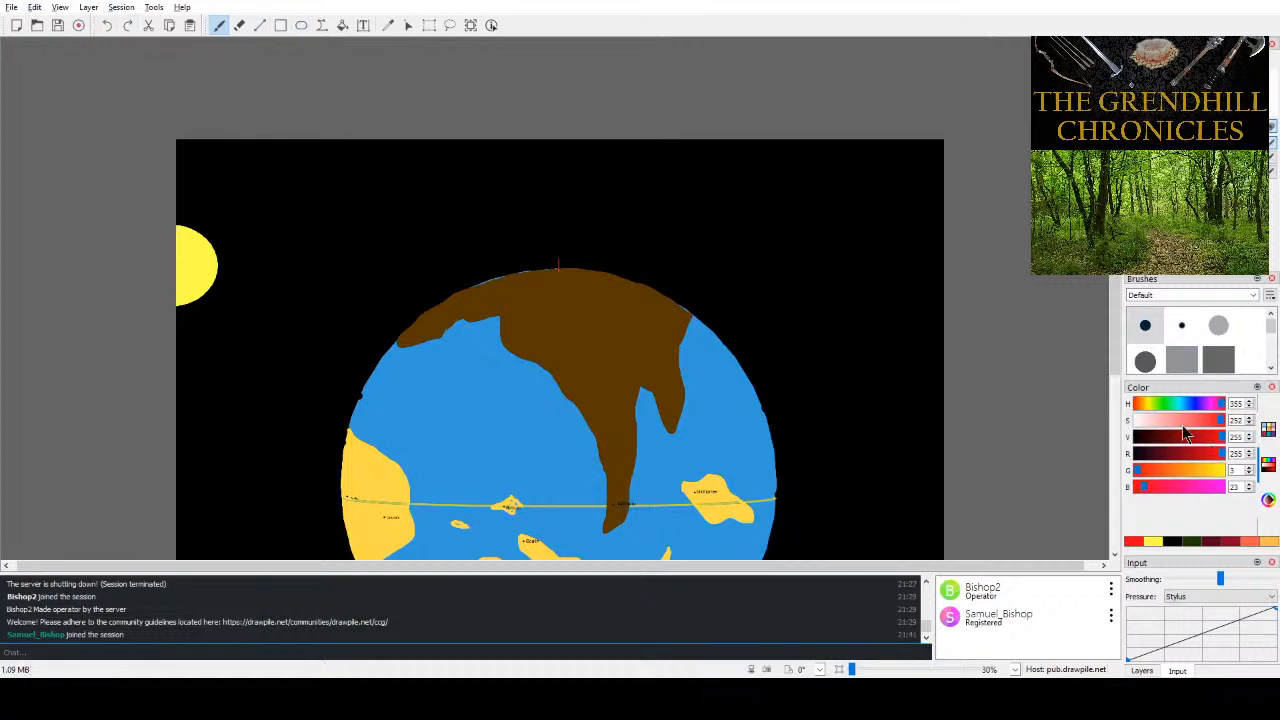
left_click(301, 25)
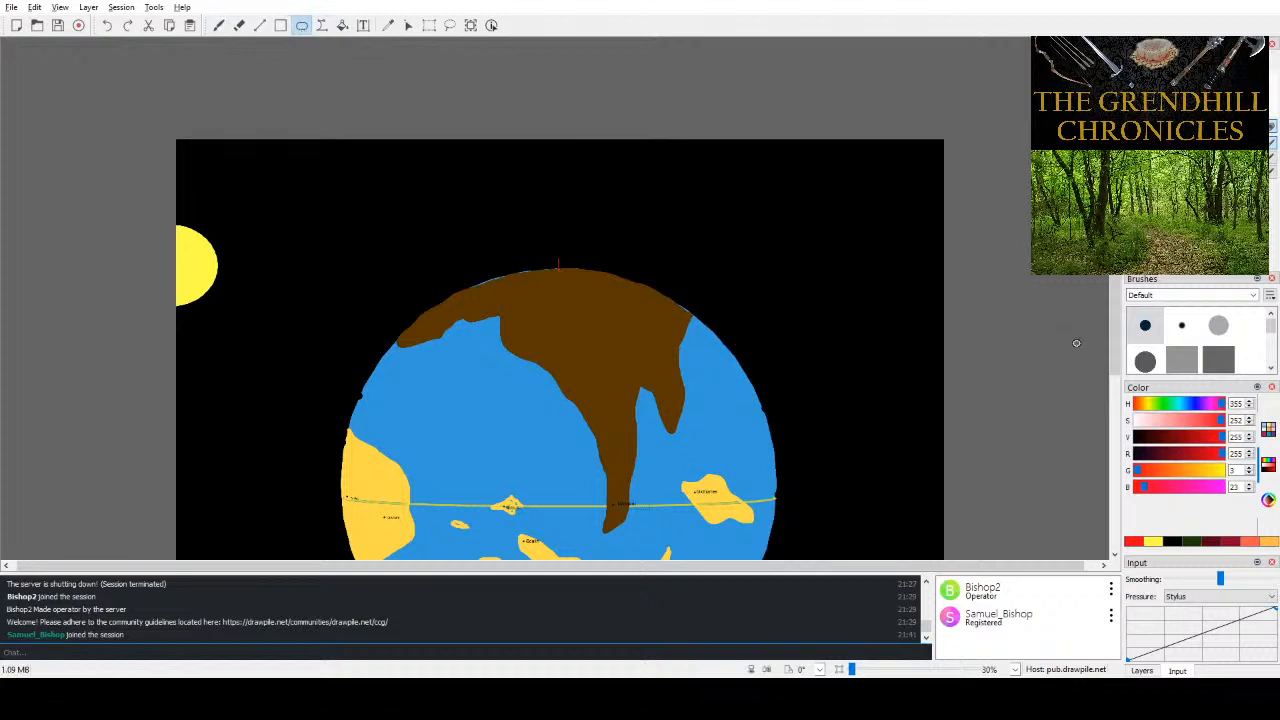
scroll(1060, 418, "down", 3)
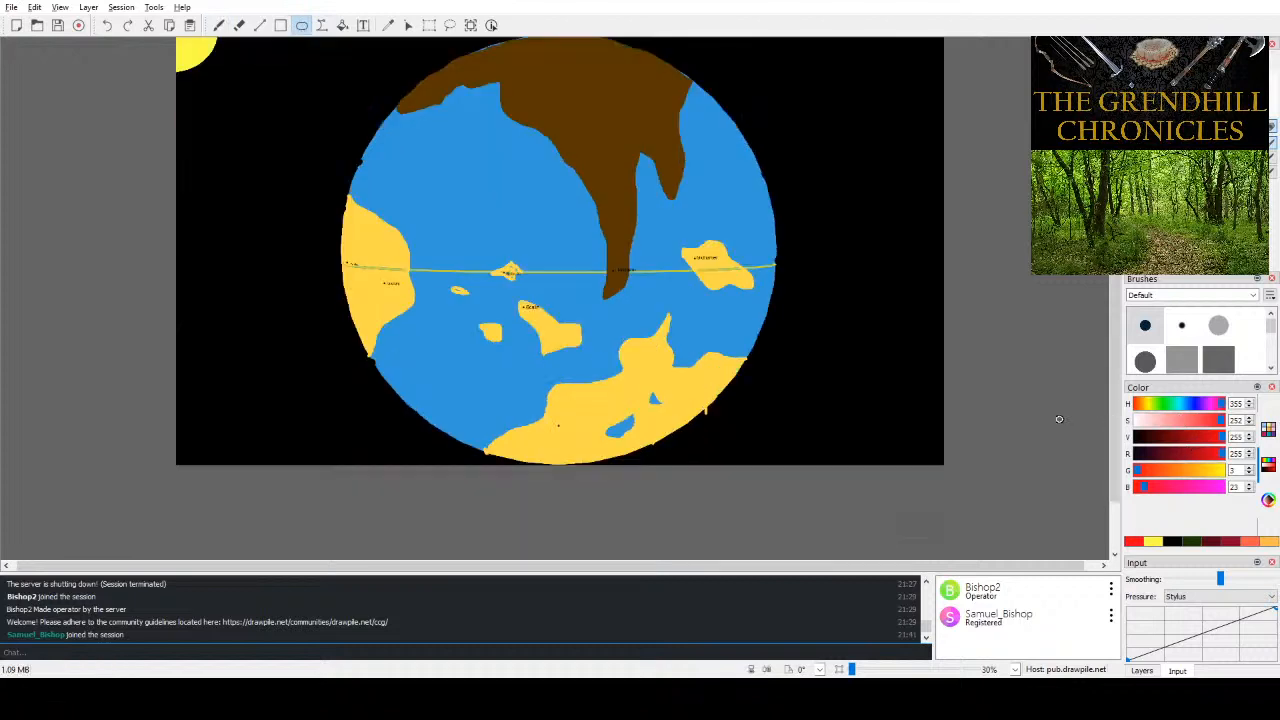
scroll(1008, 380, "up", 2)
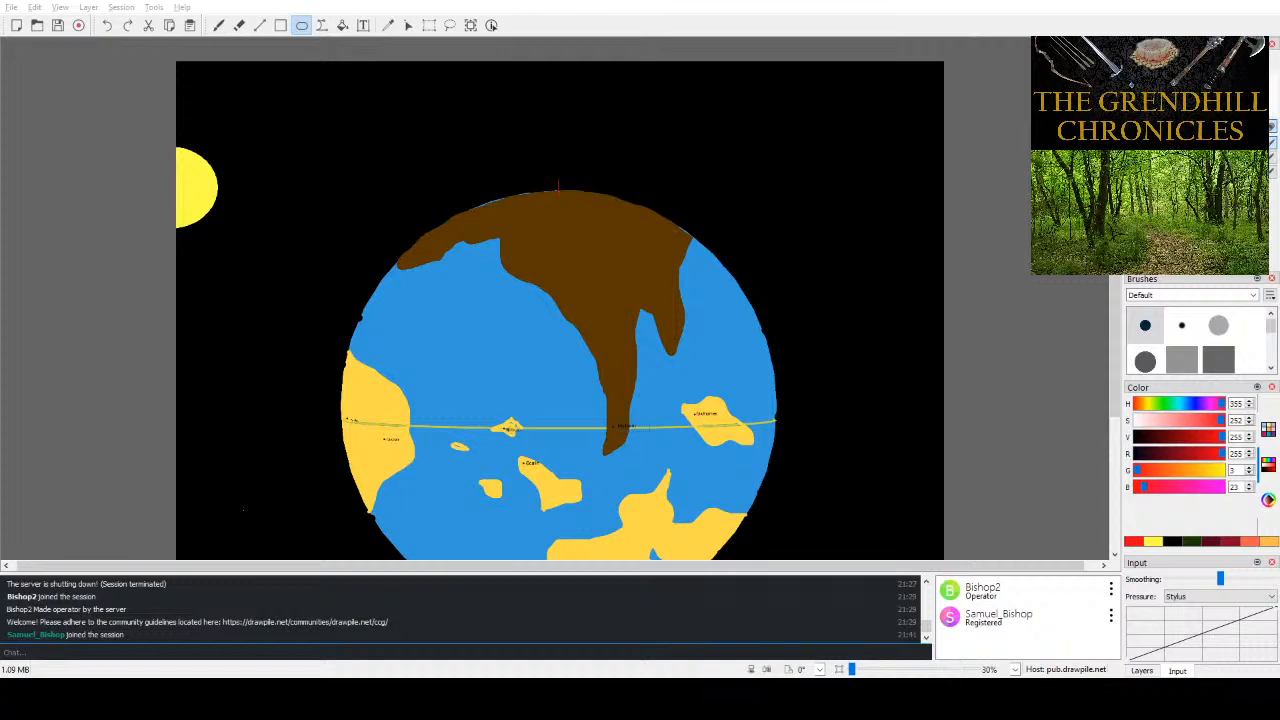
left_click(989, 6)
left_click(1218, 542)
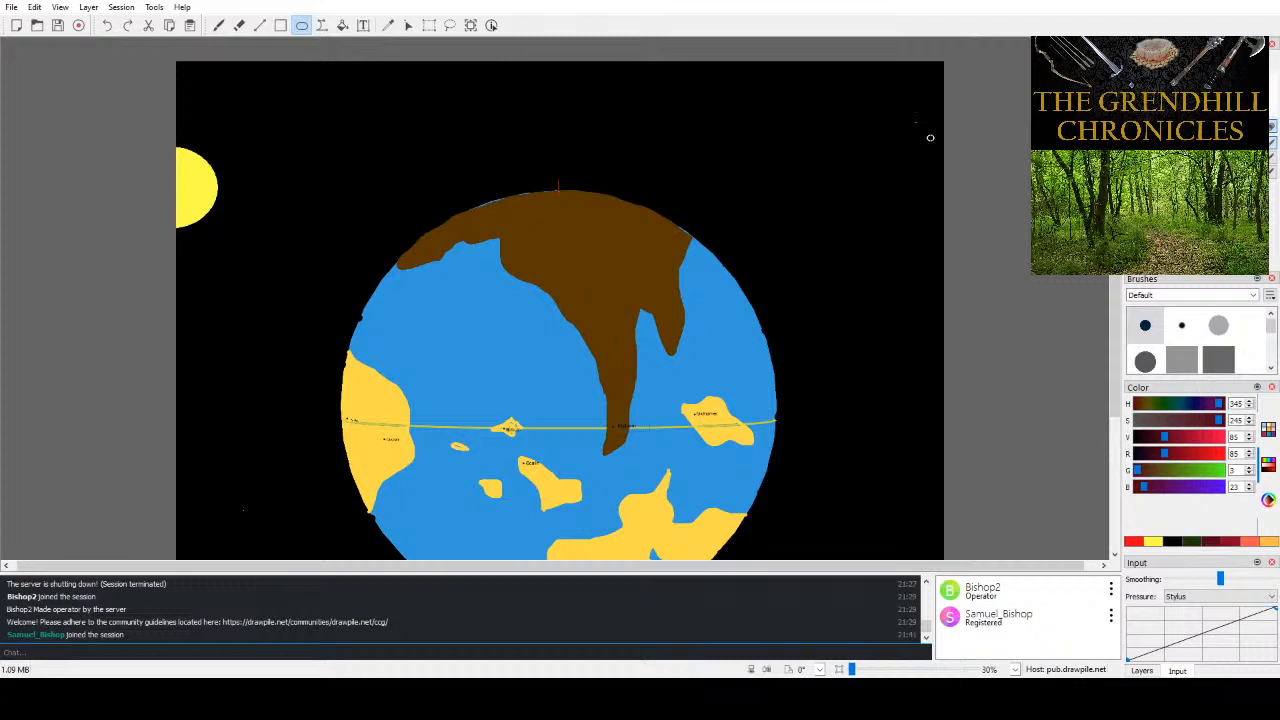
scroll(960, 234, "up", 3)
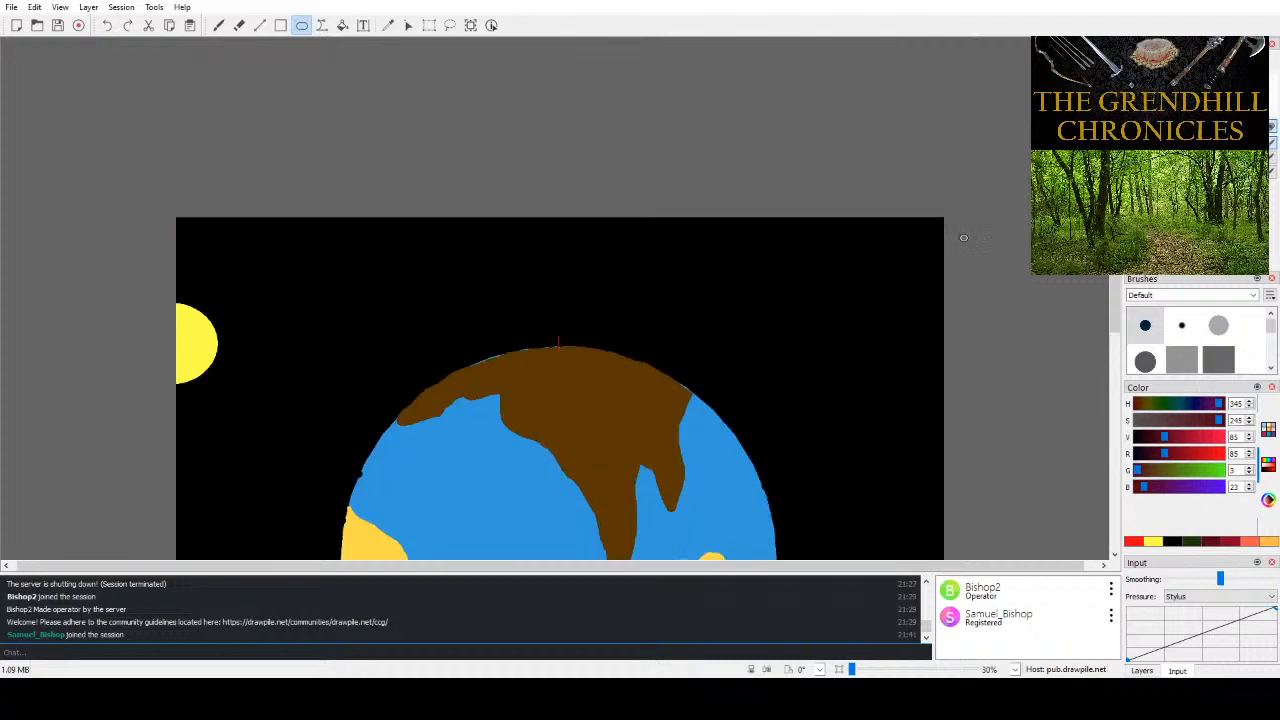
left_click_drag(1050, 2, 338, 3)
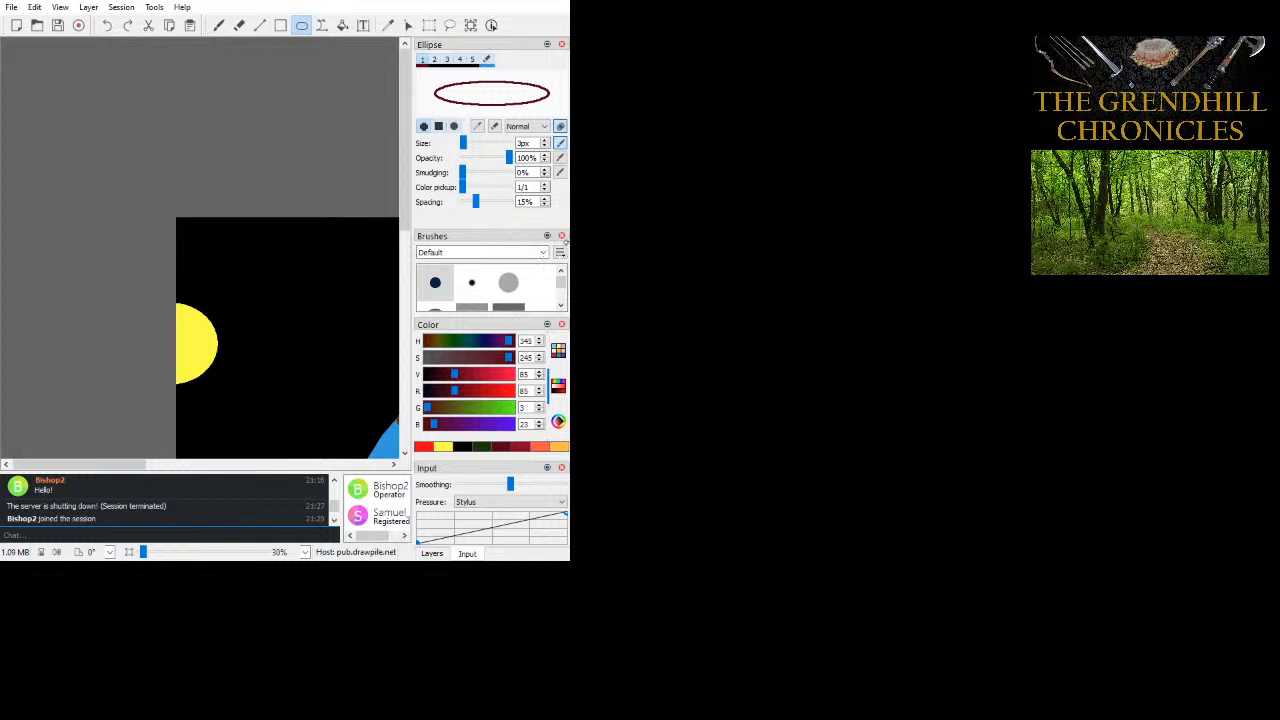
- Draw large overlapping ellipse outlines in dark maroon, light orange, teal and yellow-green, each cut off by the canvas's north edge
left_click_drag(570, 270, 1259, 270)
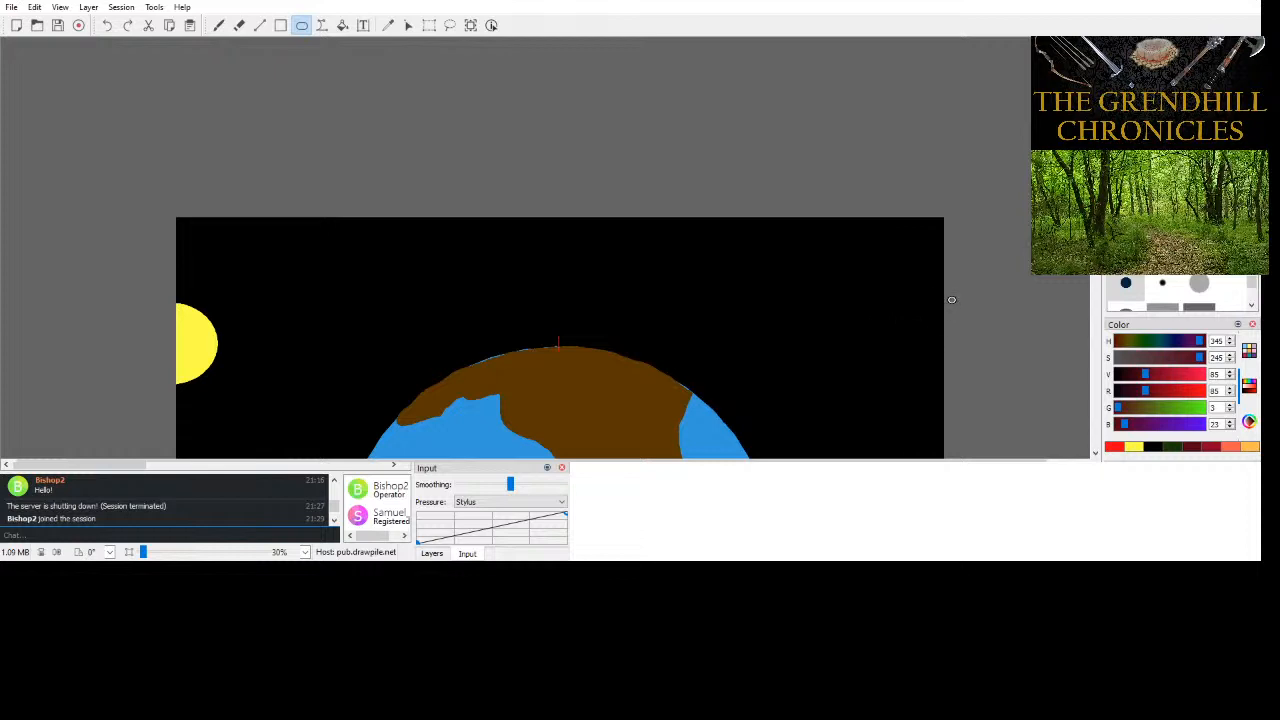
left_click_drag(928, 259, 482, 6)
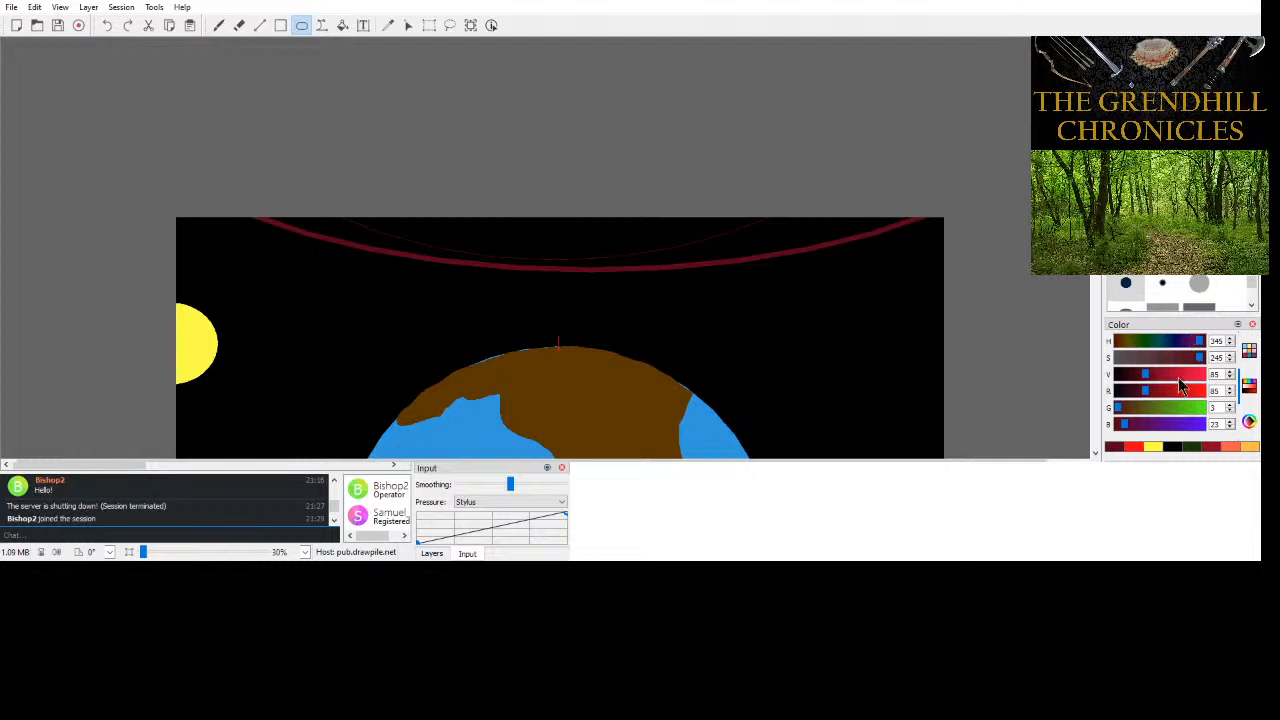
left_click(1249, 354)
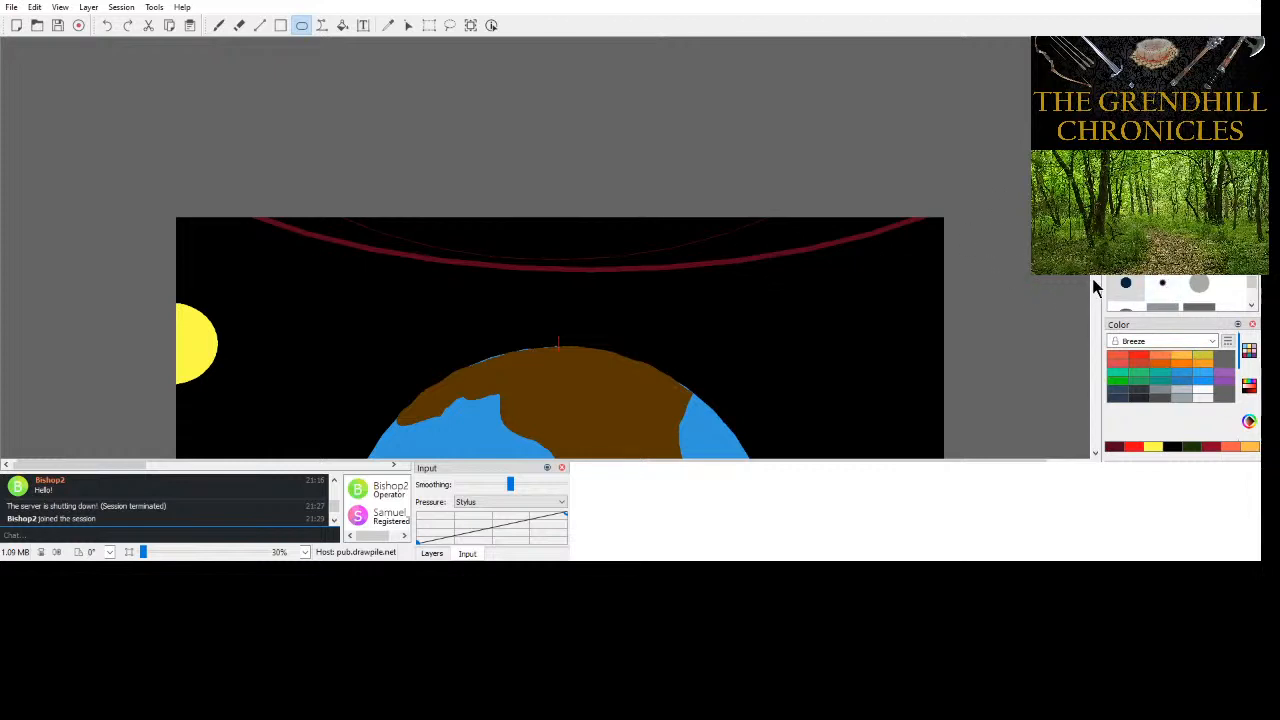
left_click_drag(1058, 292, 114, 20)
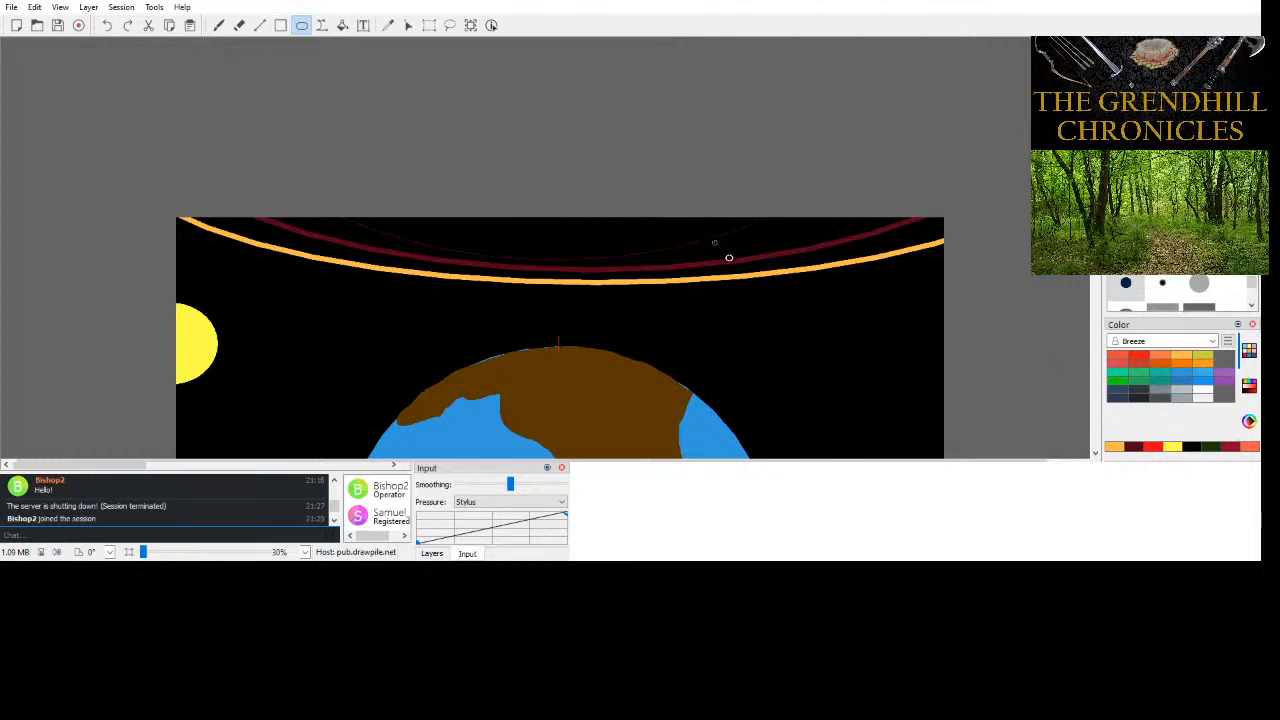
left_click_drag(729, 257, 400, 123)
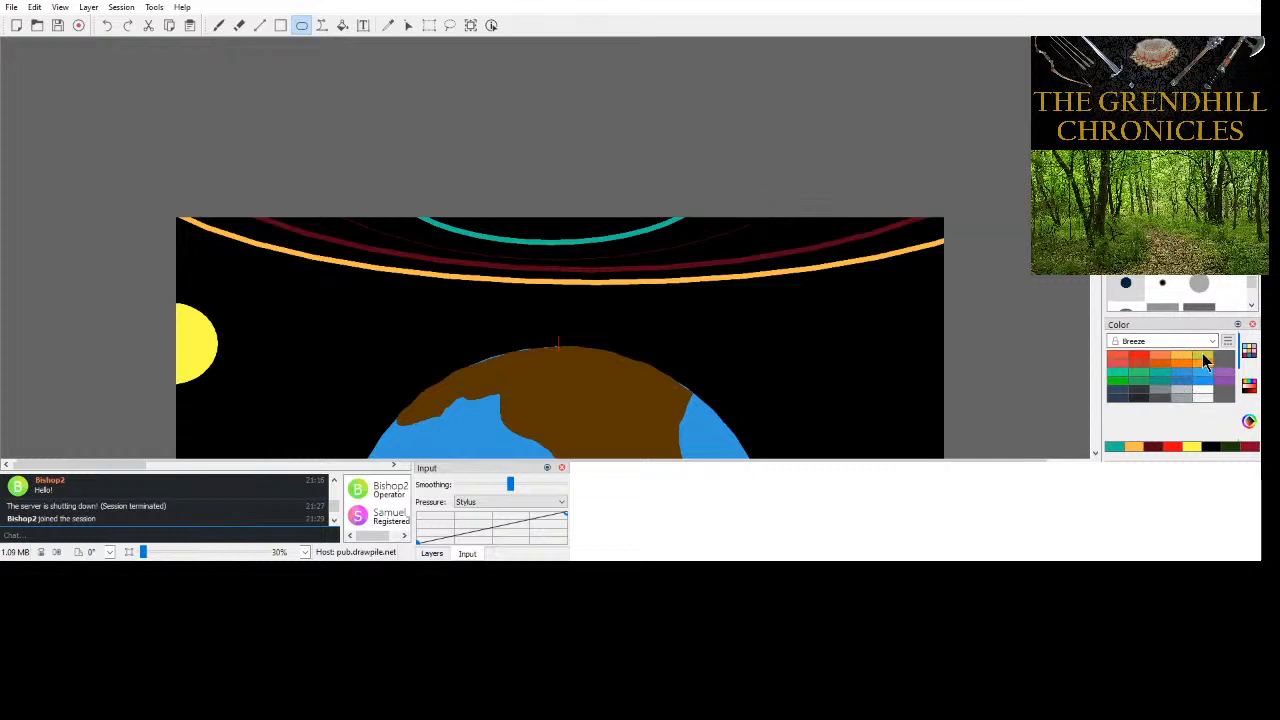
left_click_drag(974, 246, 112, 0)
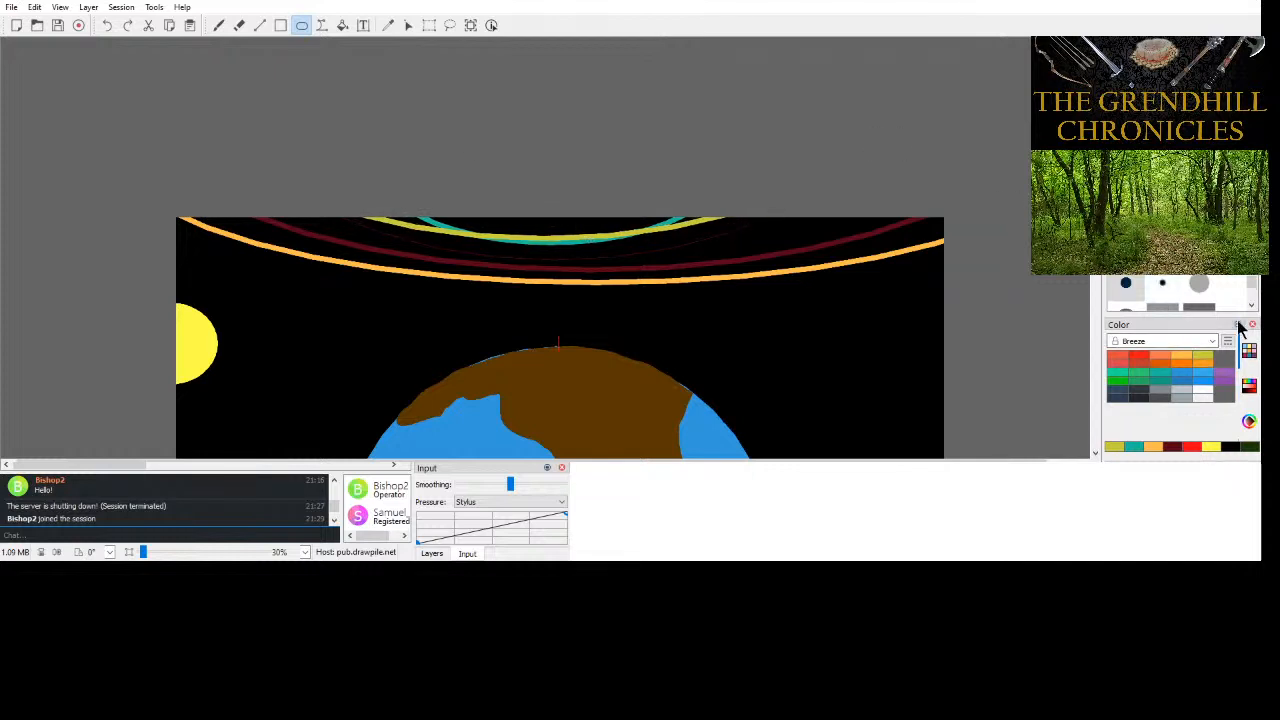
- Enlarge the program window and set the colour to dark red (RGB 111, 4, 18)
left_click(1216, 0)
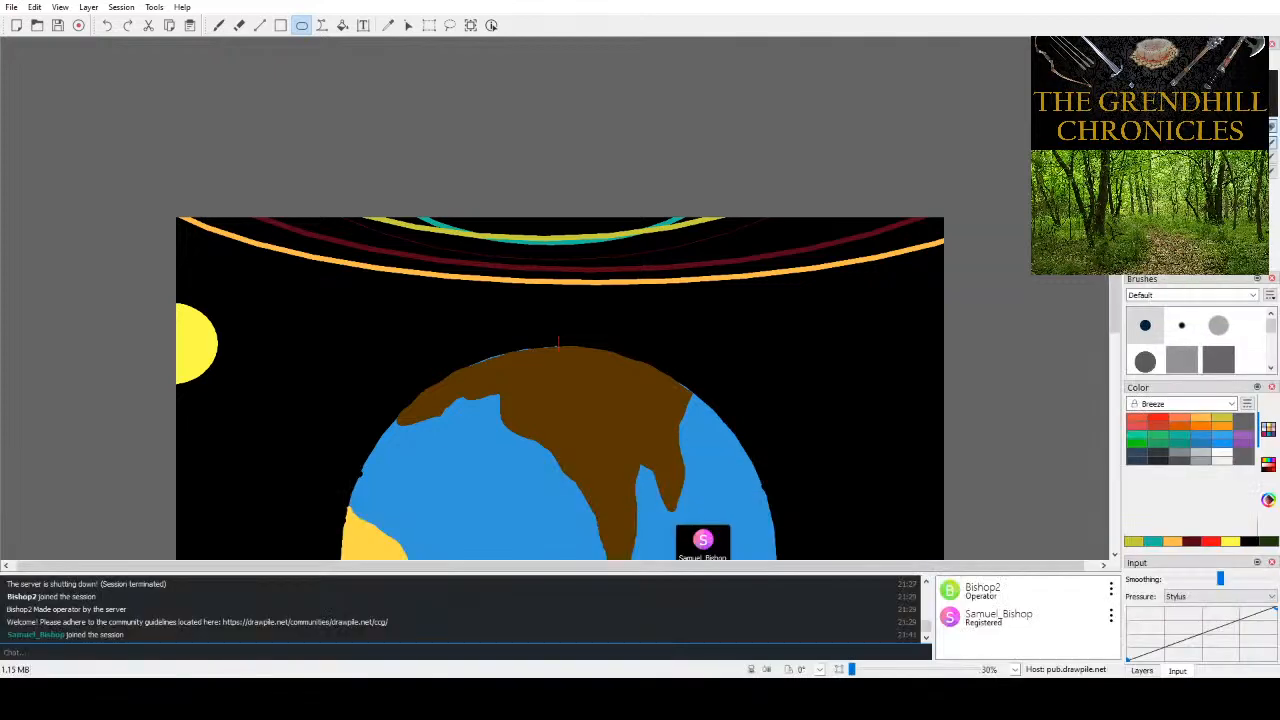
scroll(993, 361, "down", 1)
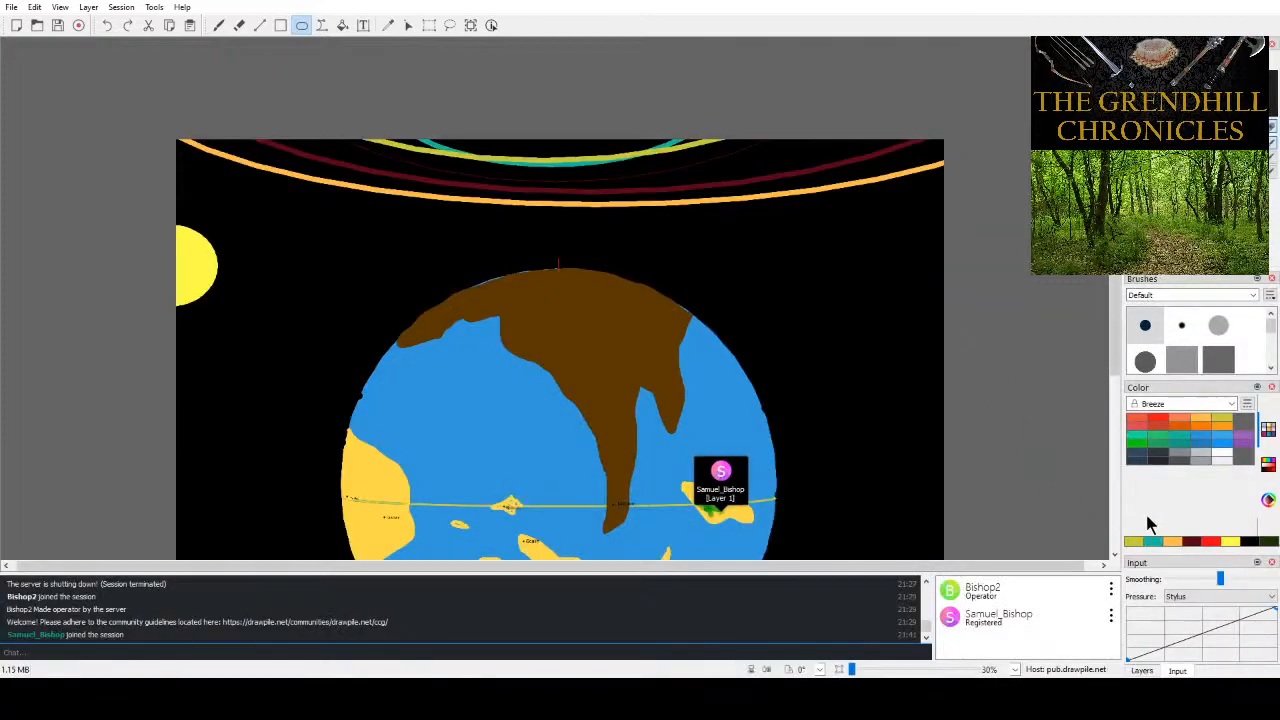
left_click(1189, 541)
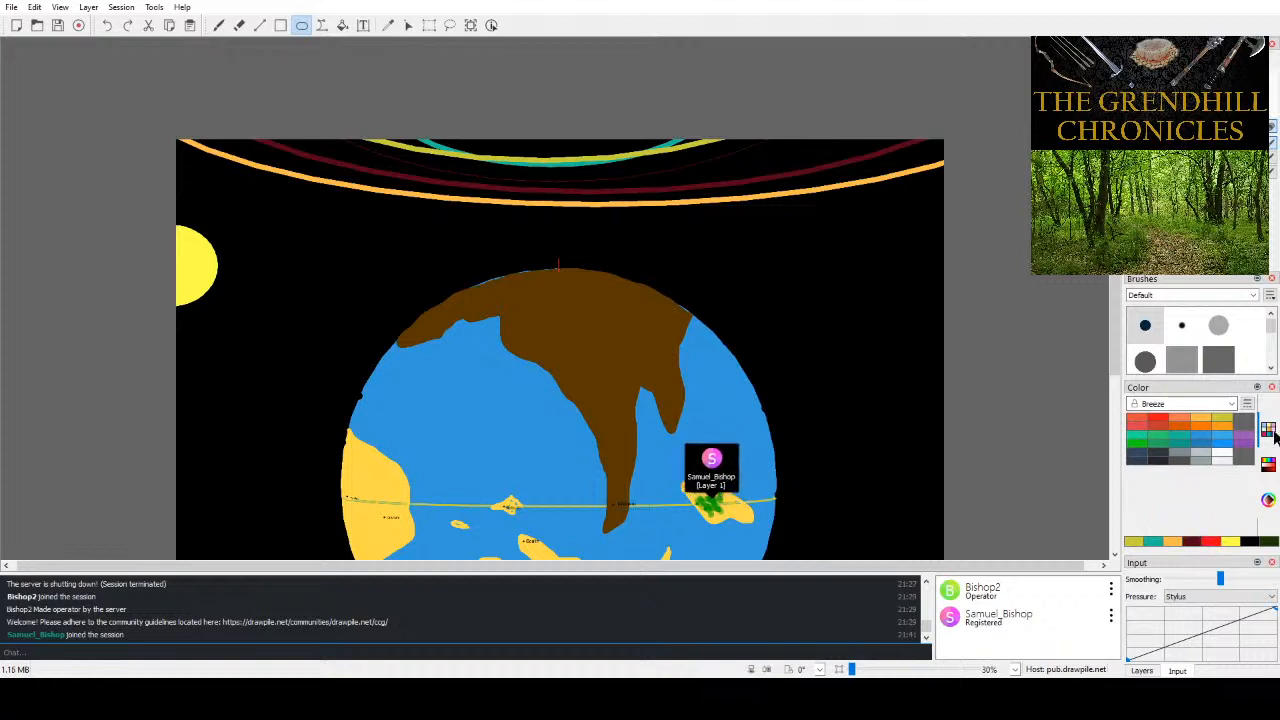
left_click(1268, 463)
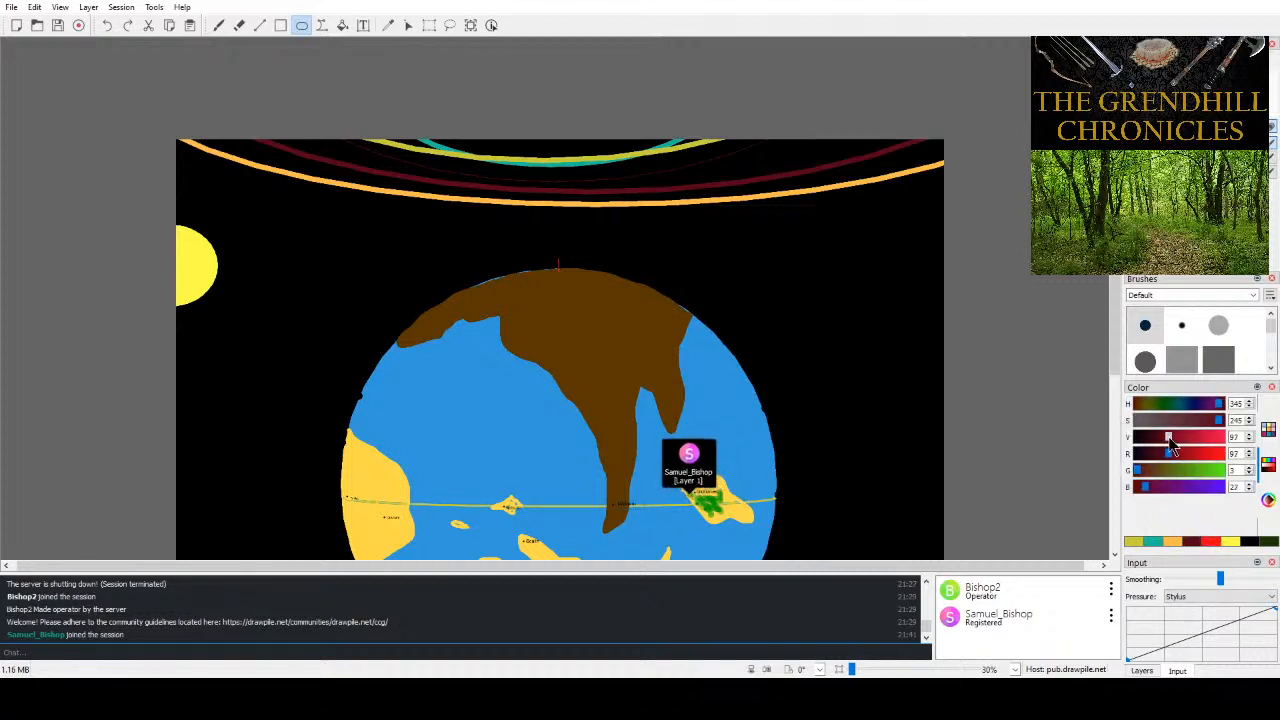
left_click(1172, 437)
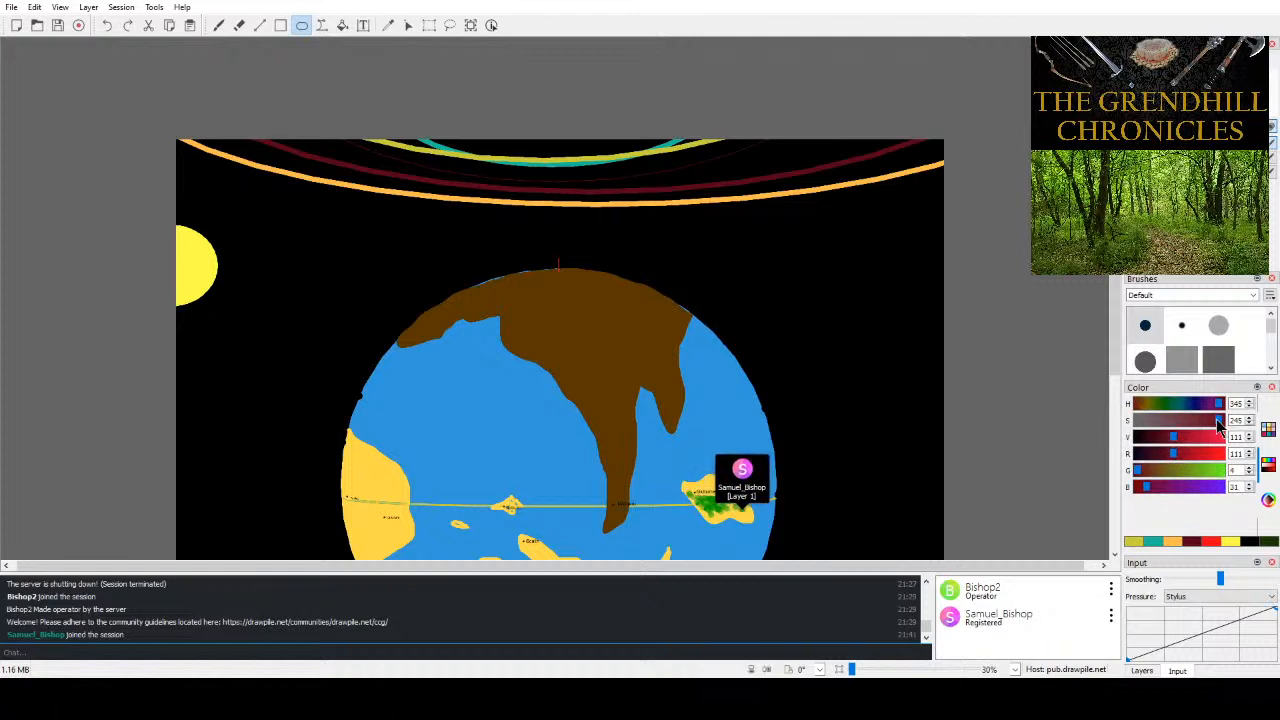
left_click_drag(1146, 486, 1142, 486)
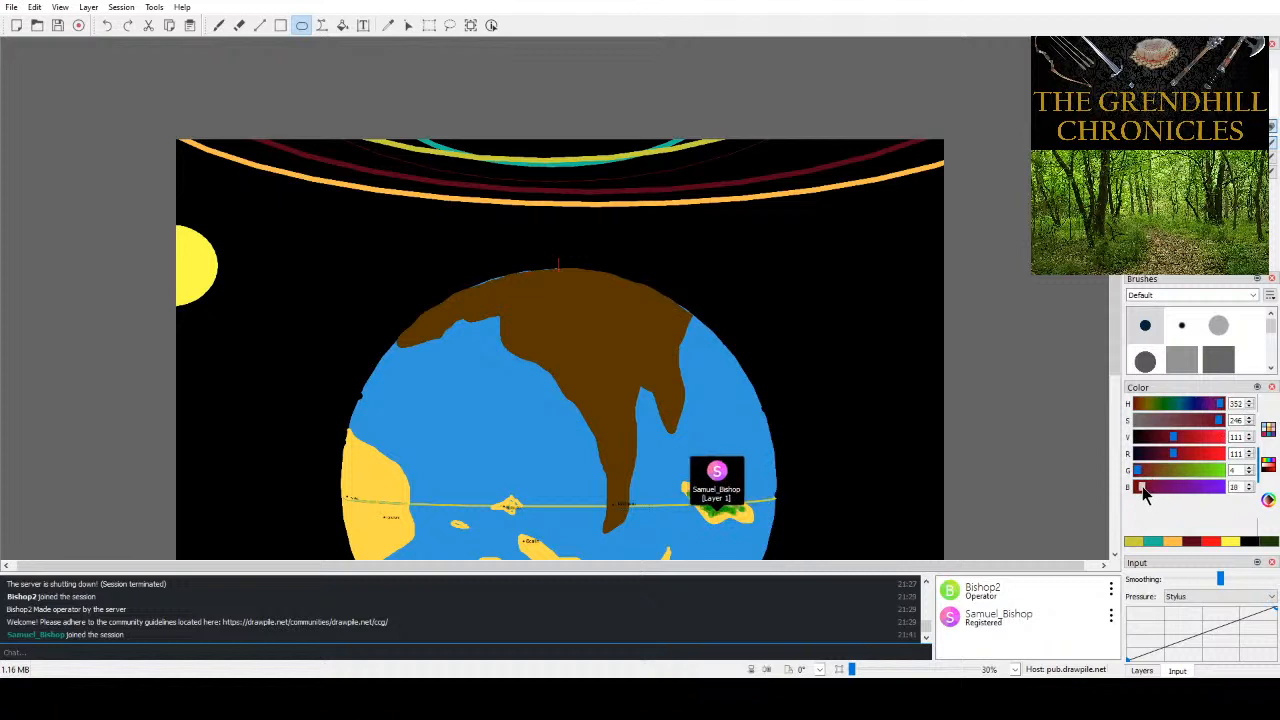
- Flood-fill the black areas inside the maroon ellipse at the canvas's north edge with the dark red
left_click(342, 25)
left_click(572, 146)
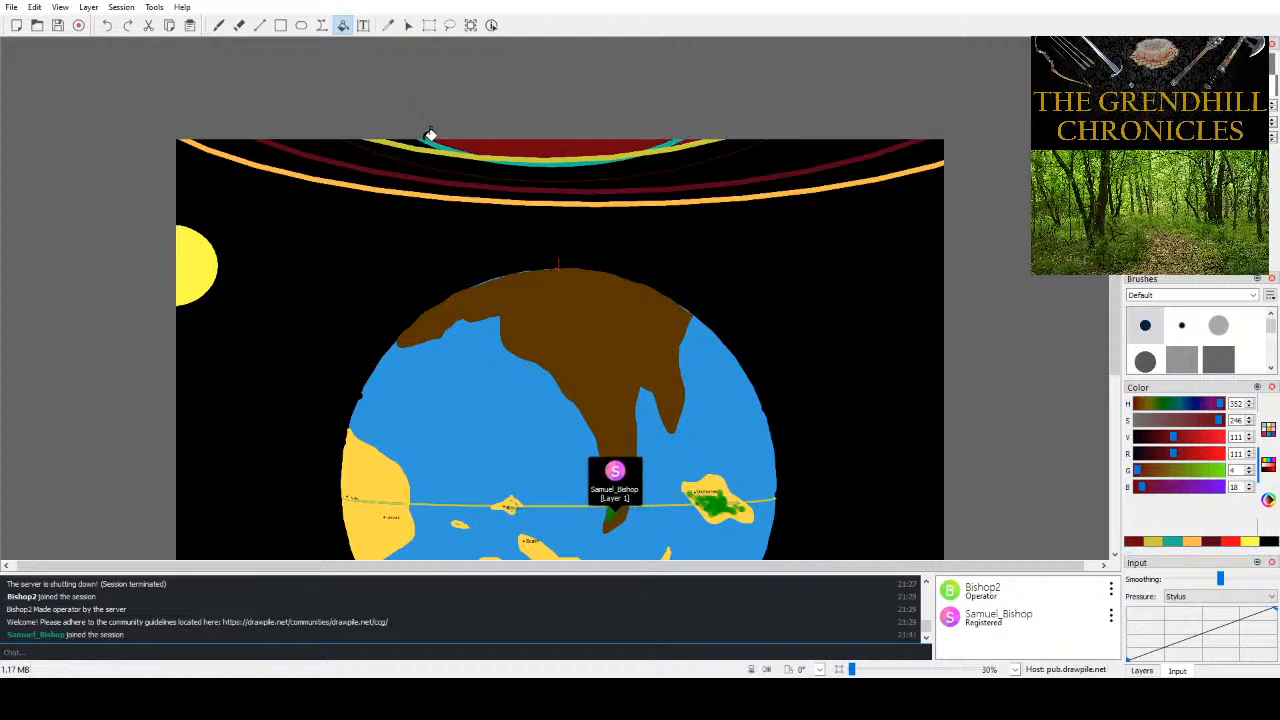
left_click(455, 158)
left_click(380, 152)
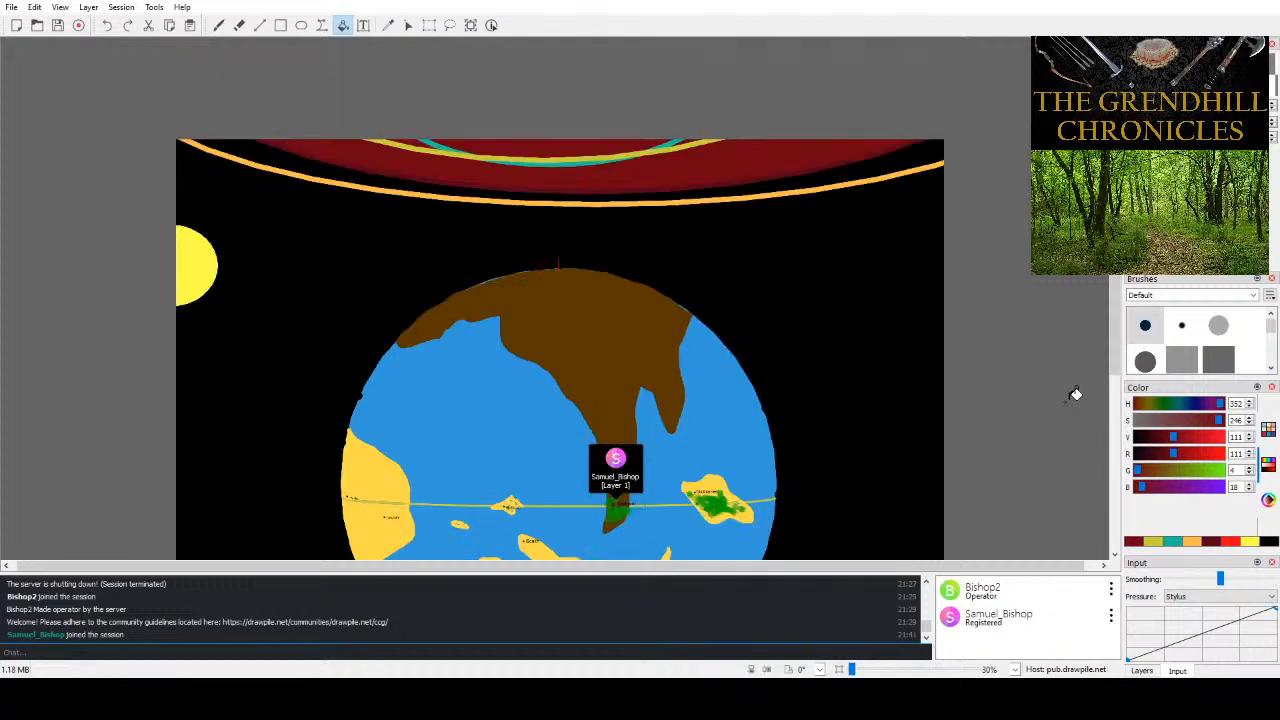
- Look over the globe from its southern continent past the equator islands to the ringed planet above the north pole
scroll(1062, 405, "down", 2)
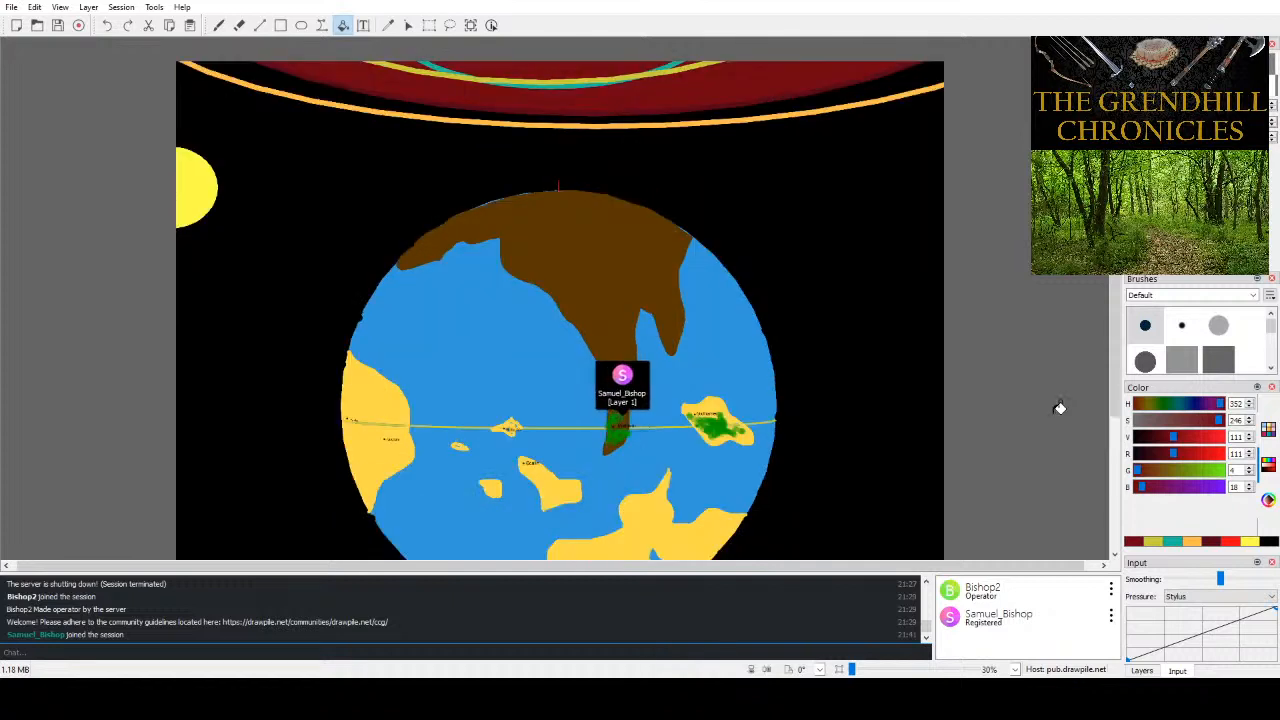
scroll(1030, 390, "down", 2)
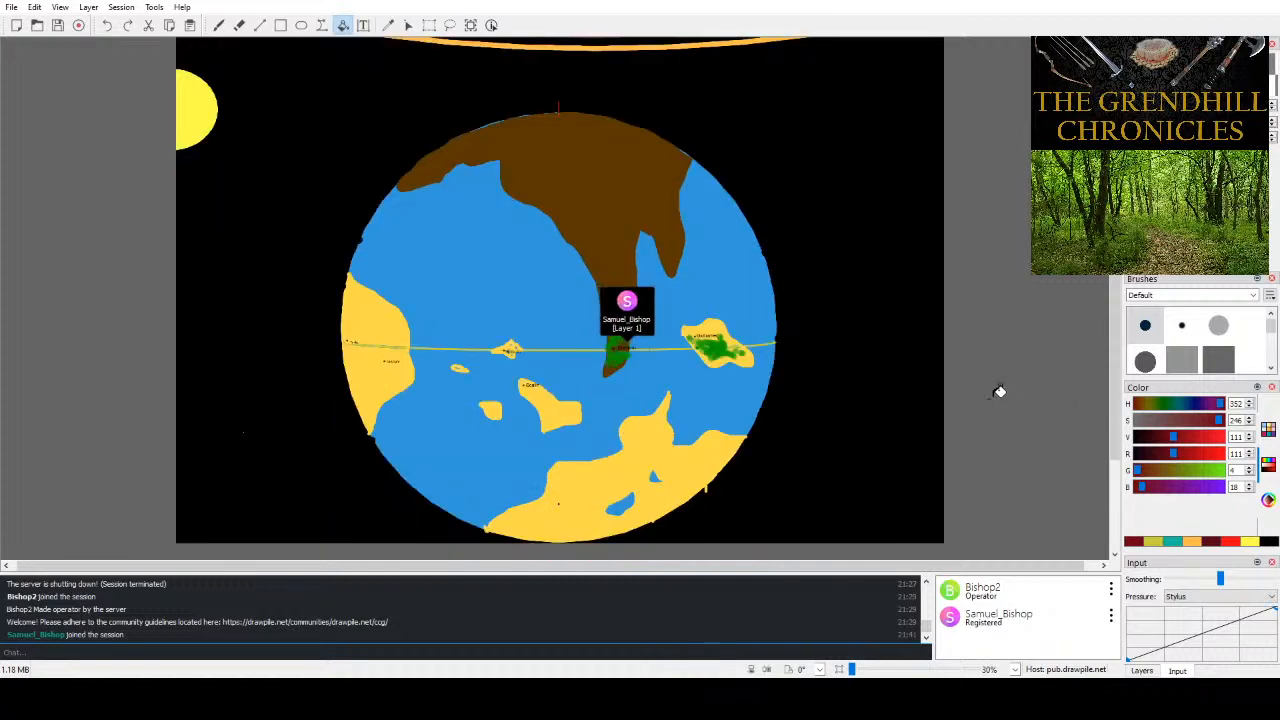
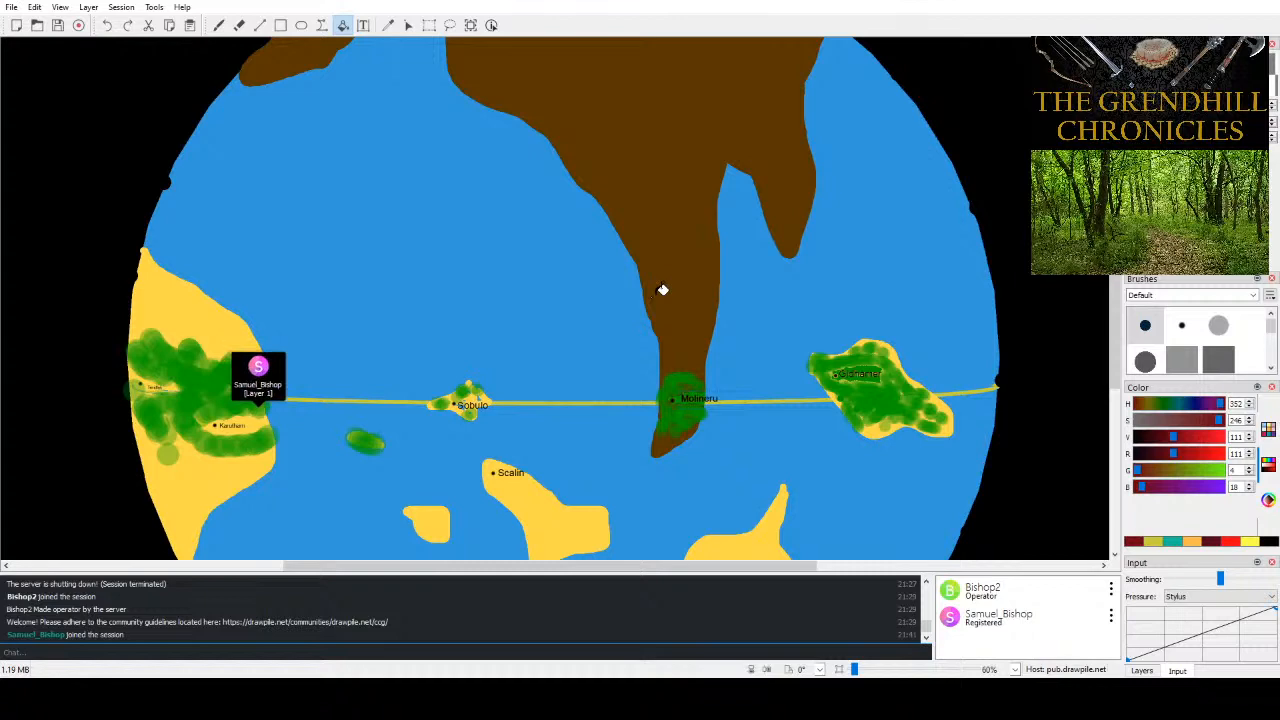
scroll(634, 366, "up", 5)
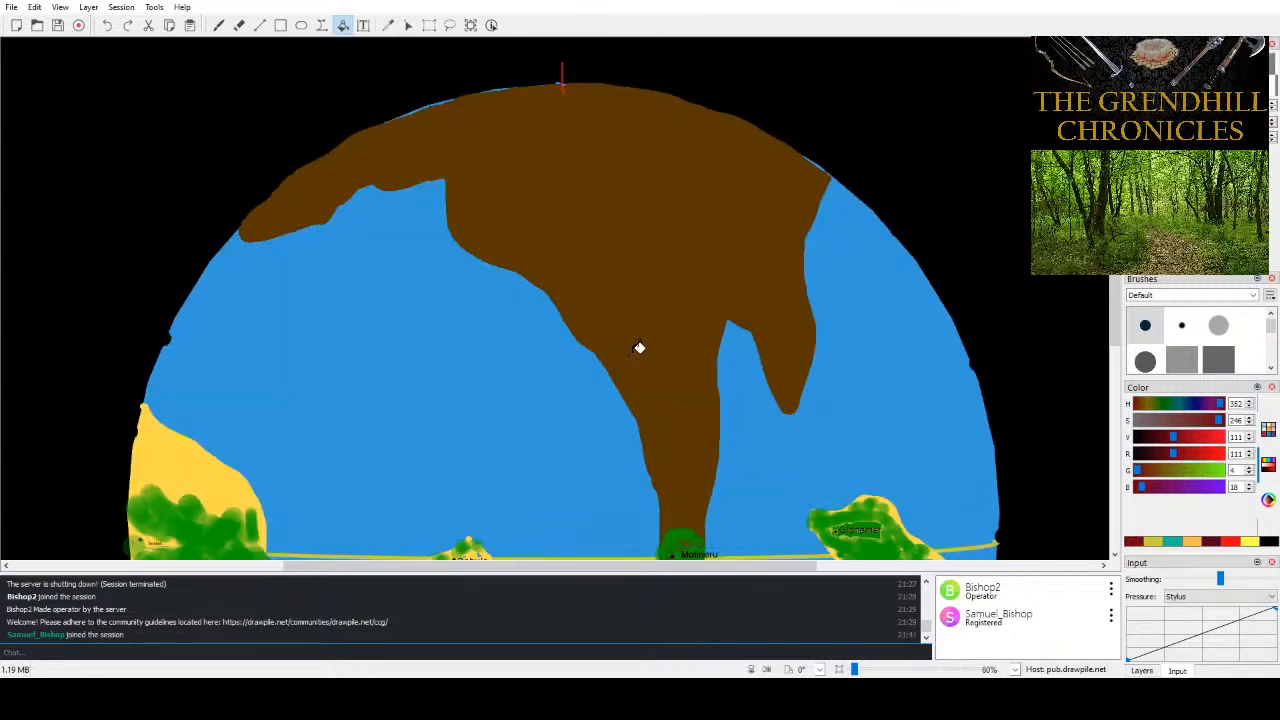
scroll(638, 348, "down", 2)
scroll(638, 348, "up", 5)
scroll(644, 350, "down", 6)
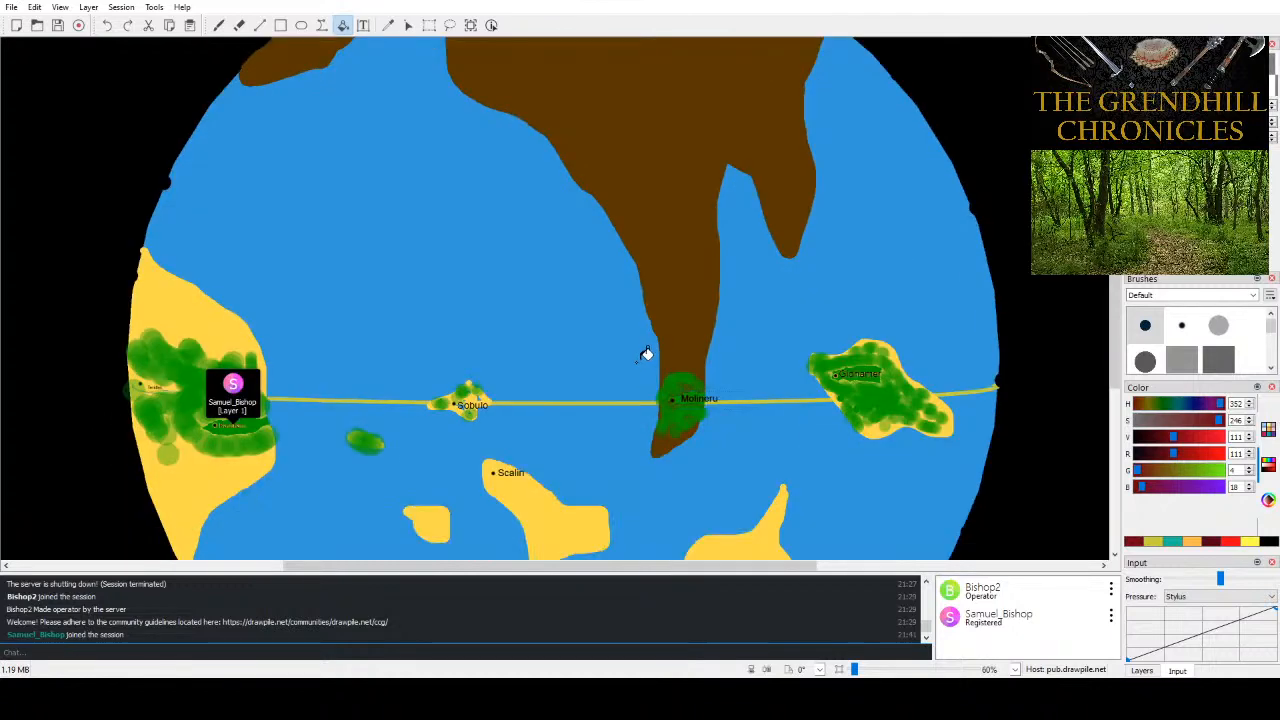
scroll(651, 372, "down", 5)
scroll(648, 376, "up", 9)
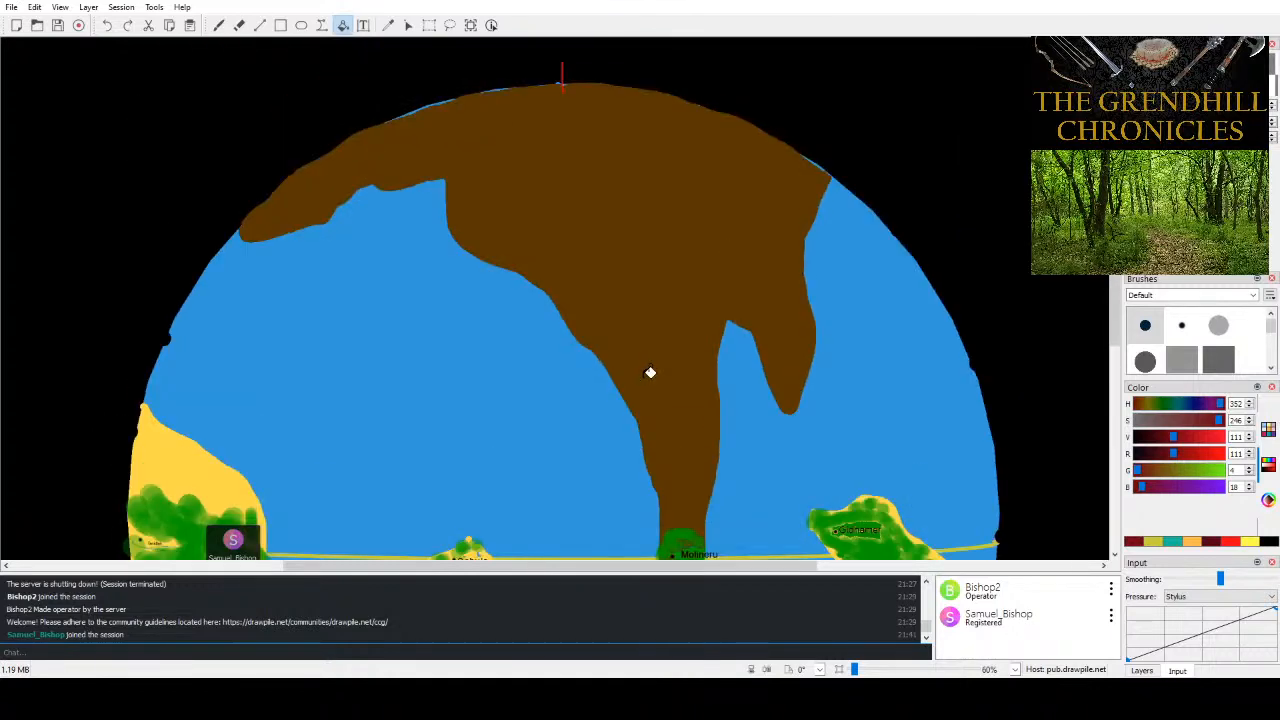
scroll(650, 372, "up", 7)
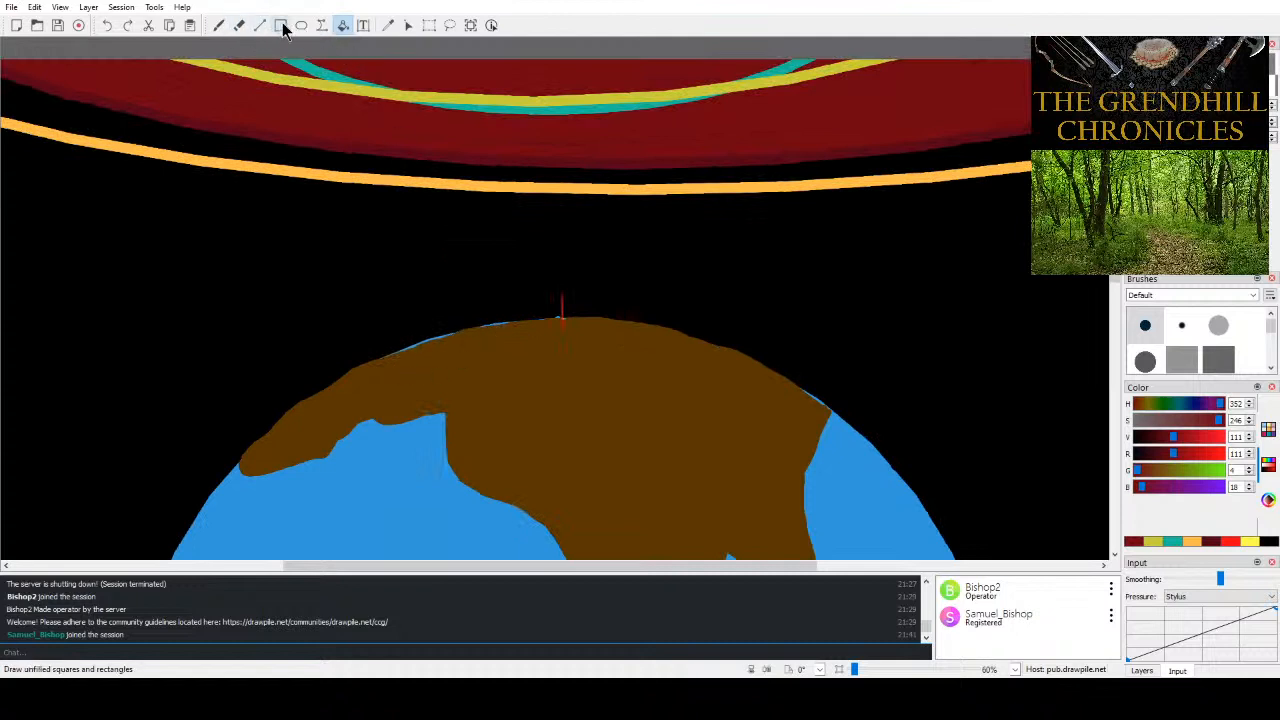
- Paint a dark red (RGB 111, 4, 18) brush band along the brown continent's northern rim, from the northwest to just past the pole
left_click(219, 25)
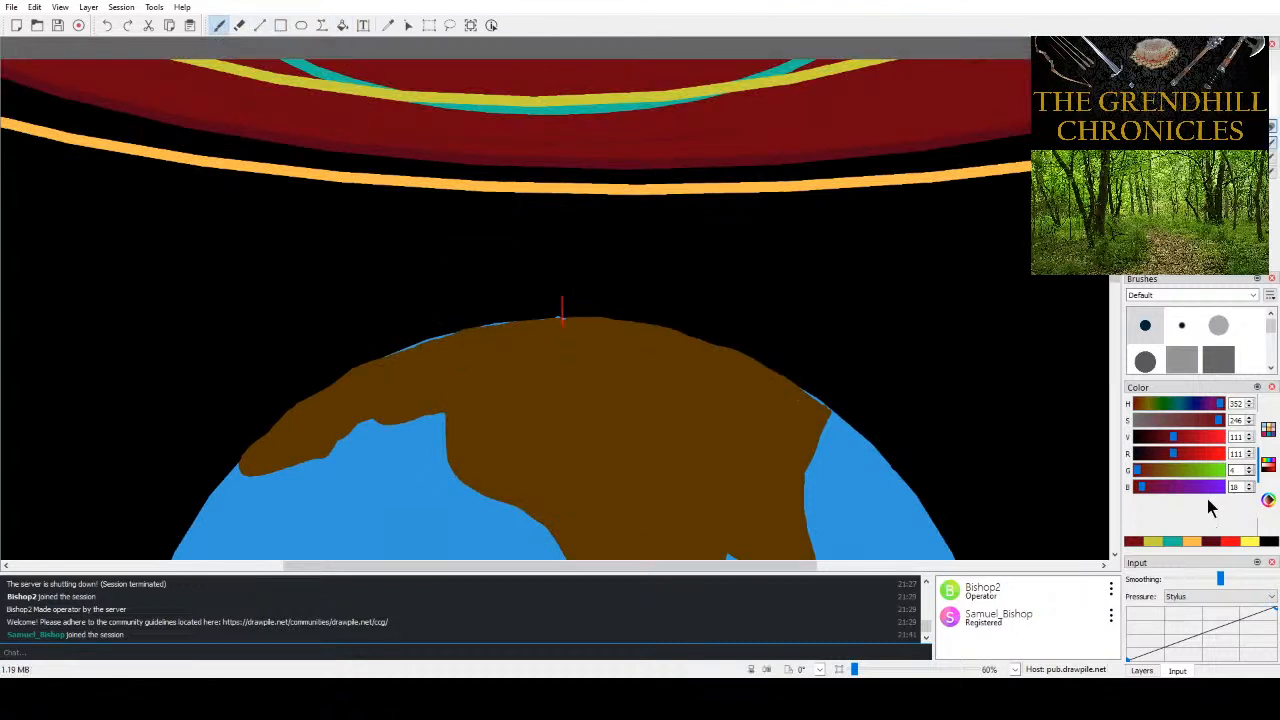
left_click(1268, 500)
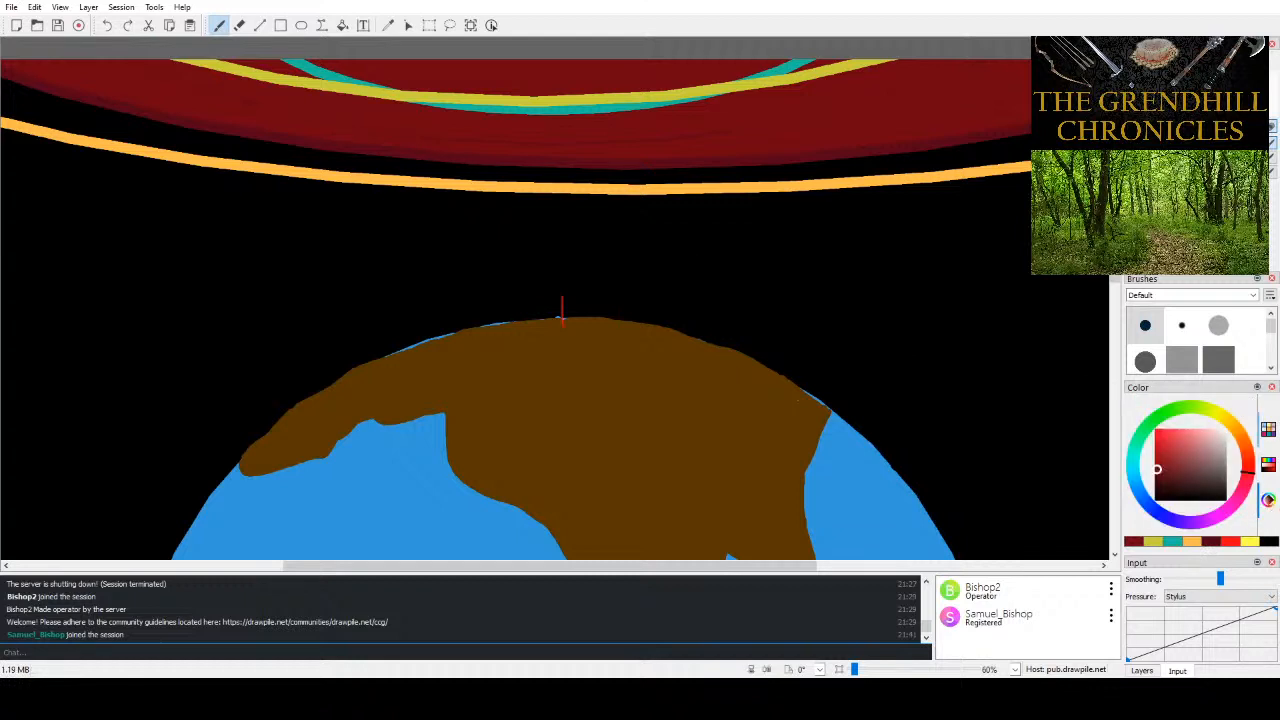
left_click(1268, 429)
left_click(1268, 463)
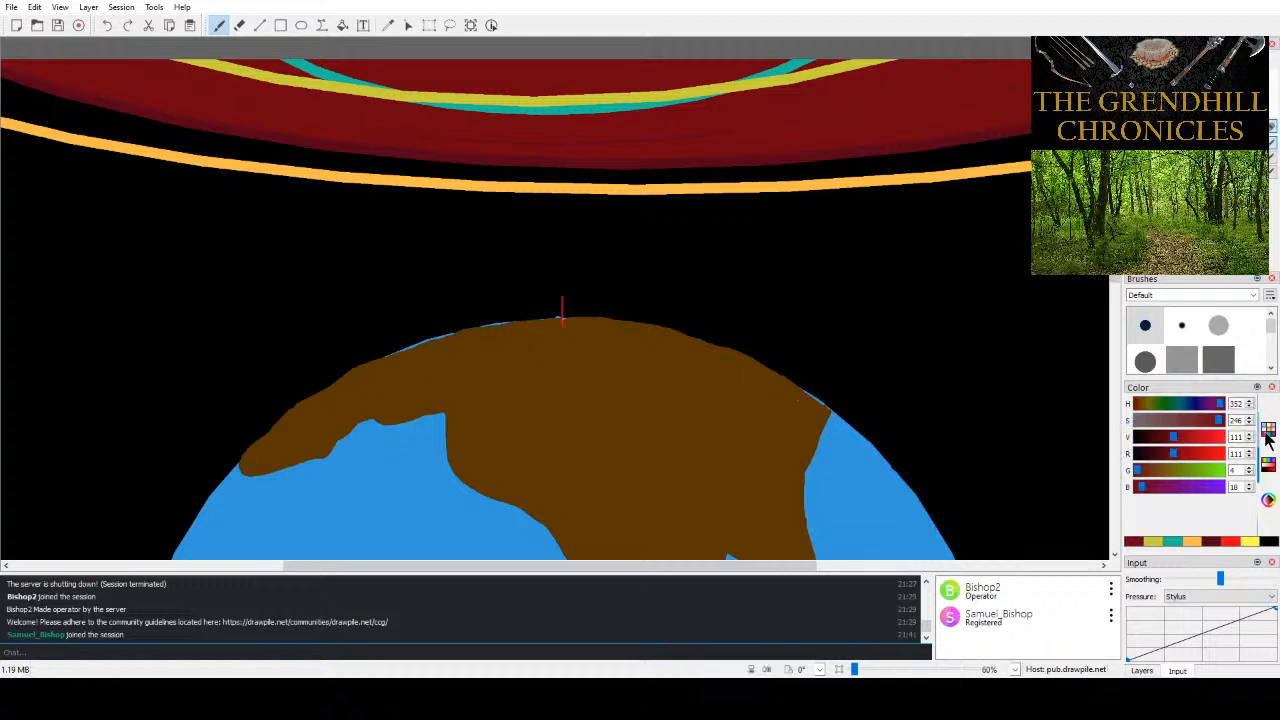
left_click(1268, 435)
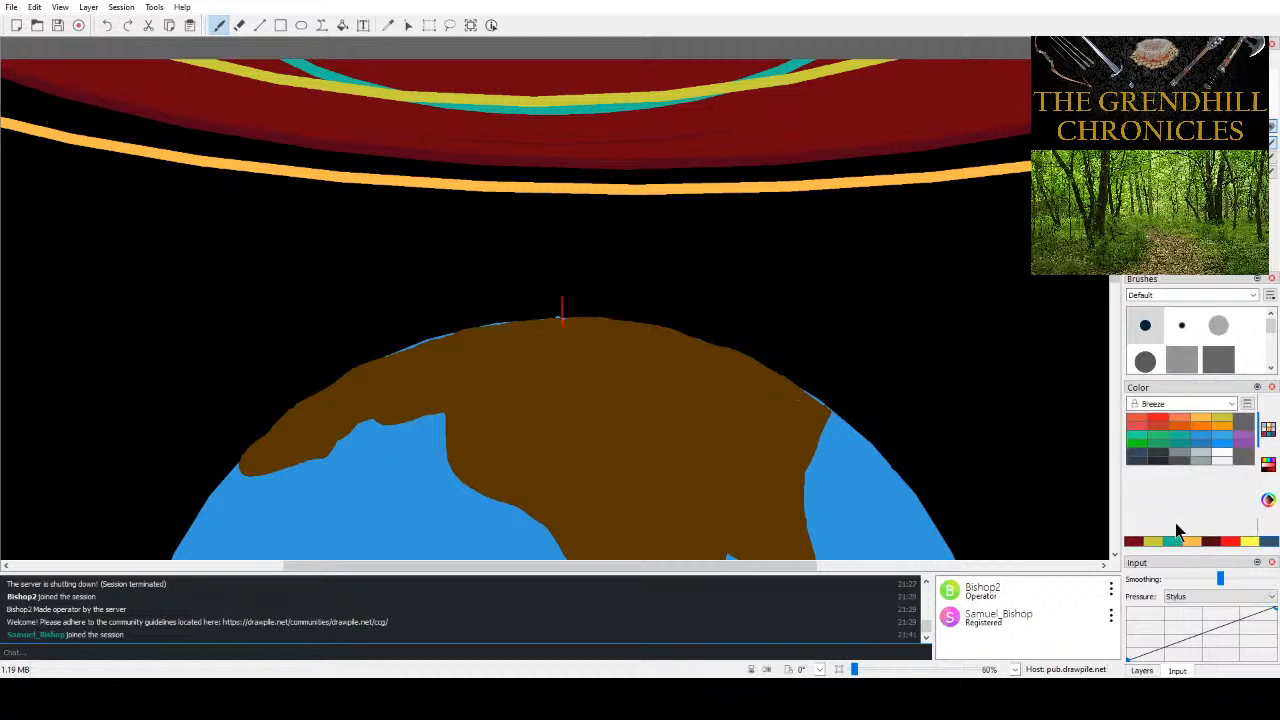
left_click(1268, 464)
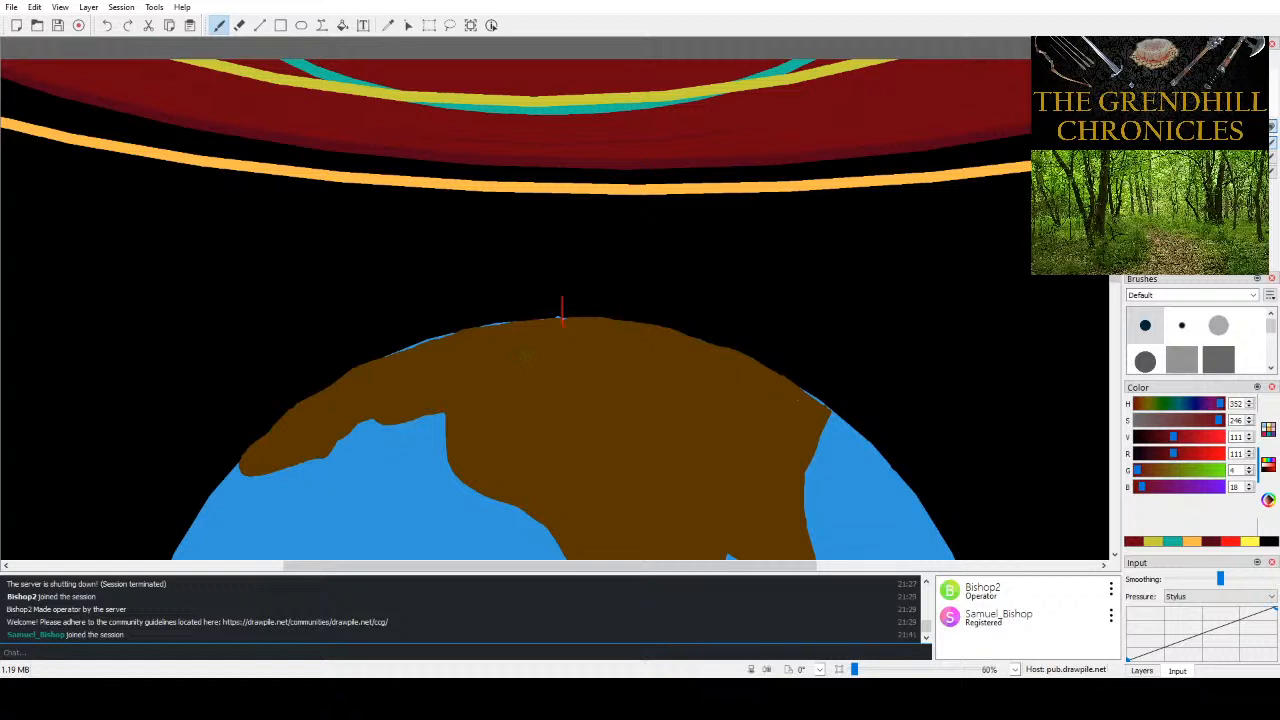
scroll(537, 394, "down", 3)
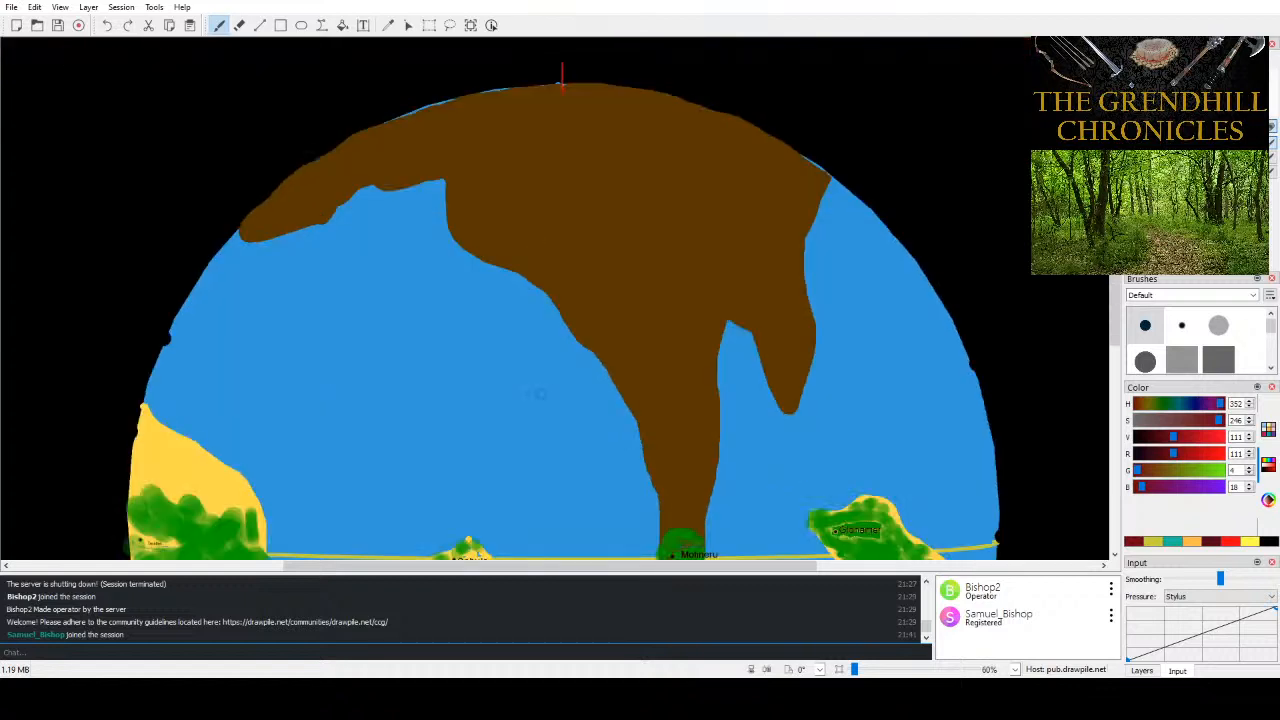
scroll(545, 392, "up", 2)
mouse_move(531, 252)
left_mouse_down()
mouse_move(470, 251)
mouse_move(384, 284)
left_mouse_up()
left_click_drag(517, 248, 579, 243)
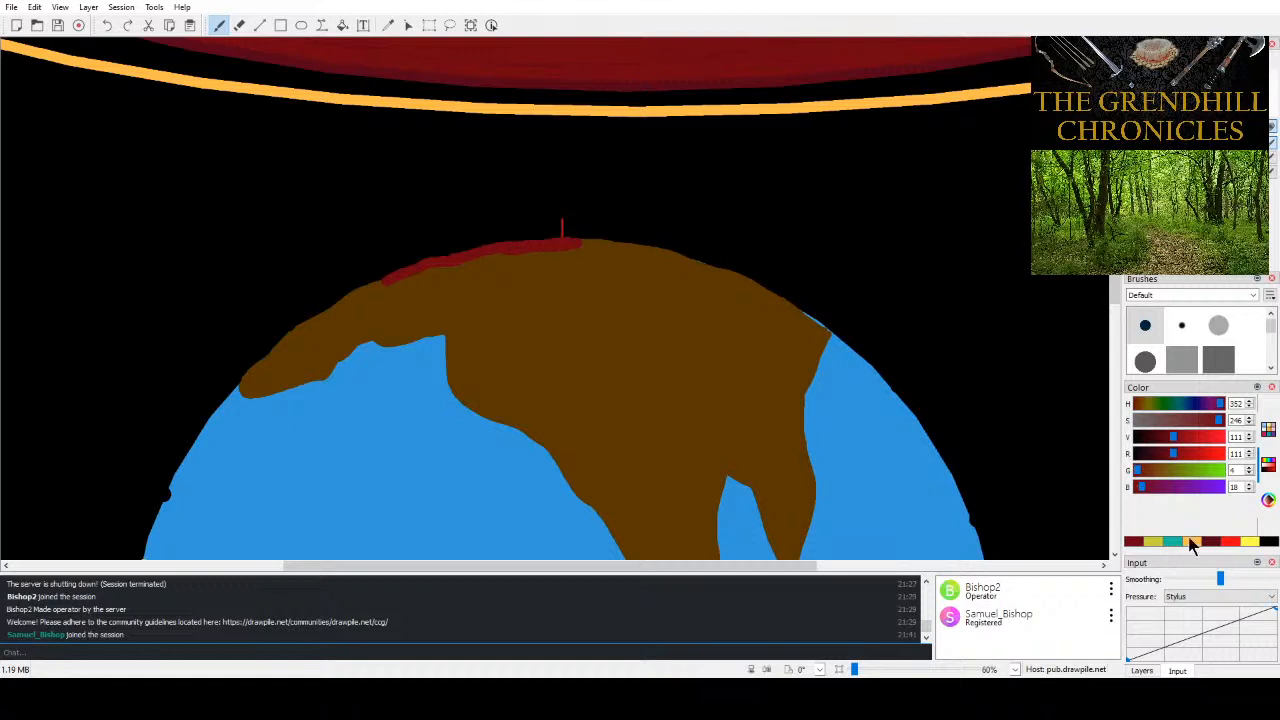
- Pick the ocean blue from the palette and paint over the black notch on the globe's northwest edge
left_click(1268, 430)
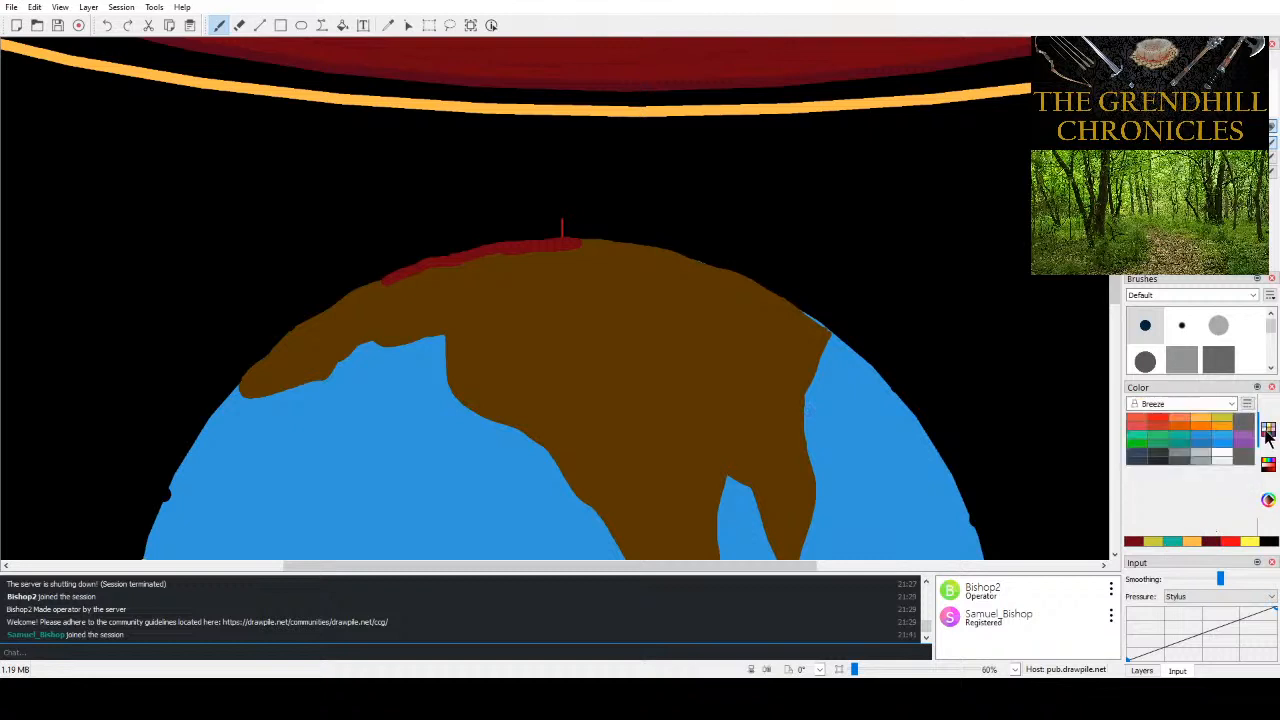
left_click(1218, 440)
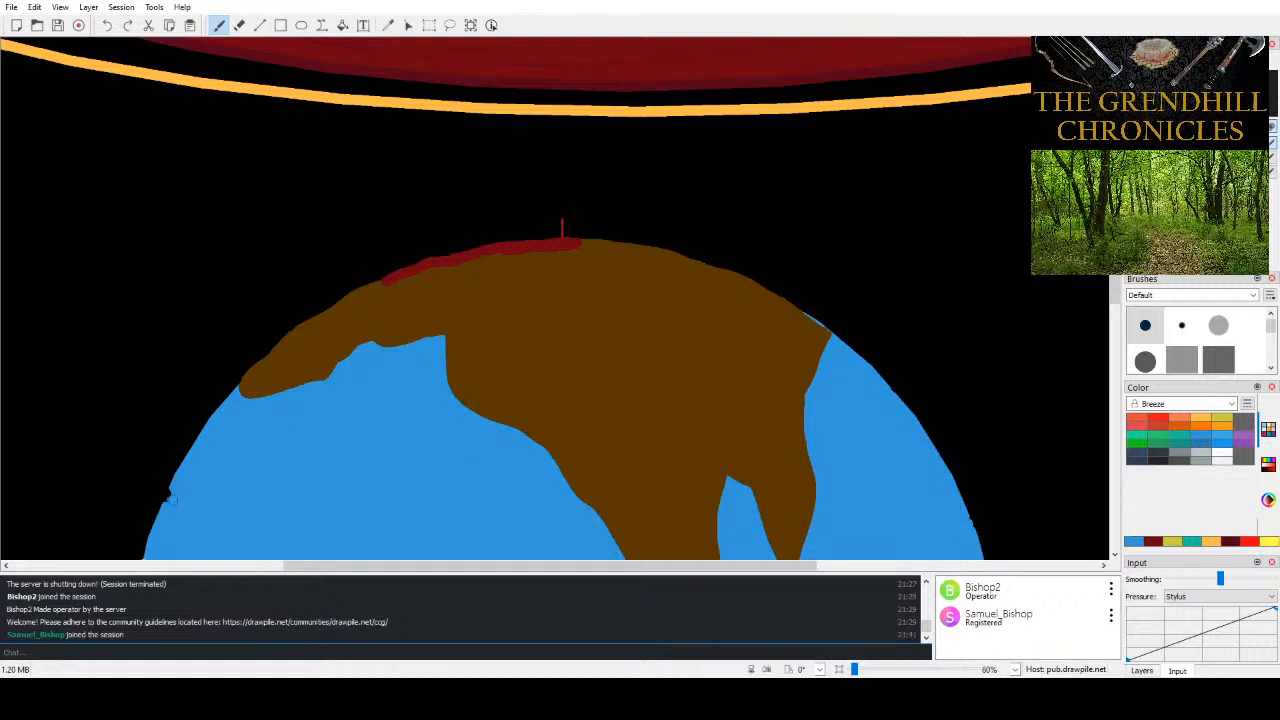
left_click_drag(173, 501, 168, 498)
scroll(168, 498, "down", 10)
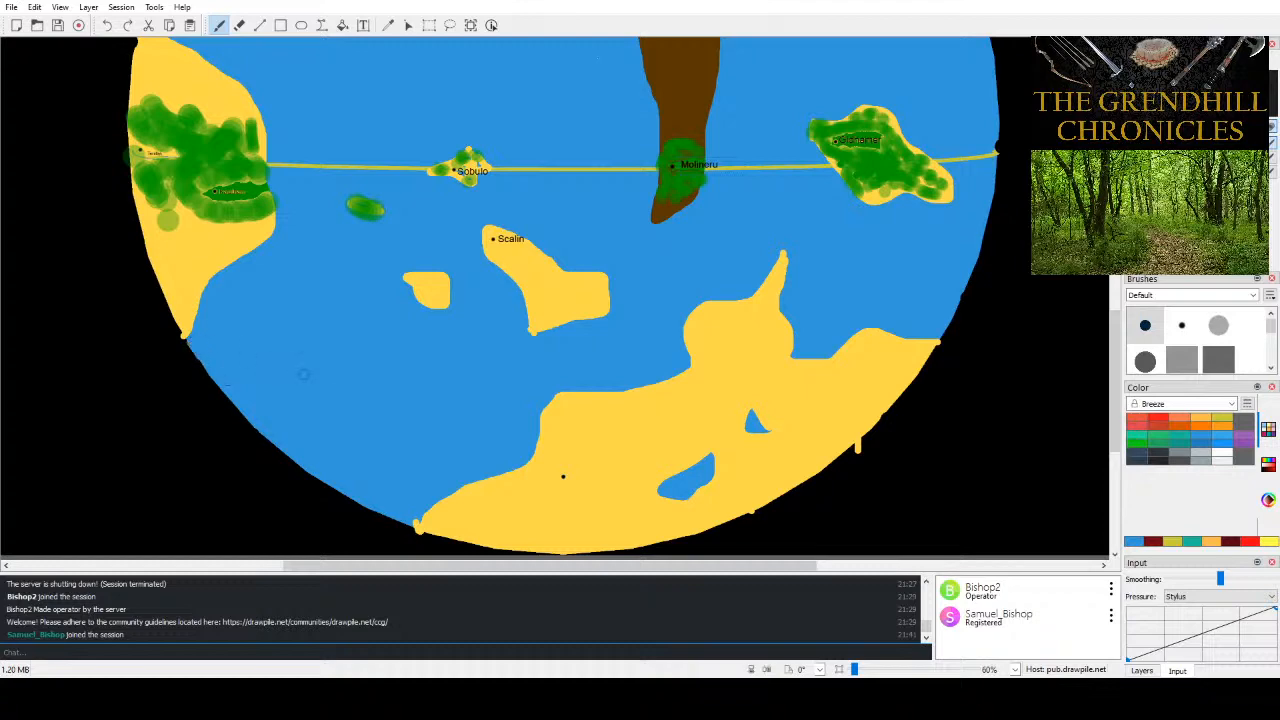
scroll(303, 374, "up", 15)
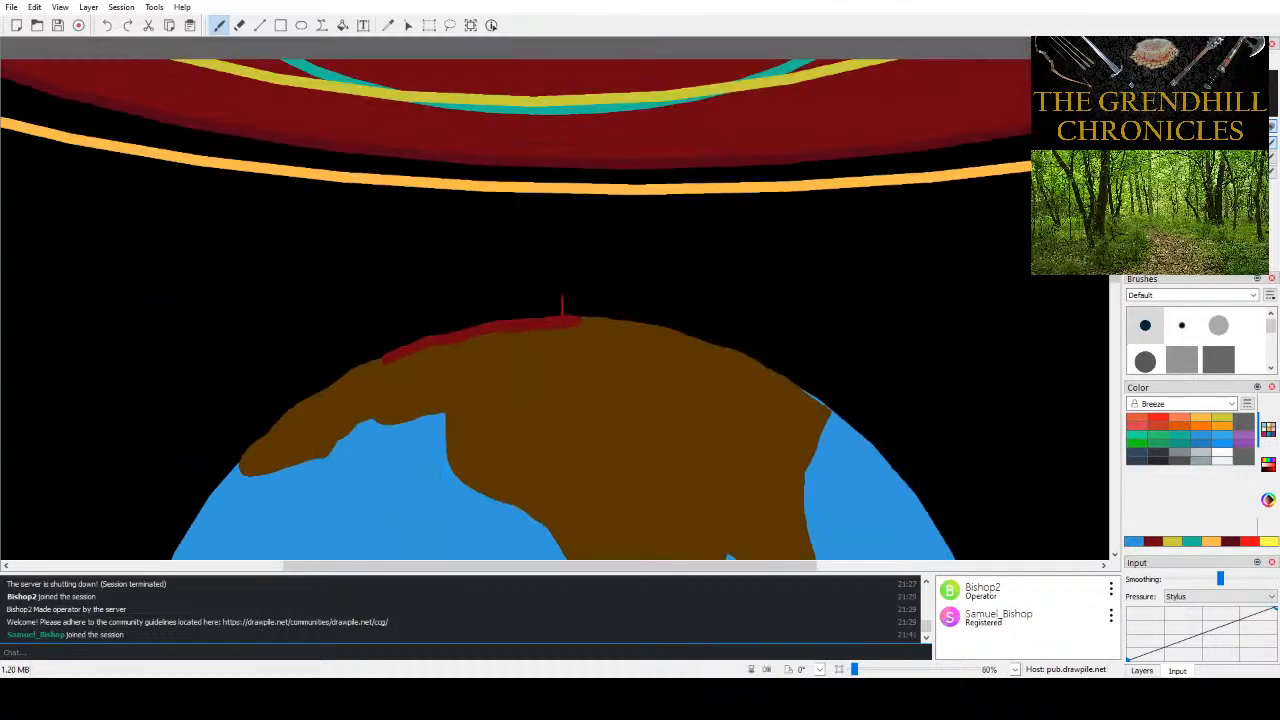
scroll(957, 353, "down", 5)
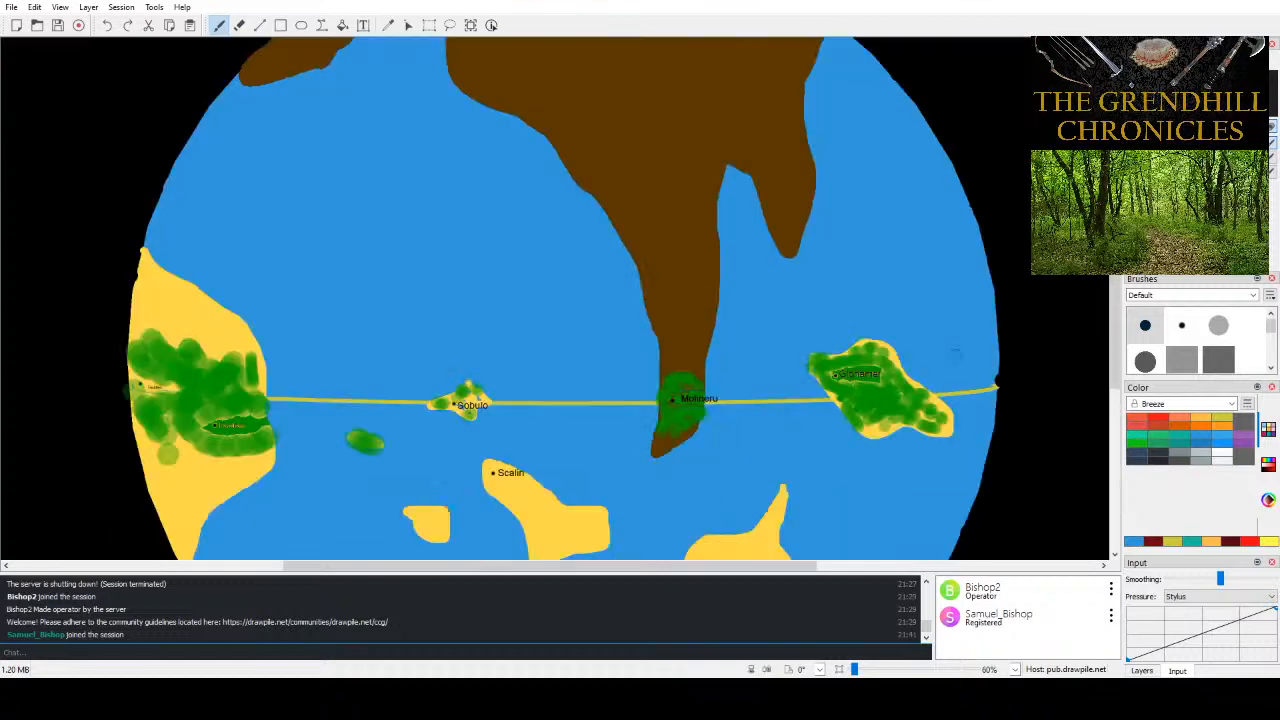
scroll(955, 352, "down", 4)
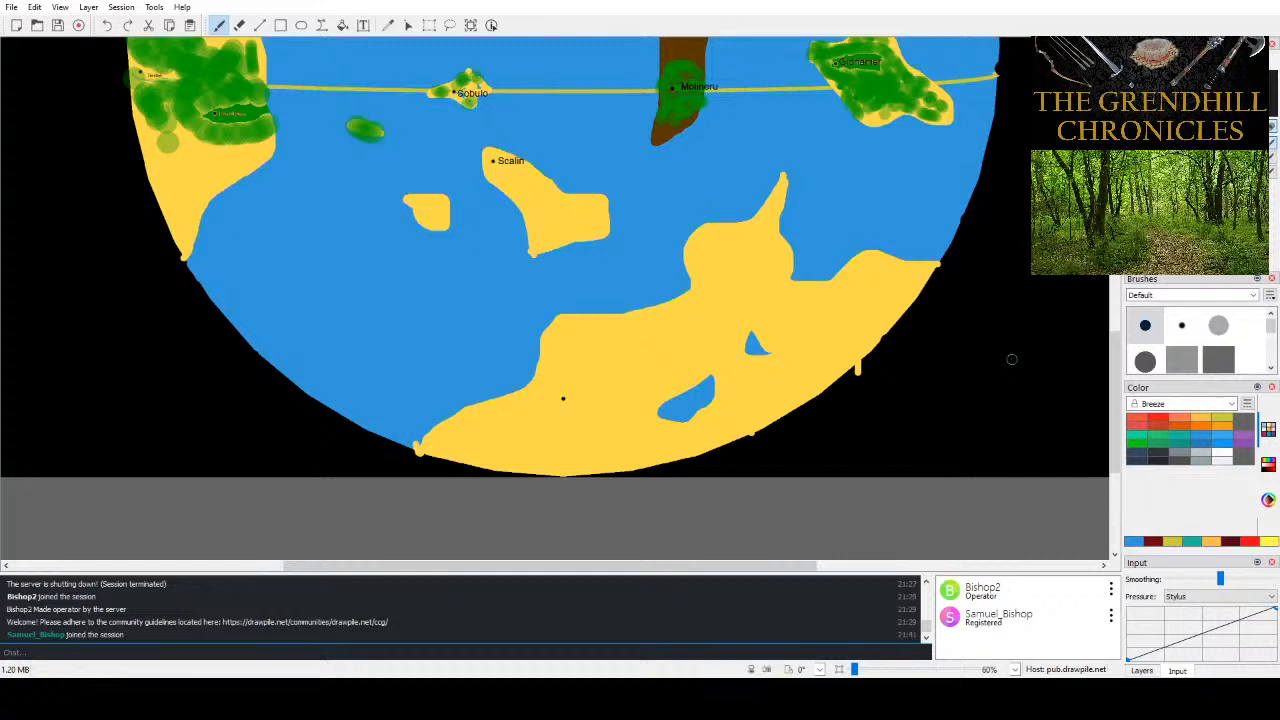
scroll(1012, 359, "up", 4)
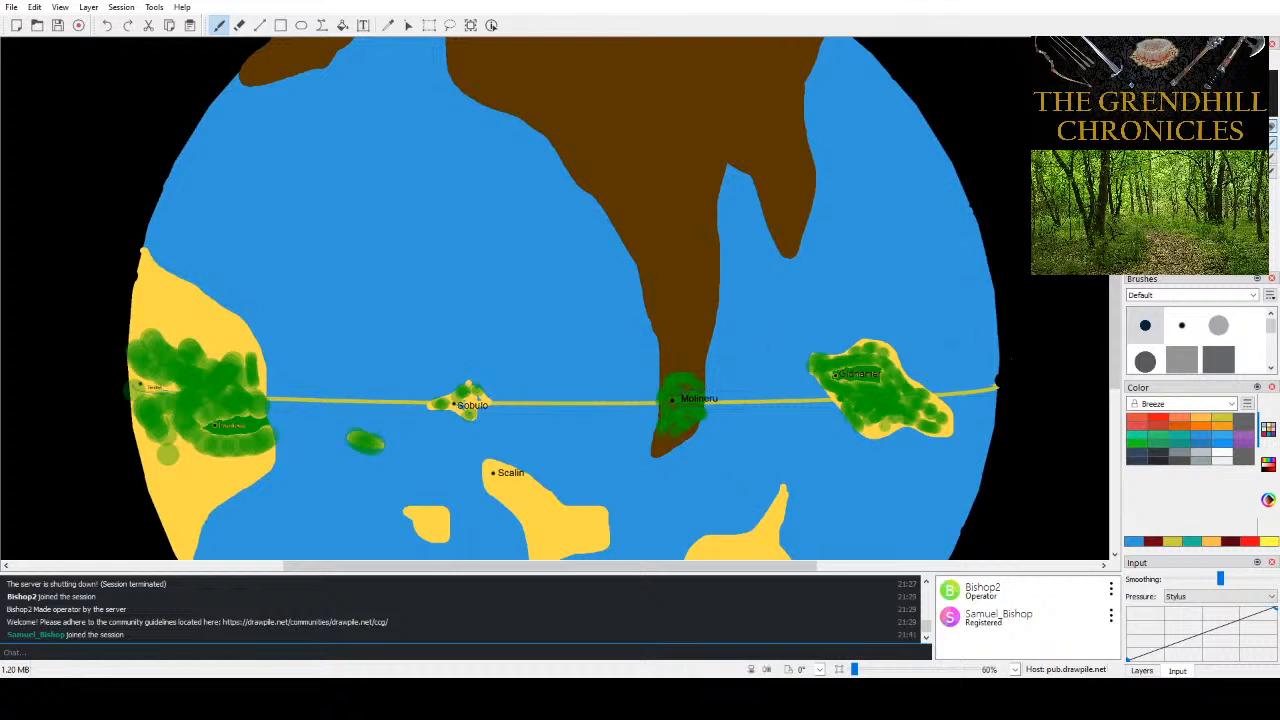
- Paint a short dark red brush band along the brown continent's northeastern rim, down to where it meets the ocean
scroll(1049, 386, "up", 4)
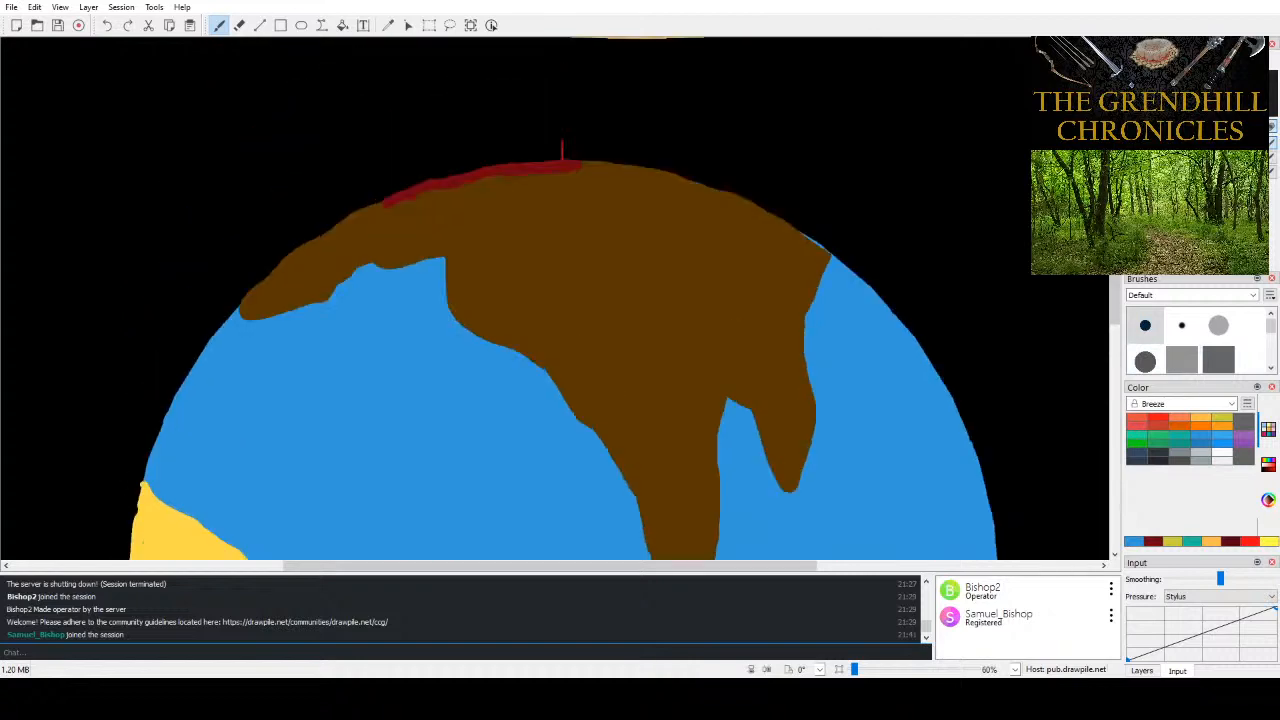
scroll(1049, 386, "down", 2)
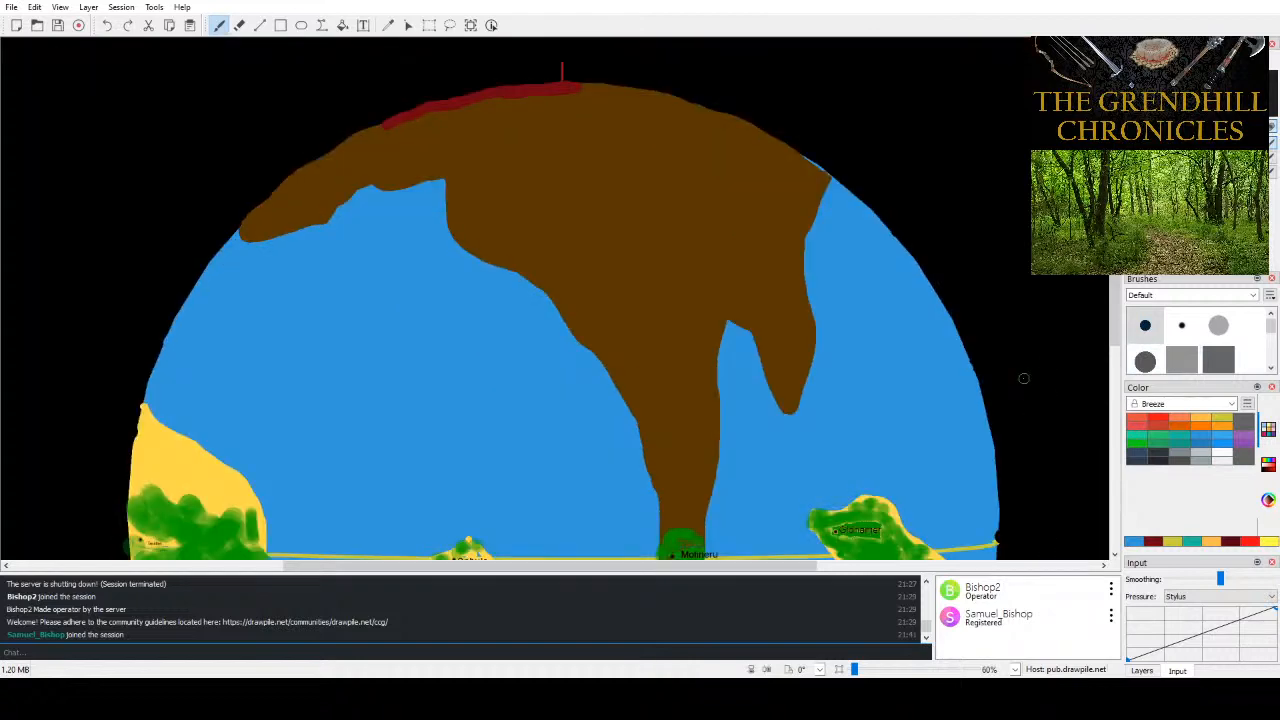
scroll(910, 349, "down", 1)
scroll(910, 349, "down", 1)
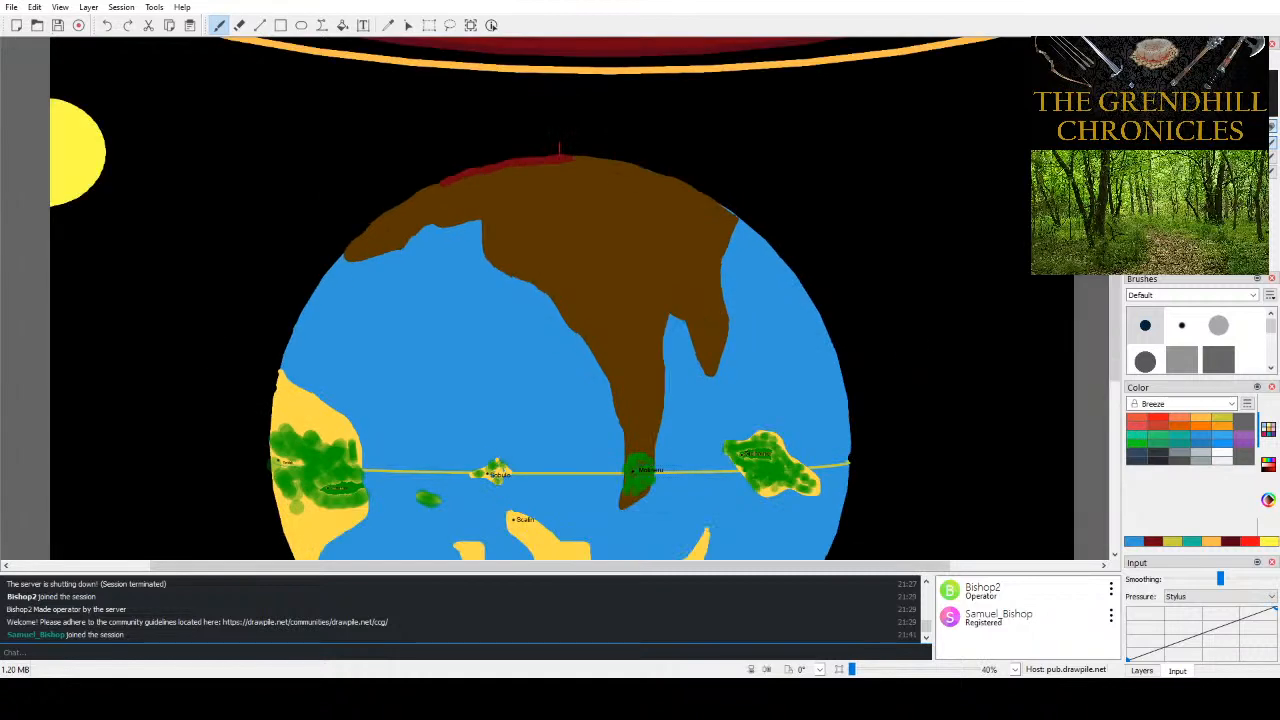
scroll(910, 370, "up", 3)
scroll(910, 291, "down", 3)
left_click_drag(708, 195, 740, 219)
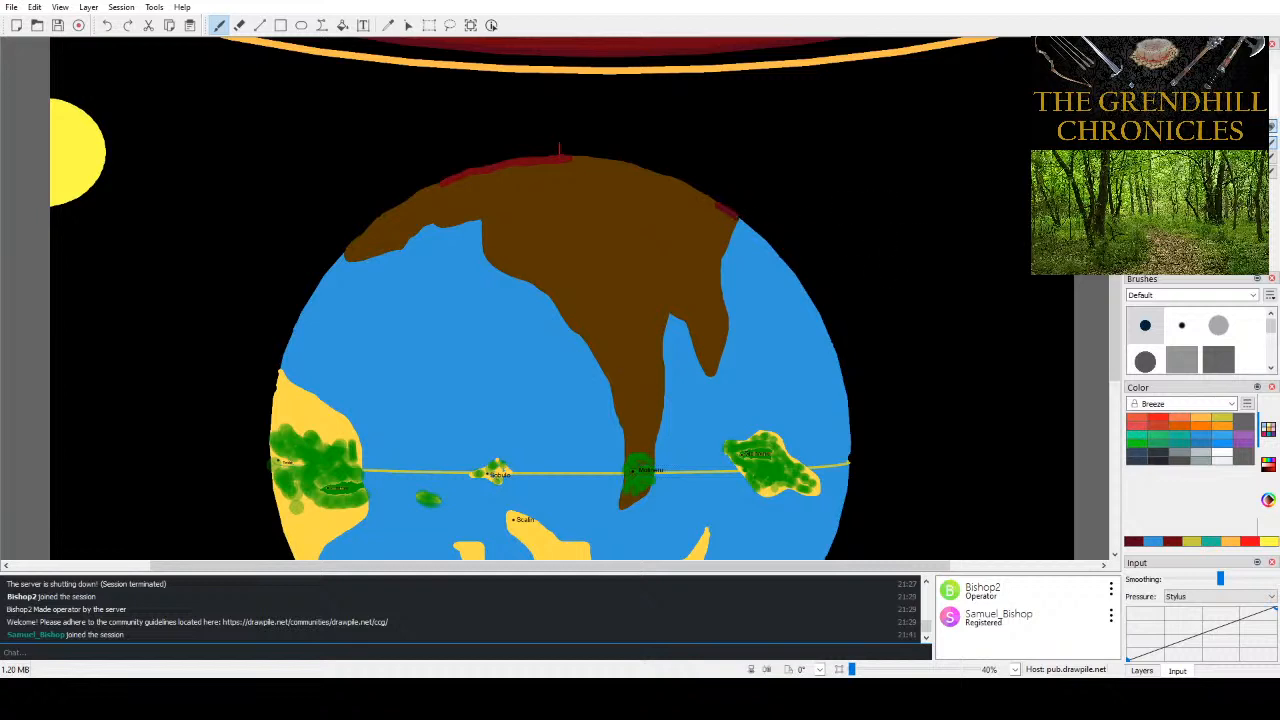
left_click_drag(715, 209, 706, 198)
- Set the brush colour's value to 0 for black and paint over the yellow drip protruding from the globe's southeast edge
scroll(831, 283, "down", 3)
scroll(831, 283, "up", 2)
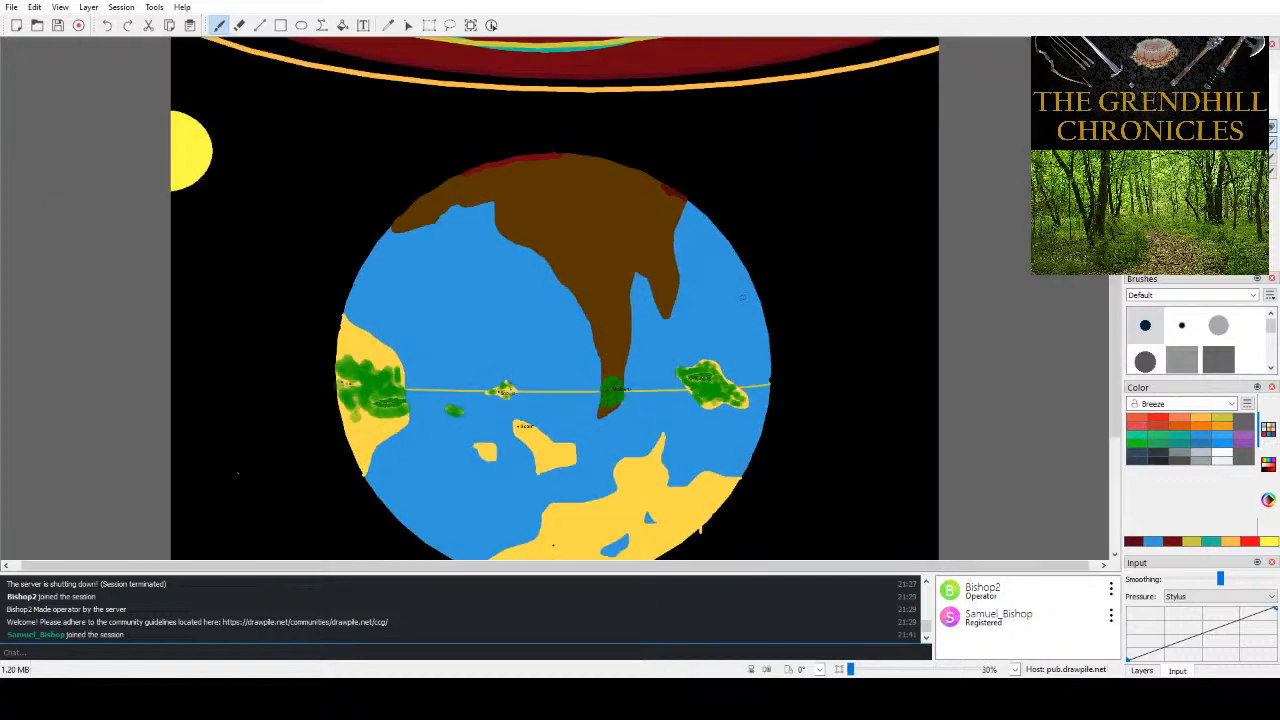
scroll(748, 291, "down", 1)
scroll(748, 291, "up", 1)
scroll(749, 291, "down", 1)
scroll(748, 291, "up", 1)
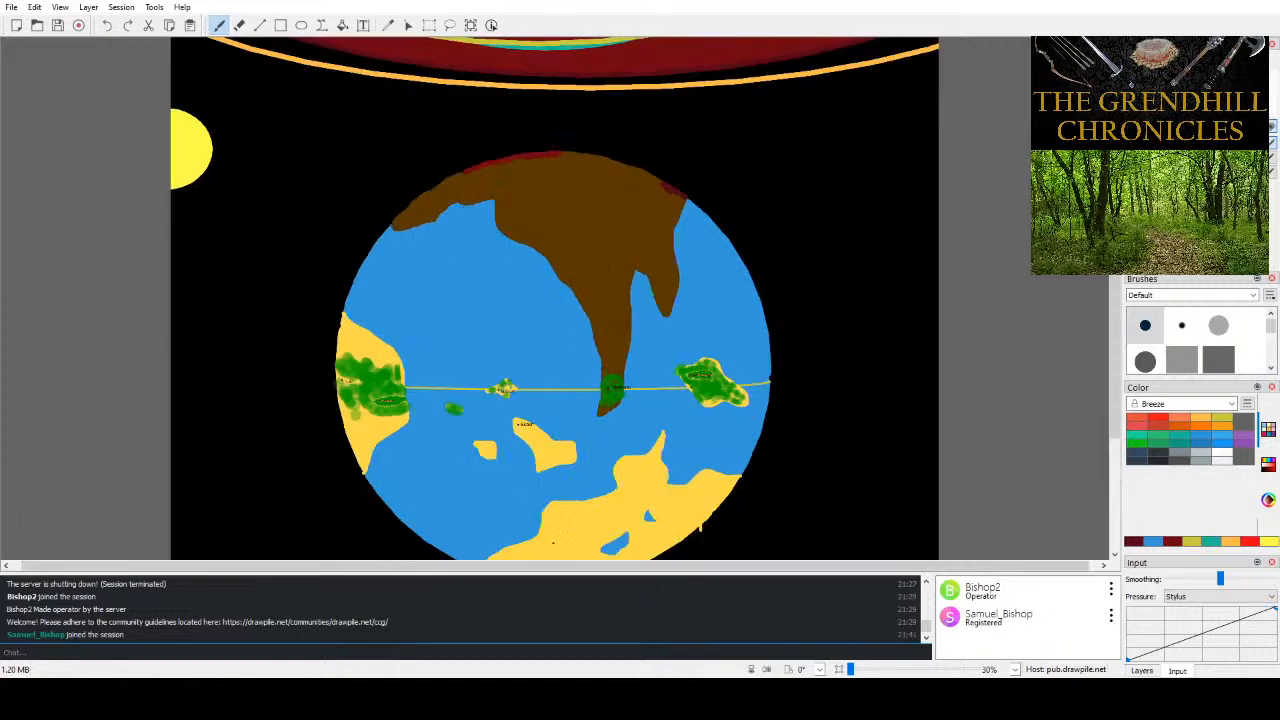
scroll(748, 291, "down", 1)
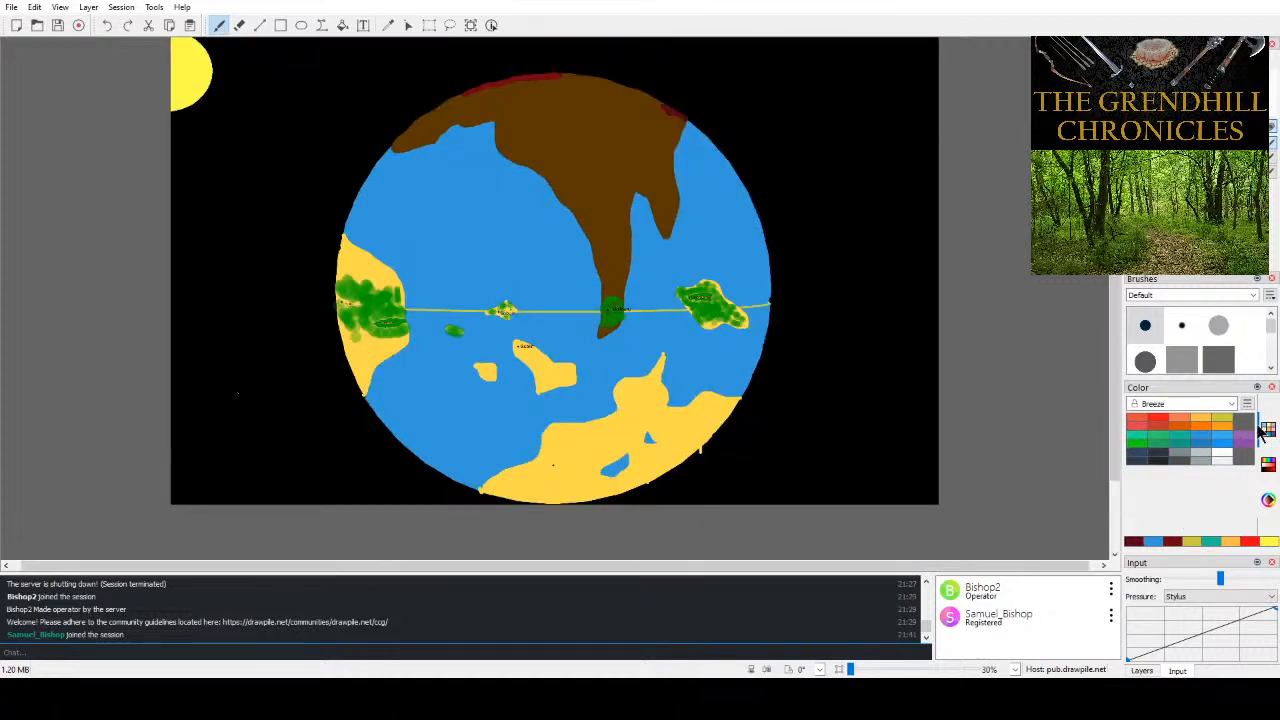
left_click(1268, 464)
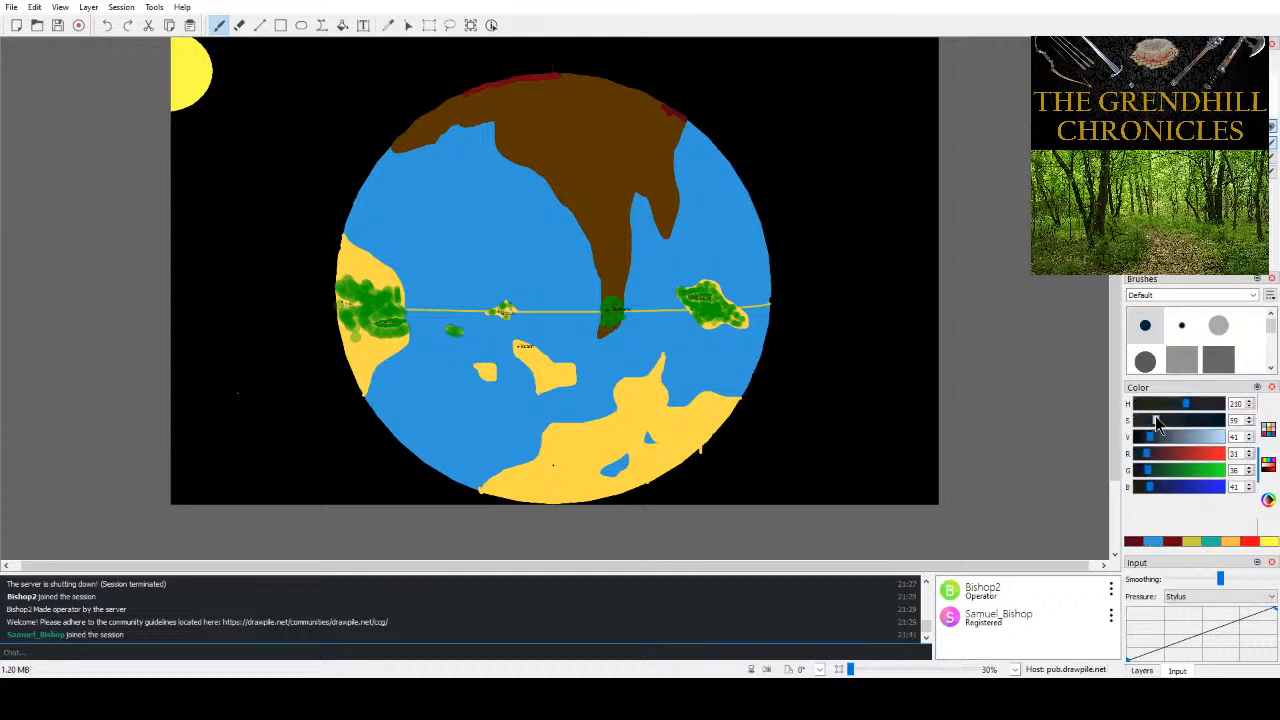
left_click_drag(1150, 435, 1120, 443)
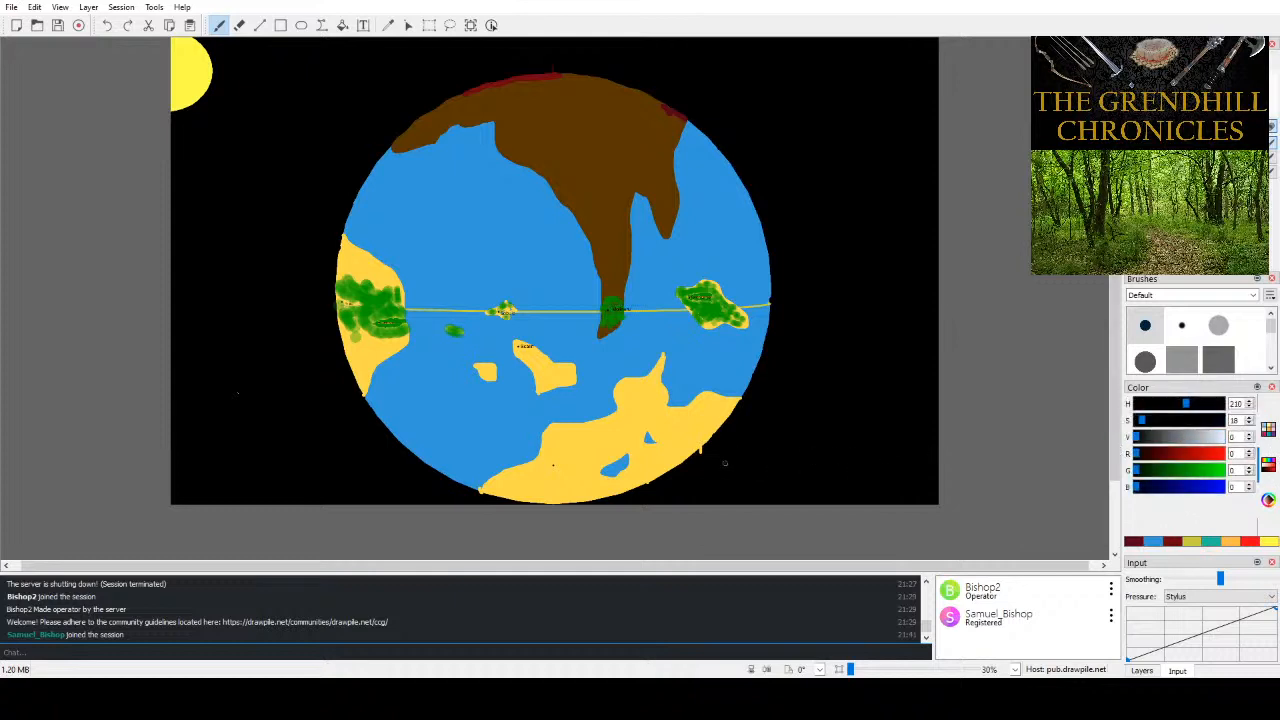
left_click_drag(702, 458, 700, 450)
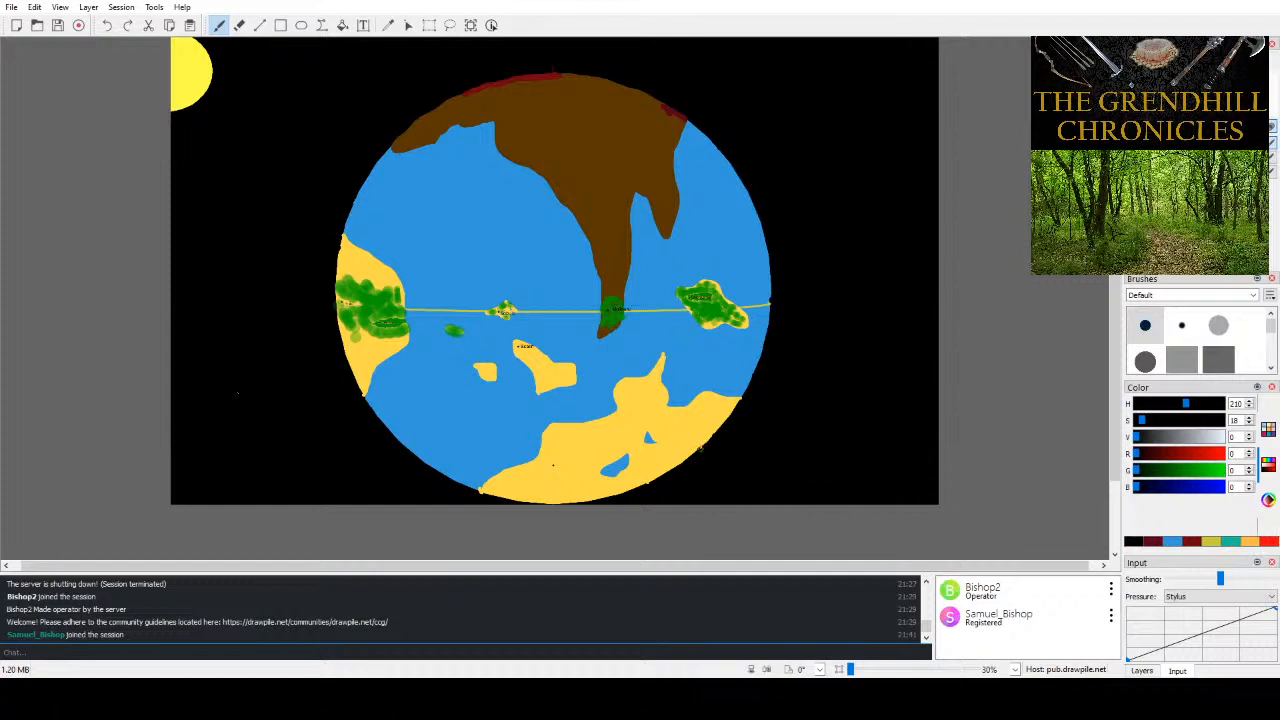
- Look over the whole globe, from the brown northern continent to the southern yellow continent and up to the ringed planet
scroll(799, 435, "up", 2)
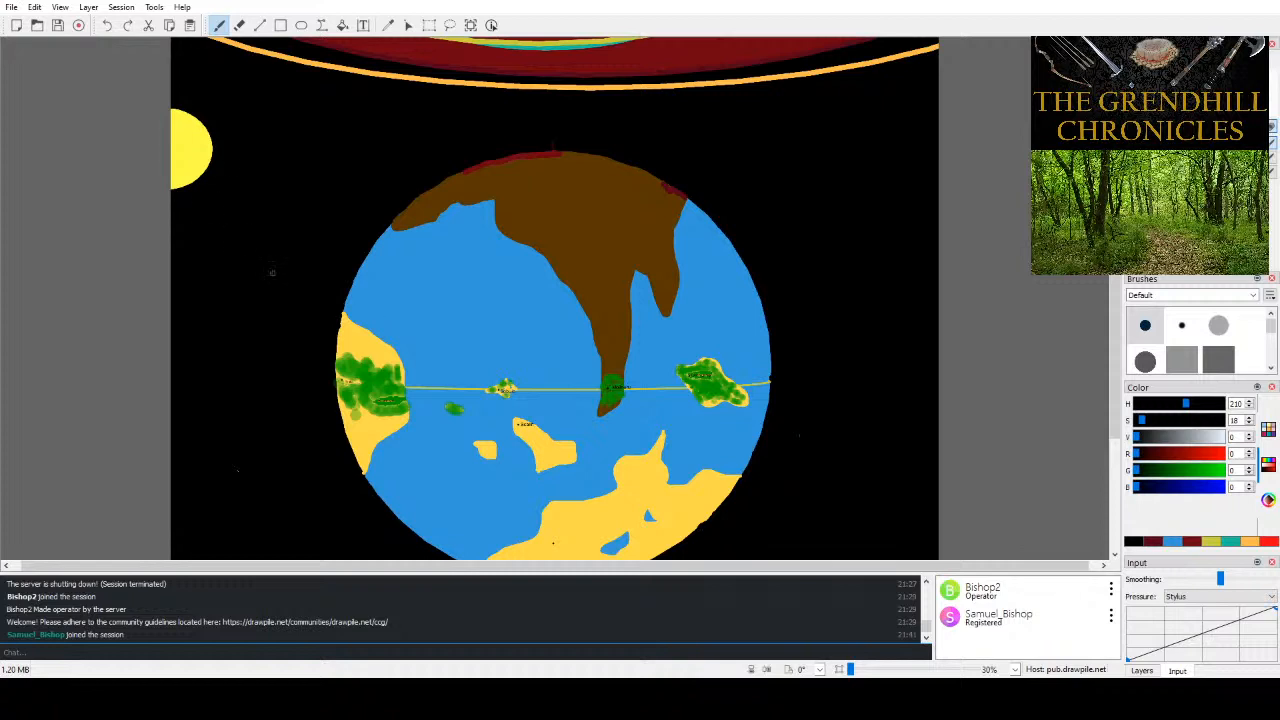
scroll(574, 415, "up", 2)
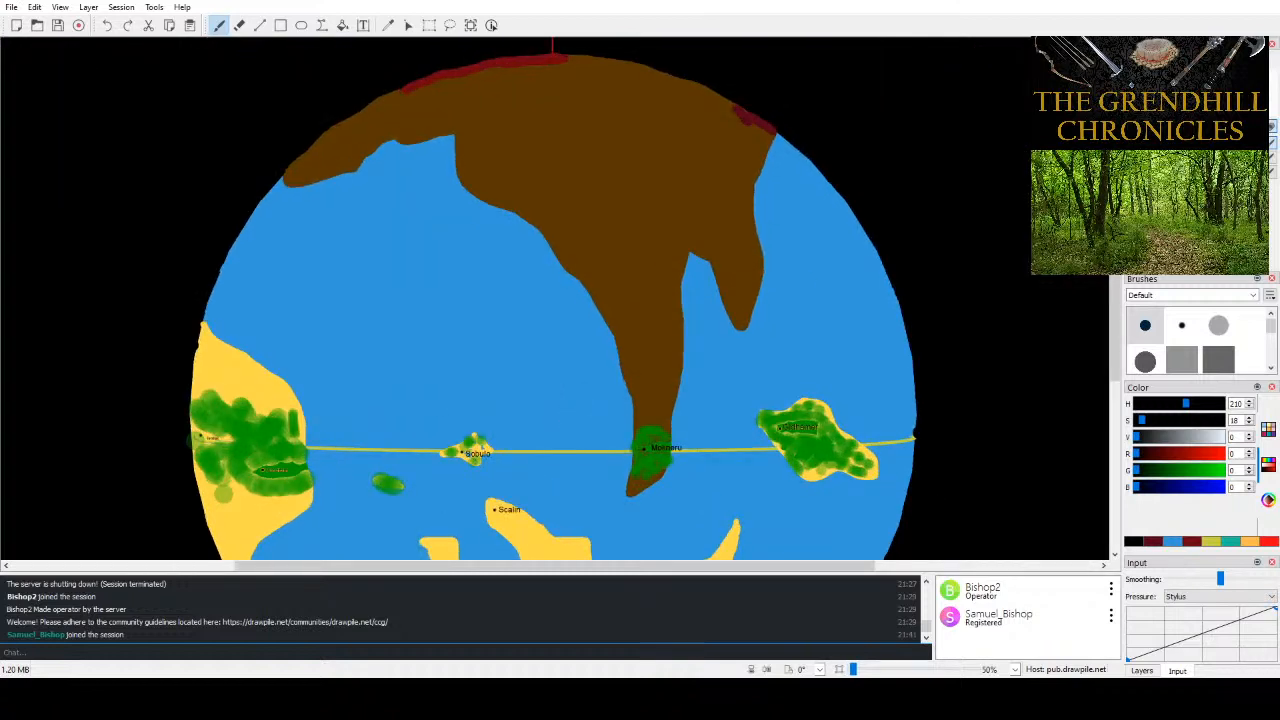
scroll(682, 489, "down", 4)
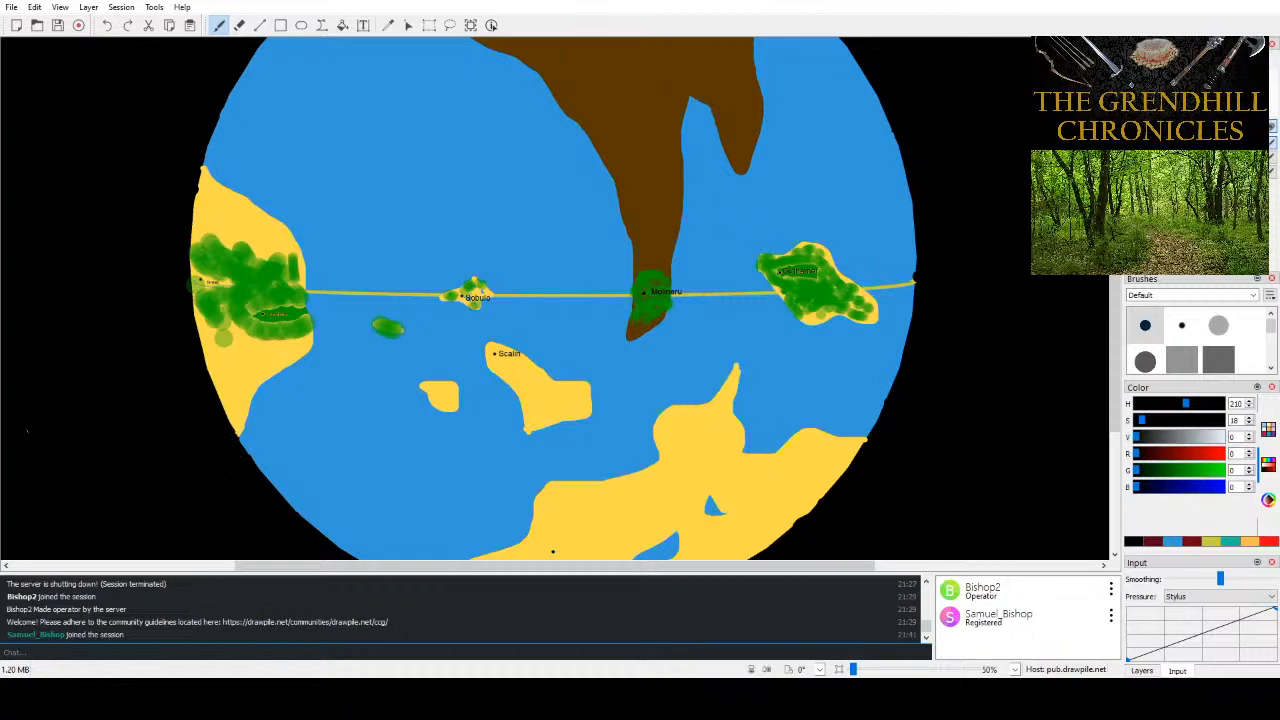
scroll(784, 478, "down", 5)
scroll(784, 479, "up", 3)
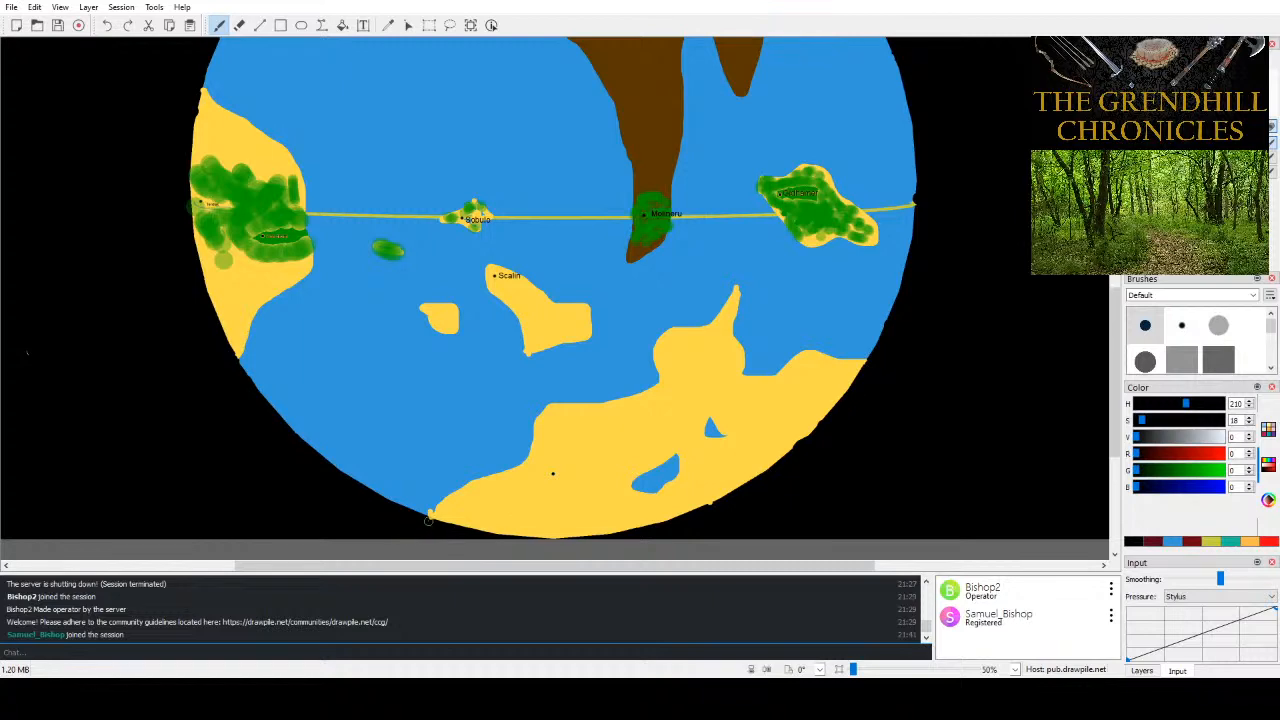
scroll(903, 487, "up", 10)
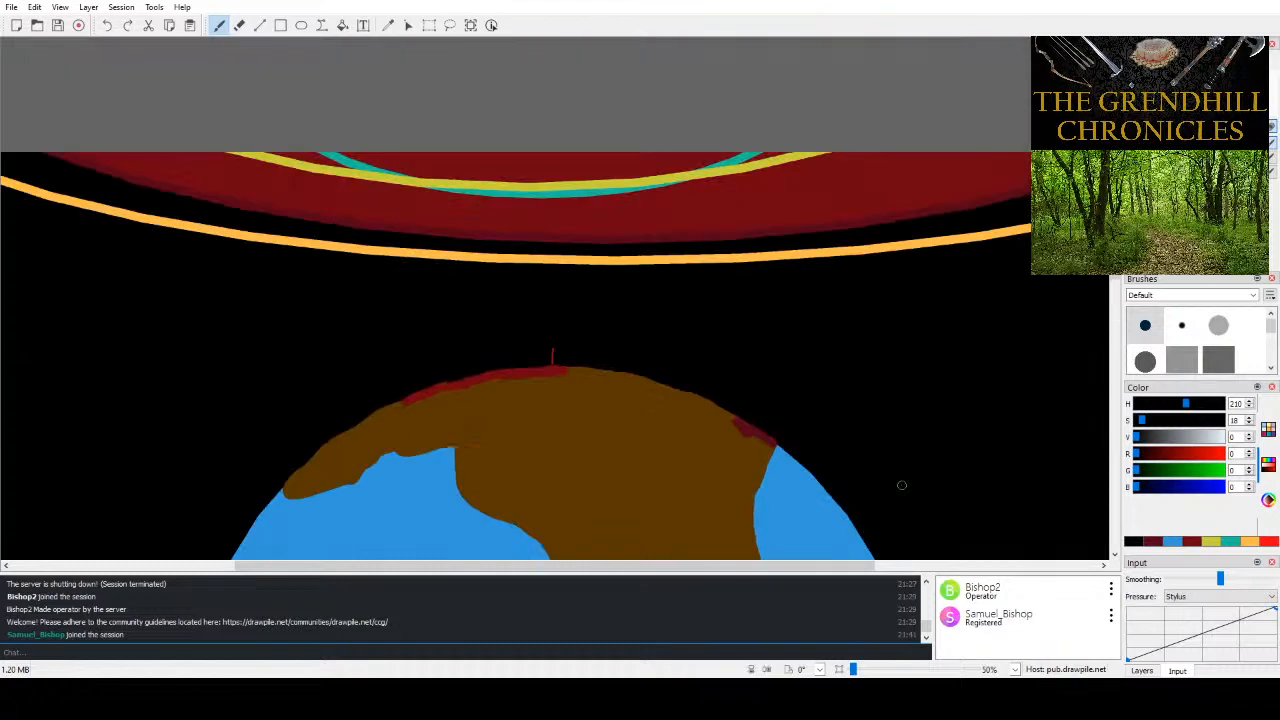
scroll(902, 485, "up", 1)
scroll(902, 485, "down", 5)
scroll(891, 485, "up", 1)
scroll(891, 485, "left", 1)
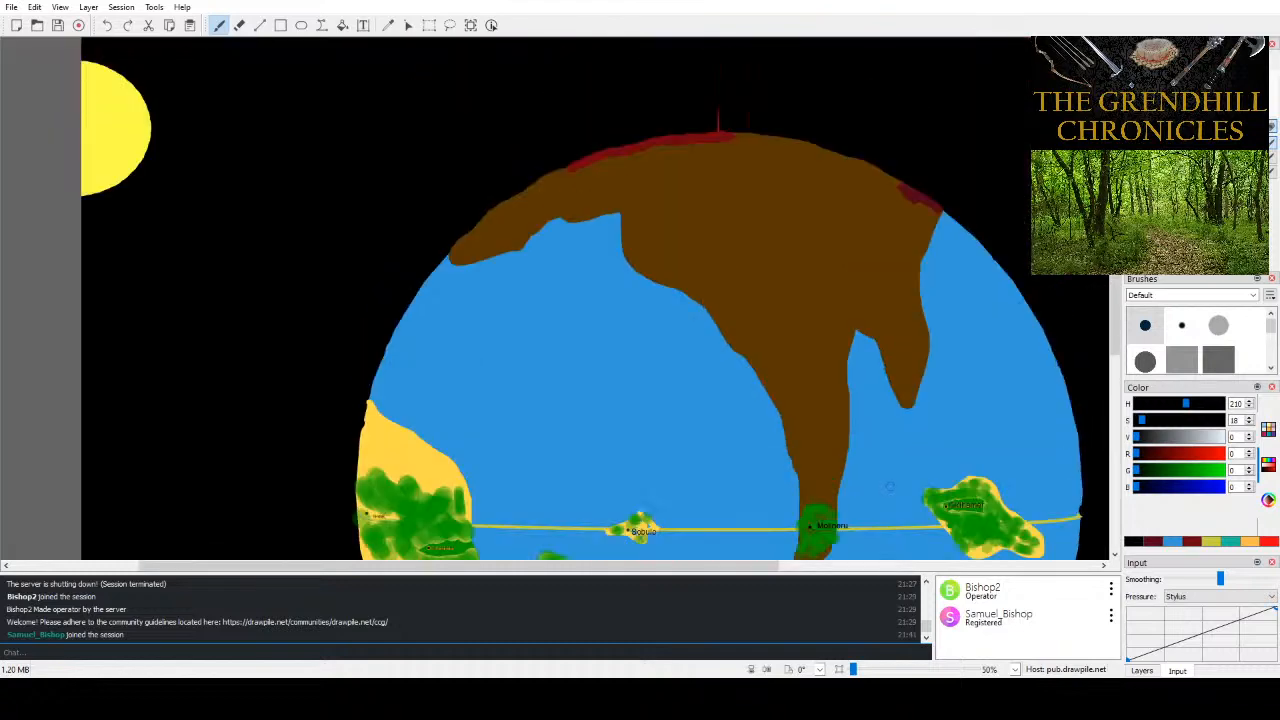
scroll(888, 487, "down", 2)
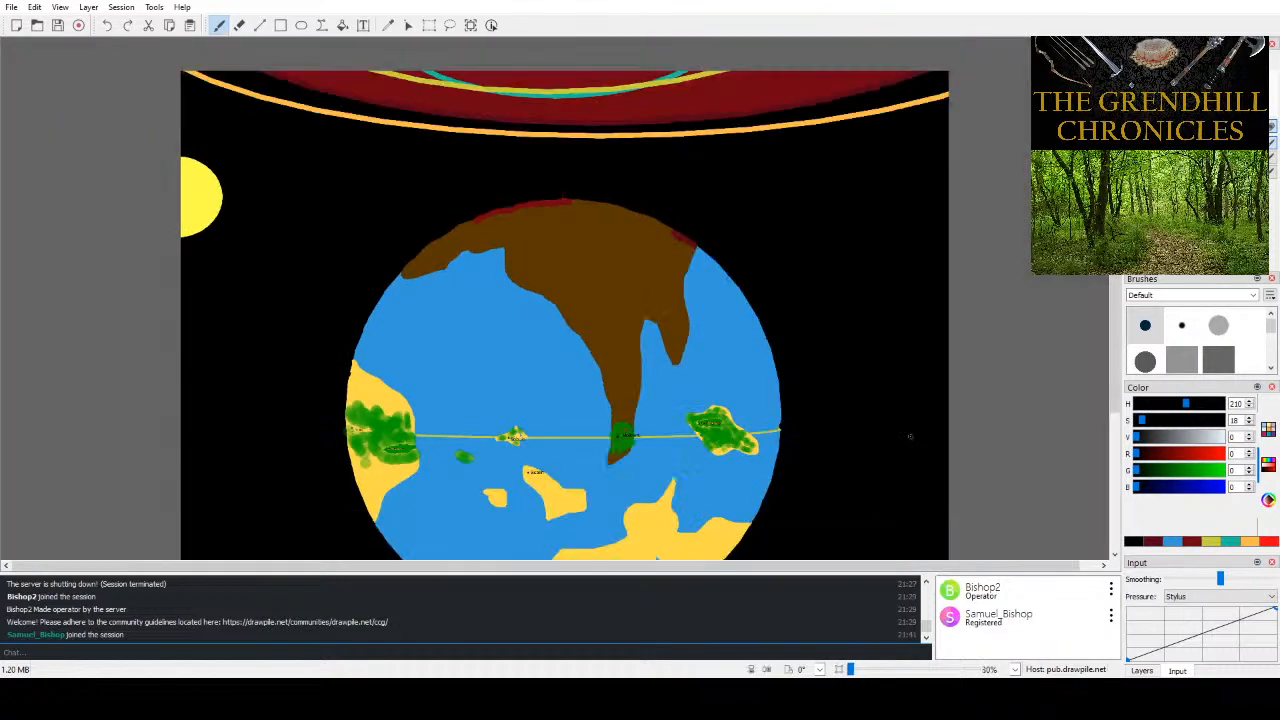
scroll(909, 436, "down", 2)
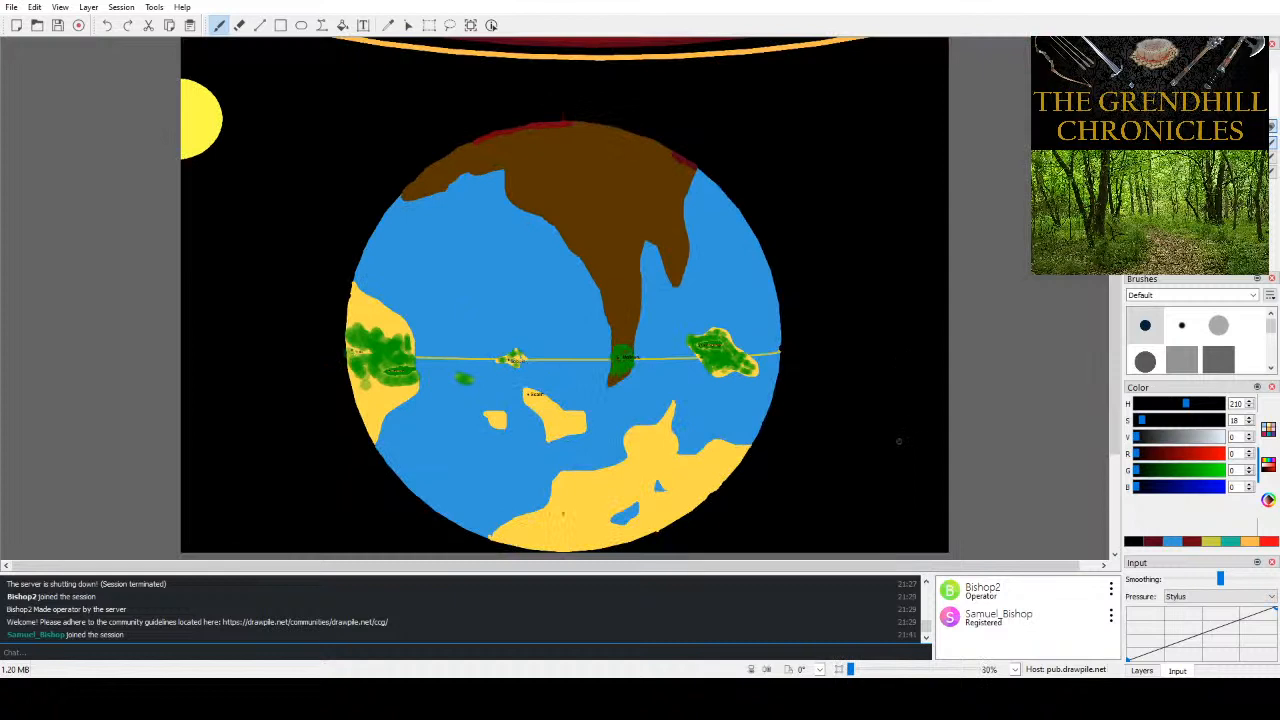
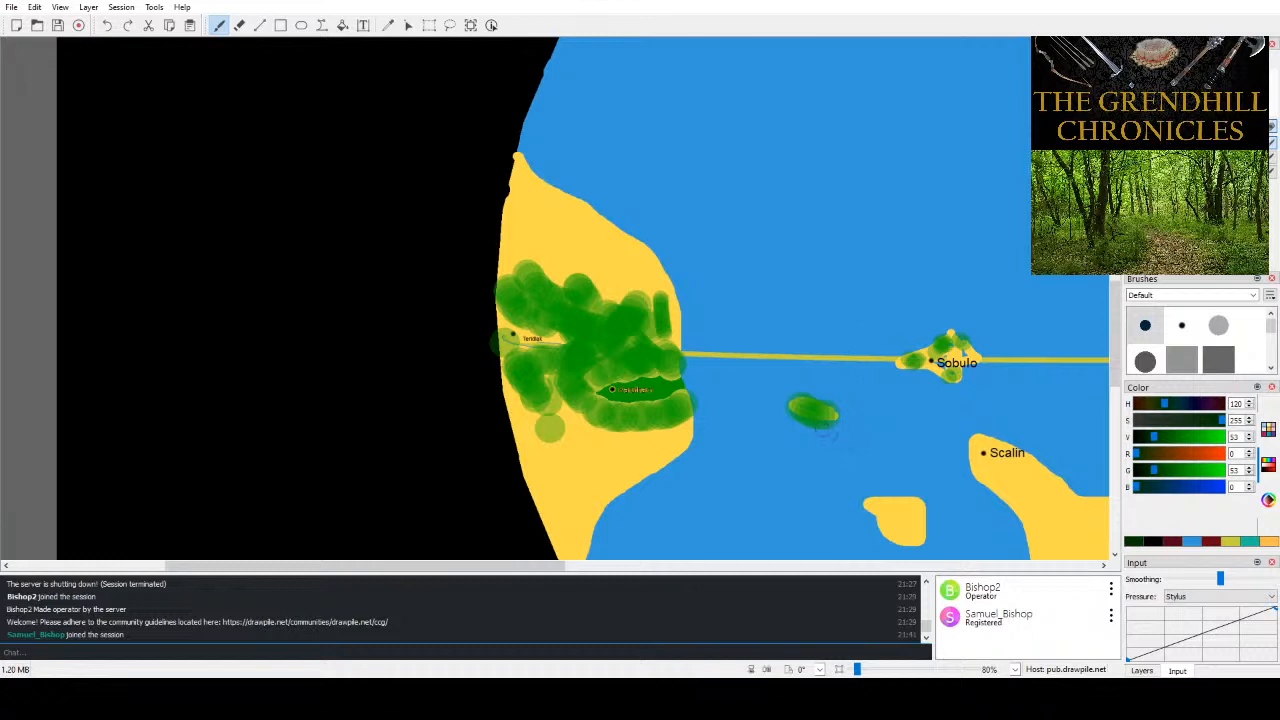
- Pick the ocean blue (RGB 52, 152, 219) from the recent colours and dab over the black notch on the globe's east edge at the equator
scroll(840, 438, "right", 5)
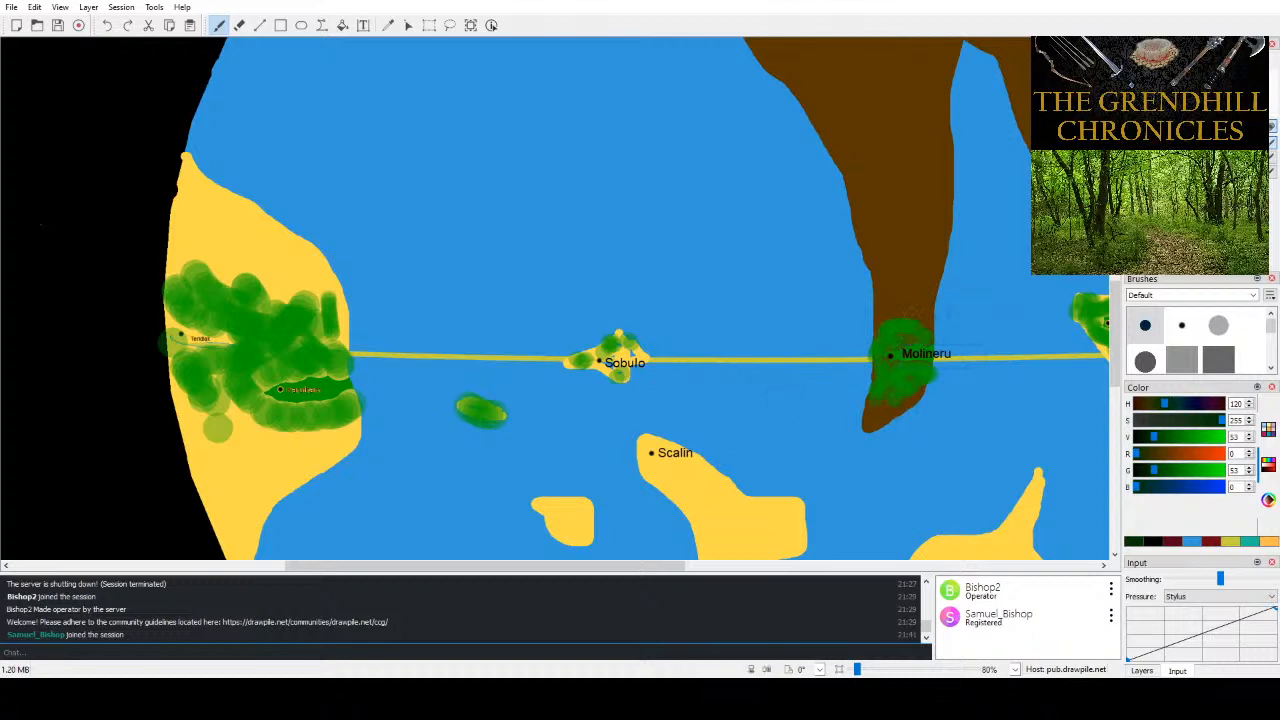
scroll(836, 378, "right", 8)
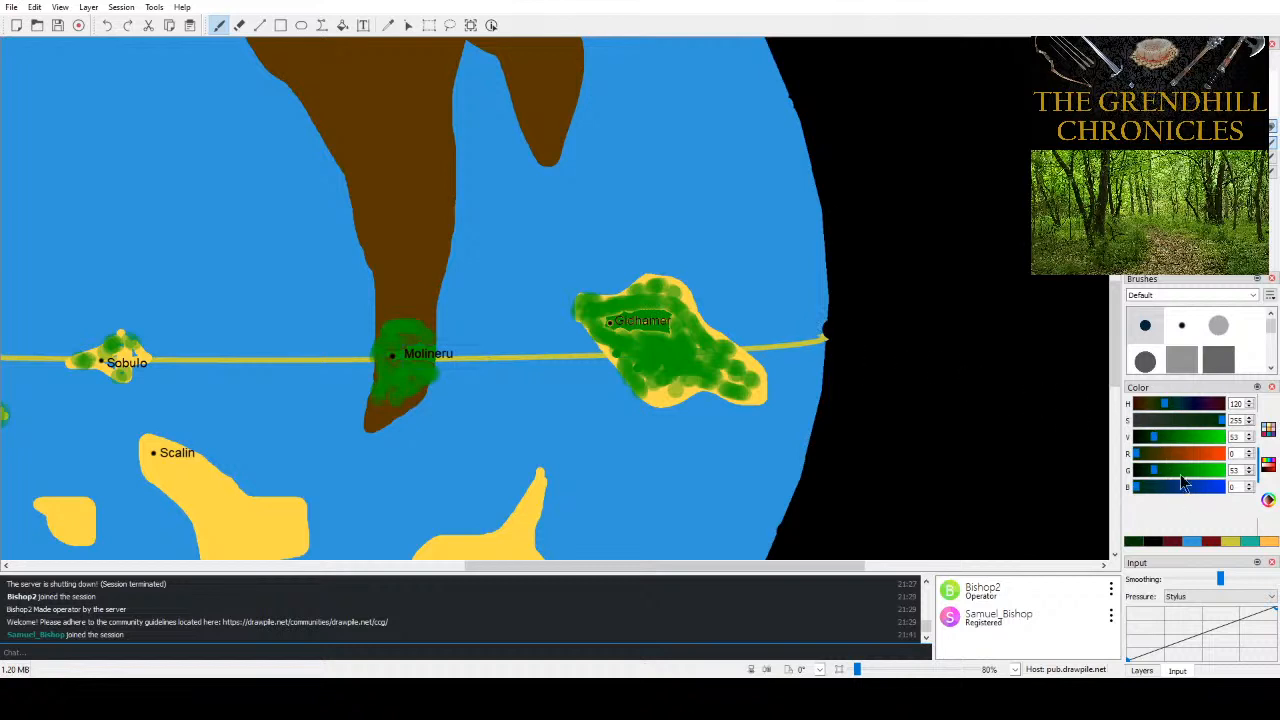
left_click(1190, 541)
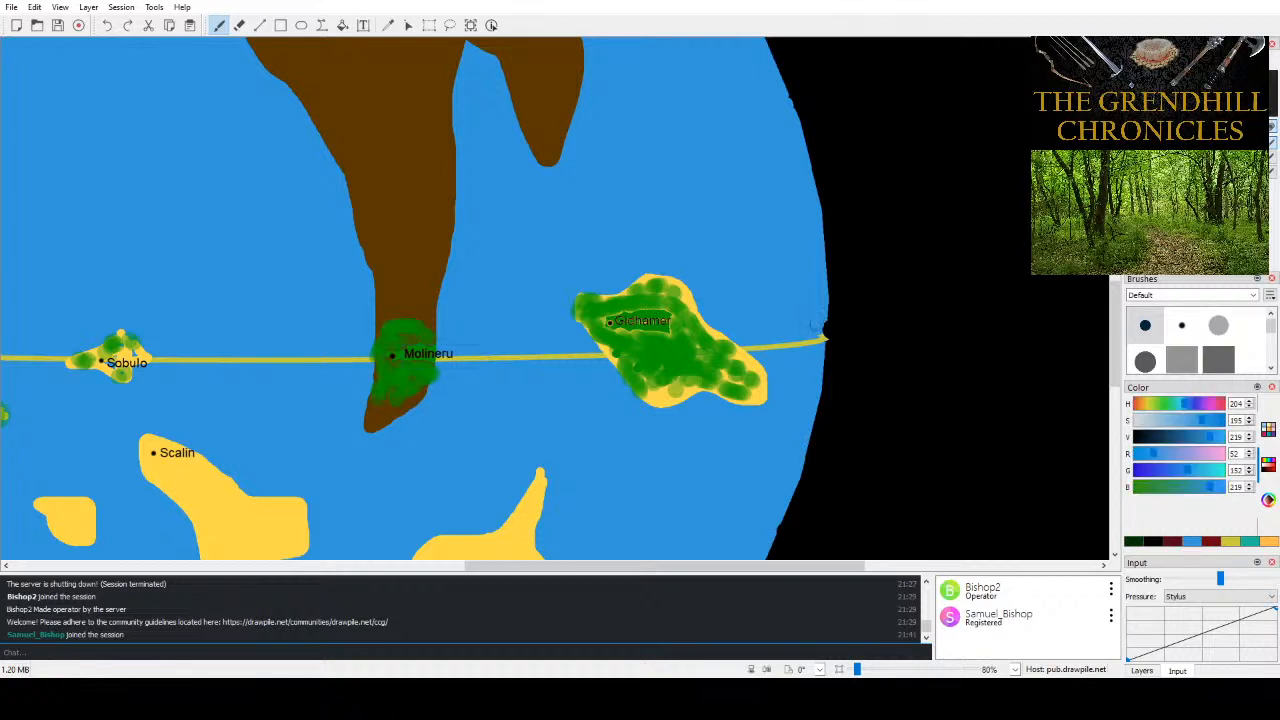
left_click(820, 325)
- Examine the equator's labelled islands and forests, the brown continent's southern tip and the yellow southern continent
left_click_drag(767, 566, 647, 566)
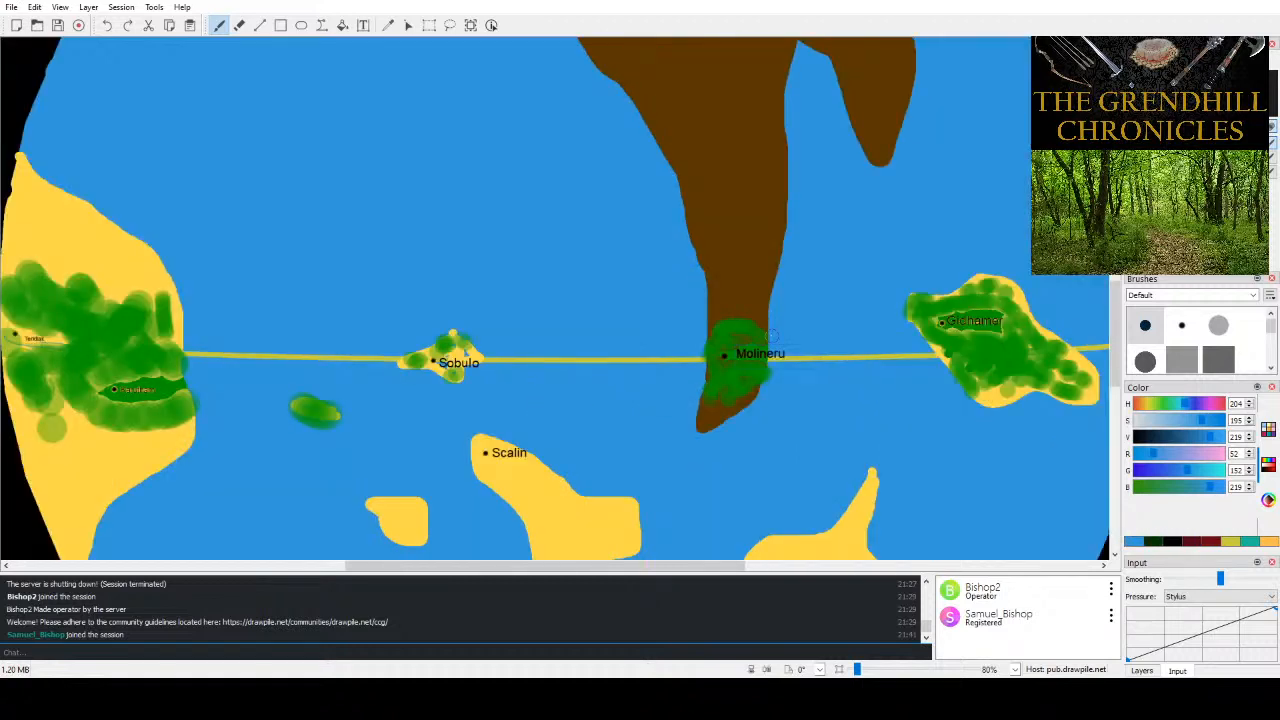
scroll(770, 336, "down", 1)
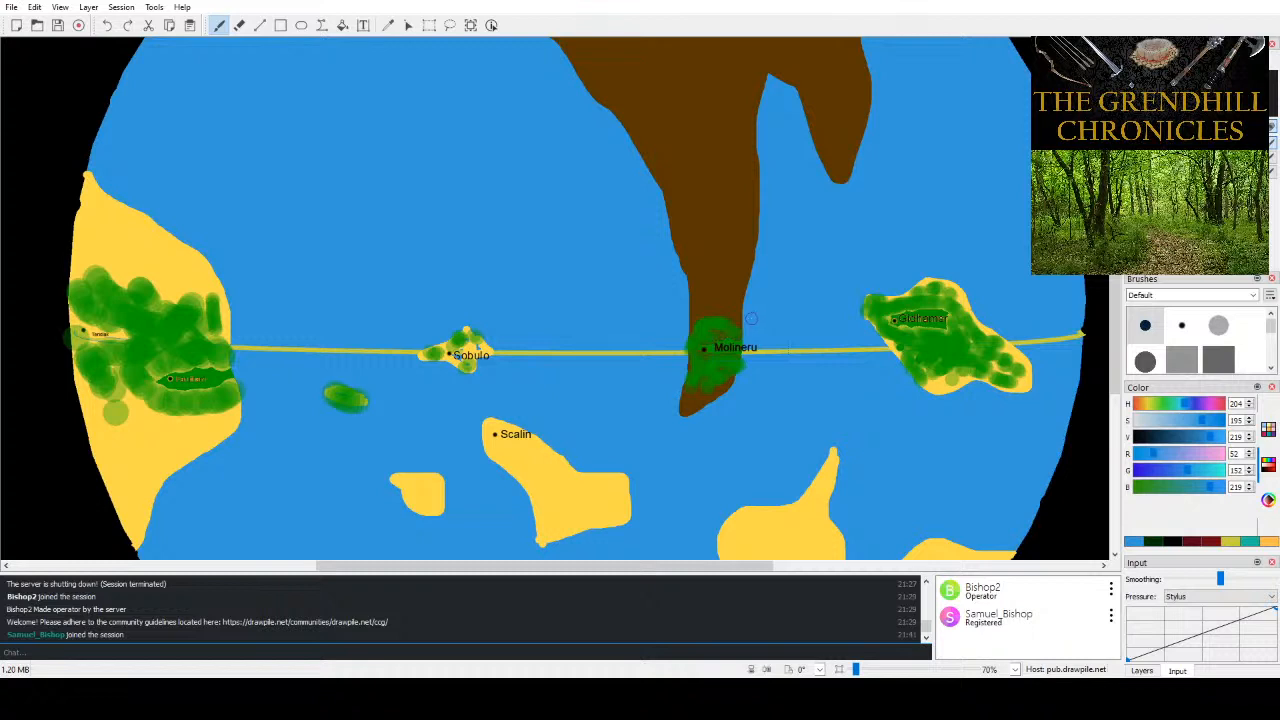
scroll(751, 318, "down", 3)
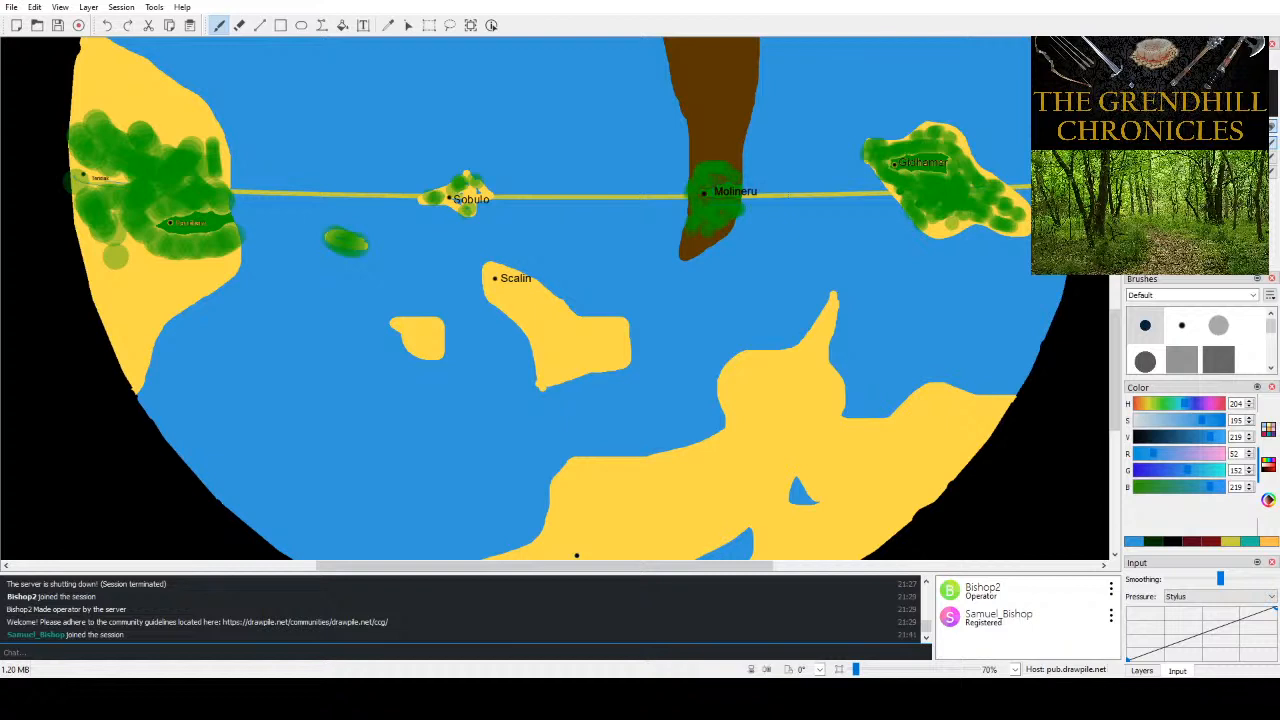
scroll(789, 213, "up", 3)
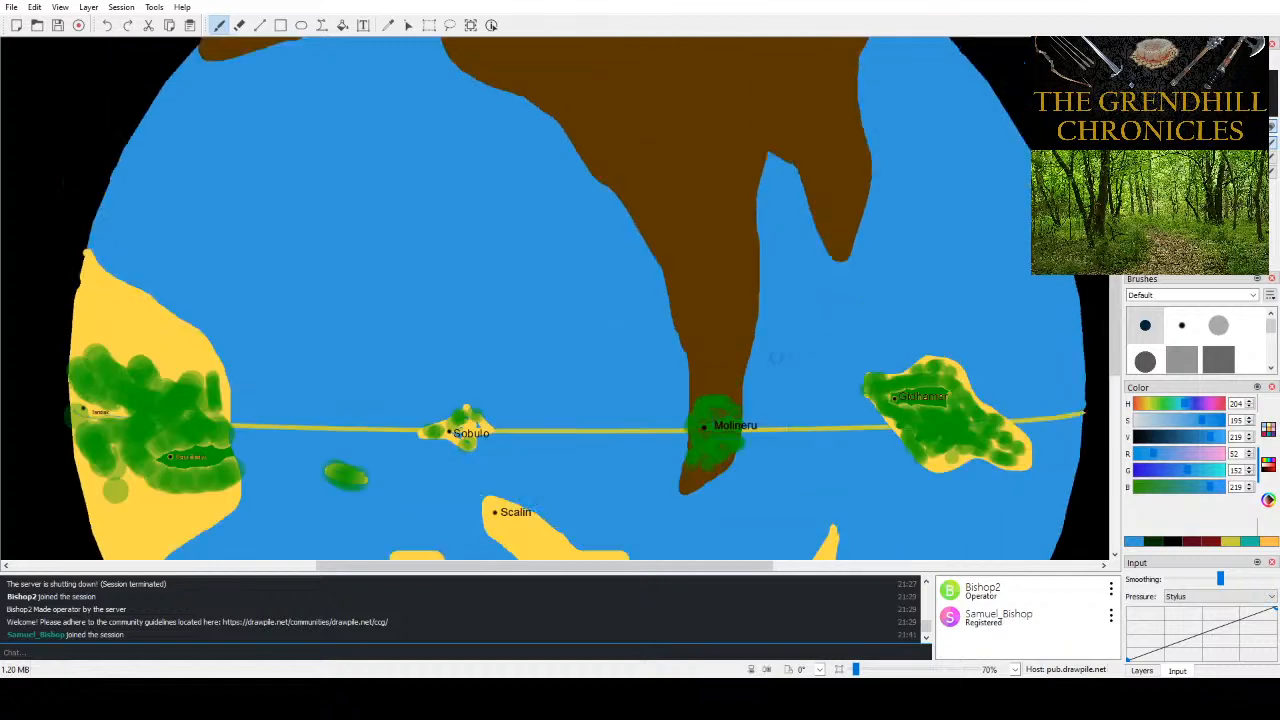
scroll(777, 203, "down", 2)
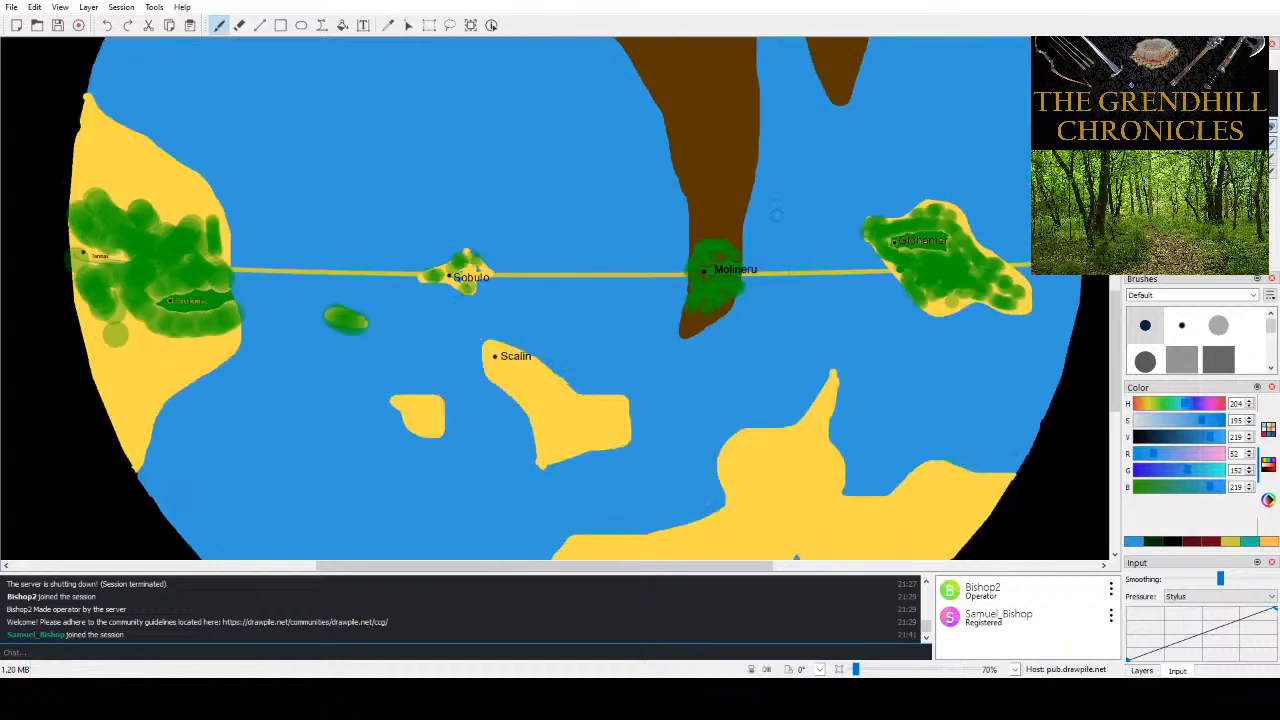
scroll(776, 213, "up", 2)
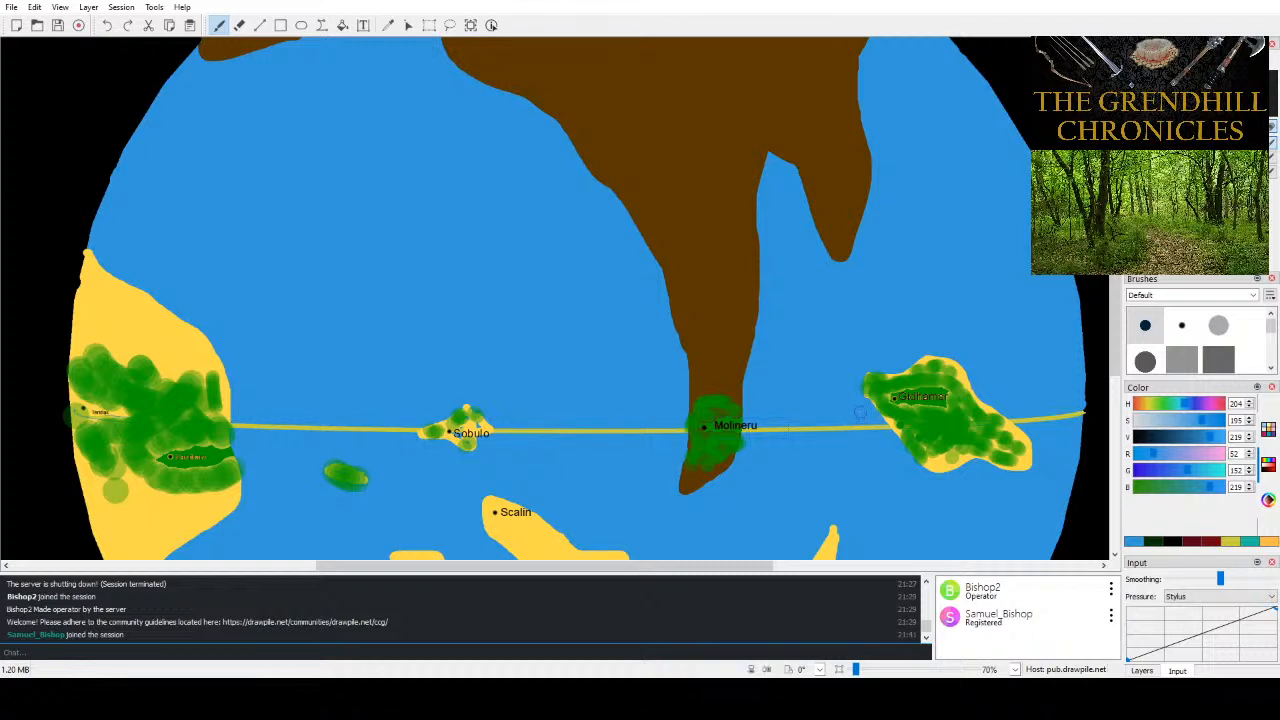
scroll(866, 420, "up", 3)
scroll(866, 420, "down", 5)
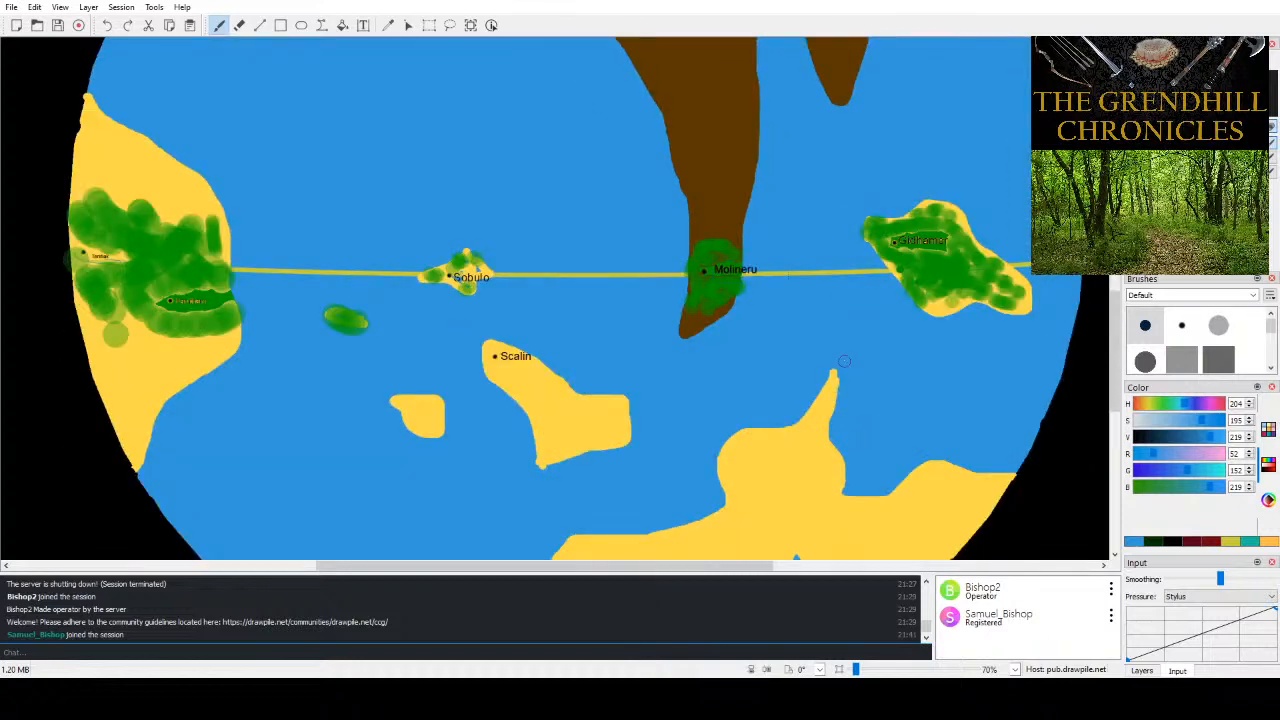
scroll(912, 476, "down", 3)
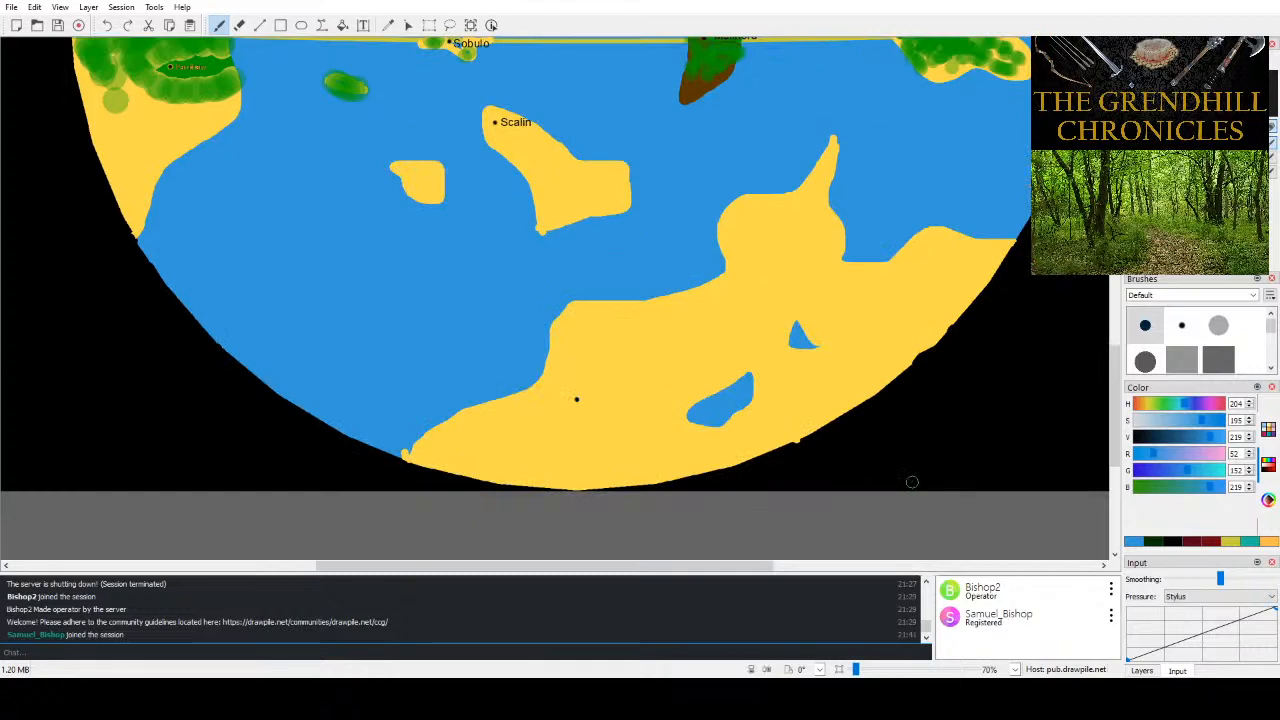
scroll(910, 480, "up", 3)
scroll(909, 482, "down", 3)
scroll(909, 480, "up", 1)
scroll(908, 400, "down", 3)
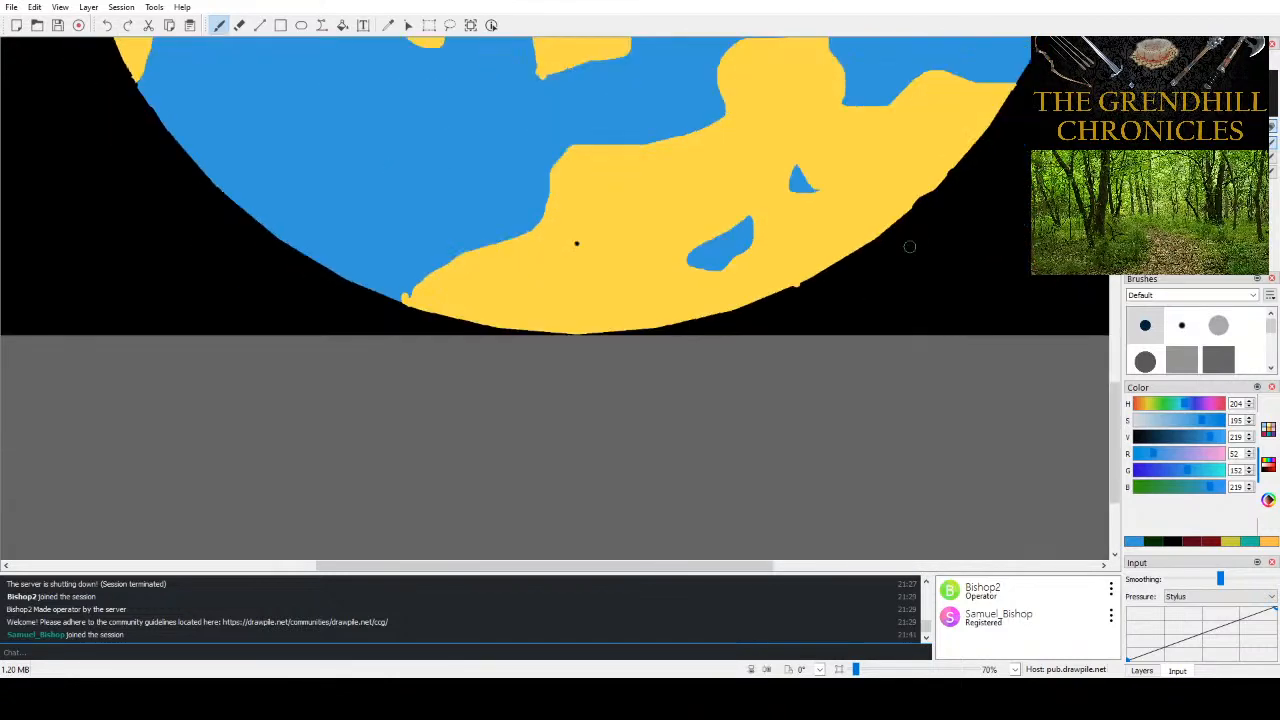
scroll(903, 477, "up", 4)
scroll(902, 553, "up", 1)
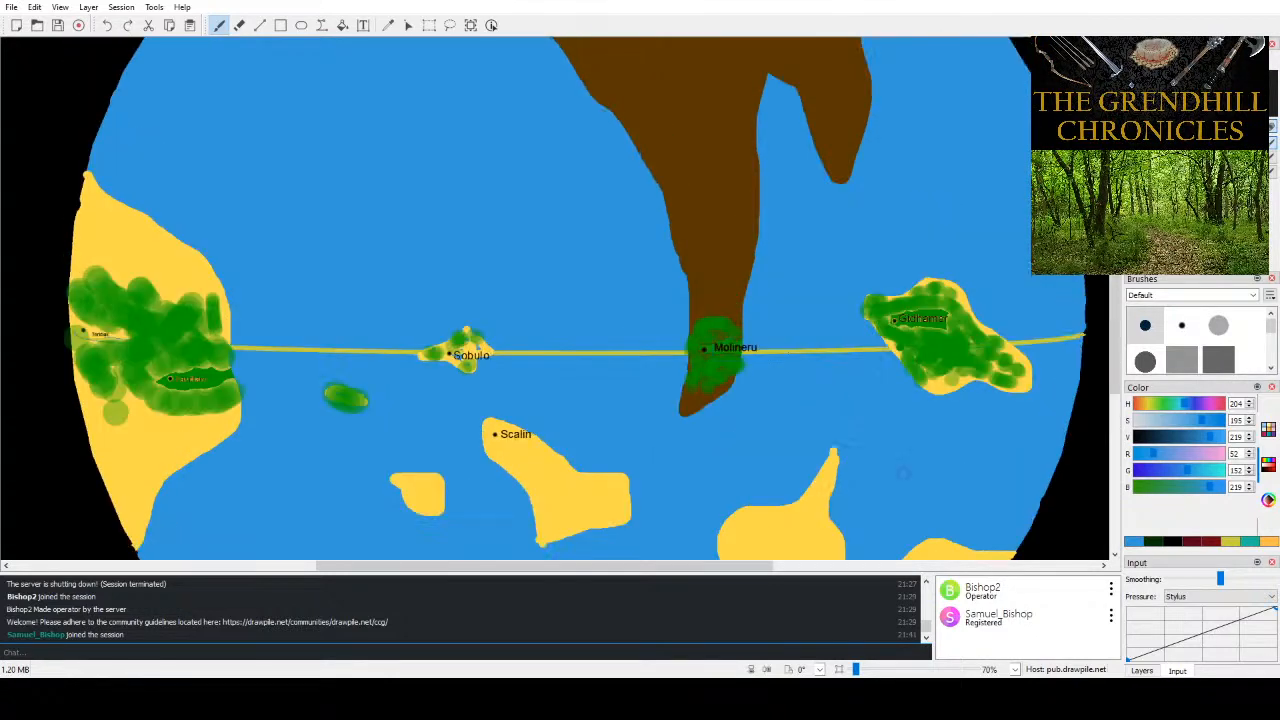
scroll(903, 474, "down", 4)
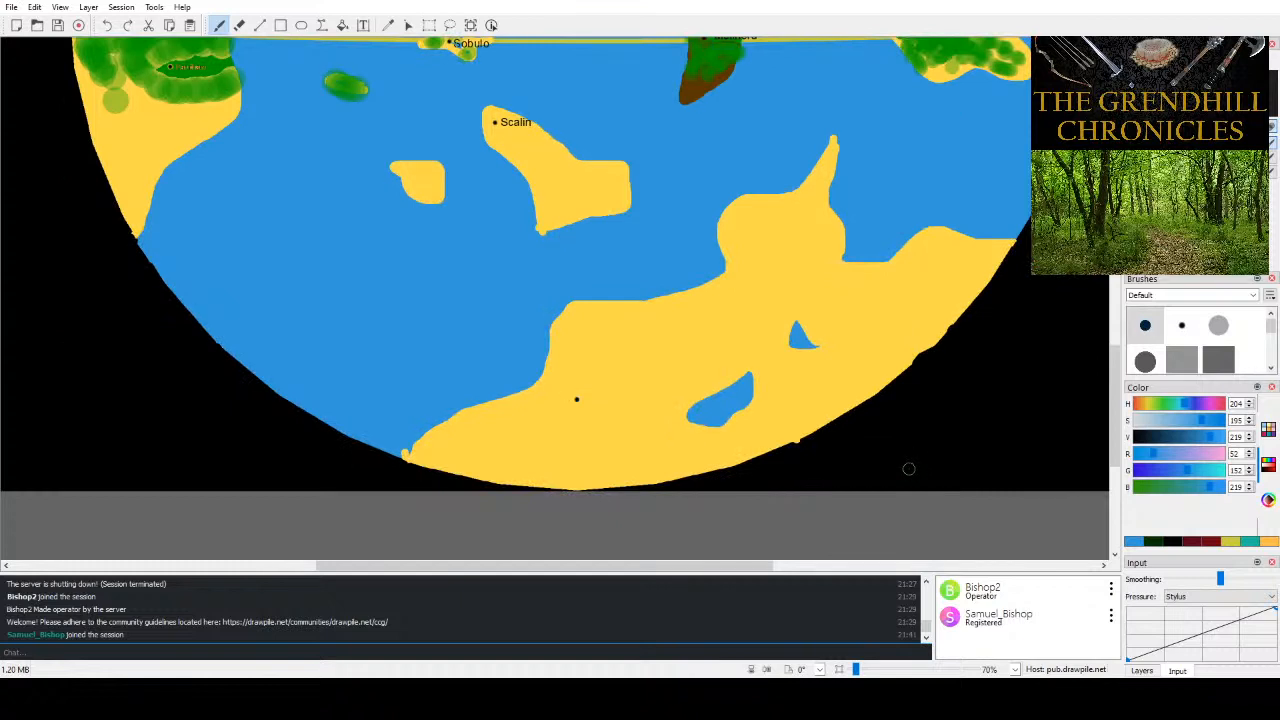
scroll(909, 469, "up", 4)
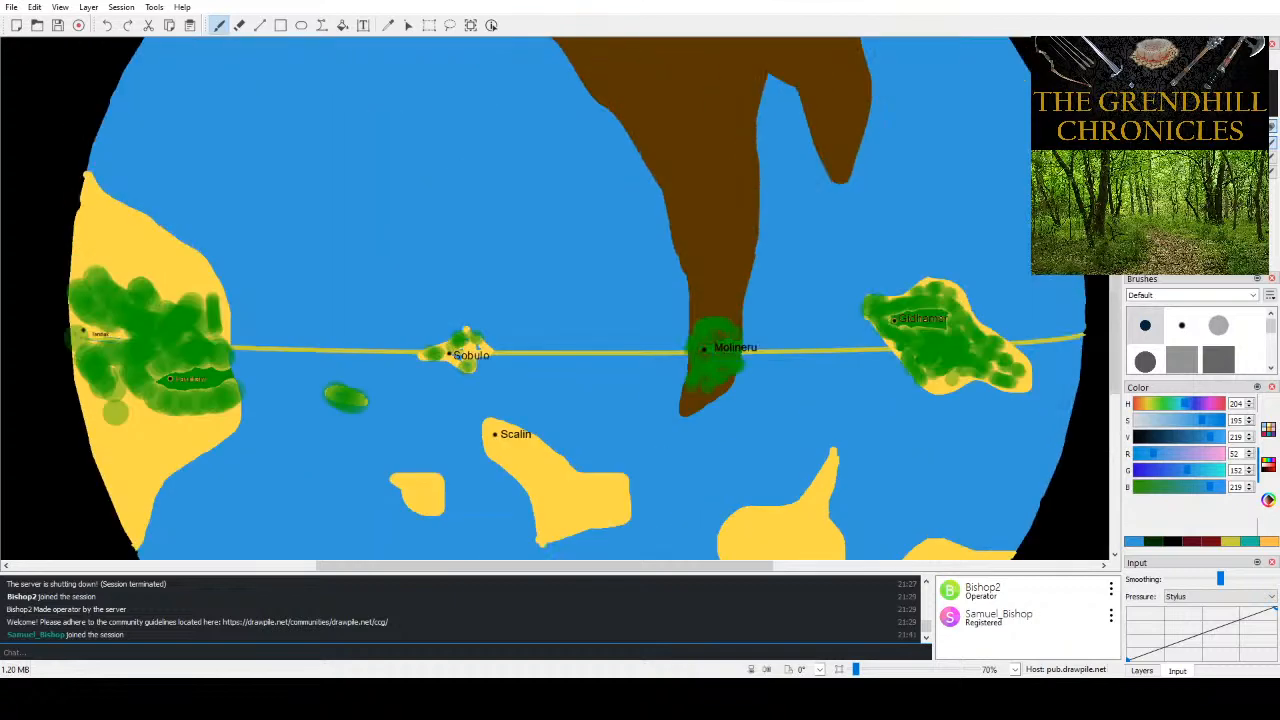
scroll(808, 355, "down", 2)
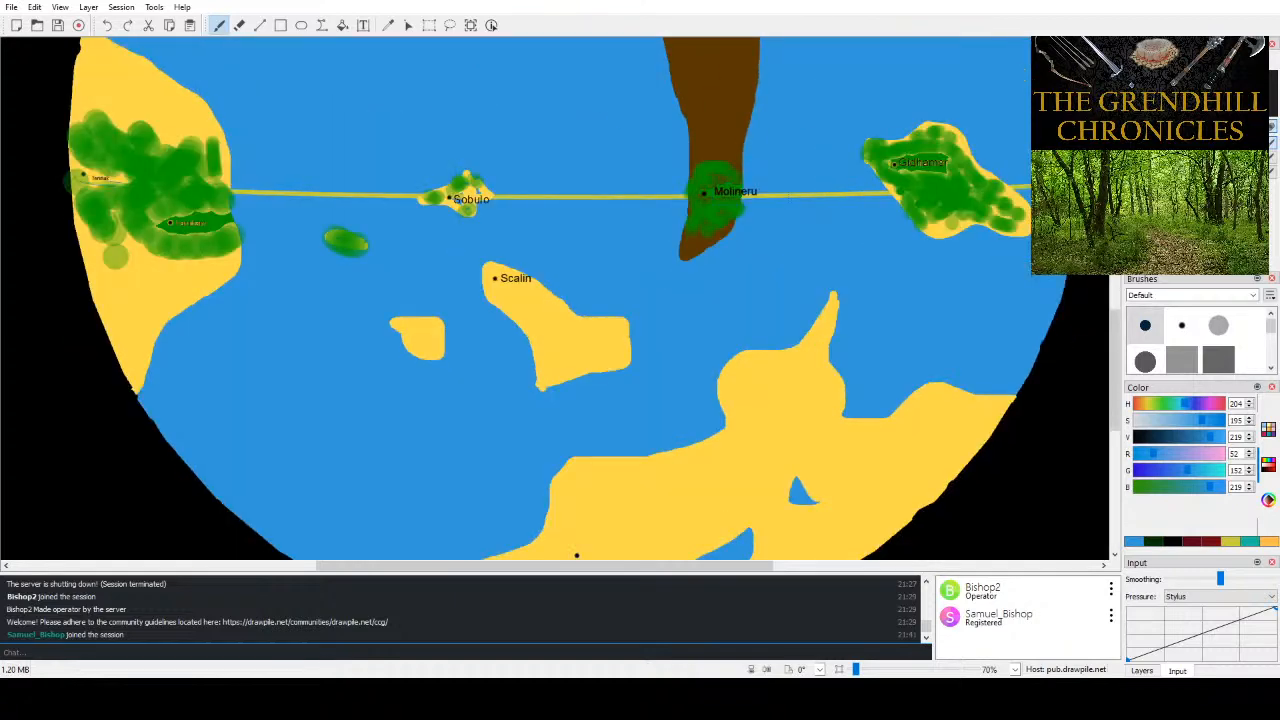
left_click(827, 318)
key("ctrl+z")
left_click_drag(850, 363, 850, 518)
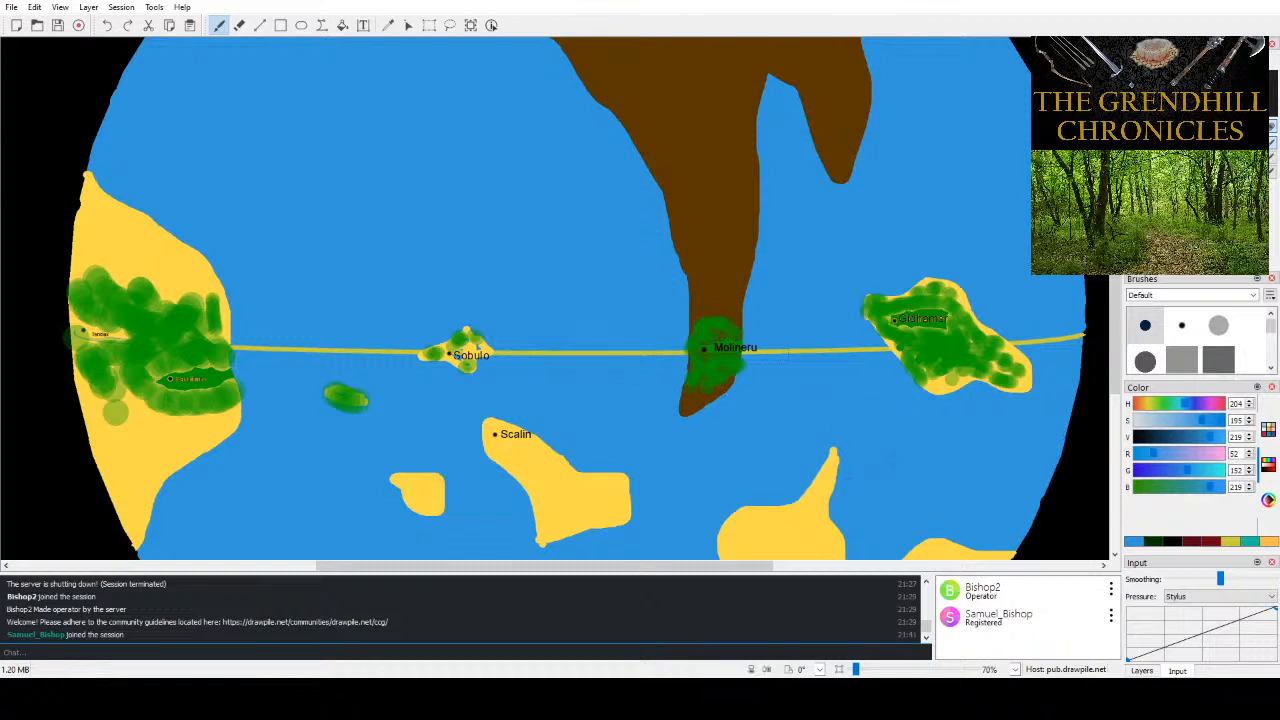
scroll(900, 378, "down", 2)
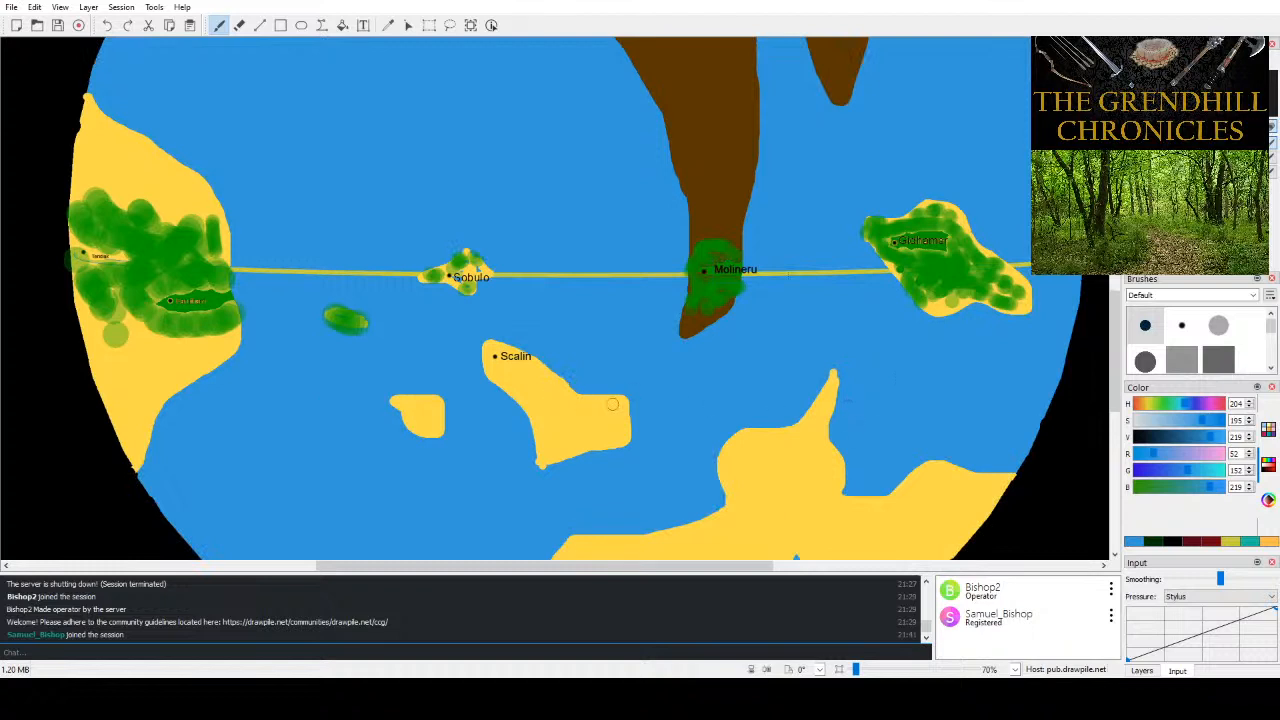
scroll(629, 351, "up", 4)
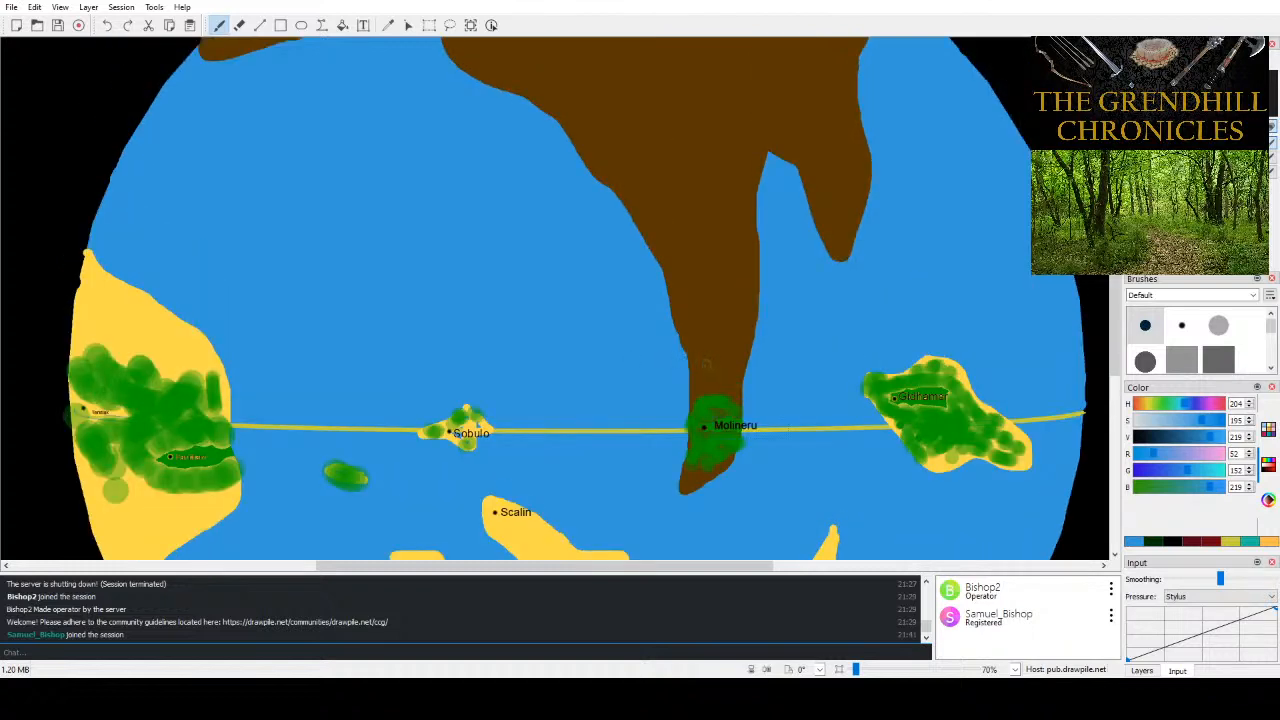
left_click(714, 355)
key("ctrl+z")
- Place a black city dot on the brown continent's narrow southern neck, just north of the Molineru forest, and save the image
left_click(715, 364)
key("ctrl+s")
left_click(1172, 540)
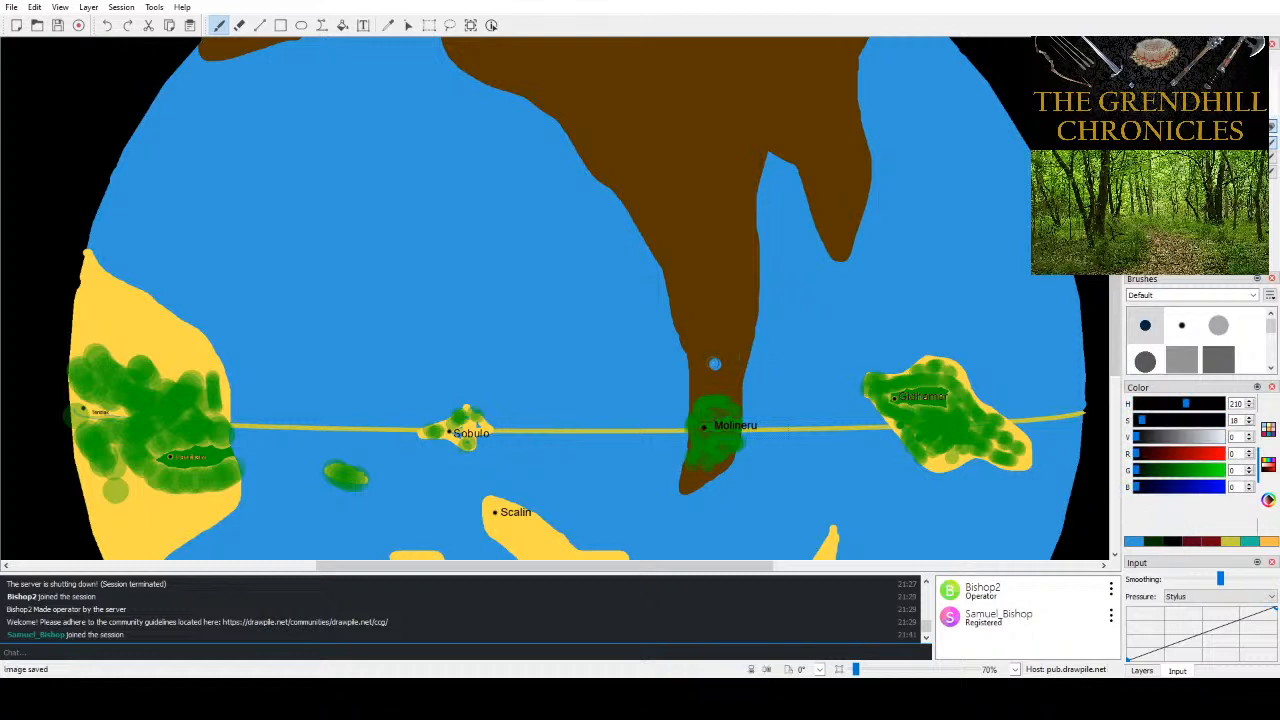
left_click(715, 363)
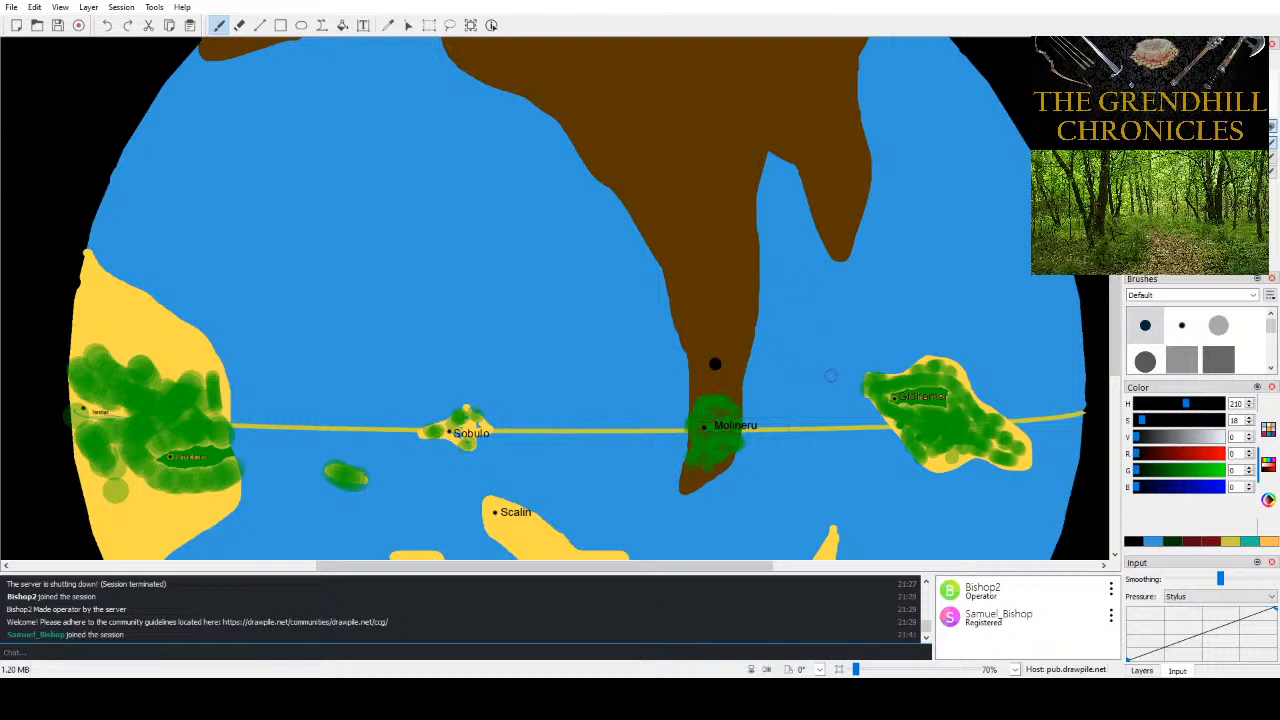
key("ctrl+s")
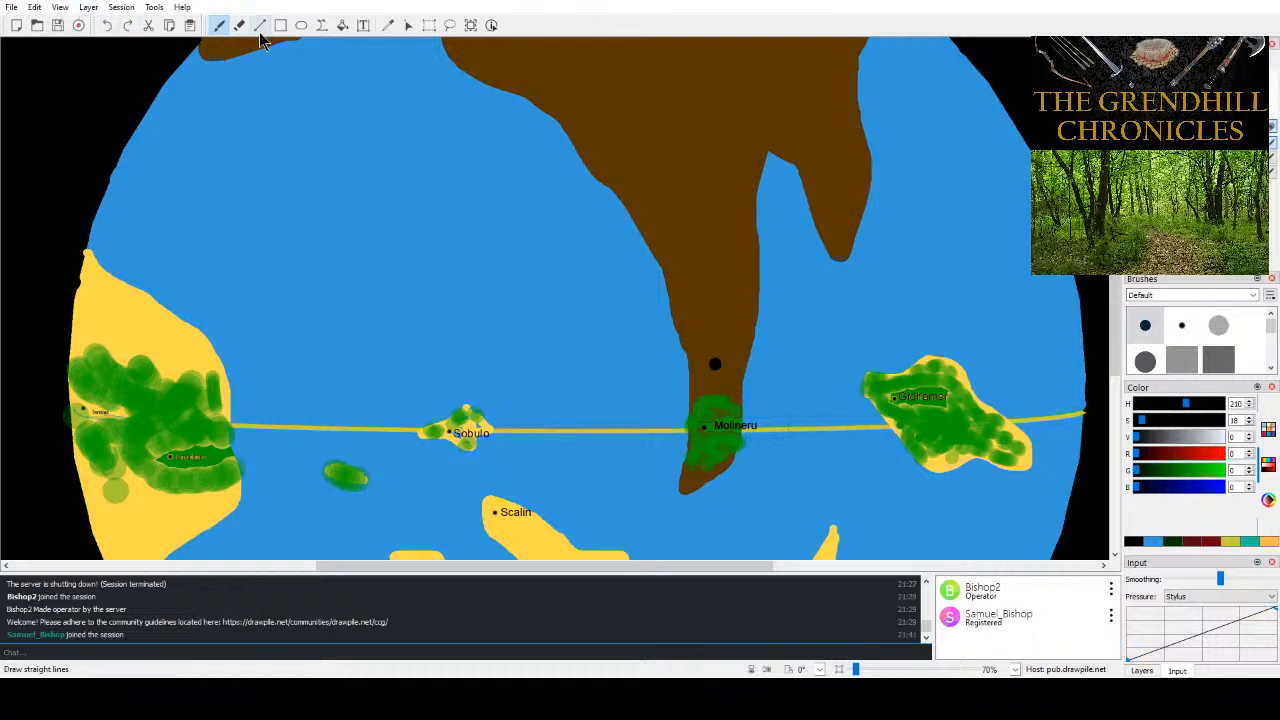
- Add the text annotation "Indraena" just above the black dot on the brown continent's southern neck
left_click(364, 30)
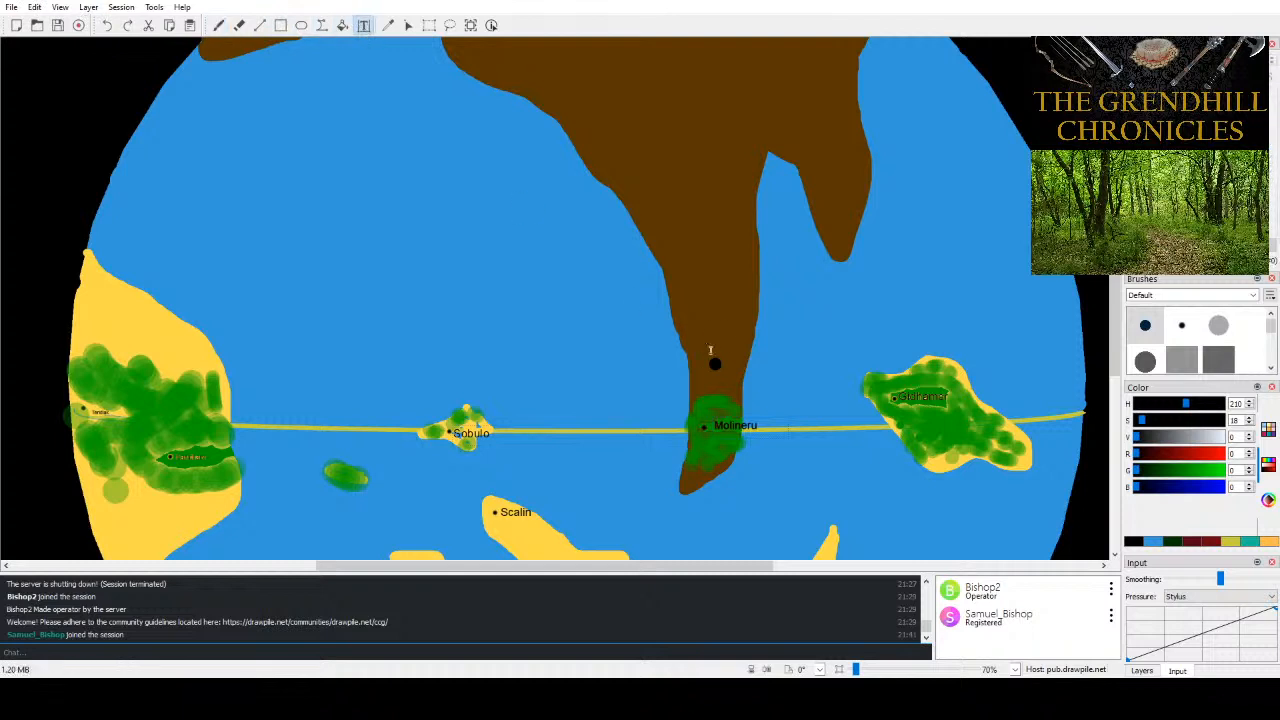
left_click_drag(697, 341, 741, 360)
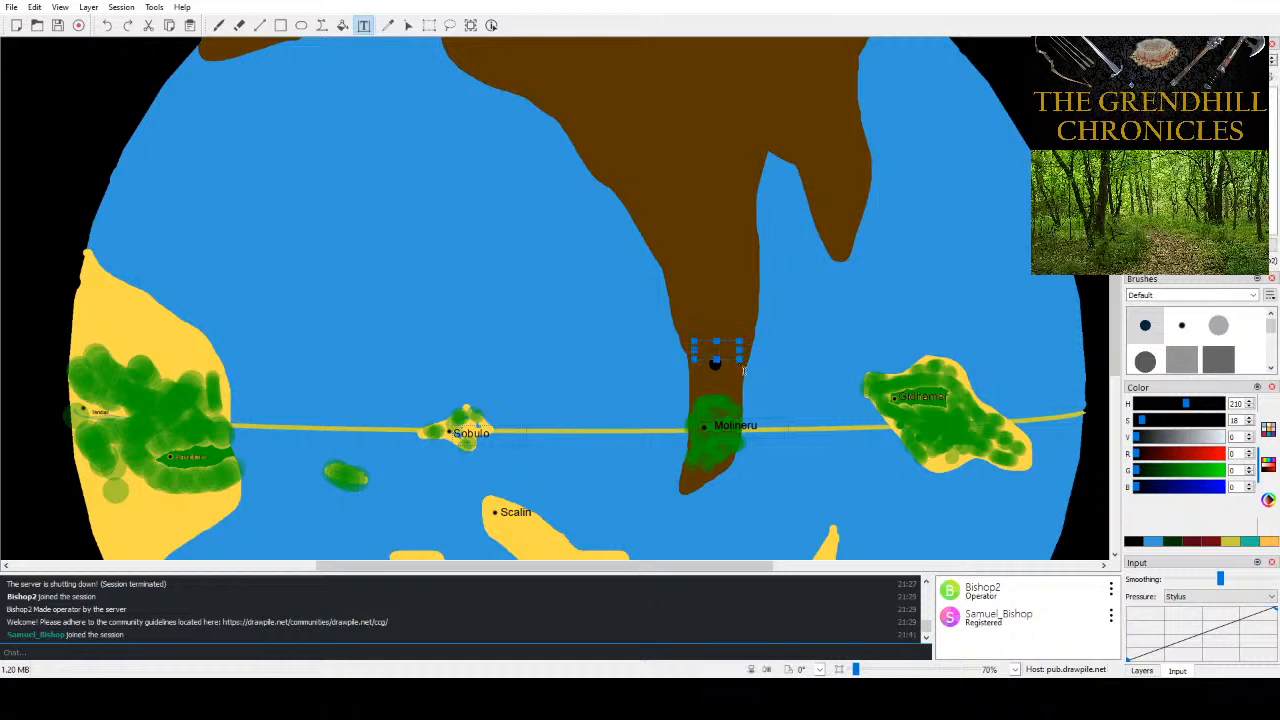
key("d")
key("r")
key("a")
left_click(728, 357)
- Shrink the Indraena annotation's frame so it fits closely around the name
scroll(722, 358, "up", 5)
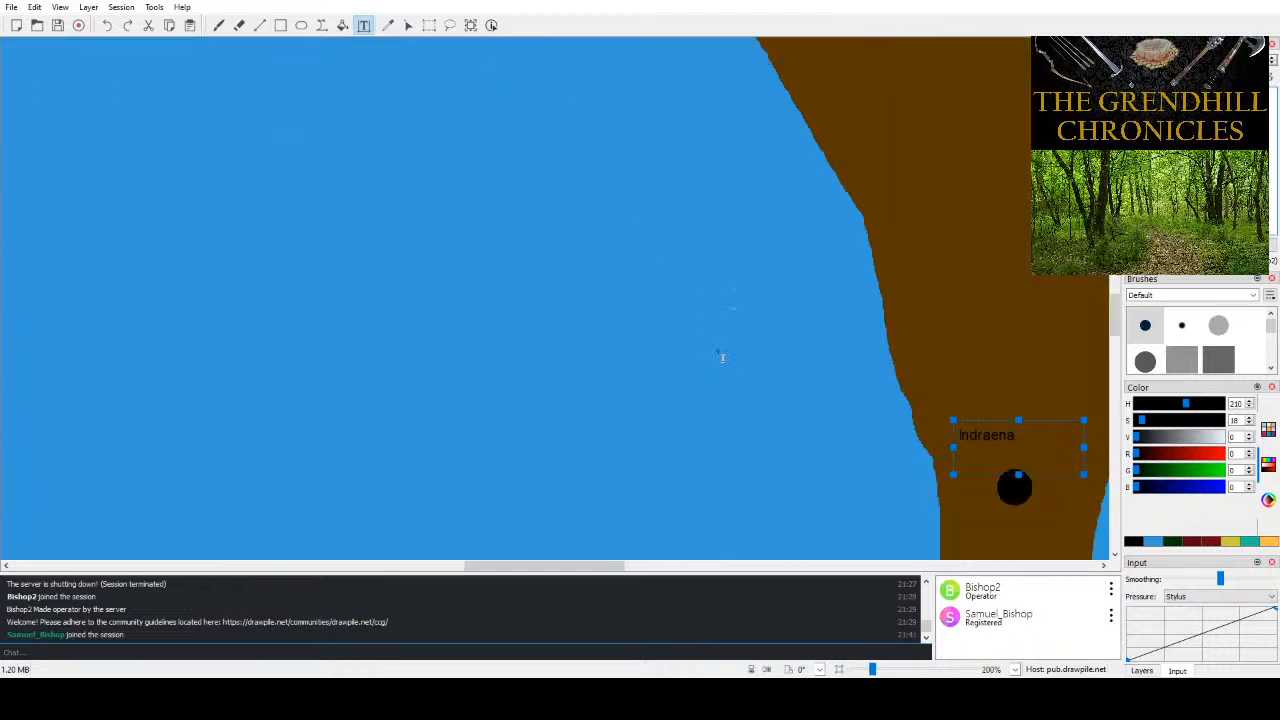
scroll(722, 358, "right", 5)
scroll(700, 430, "down", 2)
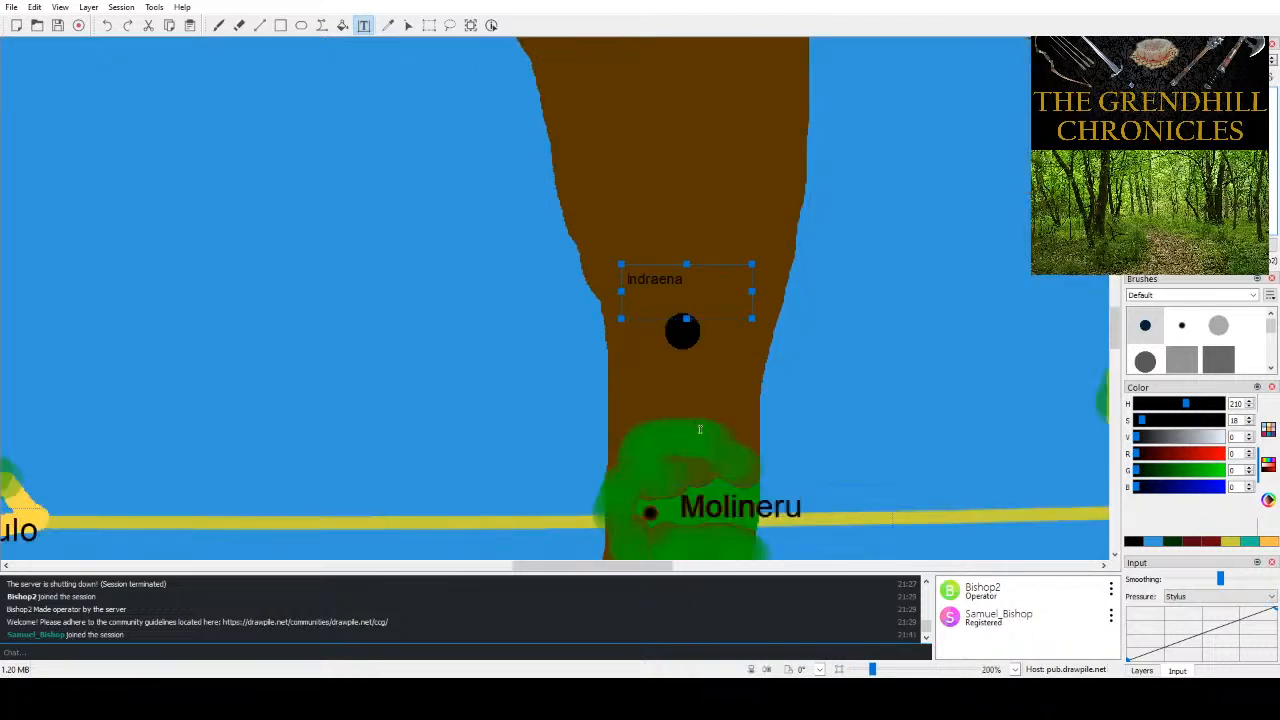
scroll(700, 329, "up", 3)
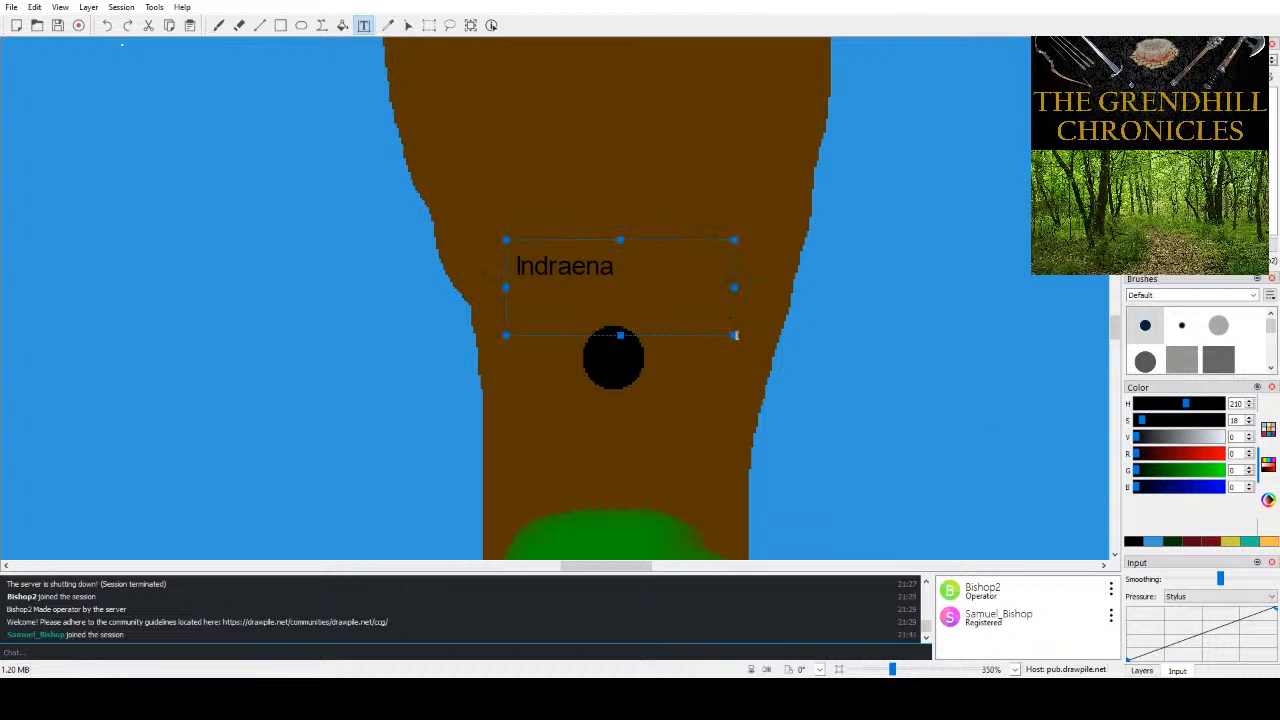
left_click_drag(736, 335, 630, 291)
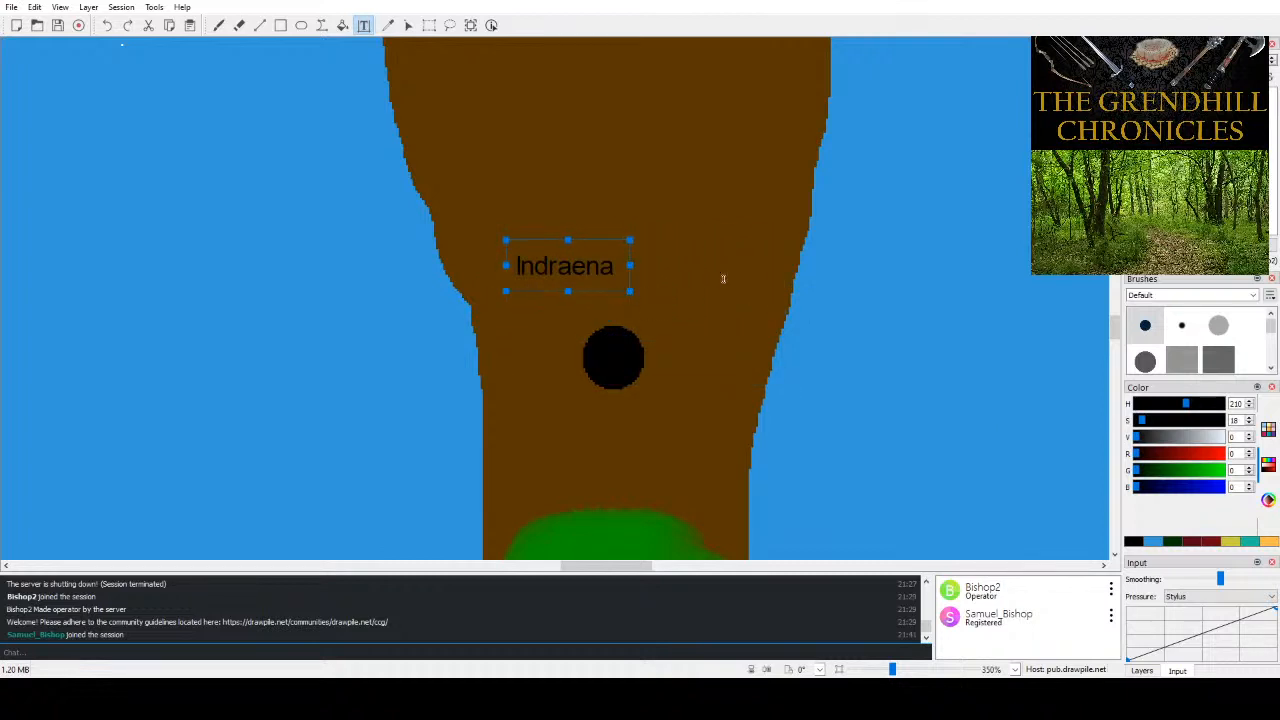